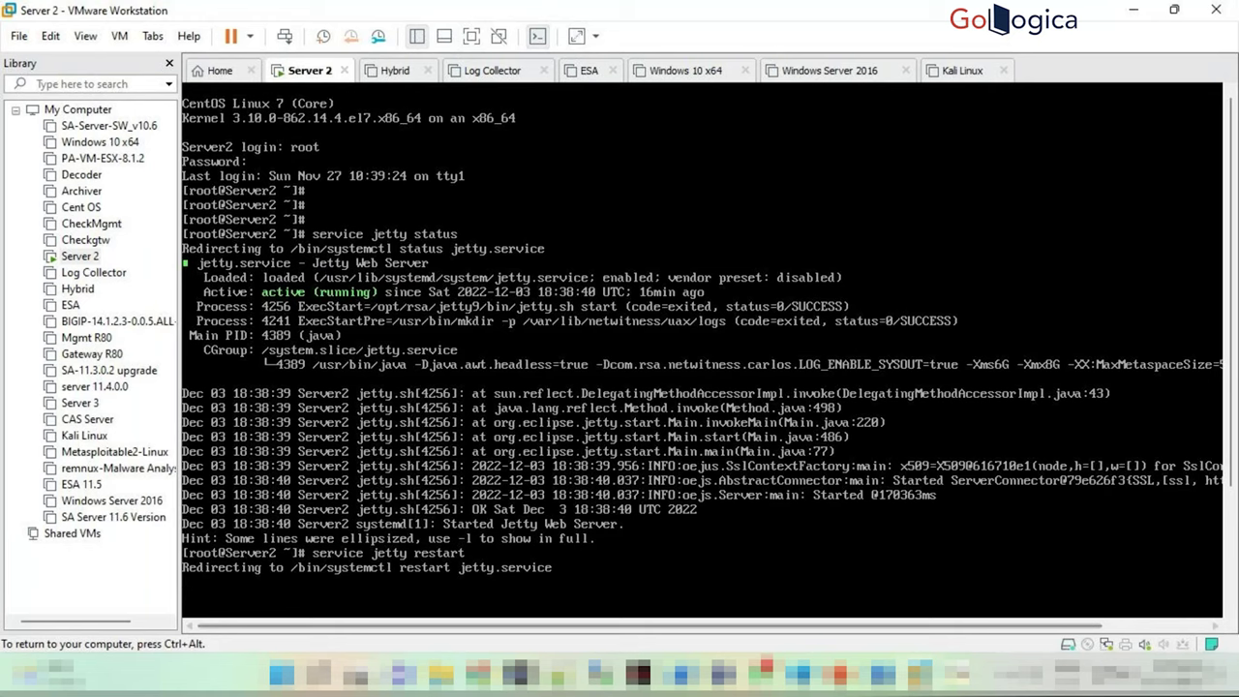
# Release the Server 2 VM console and switch to mRemoteNG's RSA Lab connection list
pyautogui.hotkey('ctrl', 'alt')
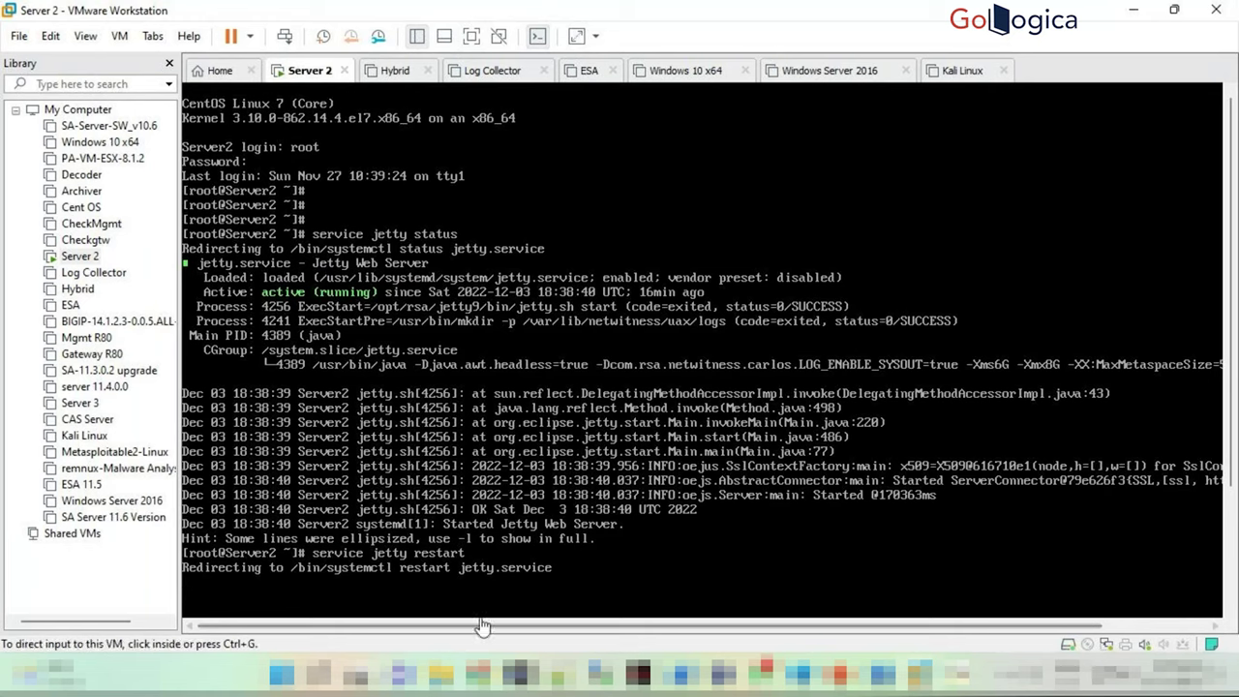
pyautogui.moveTo(937, 680)
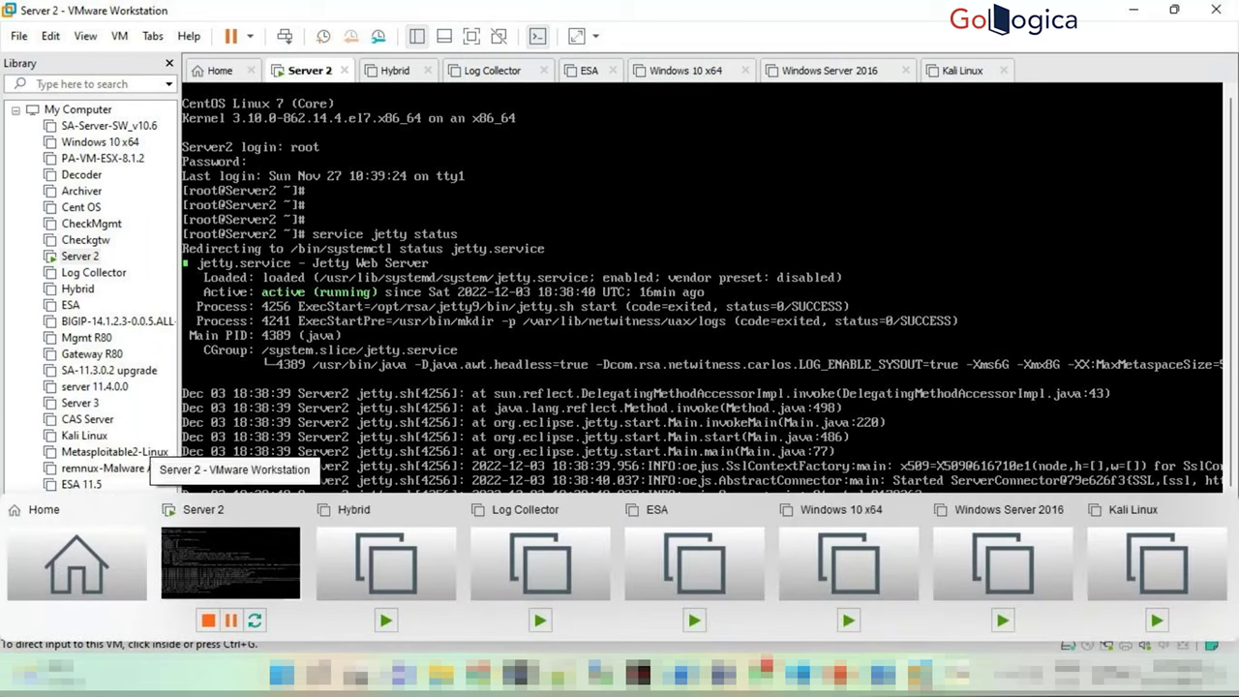
pyautogui.click(460, 578)
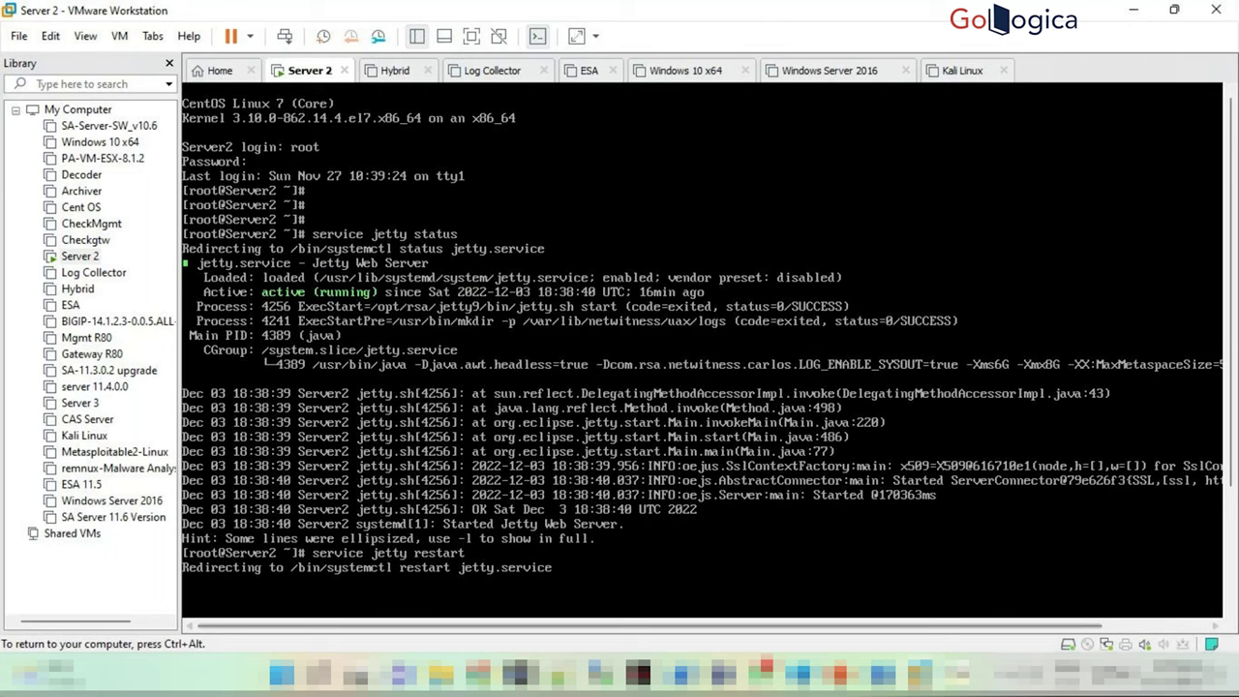
pyautogui.hotkey('ctrl', 'alt')
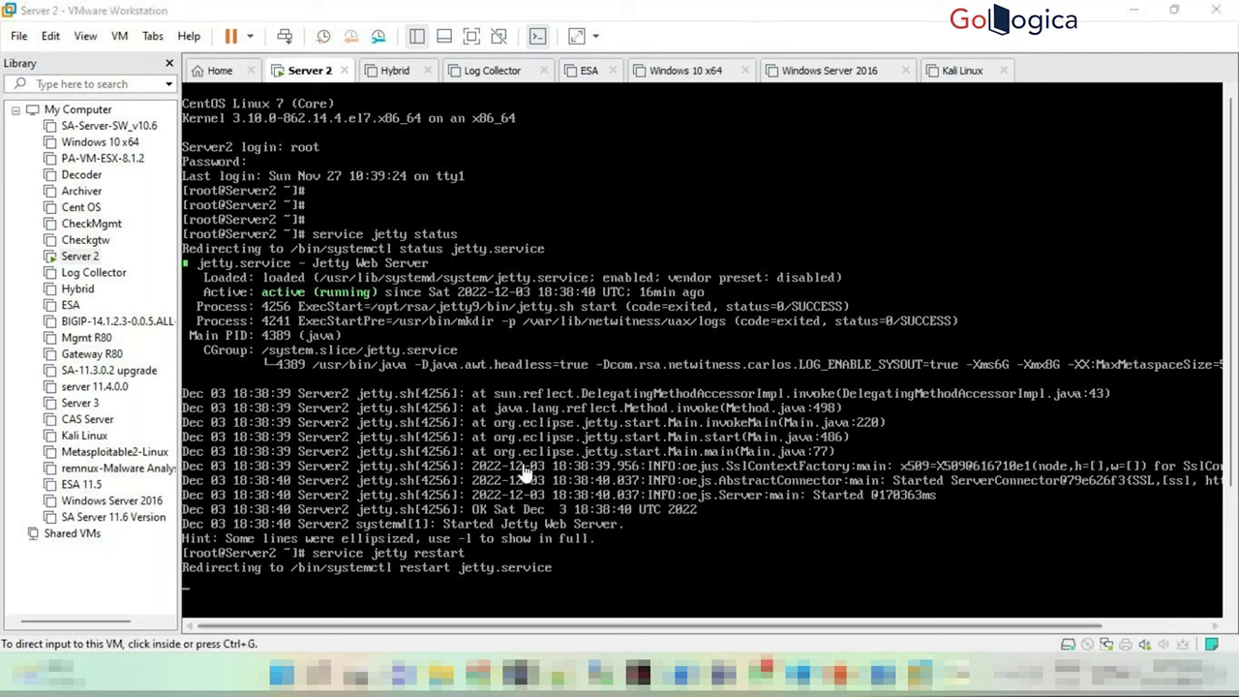
pyautogui.hotkey('alt', 'Tab')
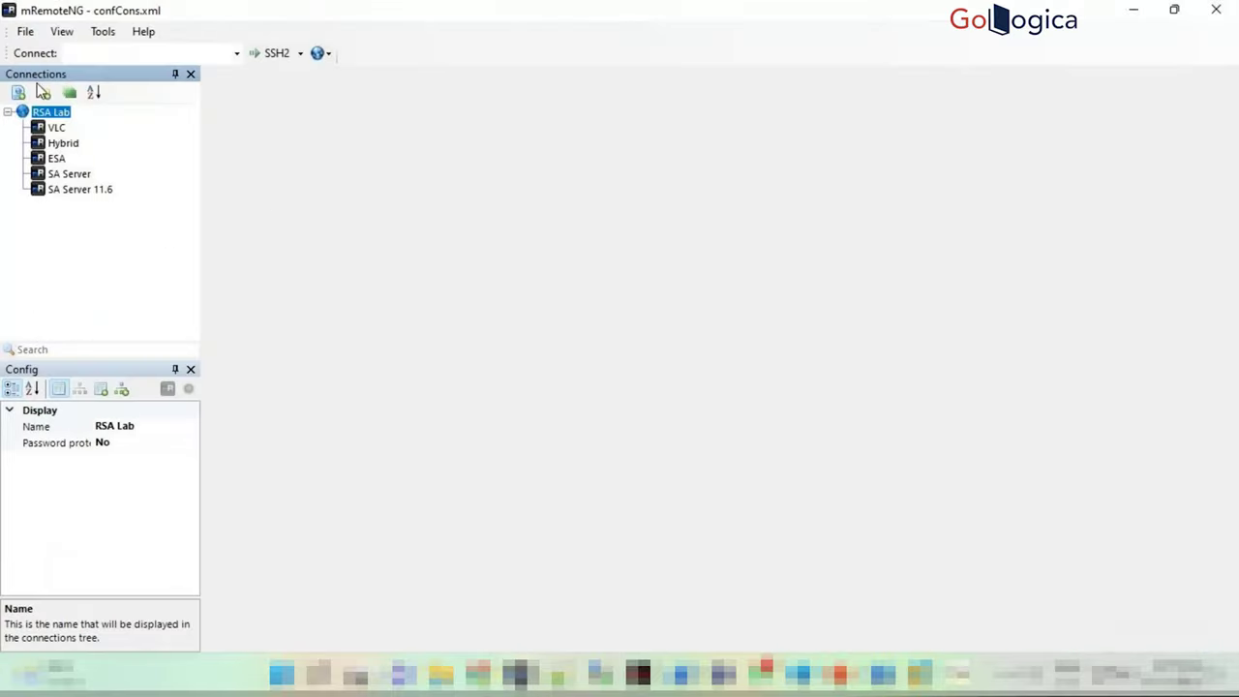
# Connect to SA Server over SSH and run tailf /var/log/messages to follow the system log
pyautogui.click(68, 174)
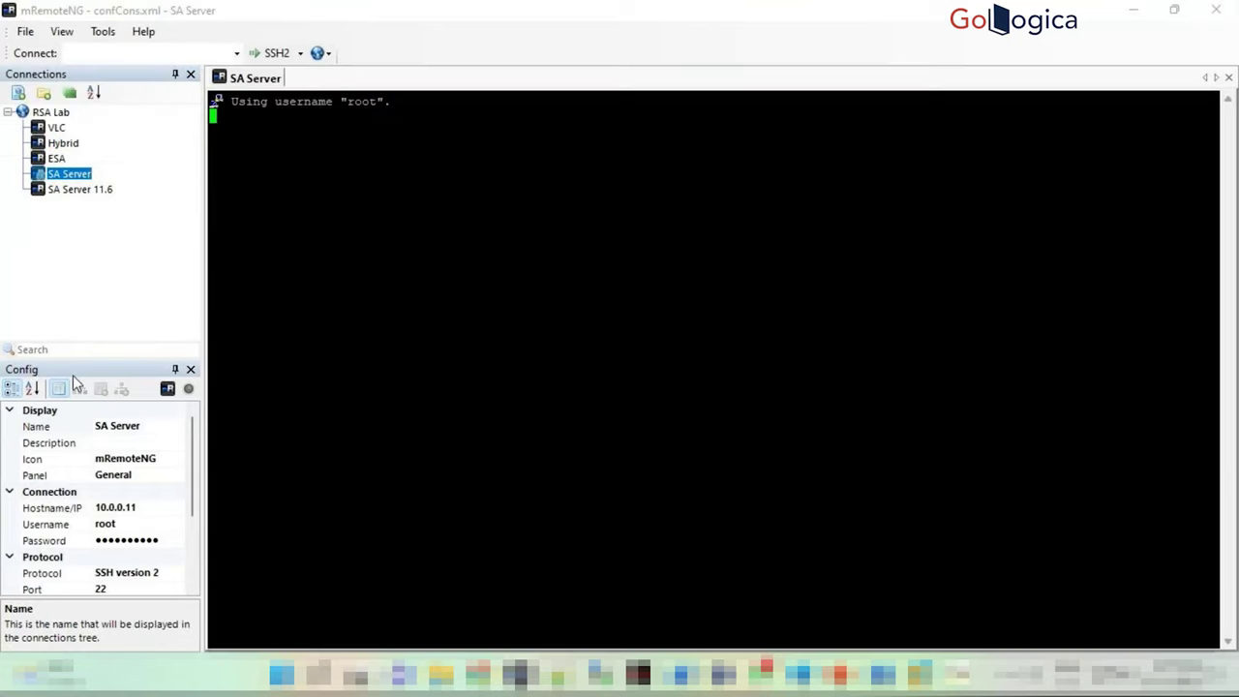
pyautogui.write('tai')
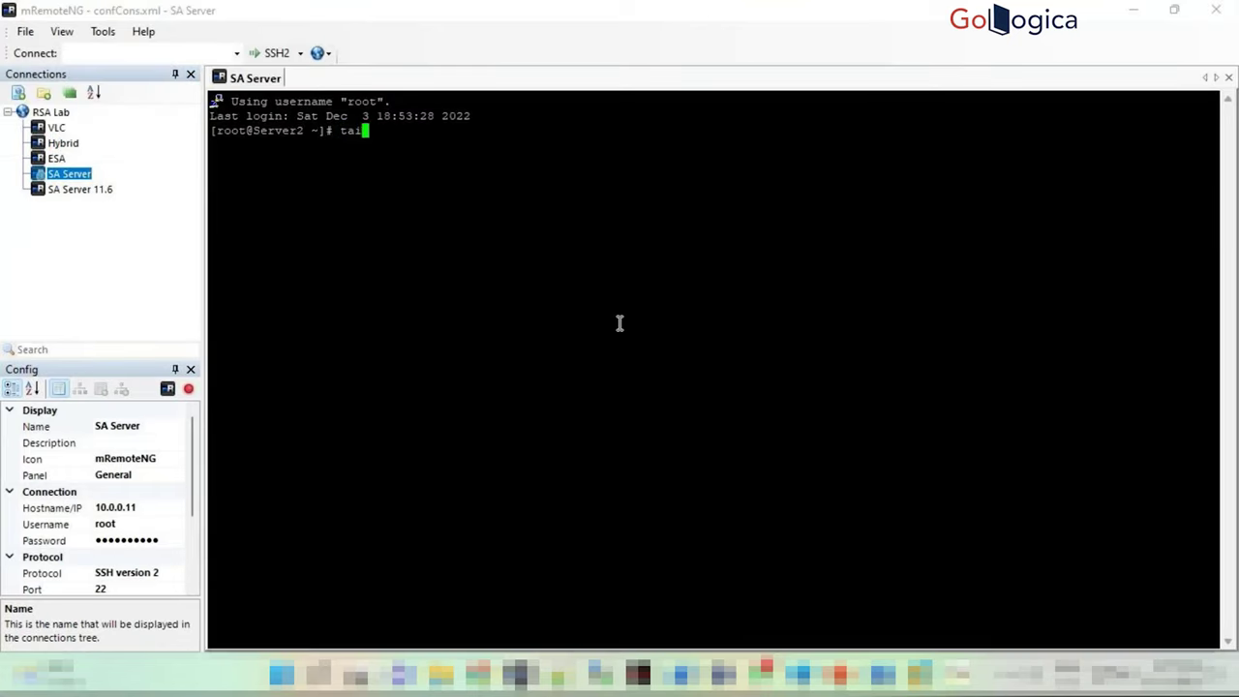
pyautogui.write('lf /var/log/messages')
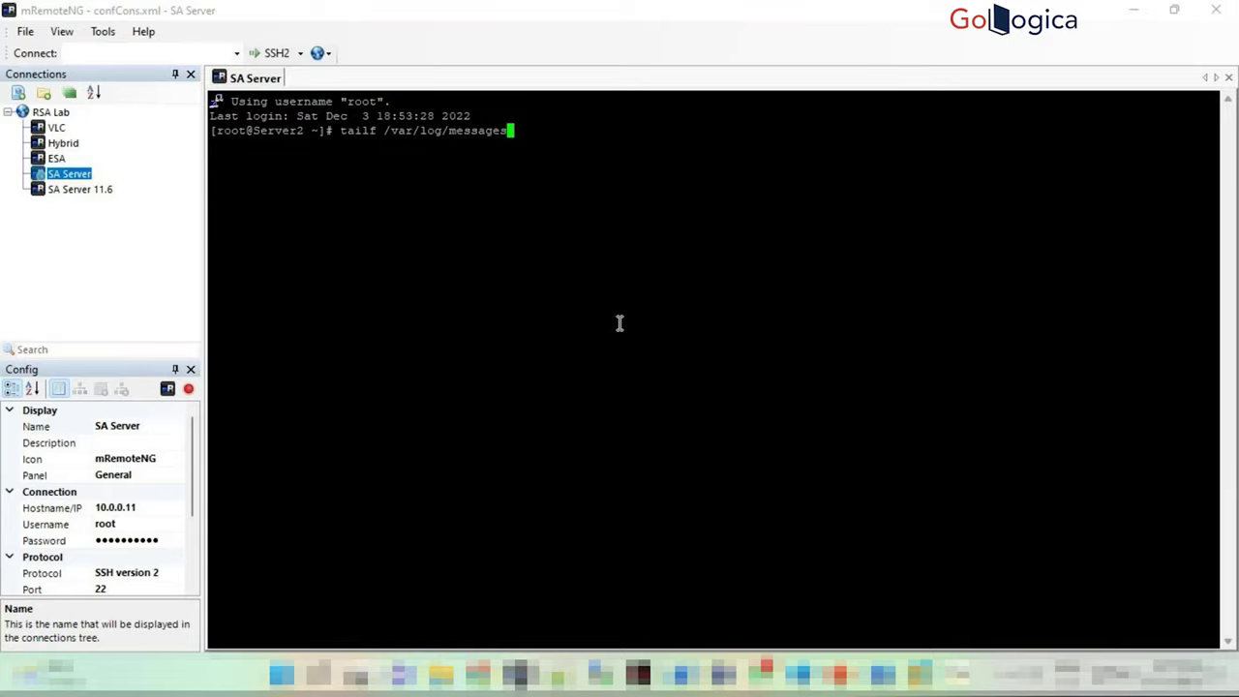
pyautogui.moveTo(334, 129); pyautogui.dragTo(510, 132)
pyautogui.click(322, 136)
pyautogui.press('Return')
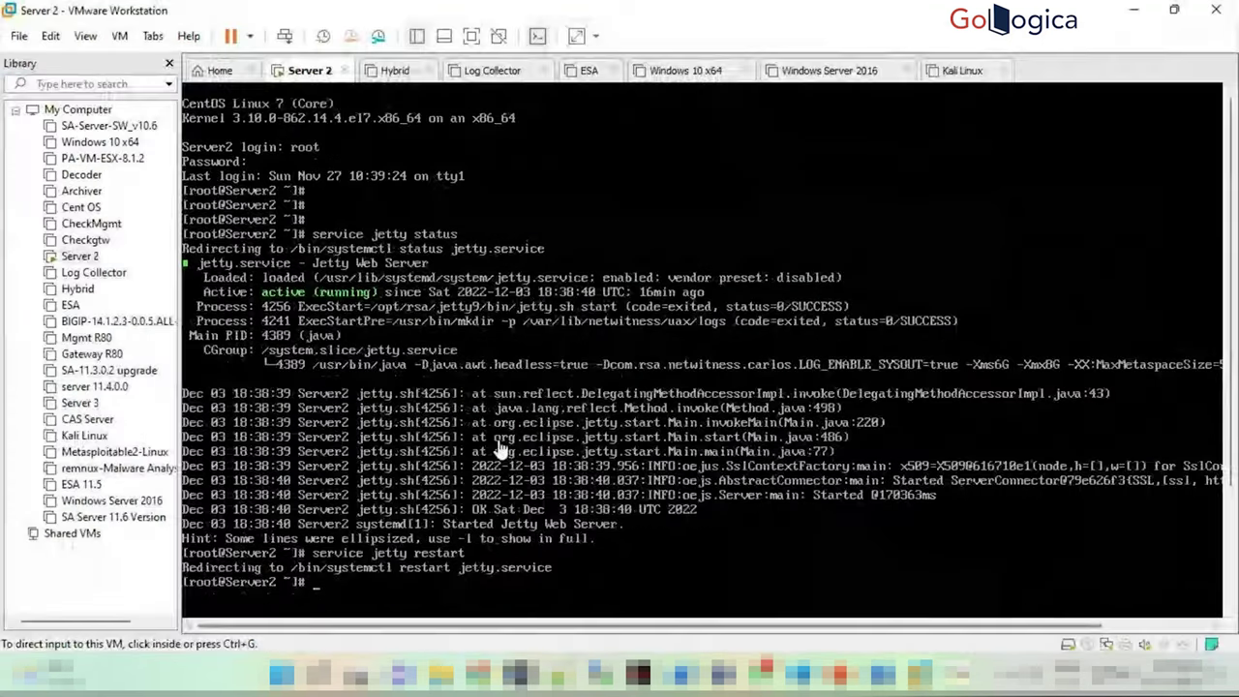
# Rerun service jetty status on Server 2 to confirm Jetty is active (running)
pyautogui.click(557, 390)
pyautogui.press('Up')
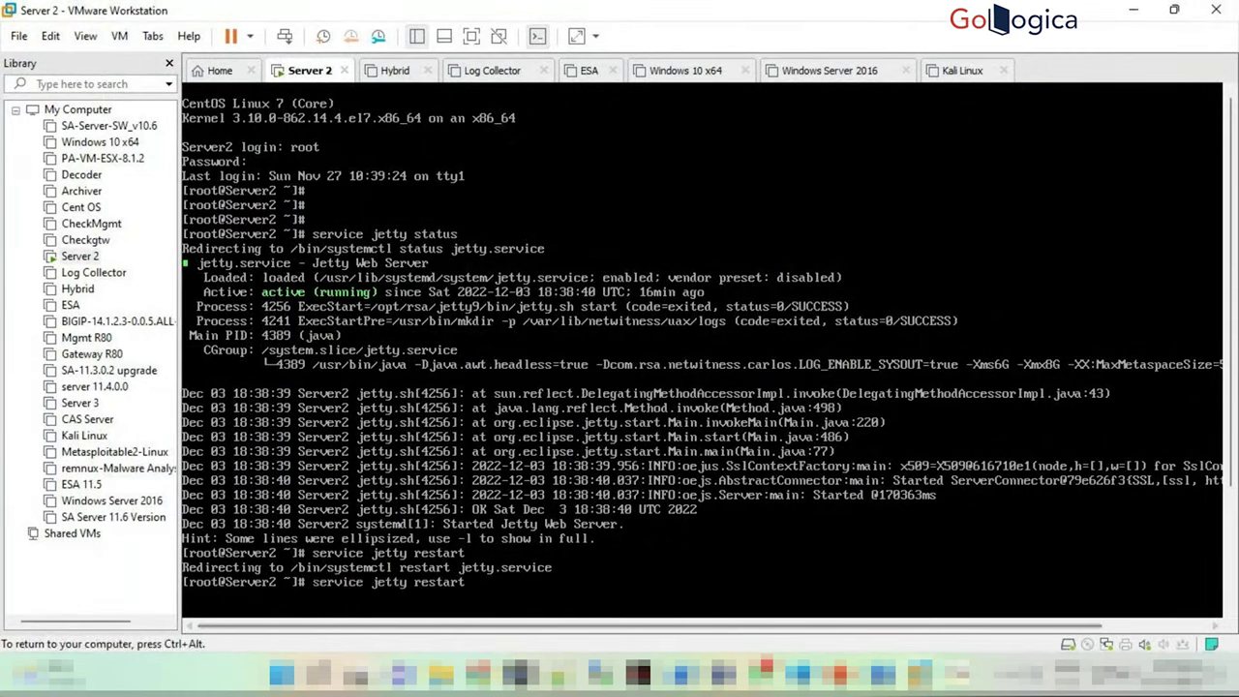
pyautogui.press('Up')
pyautogui.press('Return')
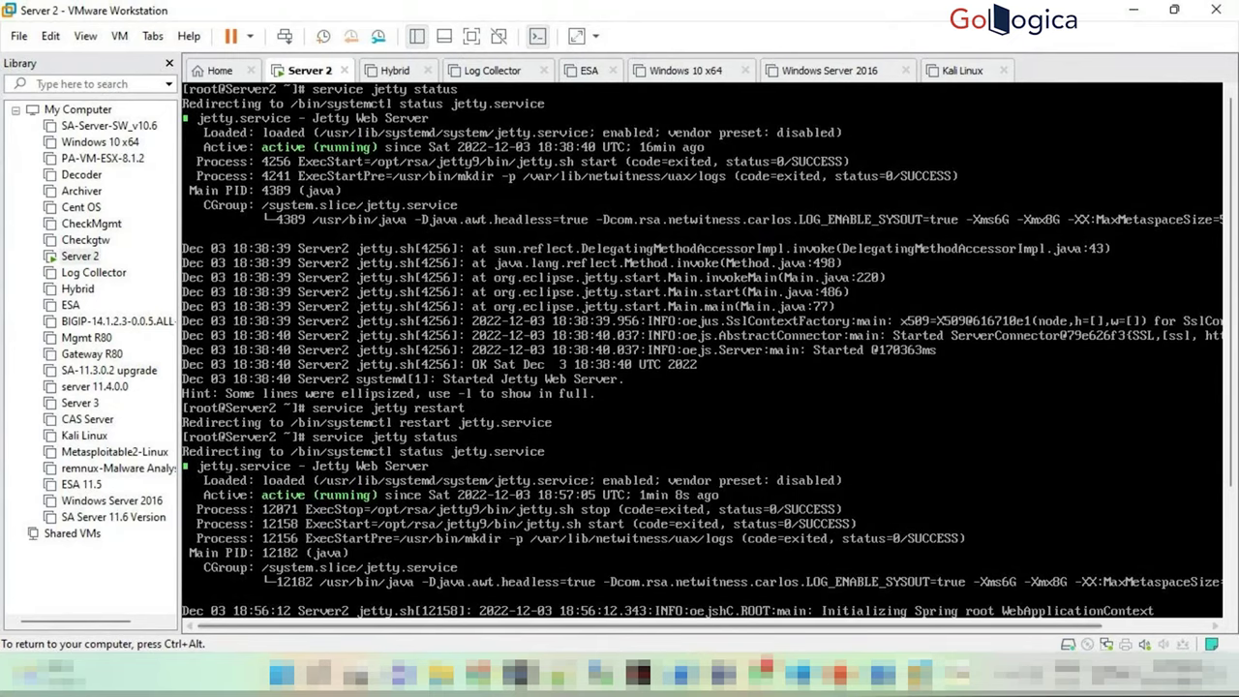
# Switch to Chrome, open a new tab and go to the NetWitness console at 10.0.0.11
pyautogui.hotkey('ctrl', 'alt')
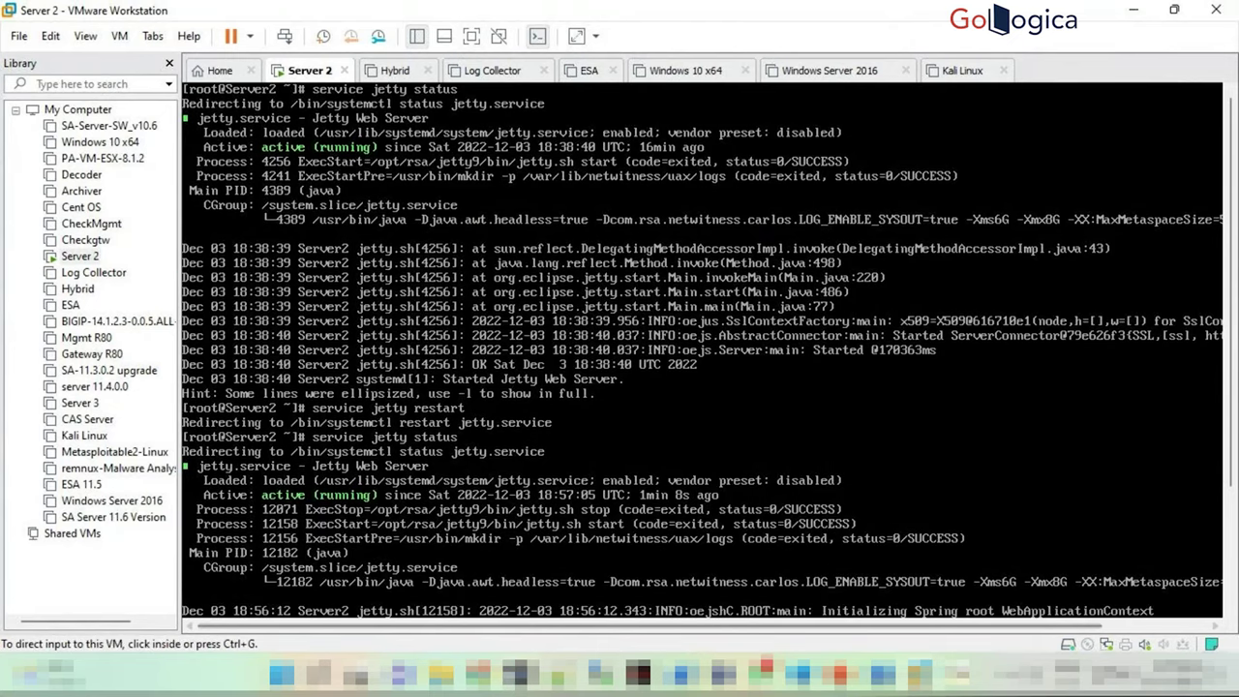
pyautogui.hotkey('alt', 'Tab')
pyautogui.click(457, 14)
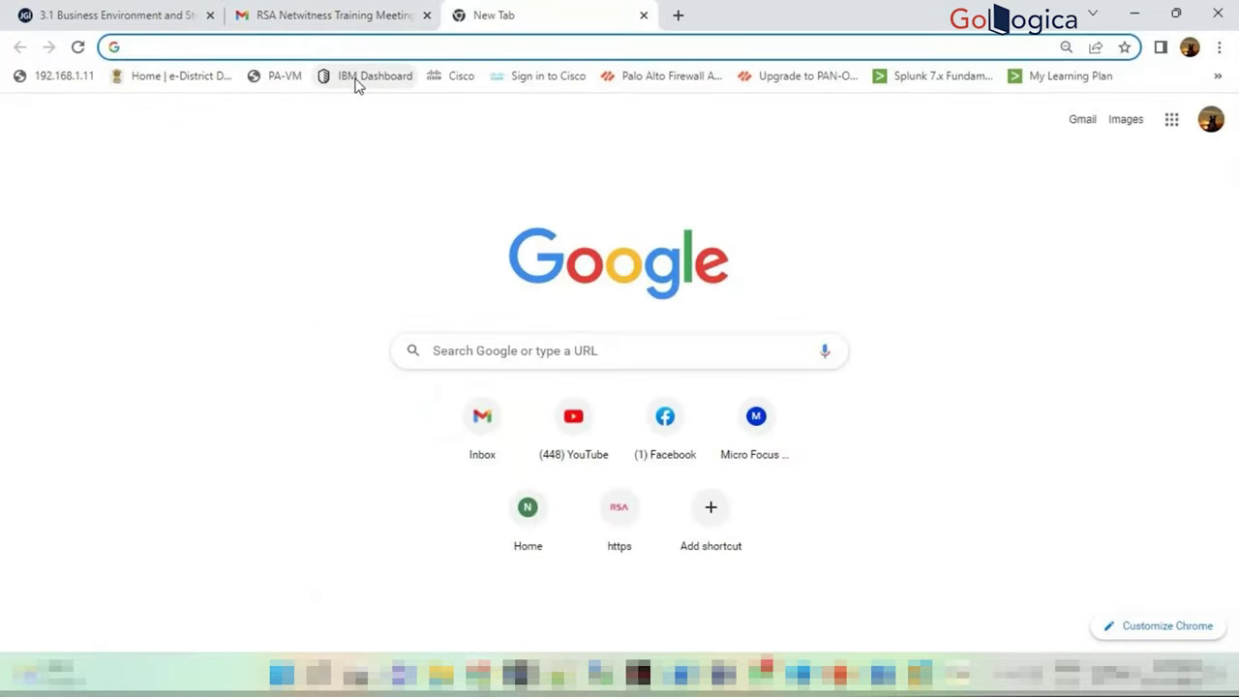
pyautogui.click(621, 533)
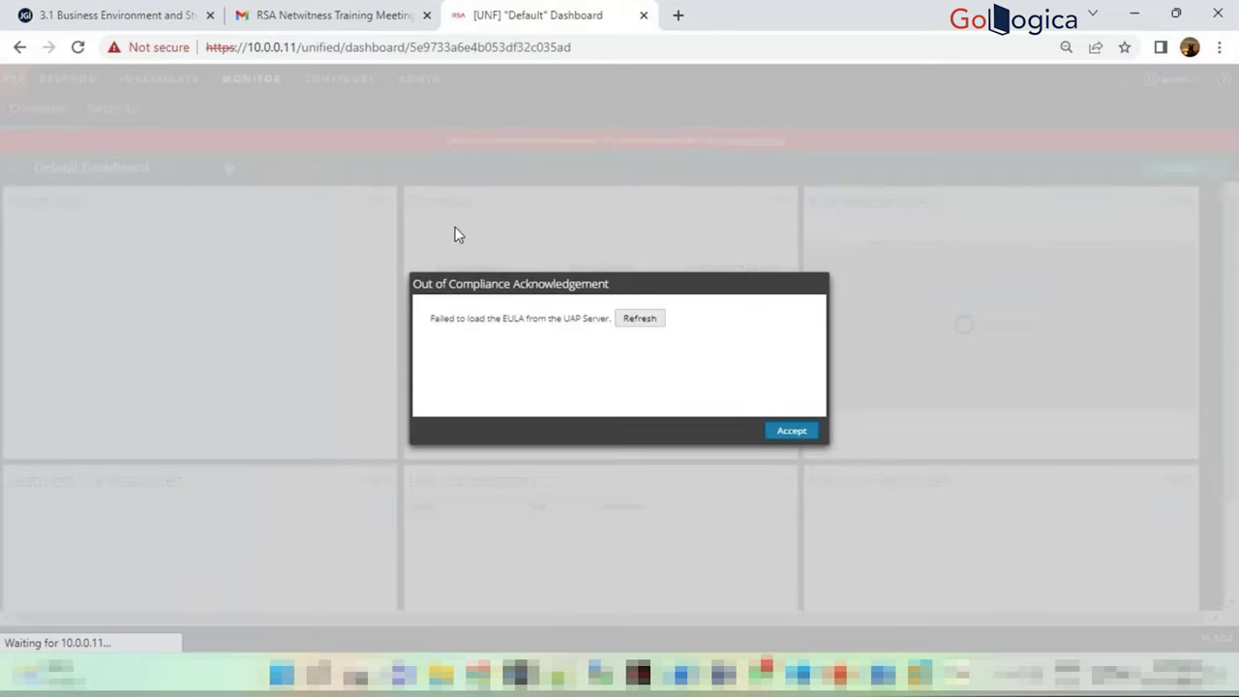
# Accept the Out of Compliance license notice and scroll through the Default Dashboard
pyautogui.click(792, 431)
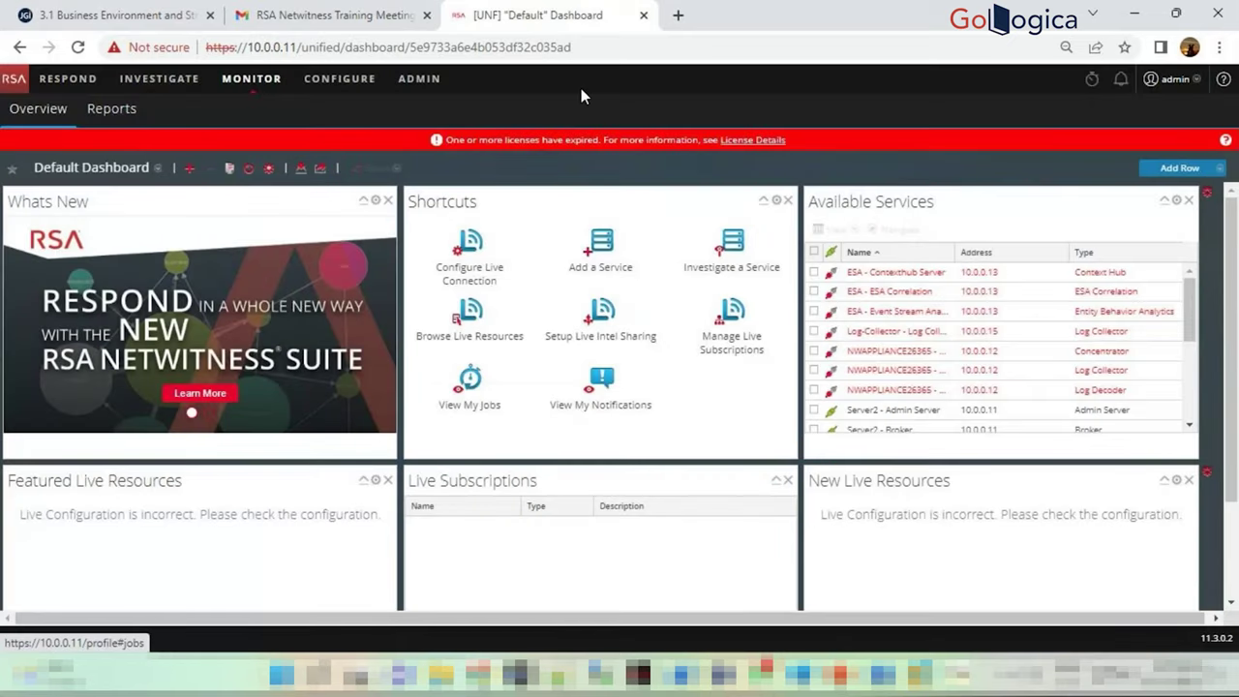
pyautogui.scroll(-2, 669, 401)
pyautogui.scroll(2, 669, 400)
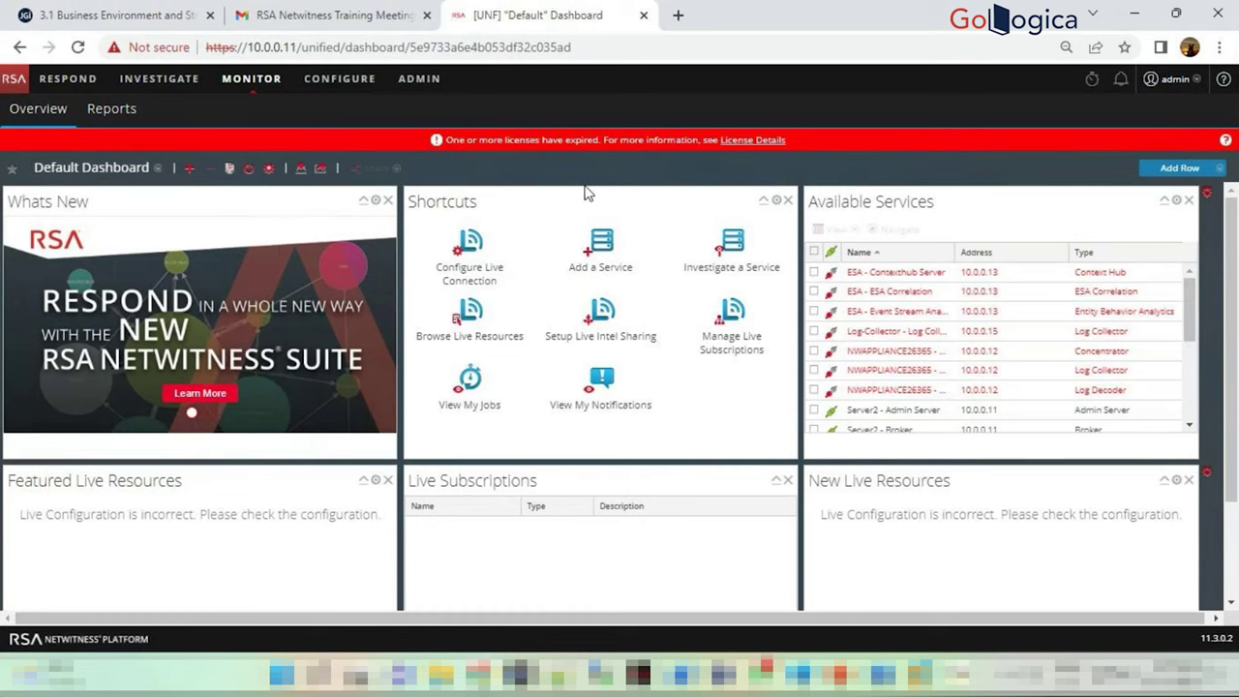
pyautogui.scroll(-2, 351, 276)
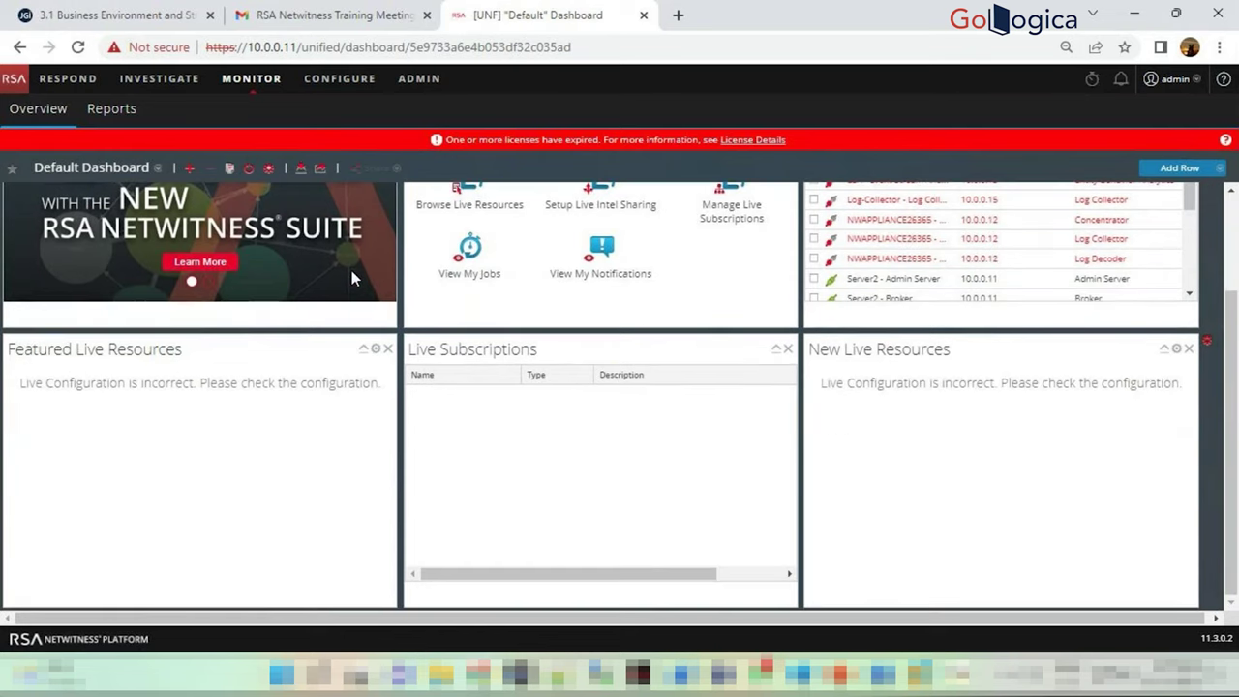
pyautogui.scroll(2, 351, 270)
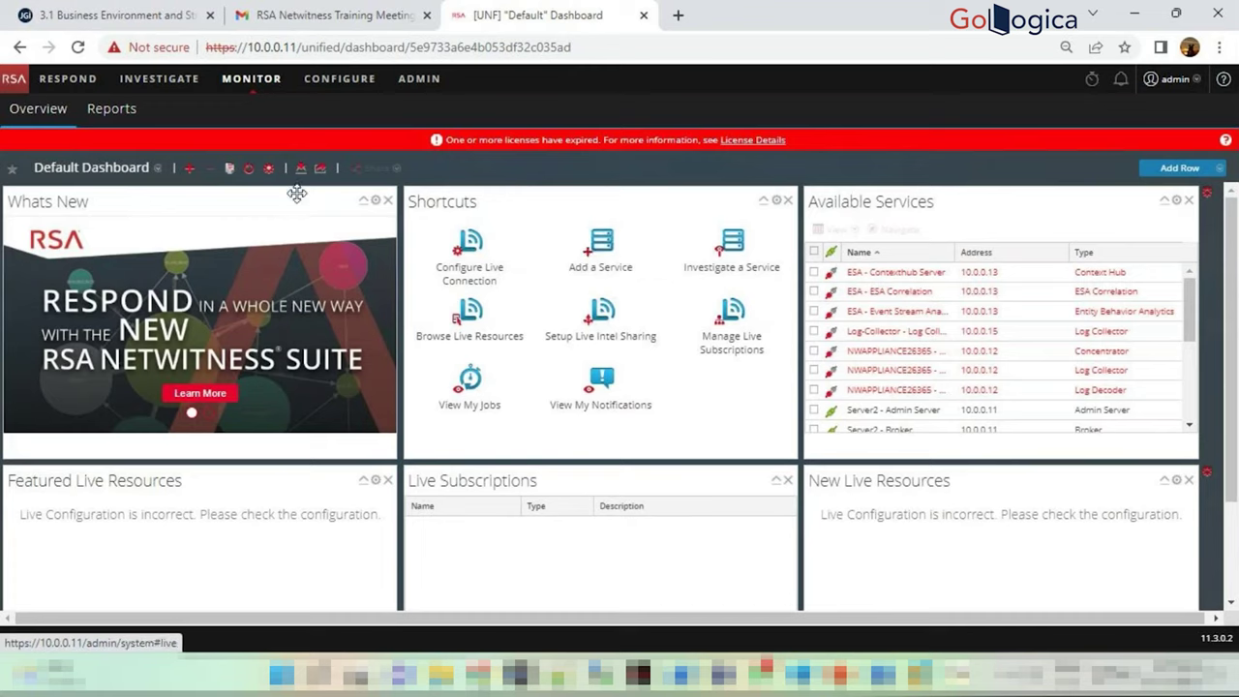
pyautogui.click(156, 170)
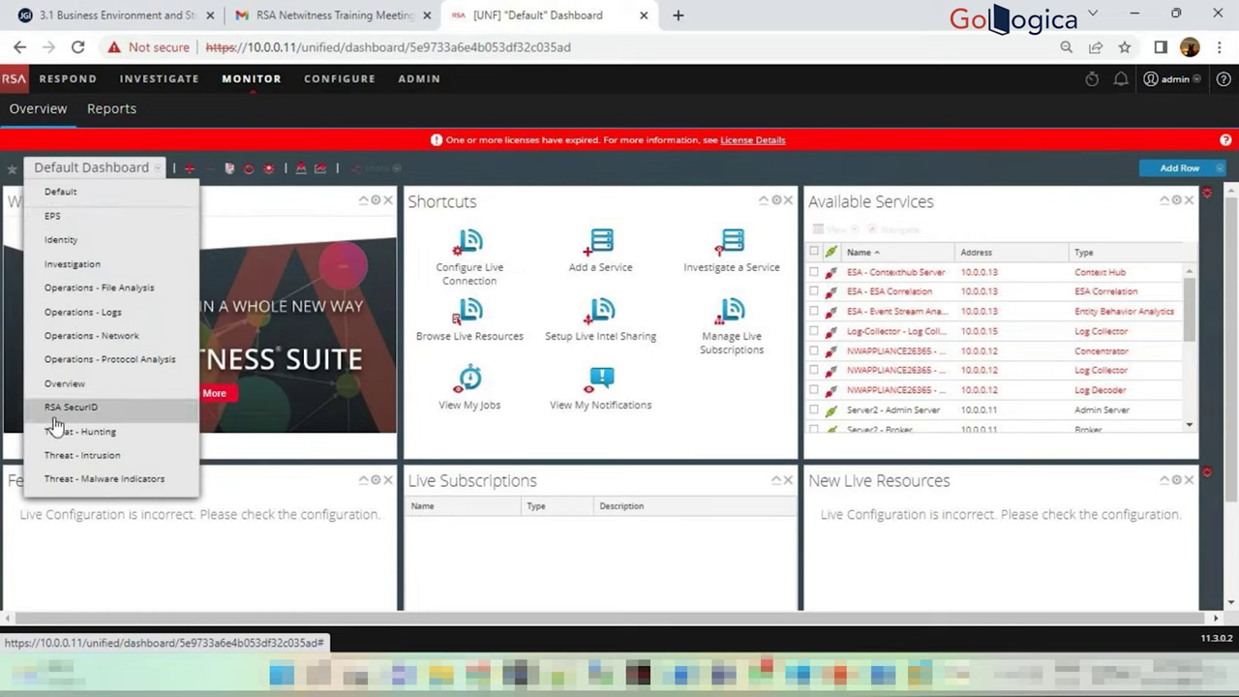
# Switch to the EPS Dashboard, then bring the mRemoteNG SA Server terminal forward
pyautogui.click(55, 216)
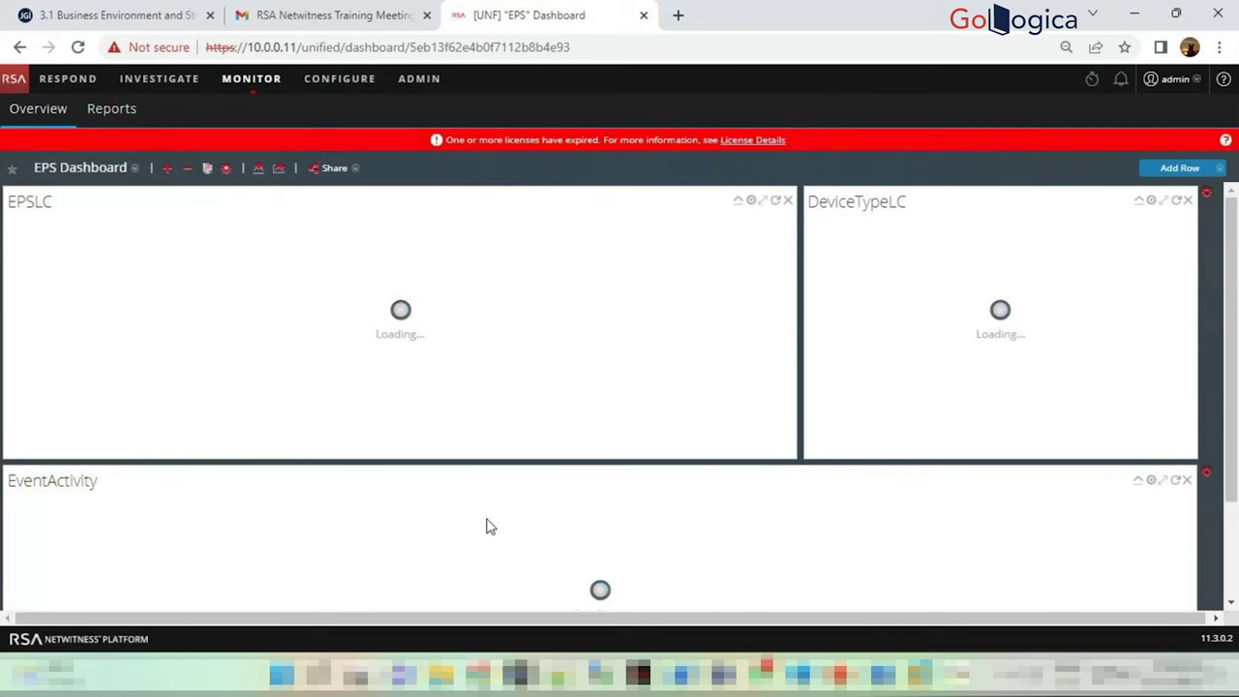
pyautogui.moveTo(520, 674)
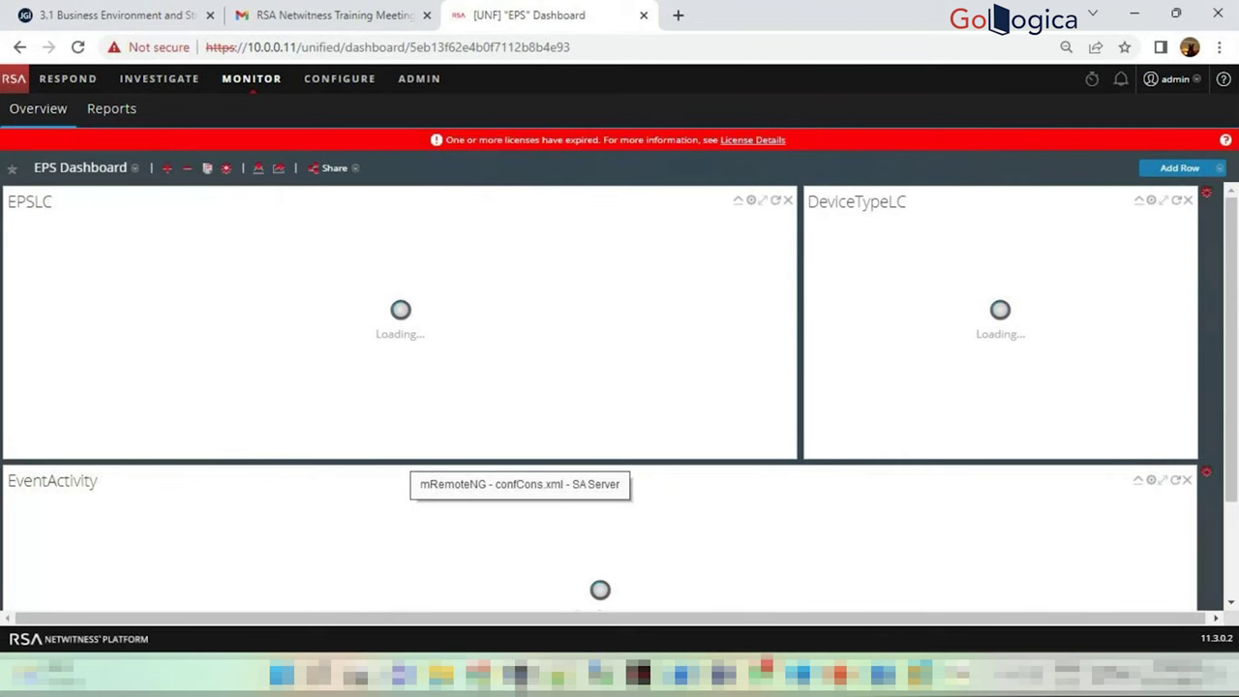
pyautogui.click(520, 675)
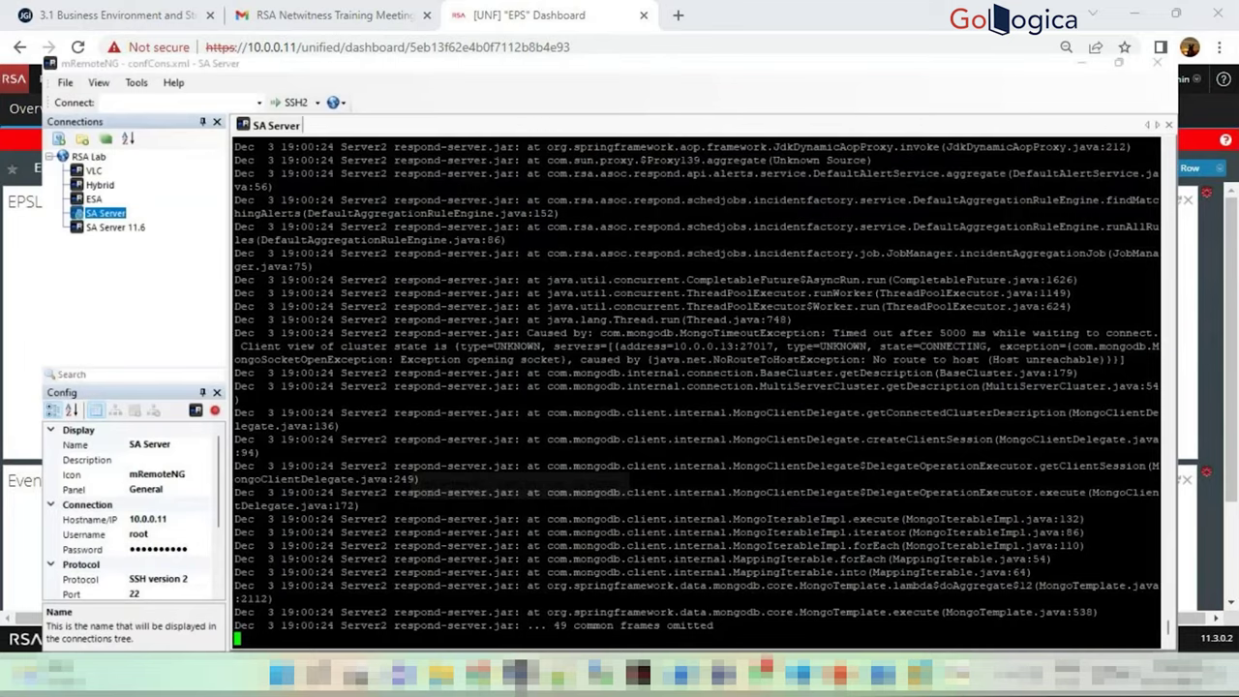
# Stop the SA Server log follow with Ctrl+C, minimize mRemoteNG and return to the Server 2 console
pyautogui.hotkey('ctrl', 'c')
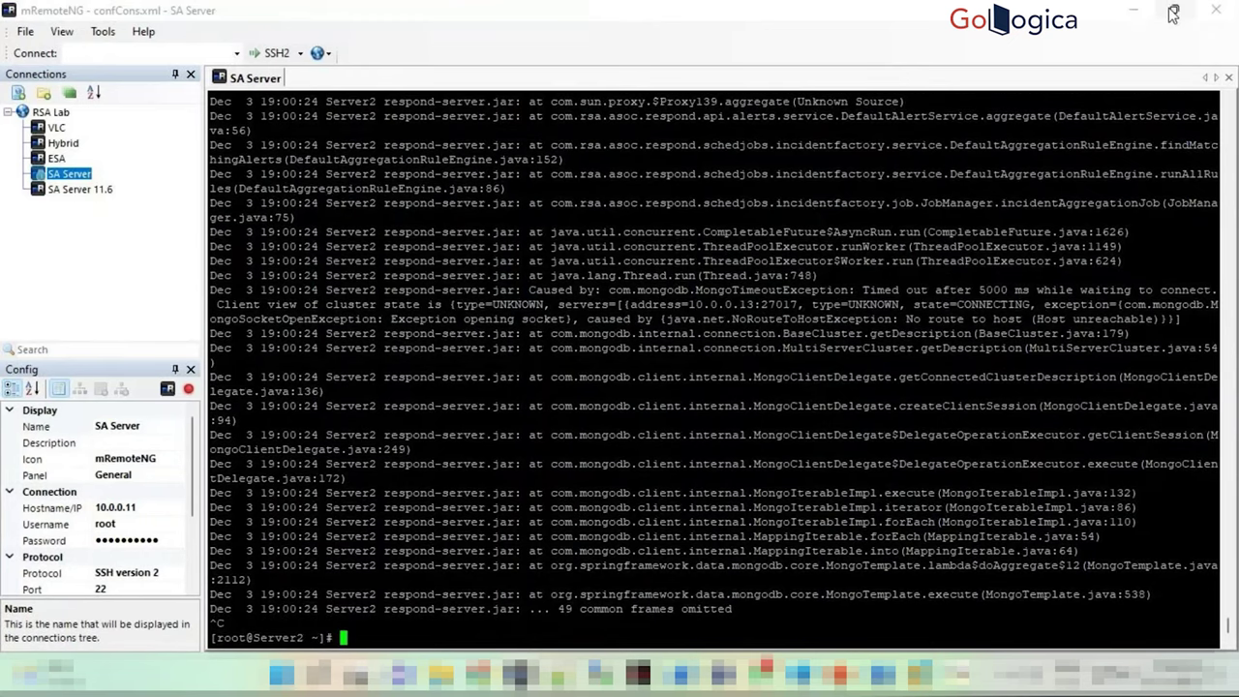
pyautogui.click(1173, 13)
pyautogui.click(1046, 136)
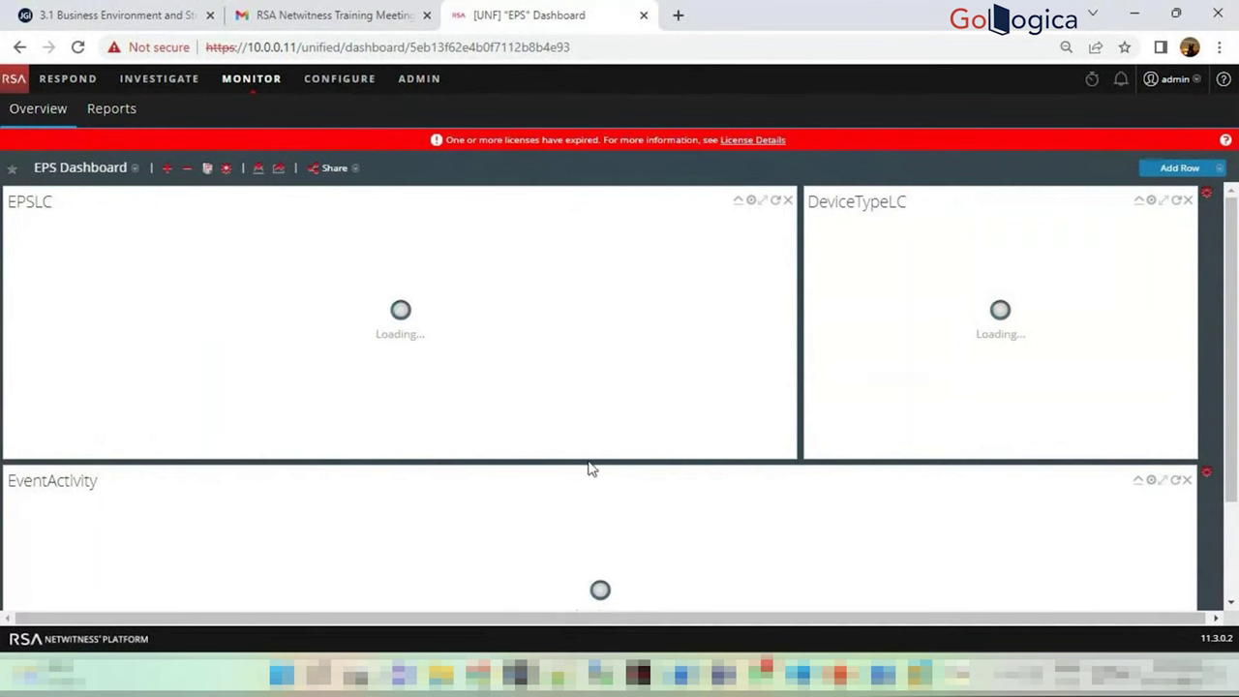
pyautogui.moveTo(393, 497)
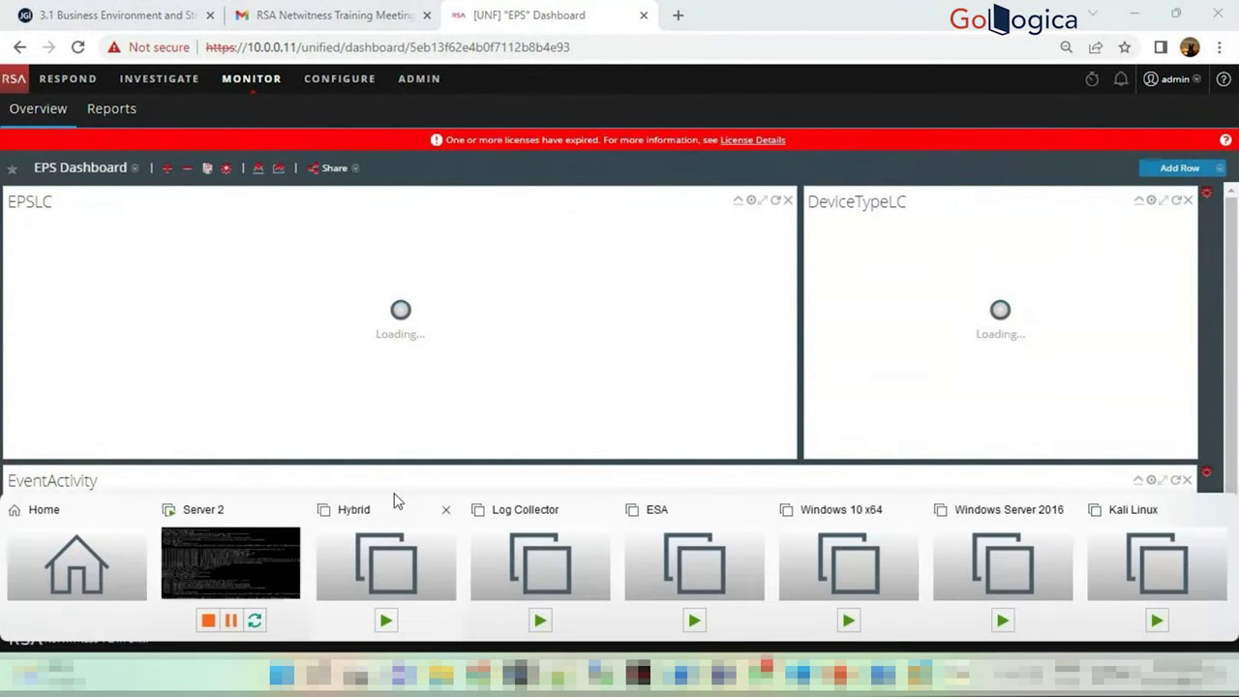
pyautogui.click(226, 559)
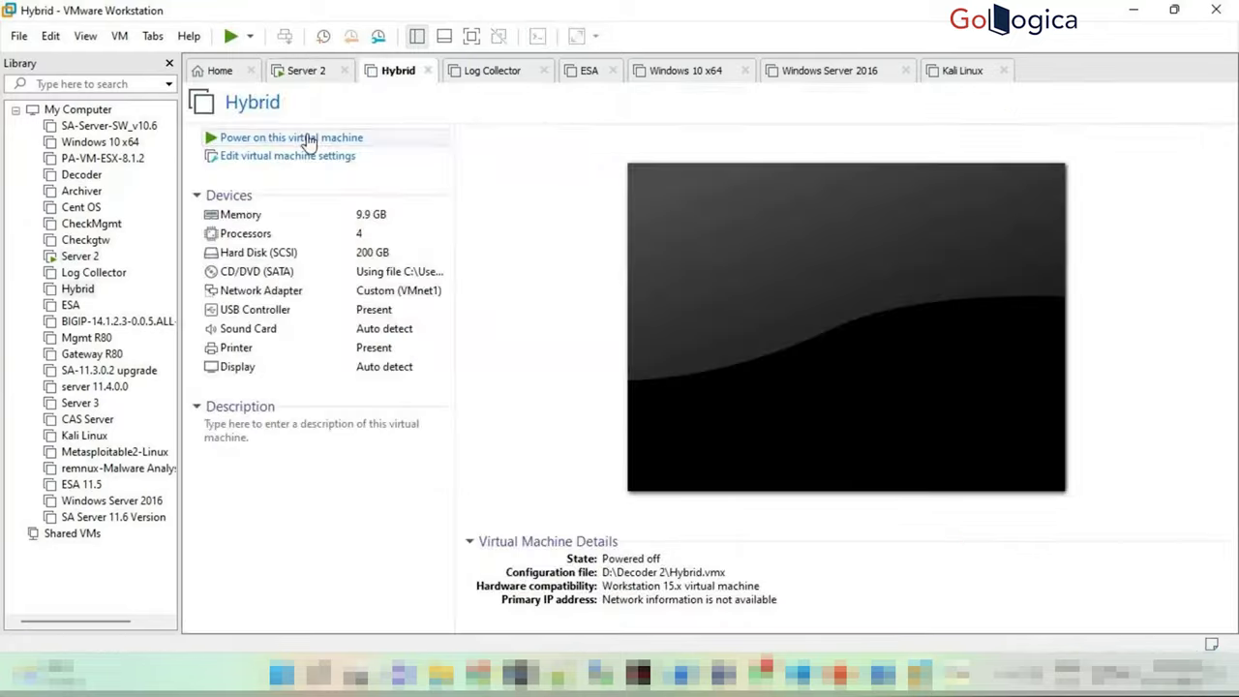
# Cycle through the Hybrid, Log Collector, ESA and Server 2 VM consoles, then minimize VMware
pyautogui.click(304, 136)
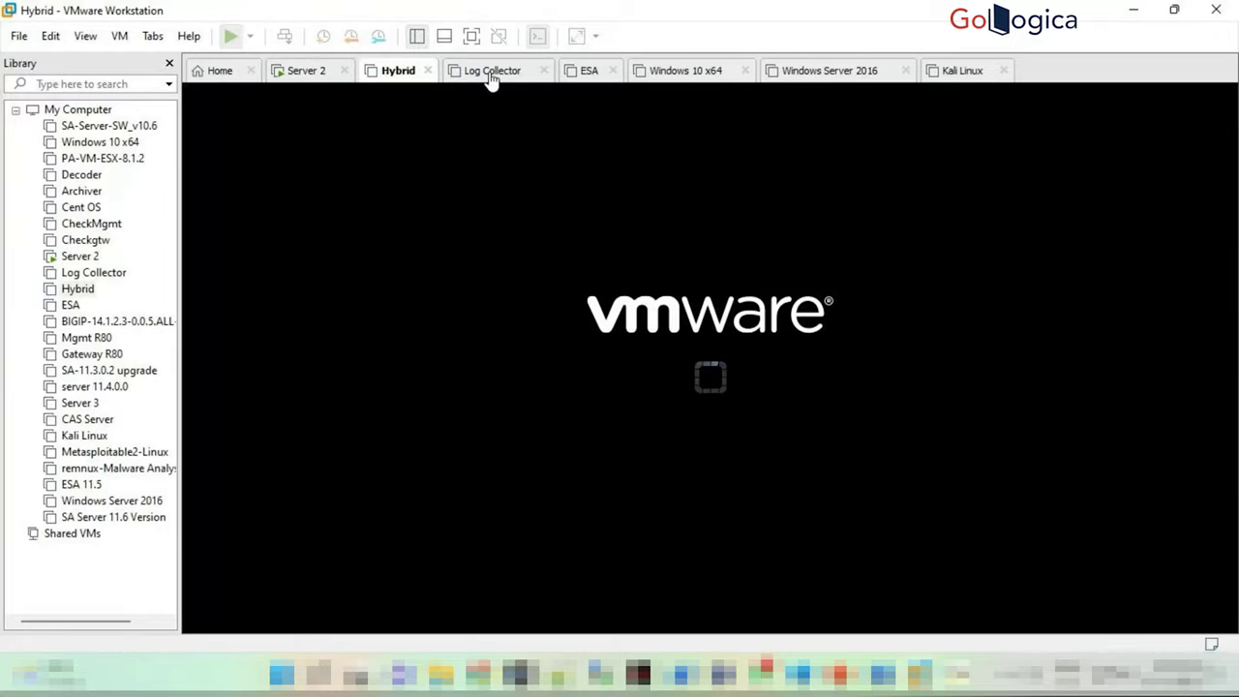
pyautogui.click(491, 70)
pyautogui.click(310, 138)
pyautogui.click(589, 71)
pyautogui.click(309, 139)
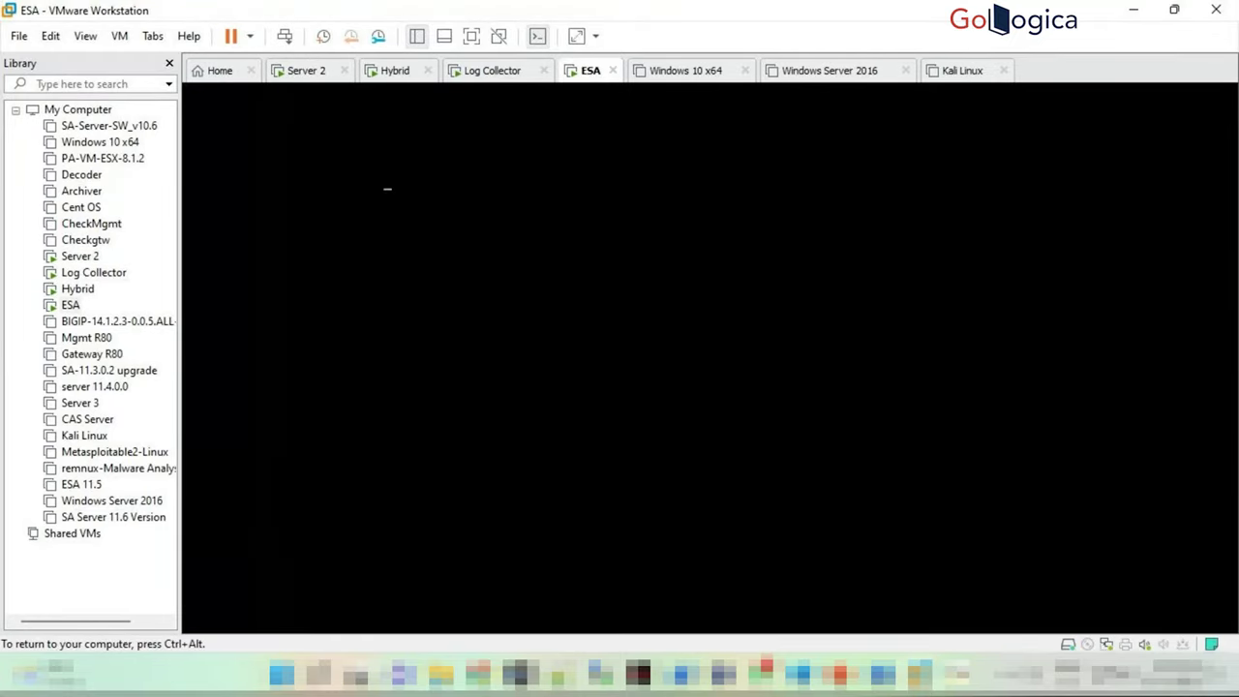
pyautogui.hotkey('ctrl', 'alt')
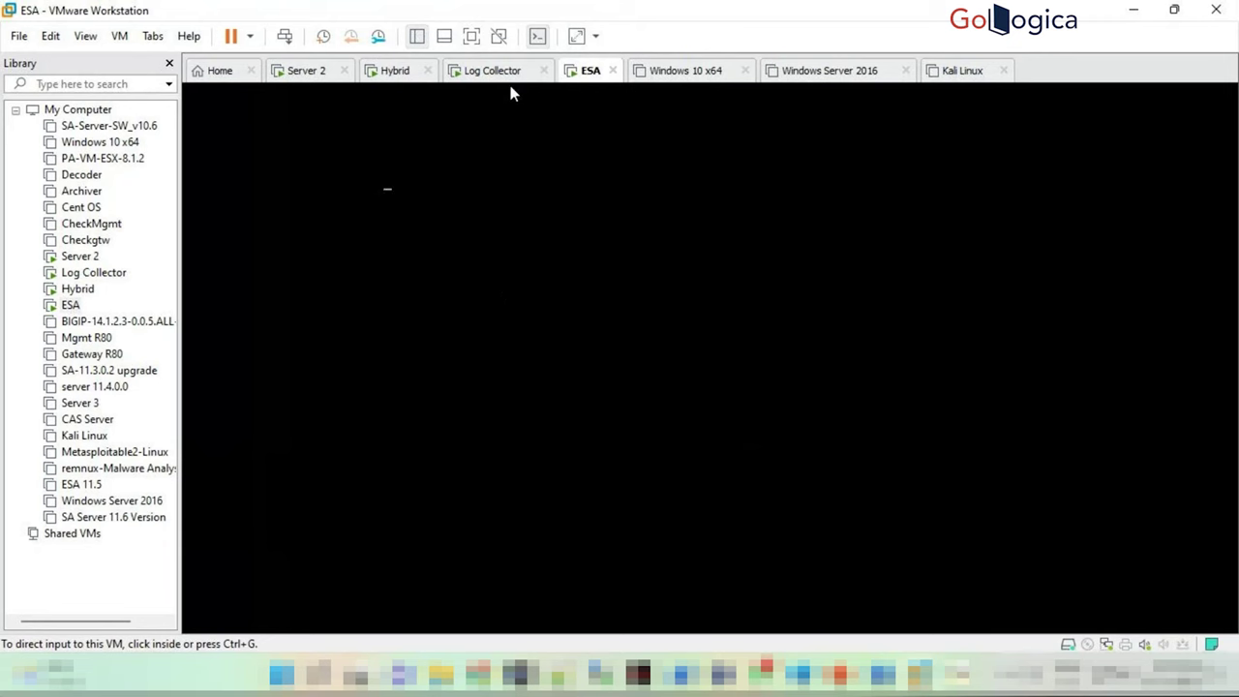
pyautogui.click(496, 77)
pyautogui.click(378, 76)
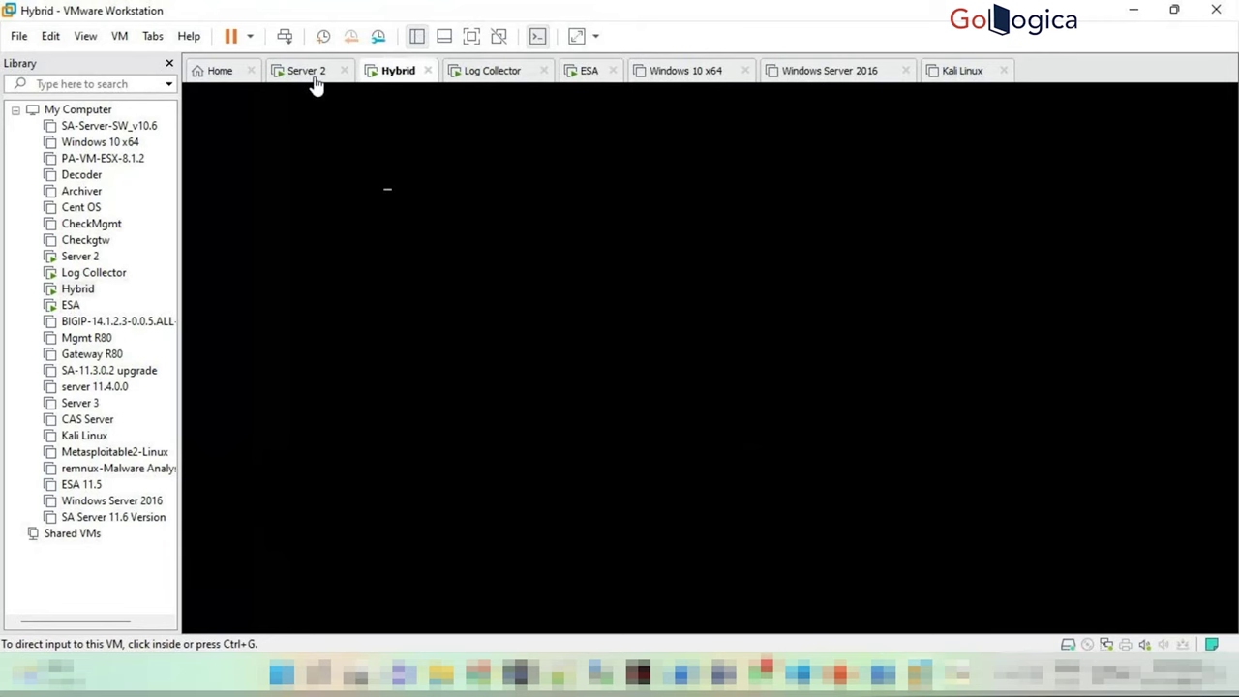
pyautogui.click(306, 73)
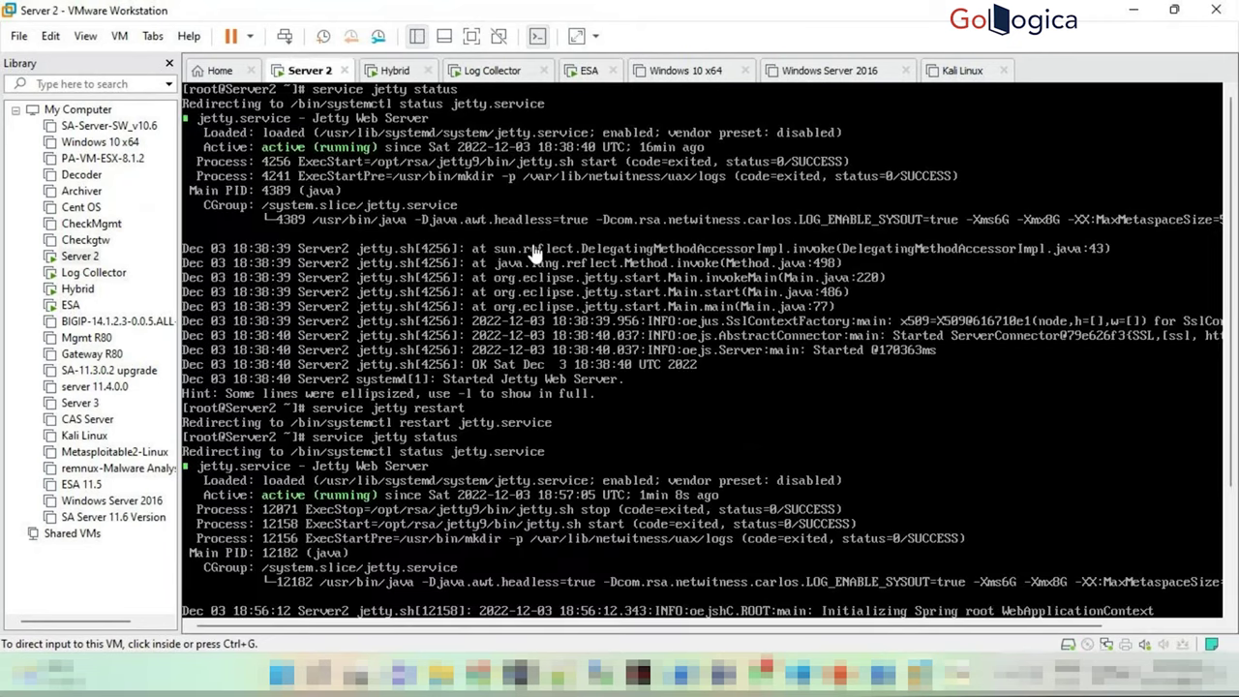
pyautogui.click(1135, 12)
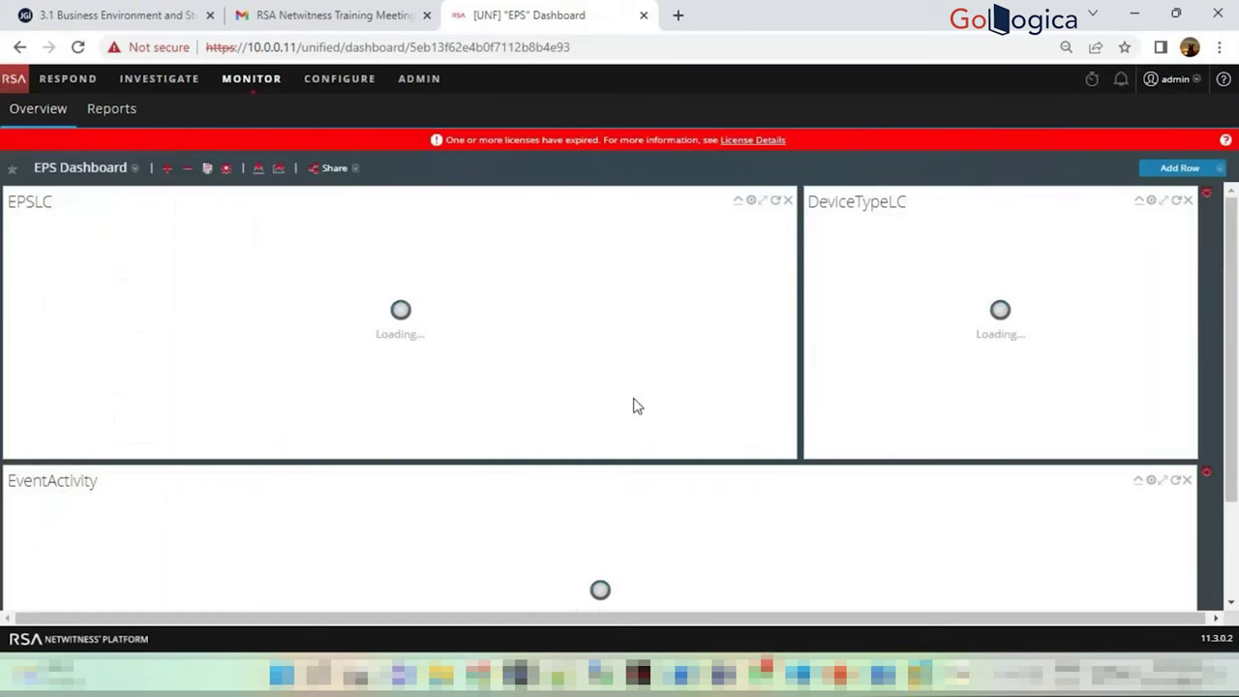
# Restore VMware, step through Hybrid, Log Collector and ESA, and check the ESA console
pyautogui.moveTo(638, 672)
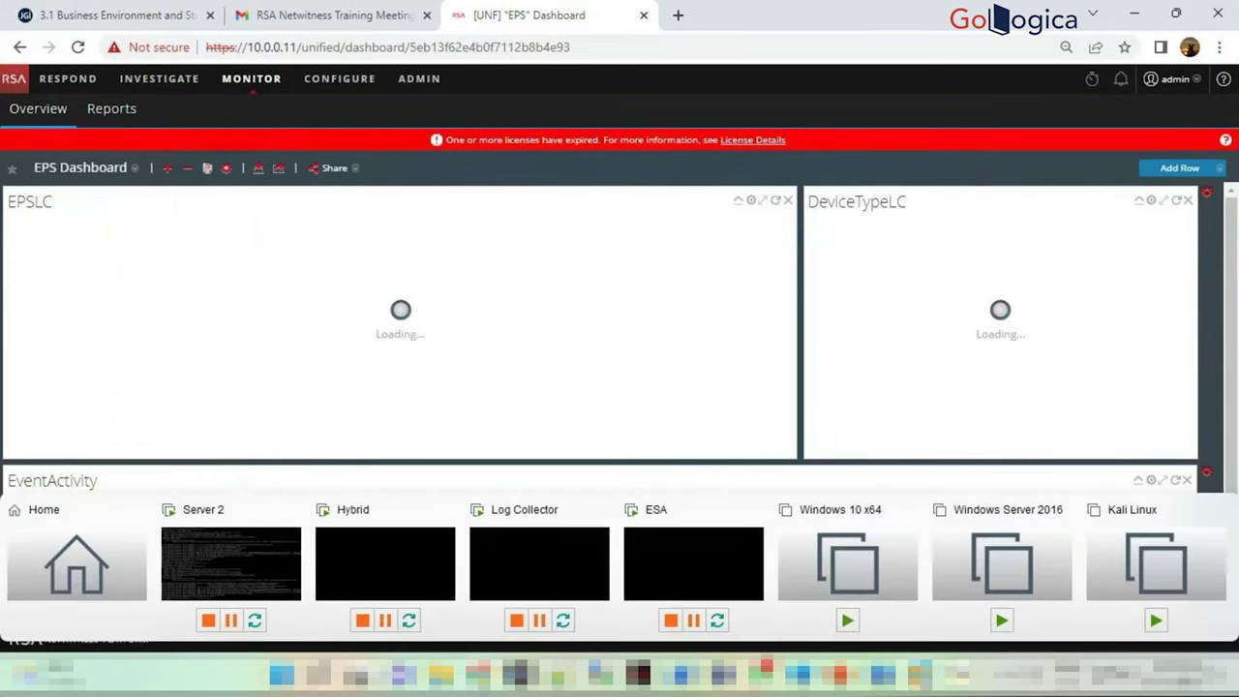
pyautogui.click(198, 548)
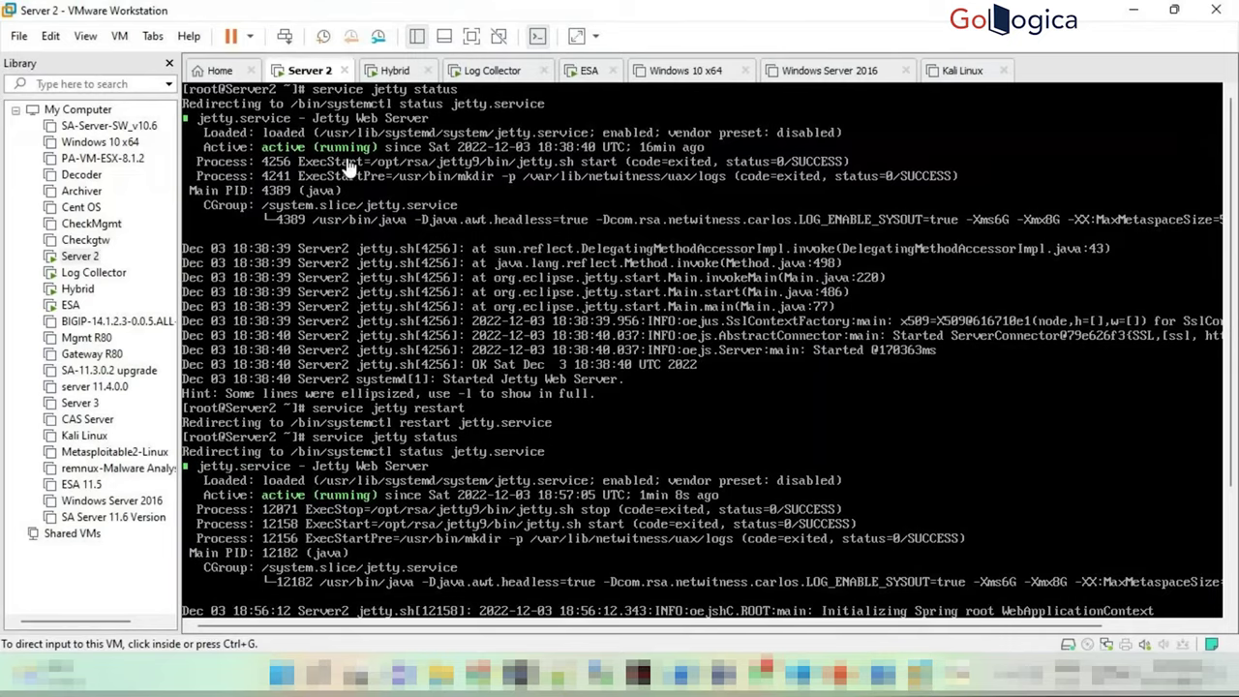
pyautogui.hotkey('ctrl', 'Tab')
pyautogui.click(489, 78)
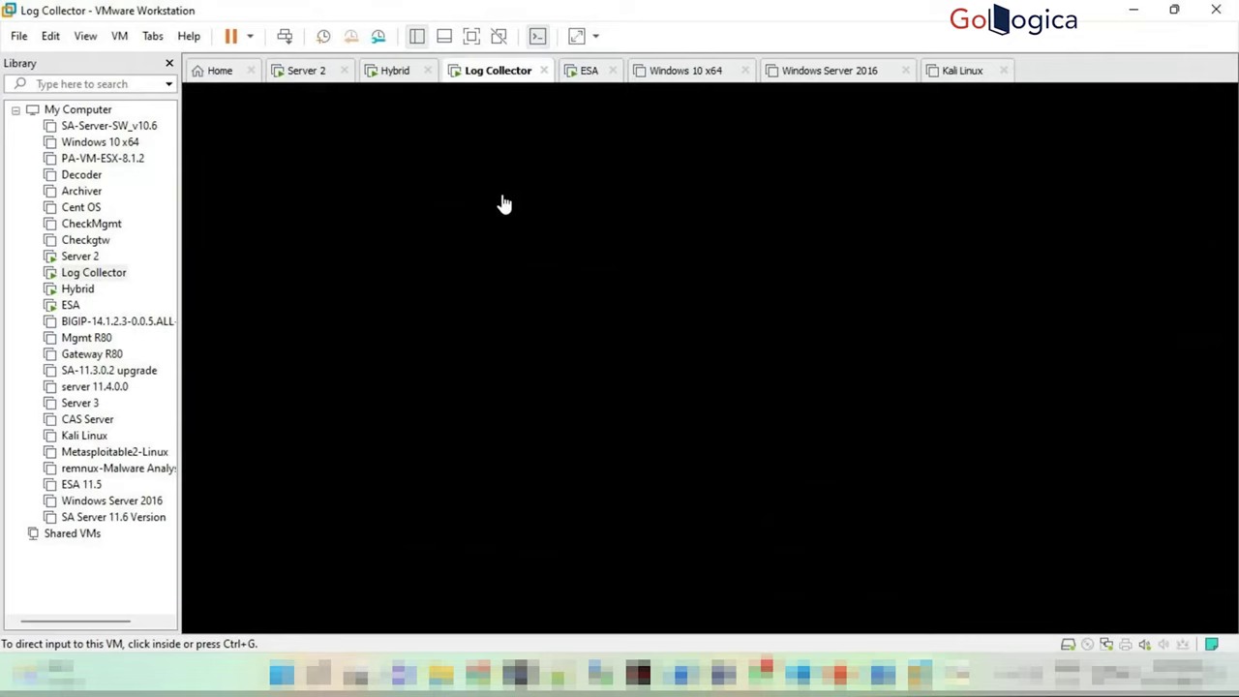
pyautogui.click(588, 75)
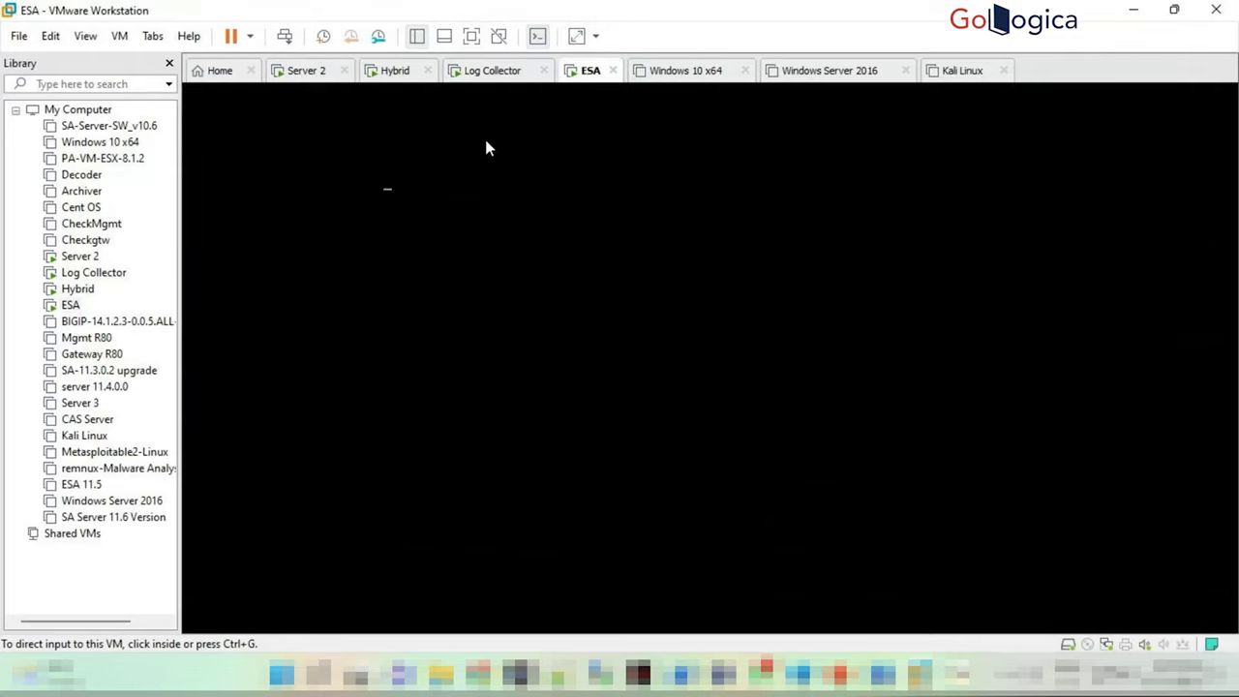
pyautogui.click(492, 187)
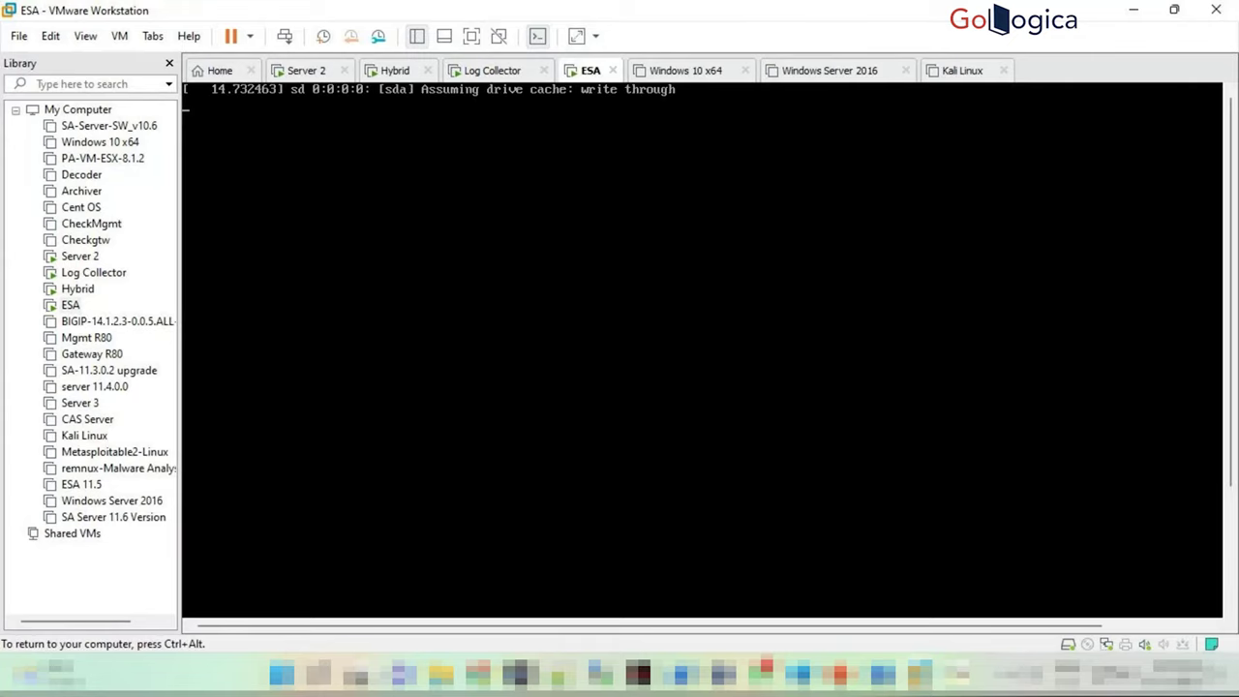
pyautogui.hotkey('ctrl', 'alt')
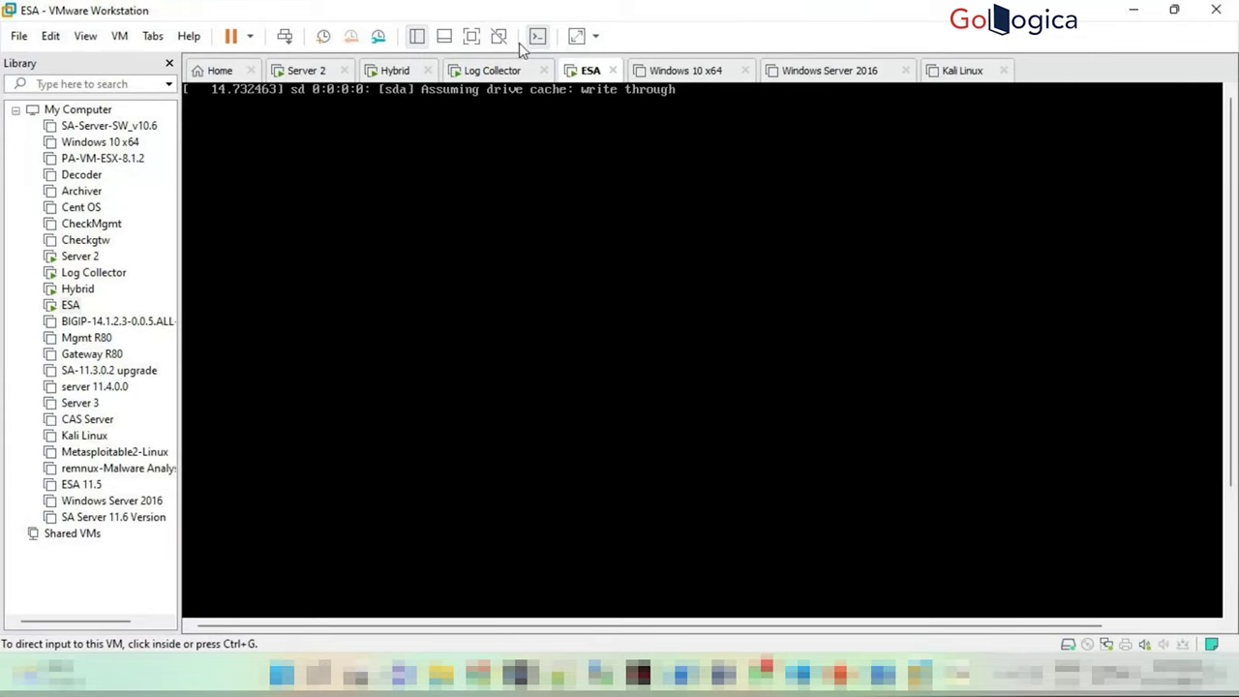
pyautogui.click(300, 77)
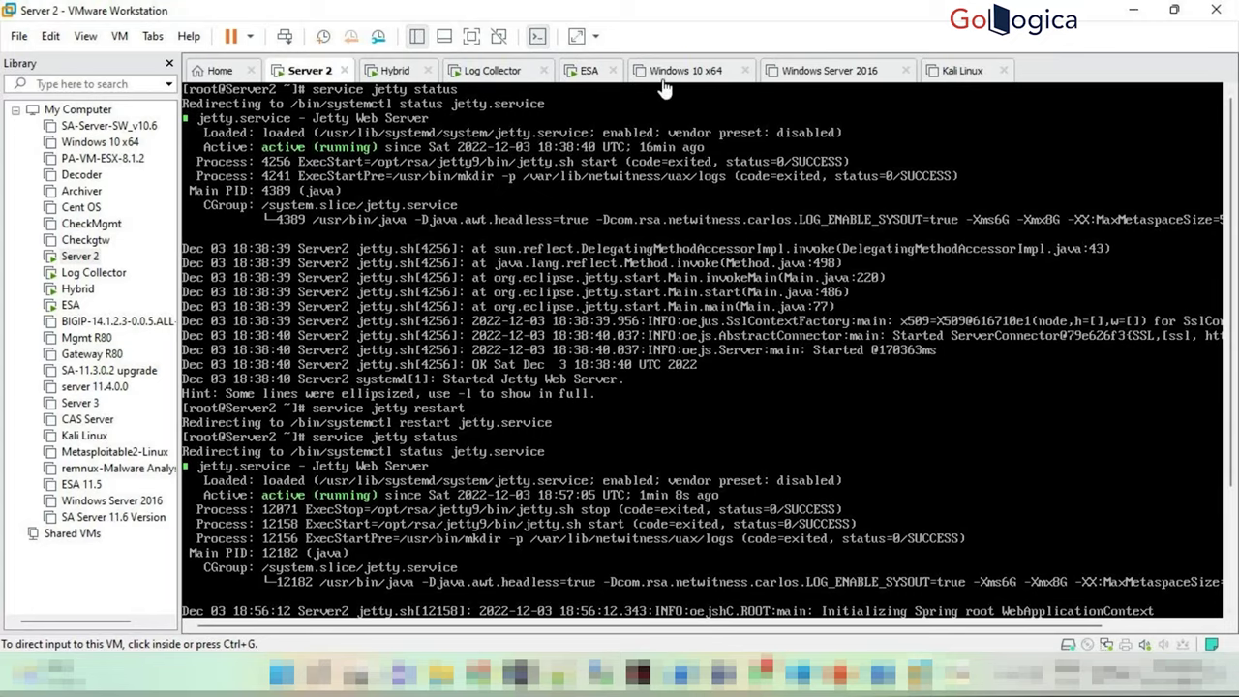
# Look at the Hybrid VM console, then return to the Server 2 console
pyautogui.click(407, 76)
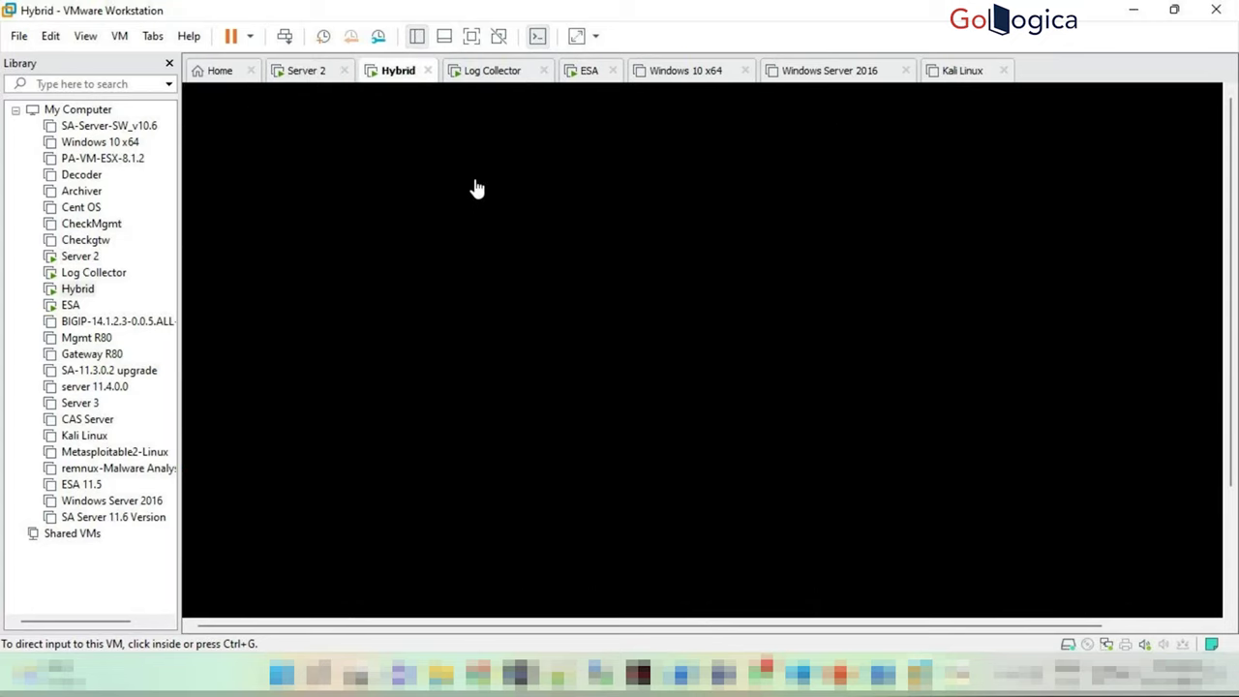
pyautogui.click(306, 72)
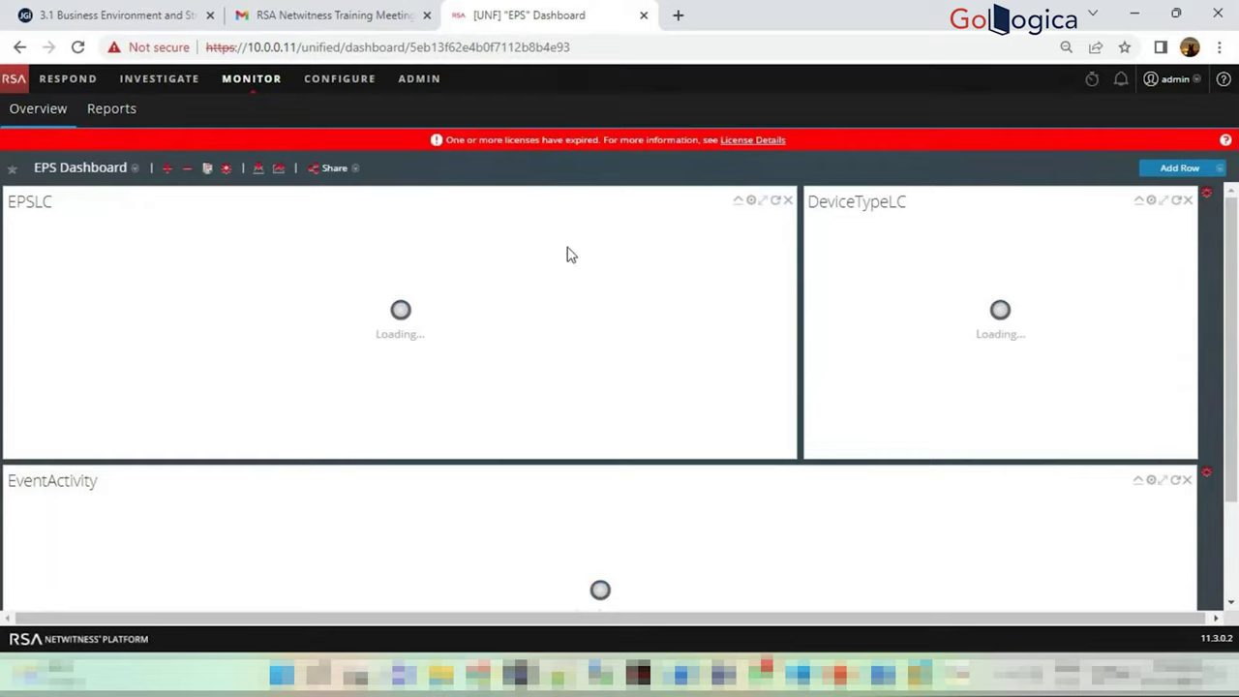
# Set the EPS Dashboard's top row to 1 Column, then 2 Columns with narrow and wide panels
pyautogui.scroll(-2, 667, 547)
pyautogui.scroll(1, 597, 500)
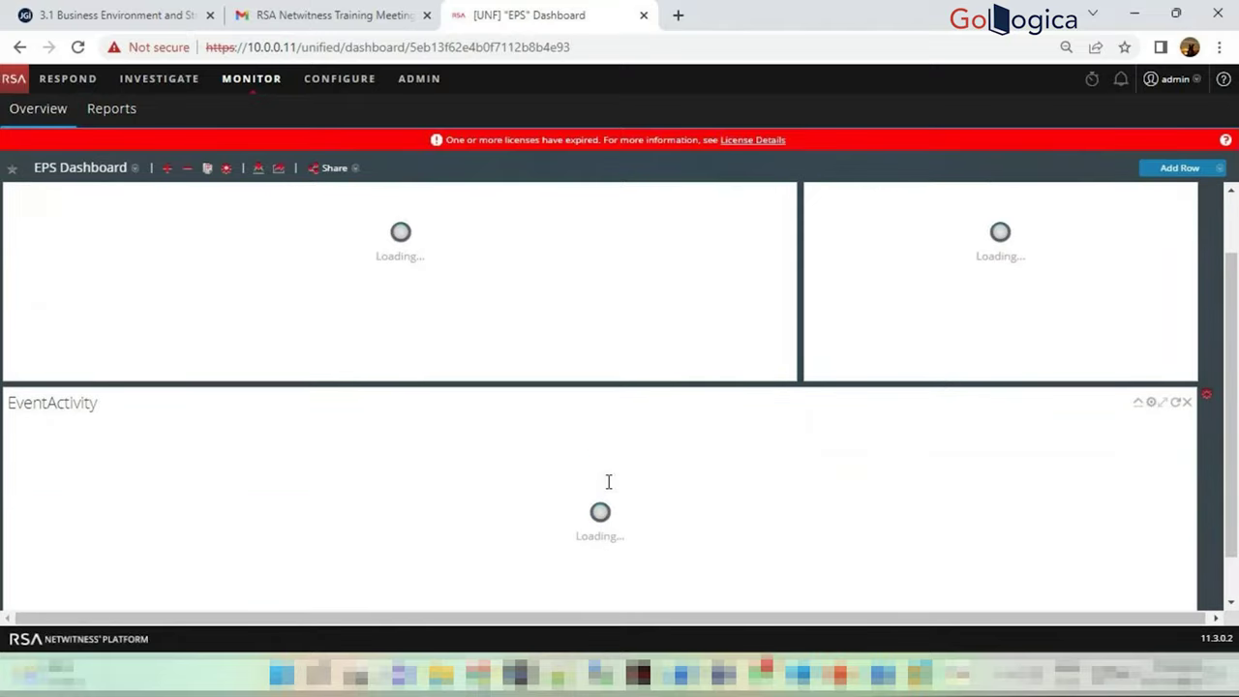
pyautogui.scroll(1, 608, 481)
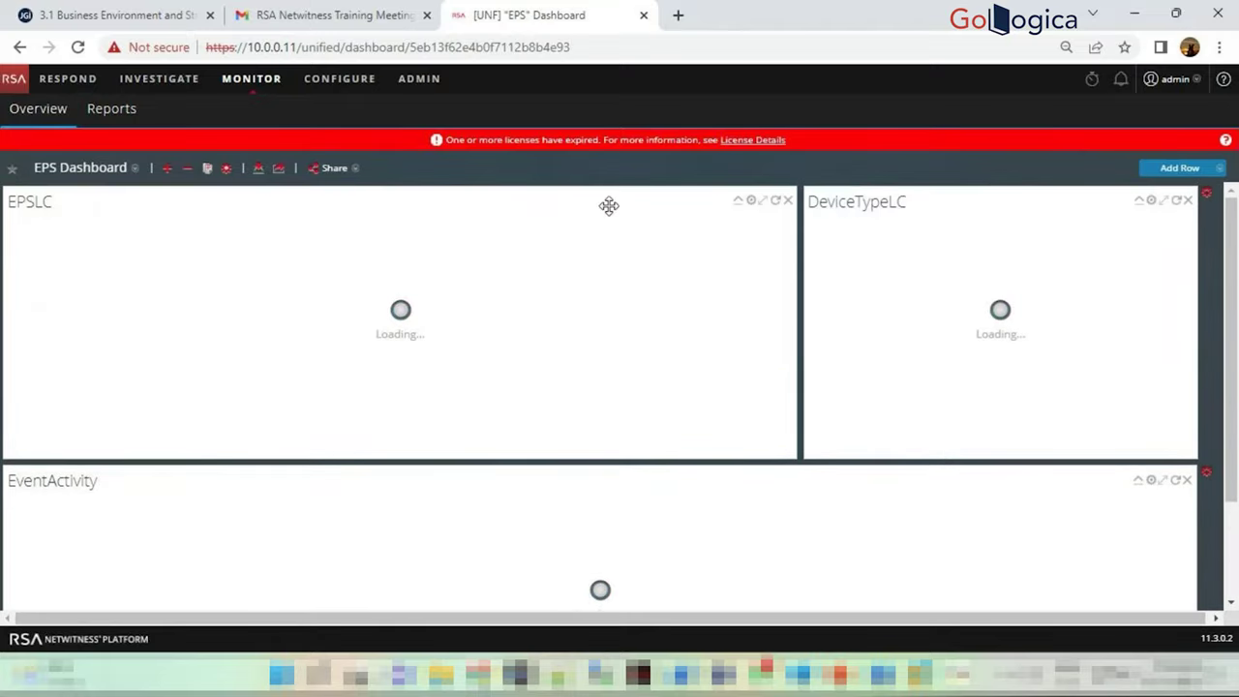
pyautogui.click(1207, 196)
pyautogui.click(1209, 209)
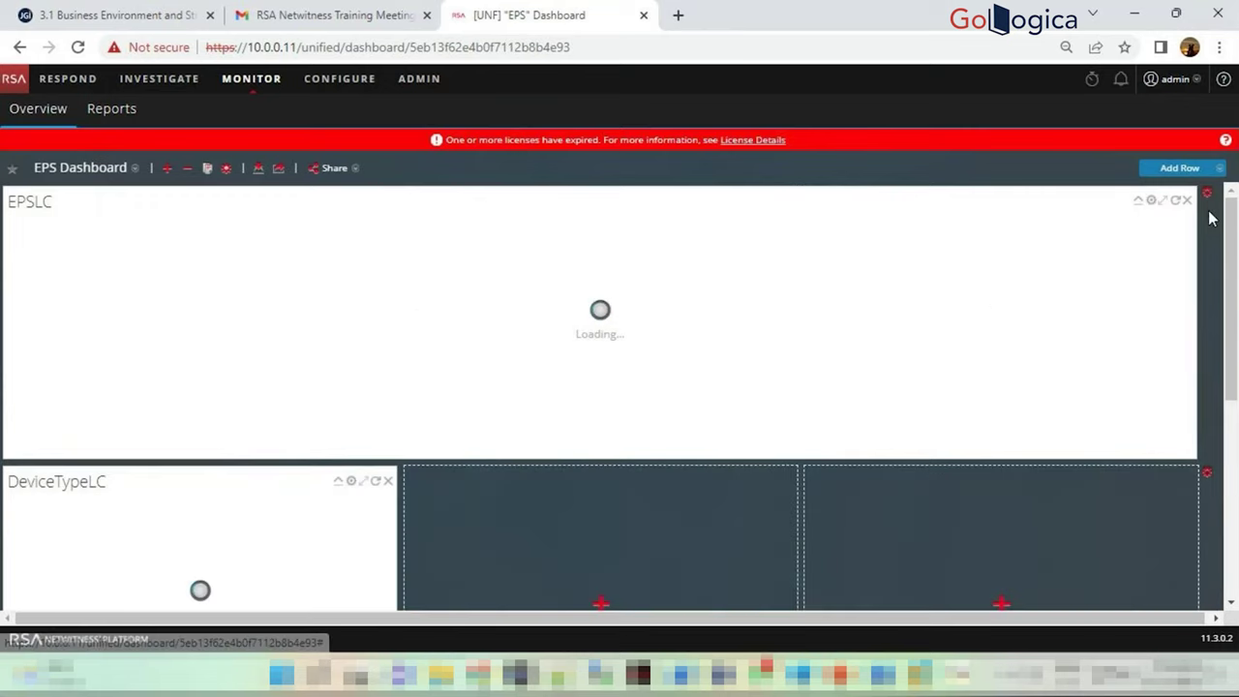
pyautogui.scroll(-3, 1177, 282)
pyautogui.scroll(3, 1177, 282)
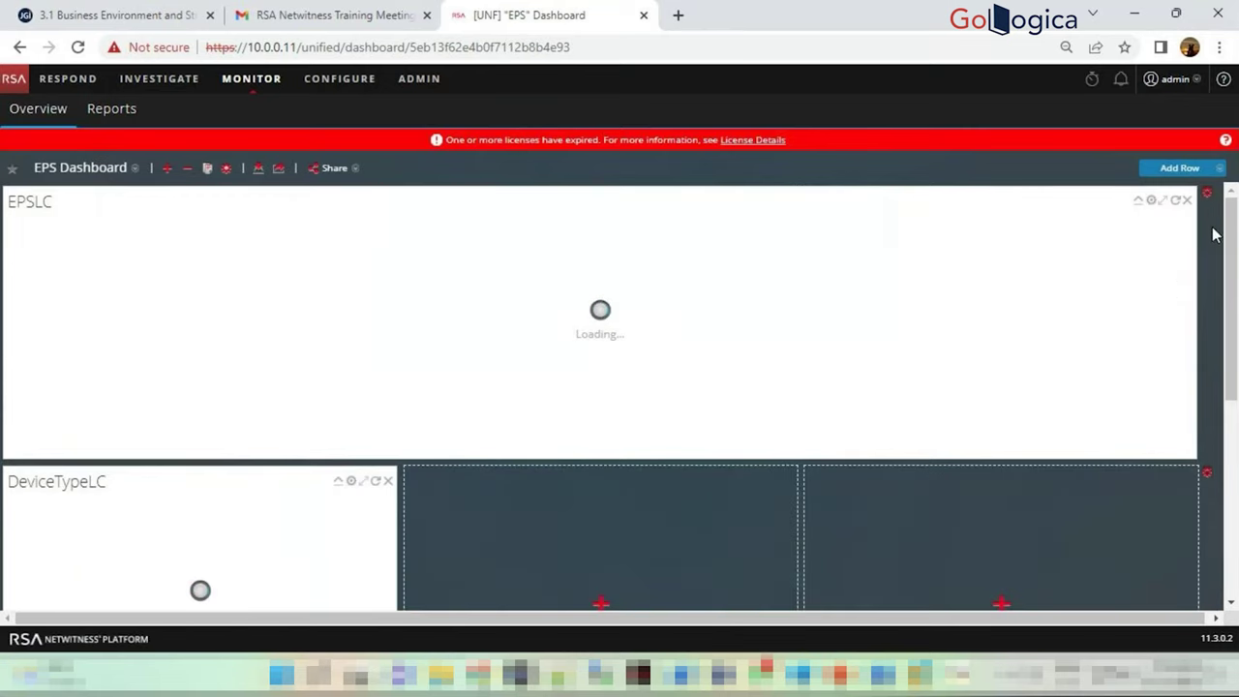
pyautogui.click(1207, 195)
pyautogui.click(1192, 232)
pyautogui.scroll(-4, 1001, 417)
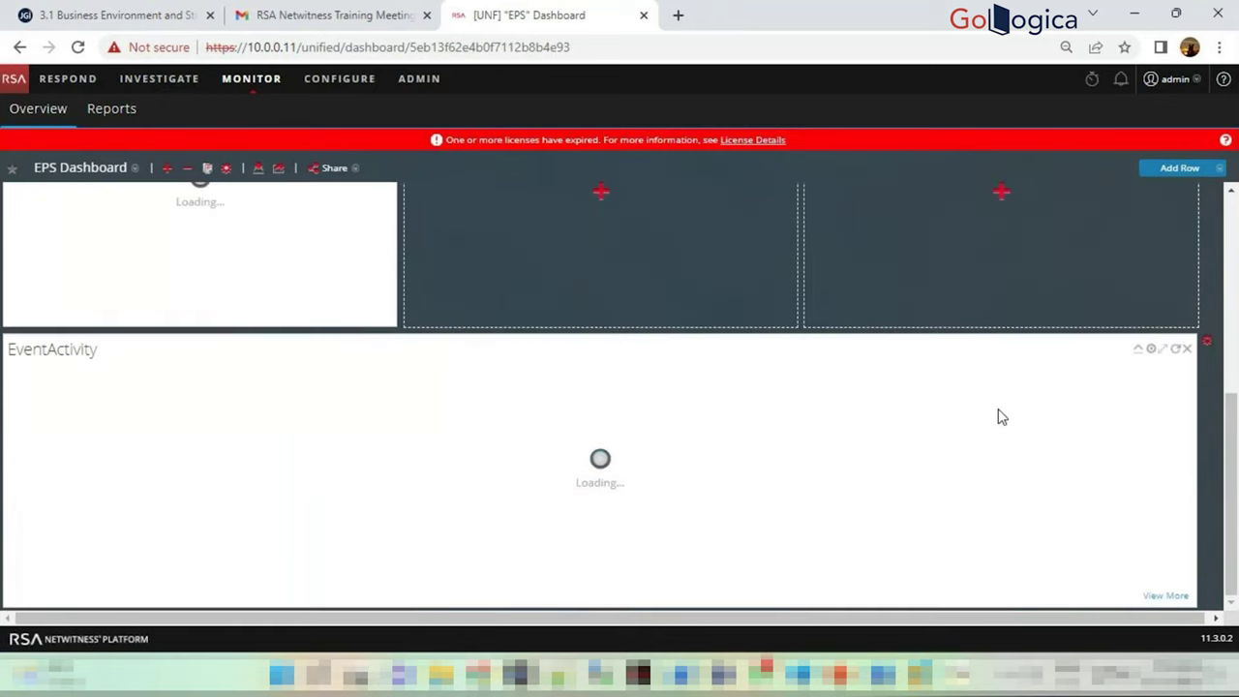
pyautogui.scroll(5, 1002, 418)
pyautogui.click(1207, 194)
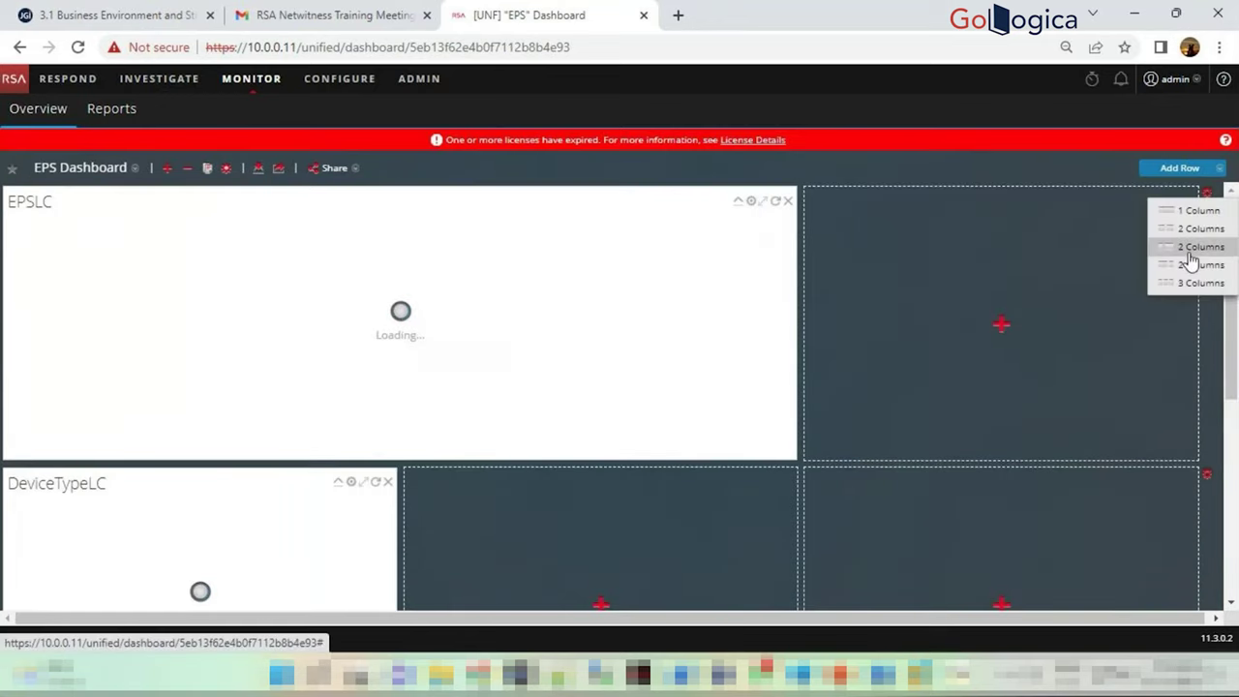
pyautogui.click(1191, 249)
# Add a new one-column row to the EPS Dashboard
pyautogui.scroll(-3, 522, 309)
pyautogui.scroll(3, 579, 369)
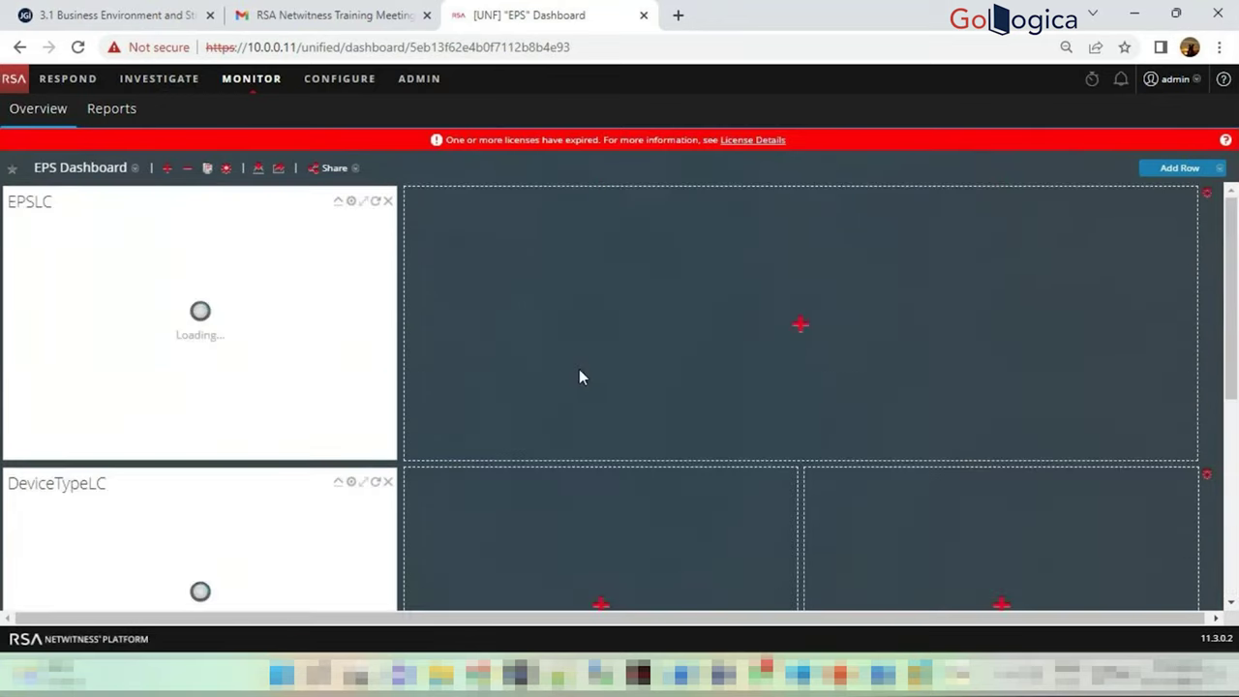
pyautogui.scroll(-3, 783, 329)
pyautogui.scroll(3, 771, 329)
pyautogui.click(1197, 169)
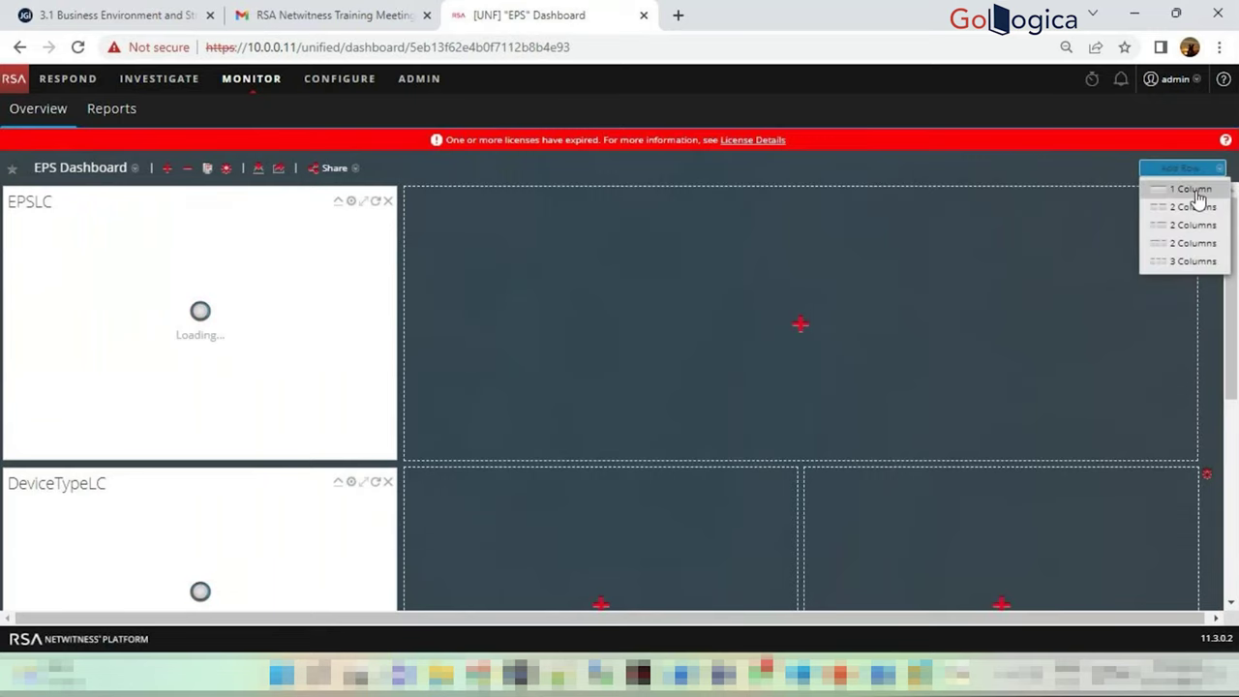
pyautogui.click(1198, 194)
pyautogui.scroll(-5, 678, 395)
pyautogui.scroll(5, 685, 374)
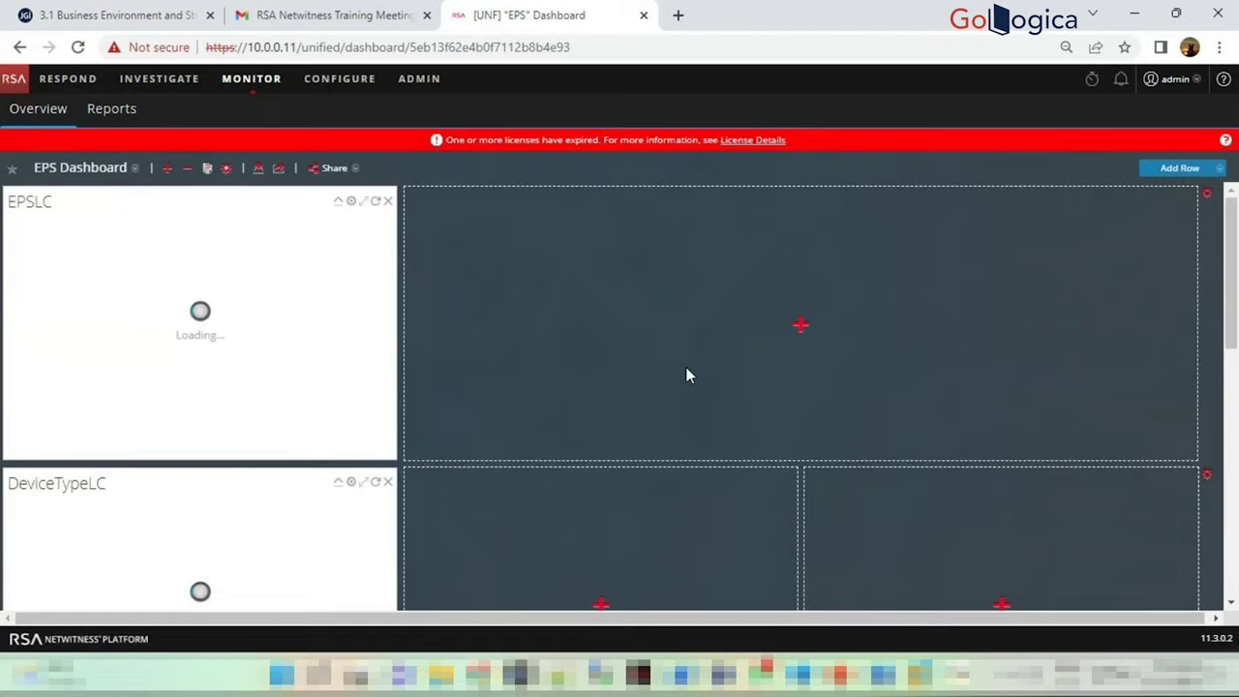
pyautogui.scroll(-10, 639, 349)
pyautogui.scroll(5, 562, 407)
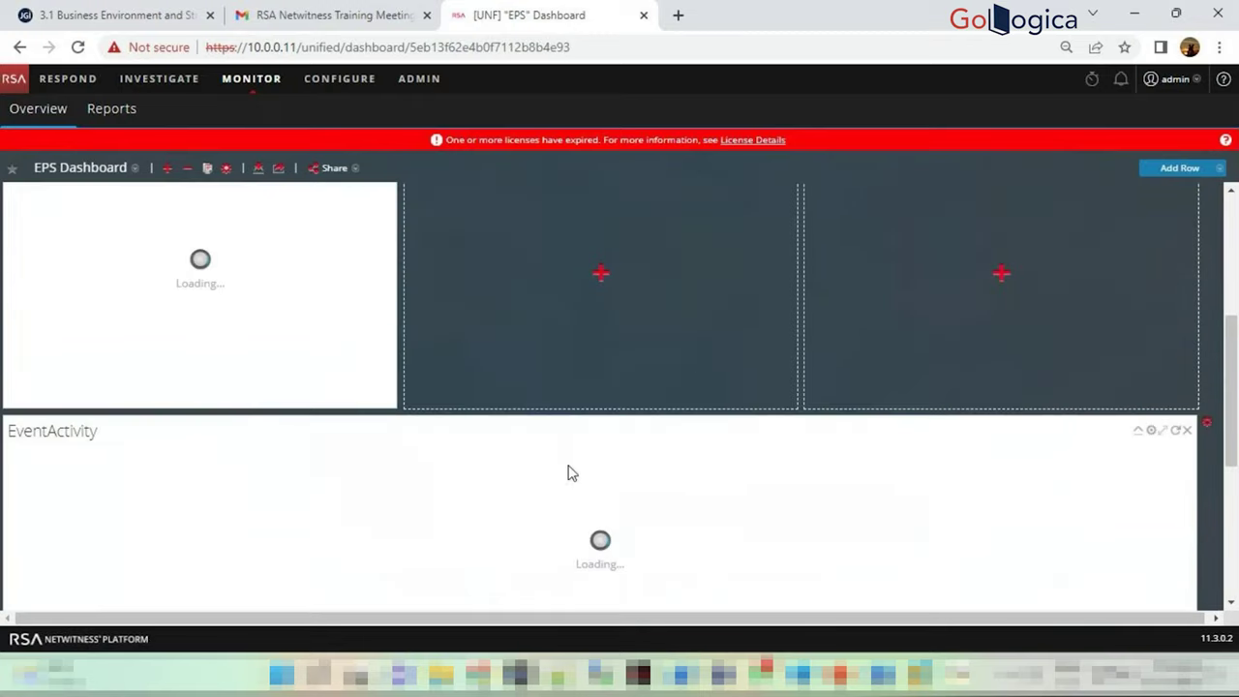
pyautogui.scroll(5, 913, 332)
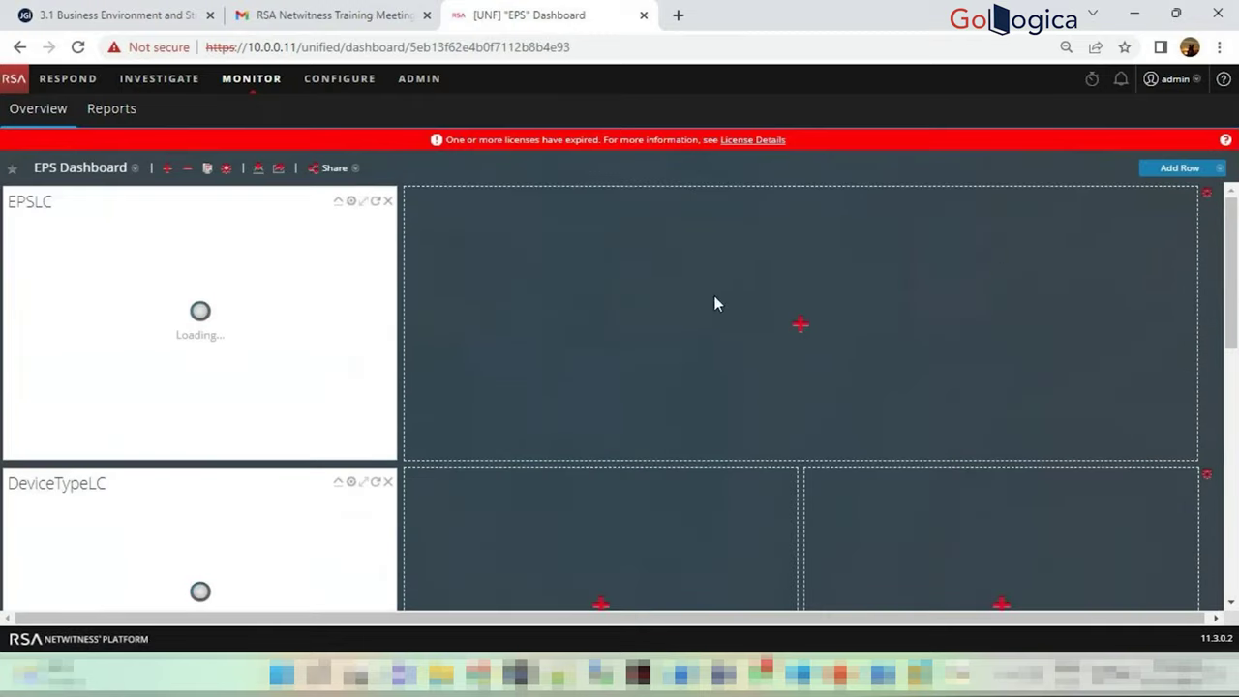
pyautogui.scroll(-3, 678, 407)
pyautogui.scroll(3, 797, 361)
# Share the EPS Dashboard with Analysts, dismiss the error, and confirm Analysts stays ticked
pyautogui.click(356, 171)
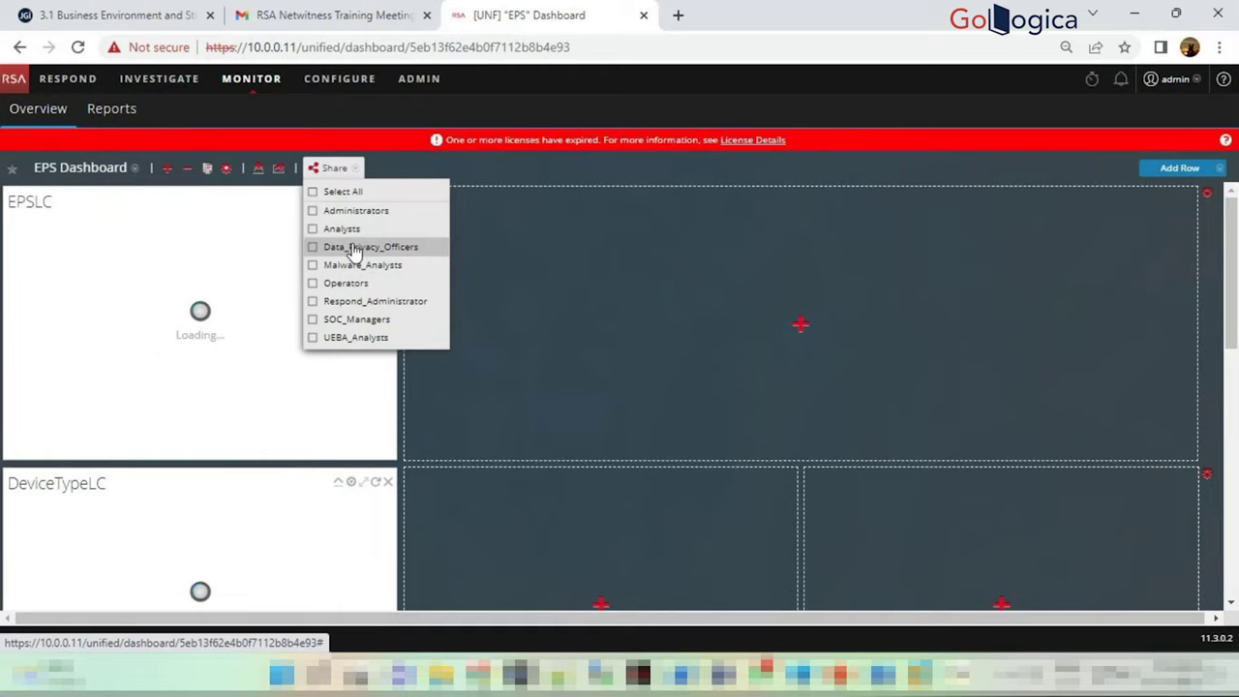
pyautogui.click(314, 230)
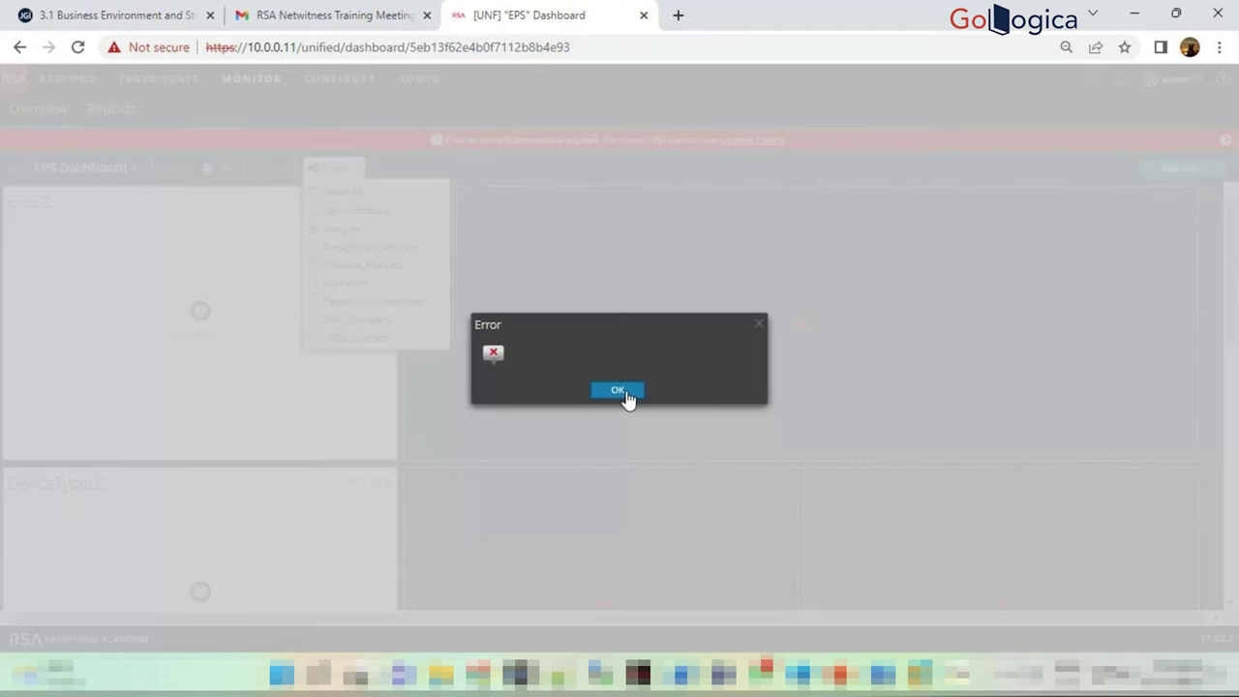
pyautogui.click(620, 390)
pyautogui.click(331, 171)
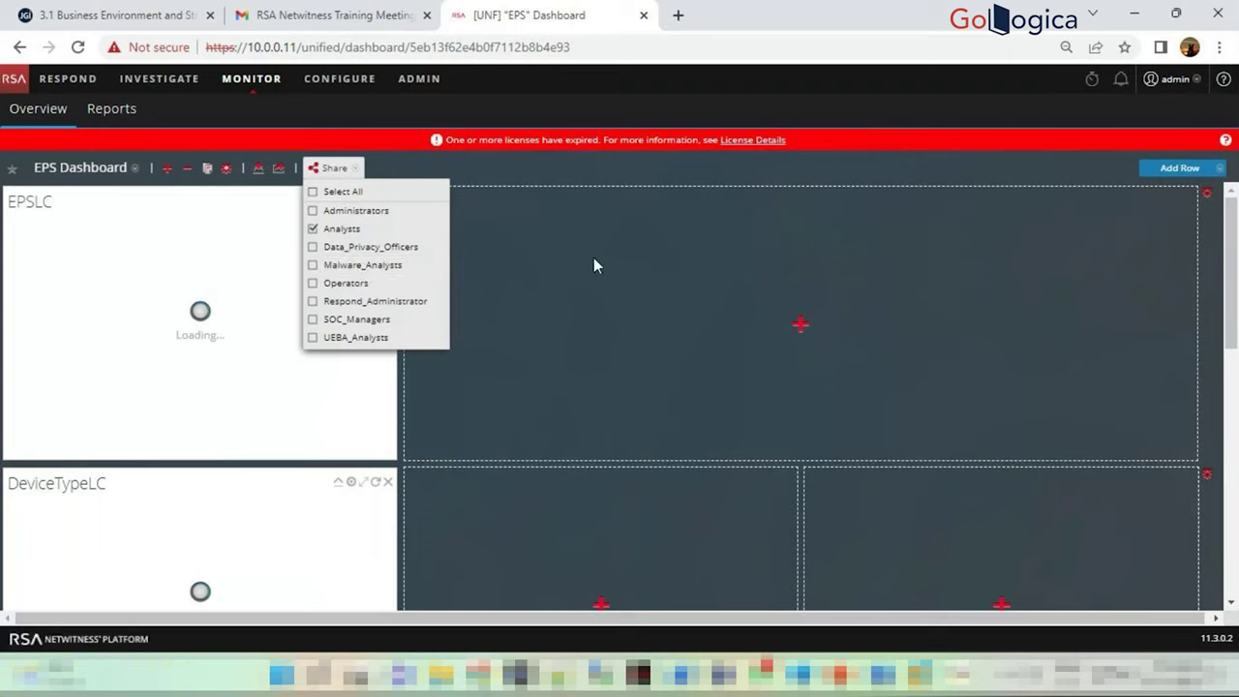
pyautogui.click(569, 173)
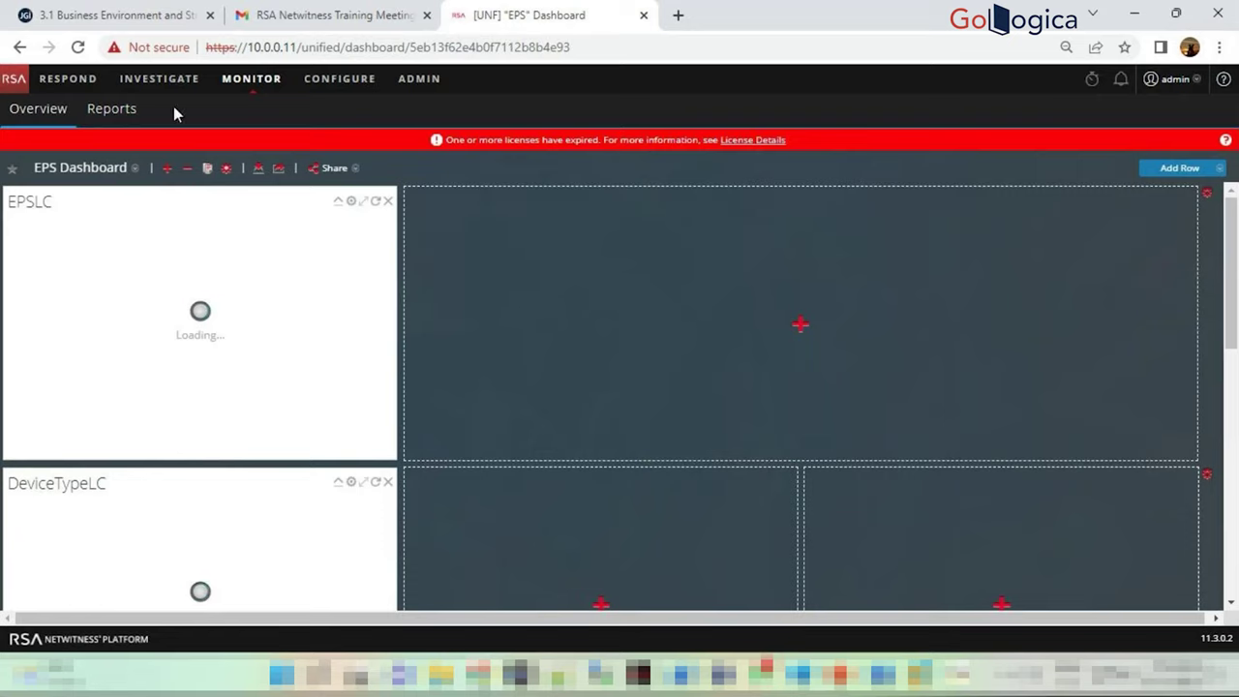
pyautogui.click(435, 81)
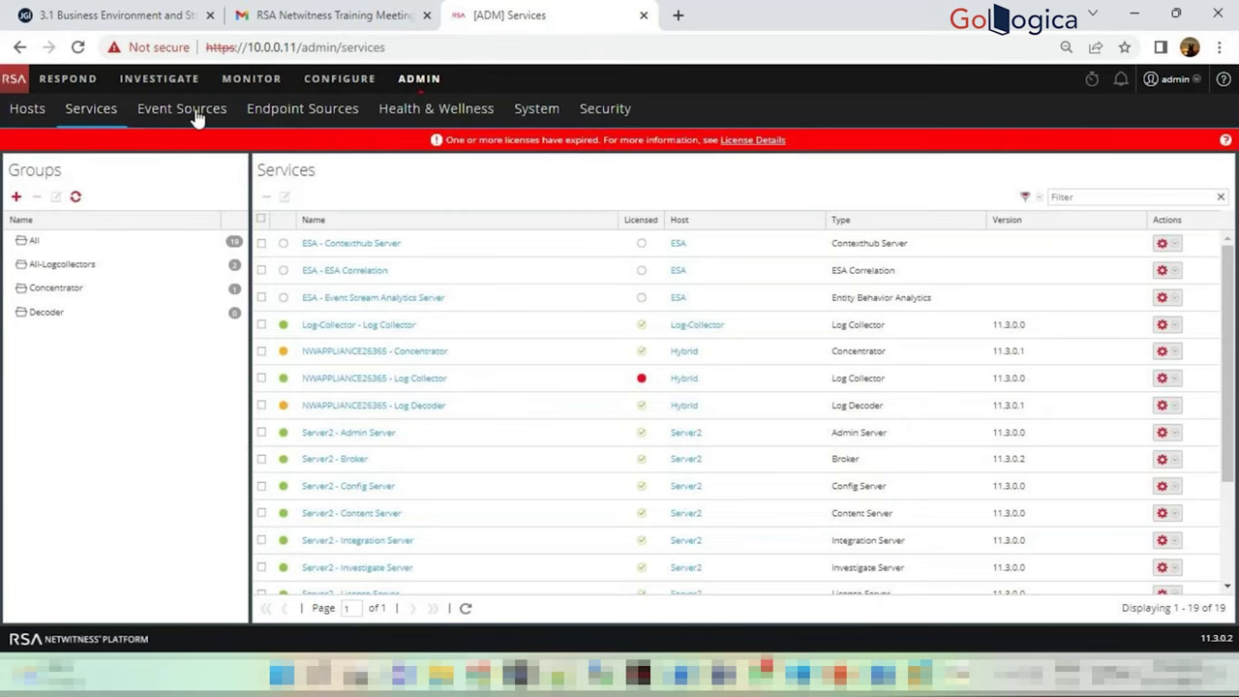
# Review the Roles, External Group Mapping, Settings, PKI Settings and Login Banner tabs, finishing on Users
pyautogui.click(608, 113)
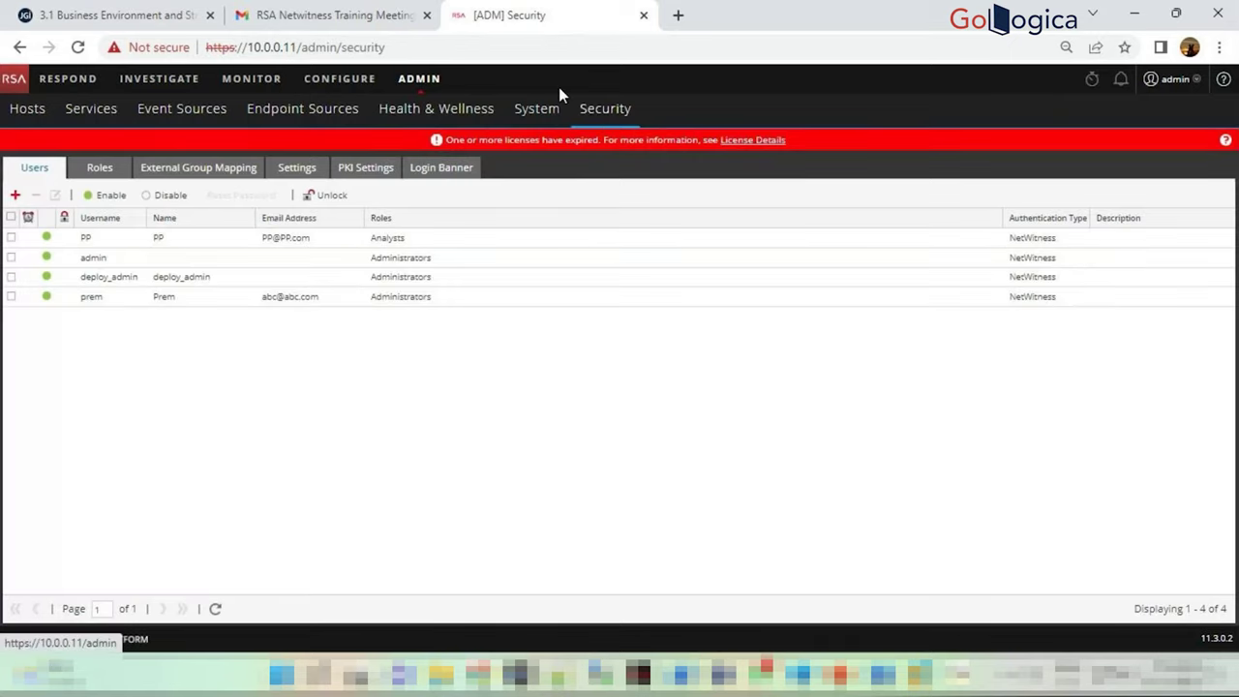
pyautogui.click(421, 79)
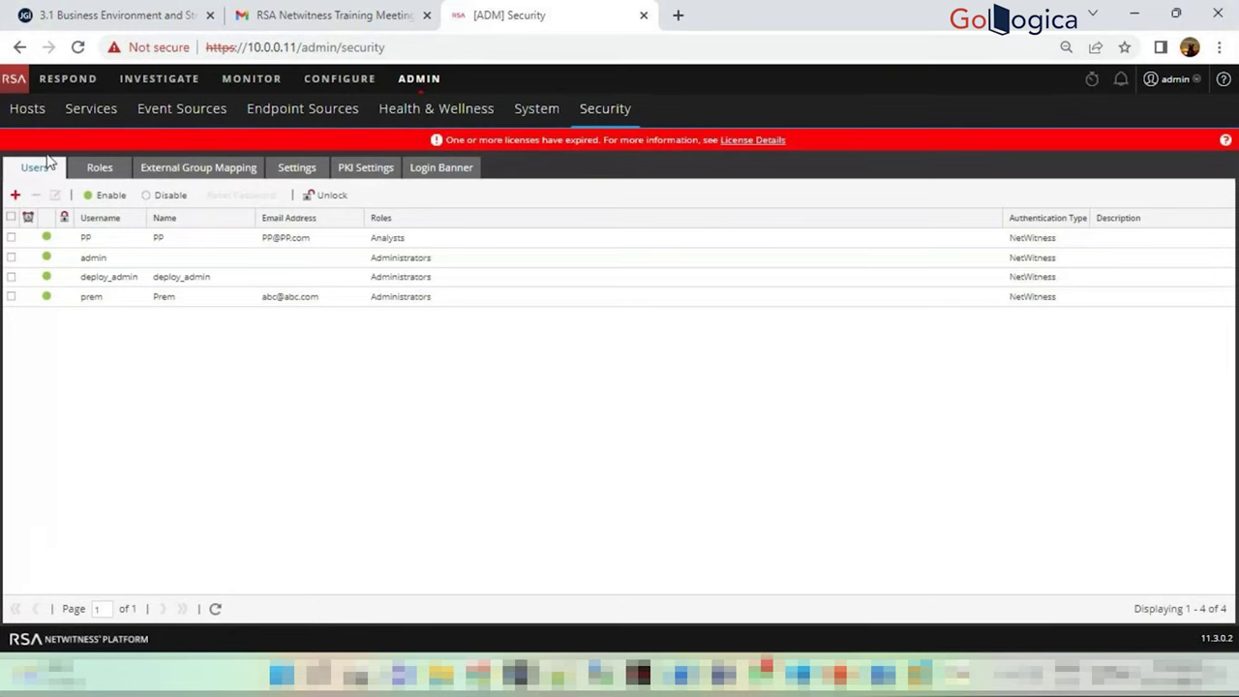
pyautogui.click(94, 169)
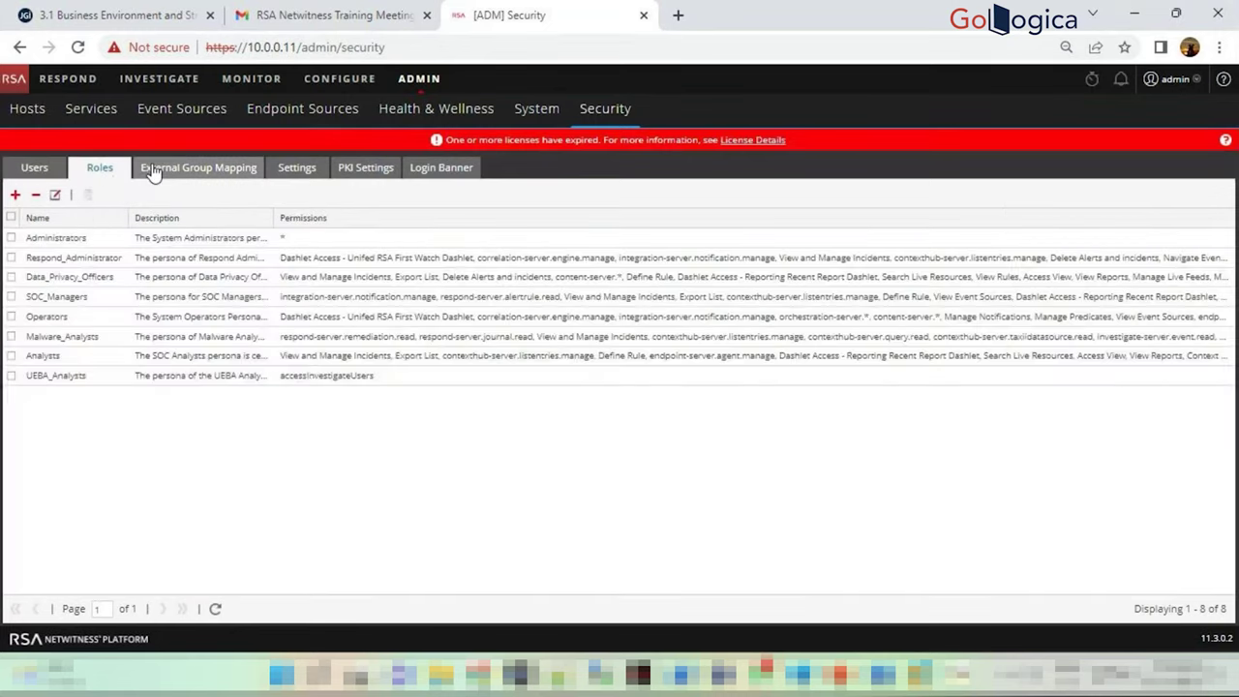
pyautogui.click(225, 169)
pyautogui.click(312, 170)
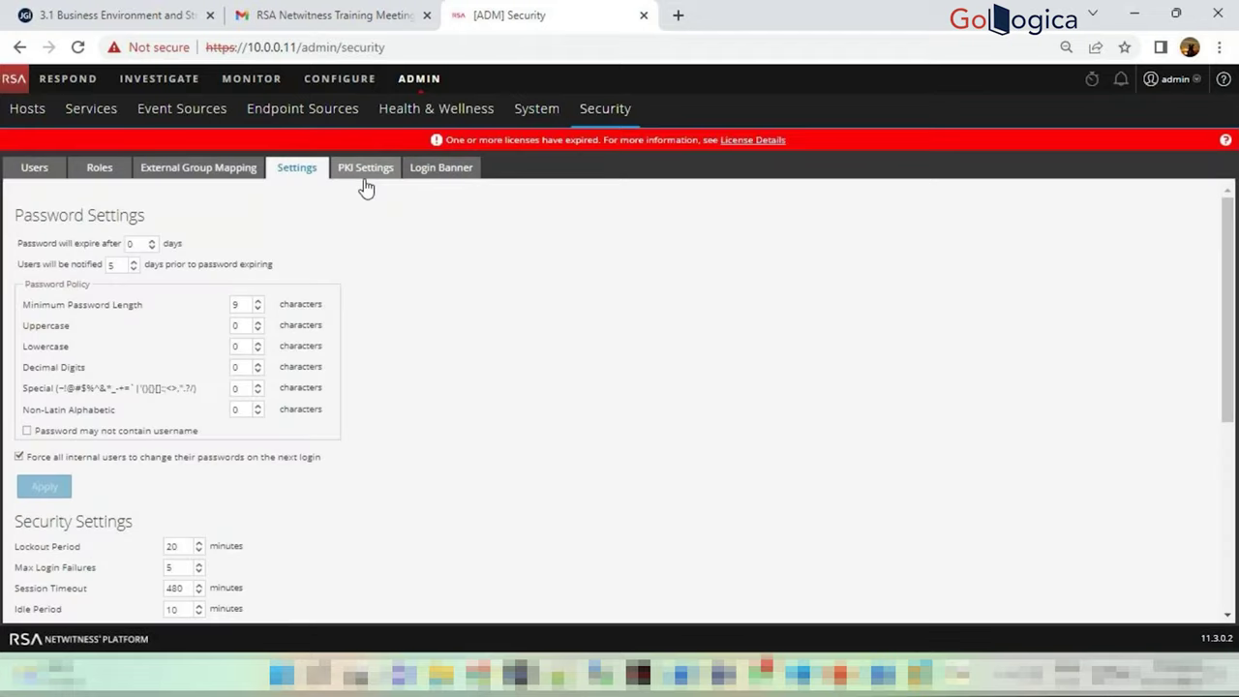
pyautogui.click(365, 172)
pyautogui.click(438, 171)
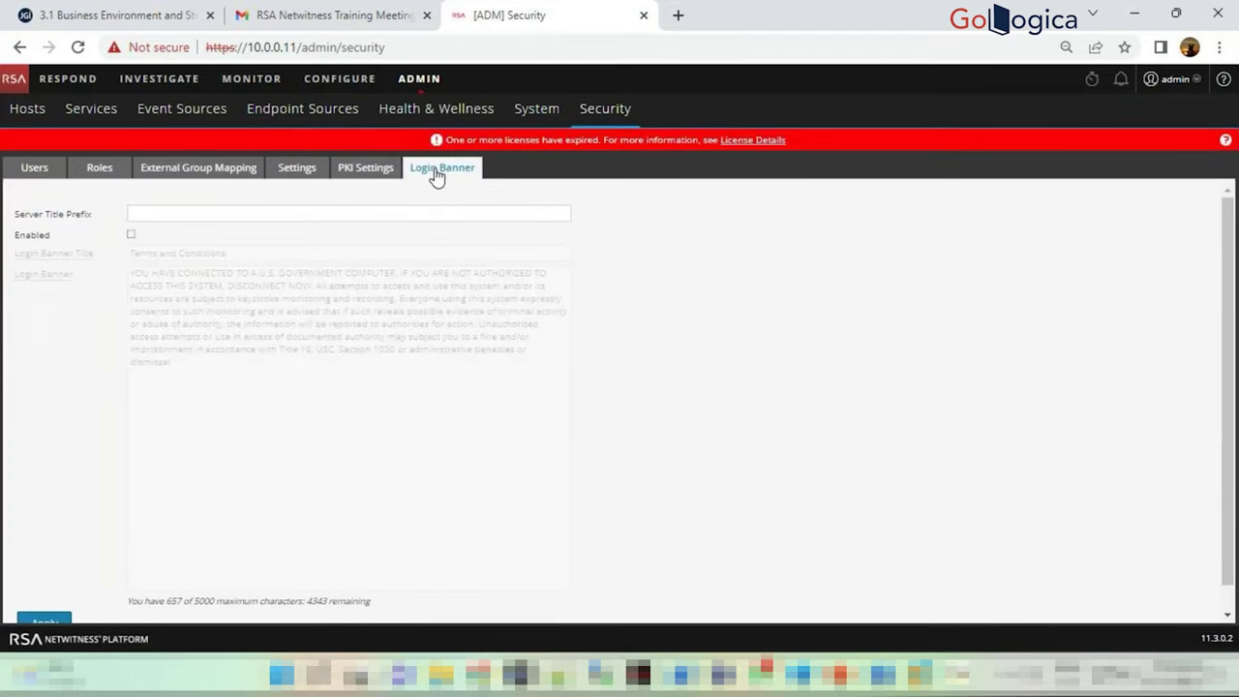
pyautogui.click(50, 176)
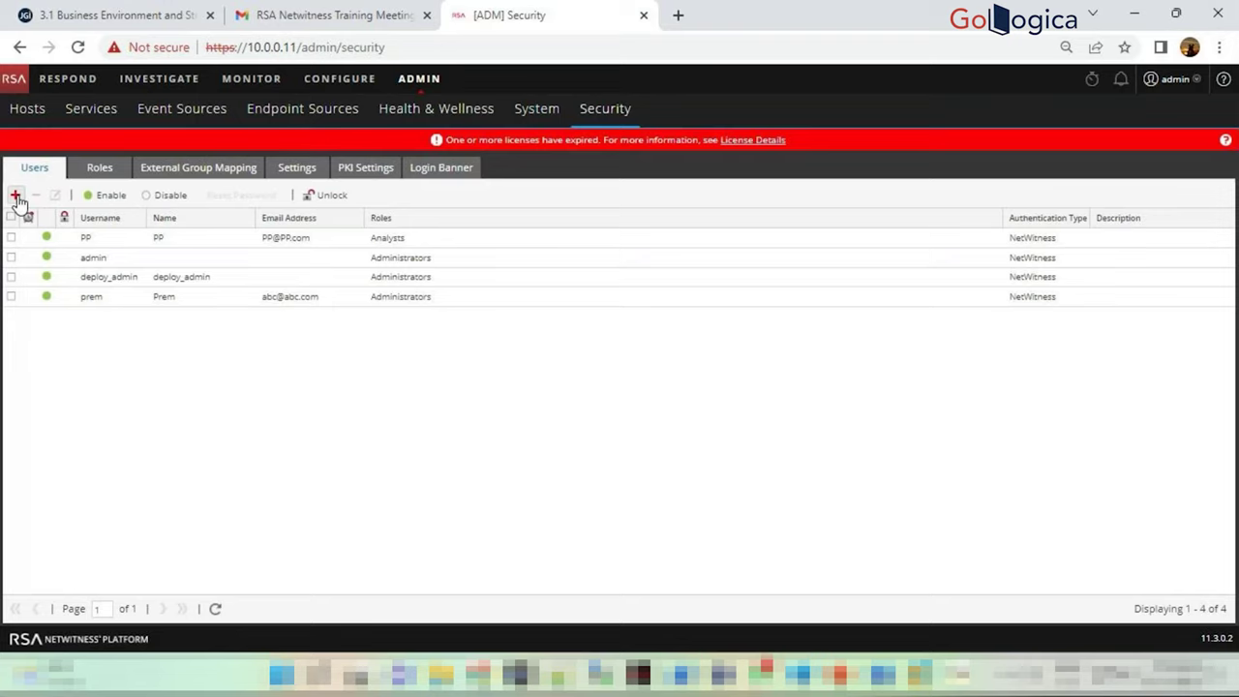
# Start a new user and untick 'Force password change on next login'
pyautogui.click(16, 197)
pyautogui.click(587, 207)
pyautogui.click(663, 206)
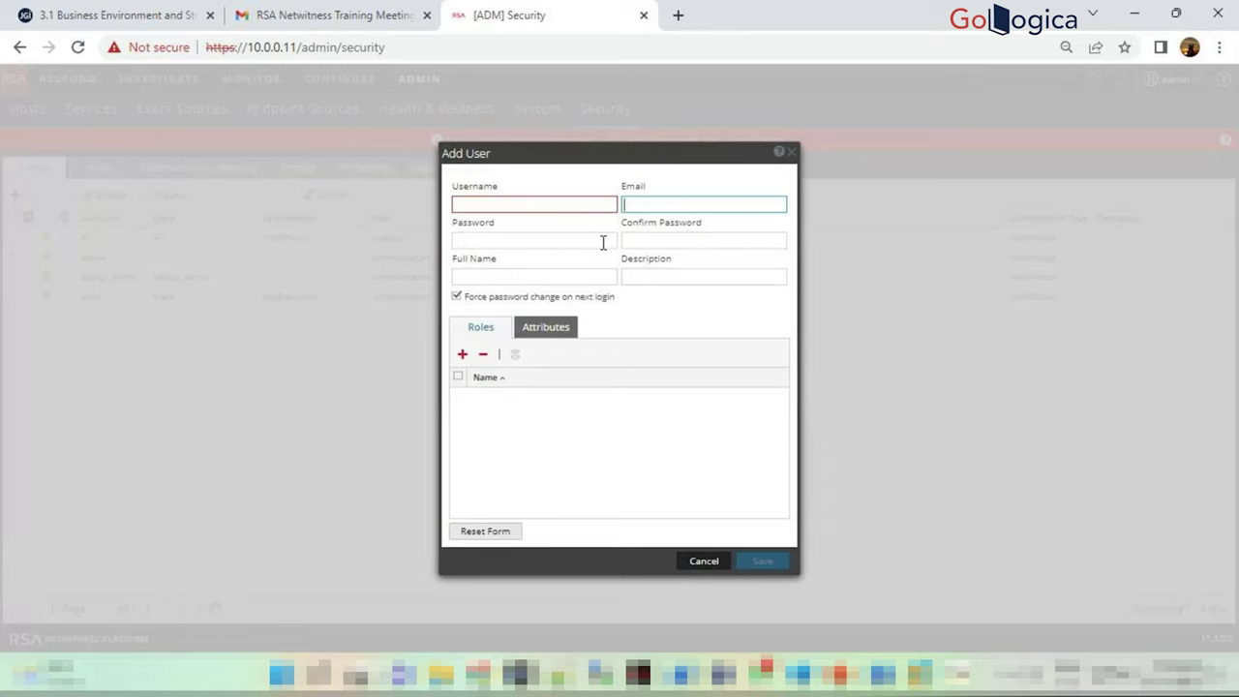
pyautogui.click(579, 242)
pyautogui.click(639, 240)
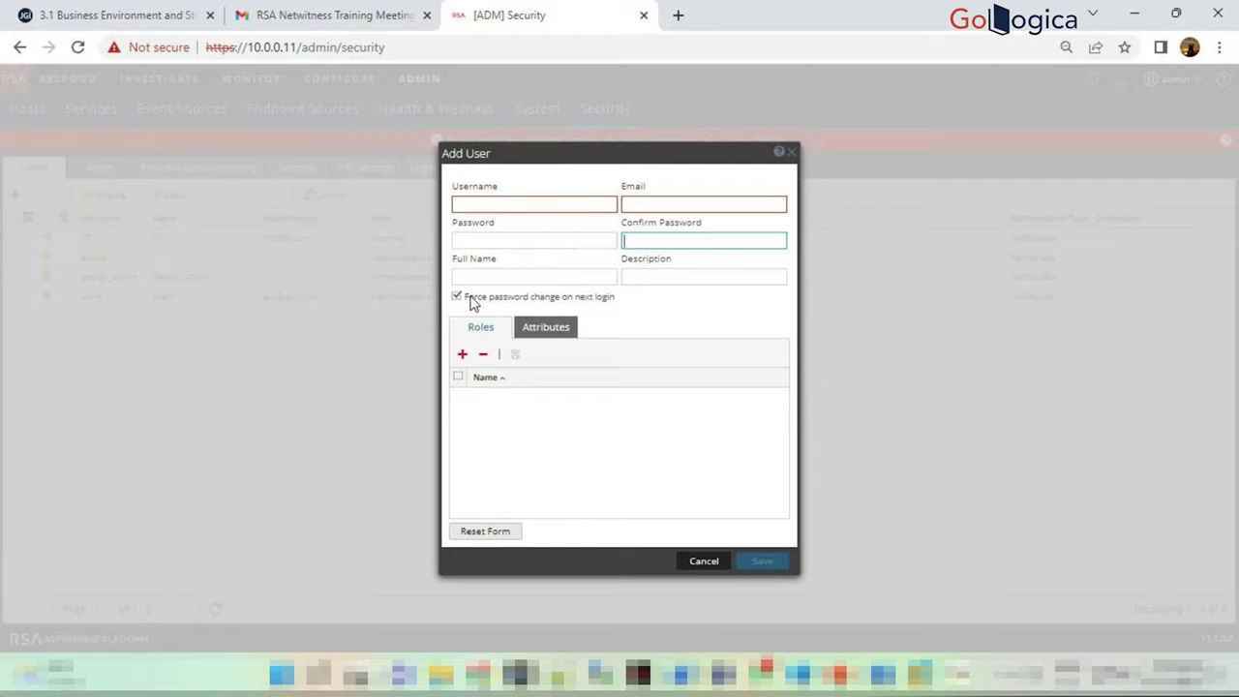
pyautogui.moveTo(468, 300); pyautogui.dragTo(624, 305)
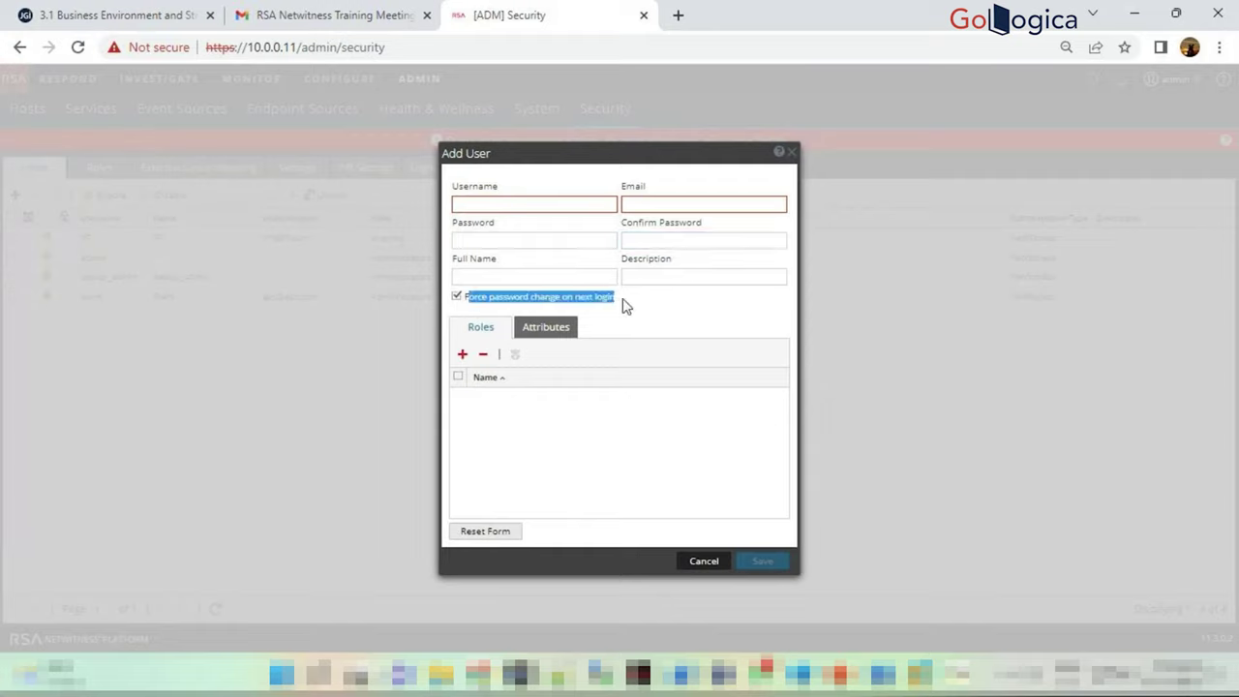
pyautogui.click(624, 306)
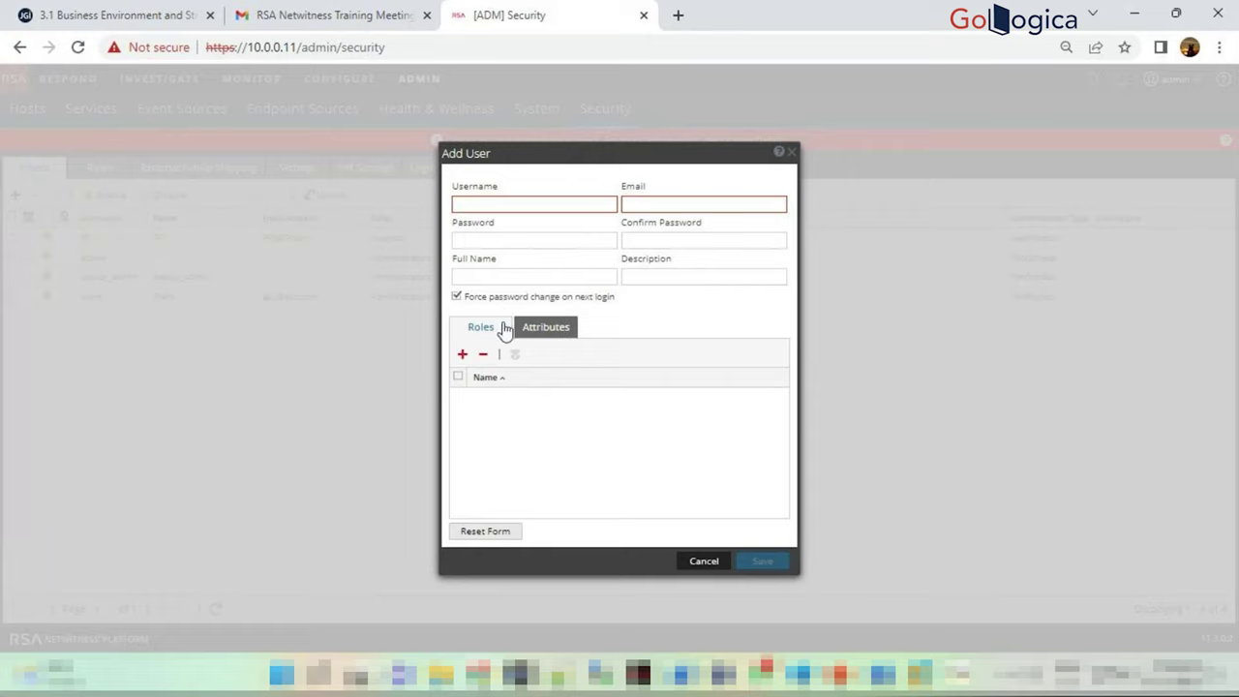
pyautogui.click(457, 298)
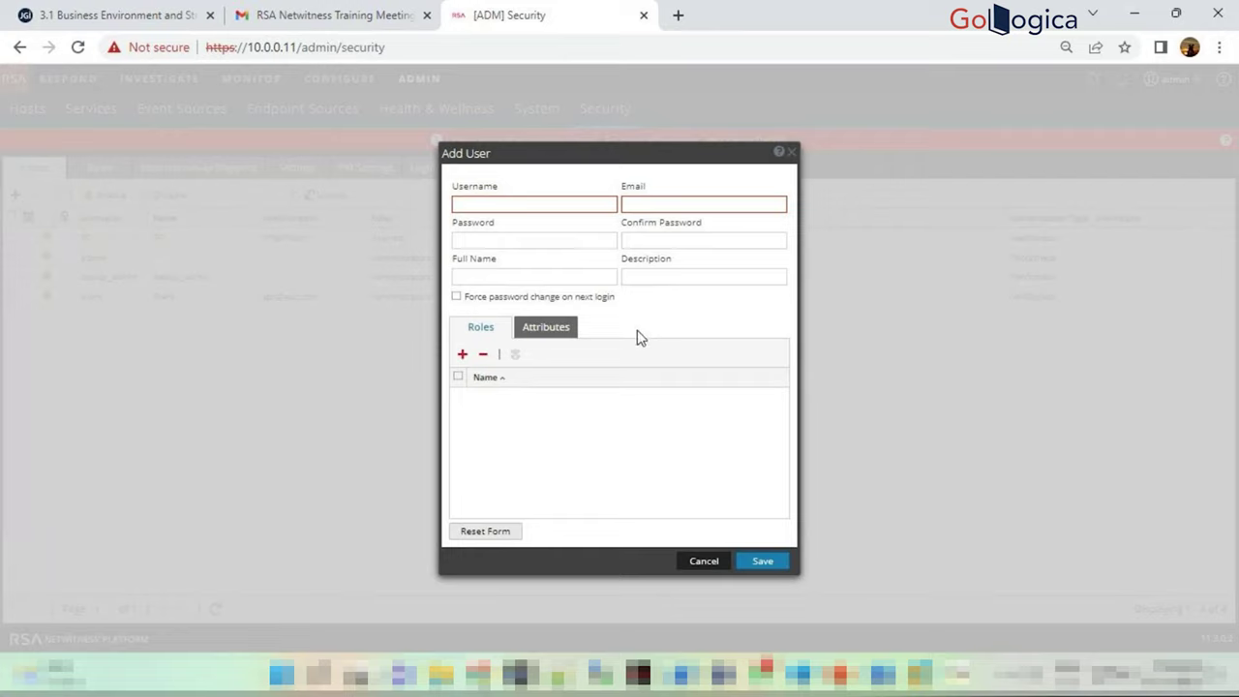
# Fill in the new user's username, e-mail address, password, password confirmation and full name
pyautogui.click(533, 206)
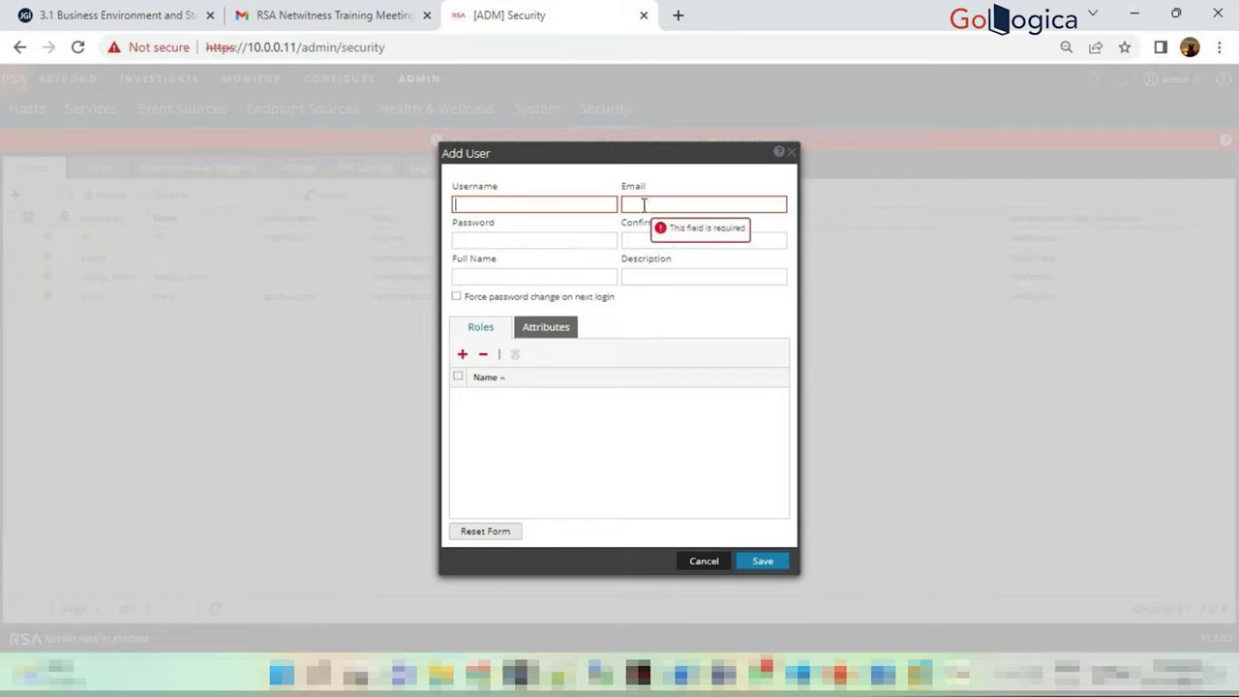
pyautogui.write('abc')
pyautogui.click(644, 206)
pyautogui.write('ab')
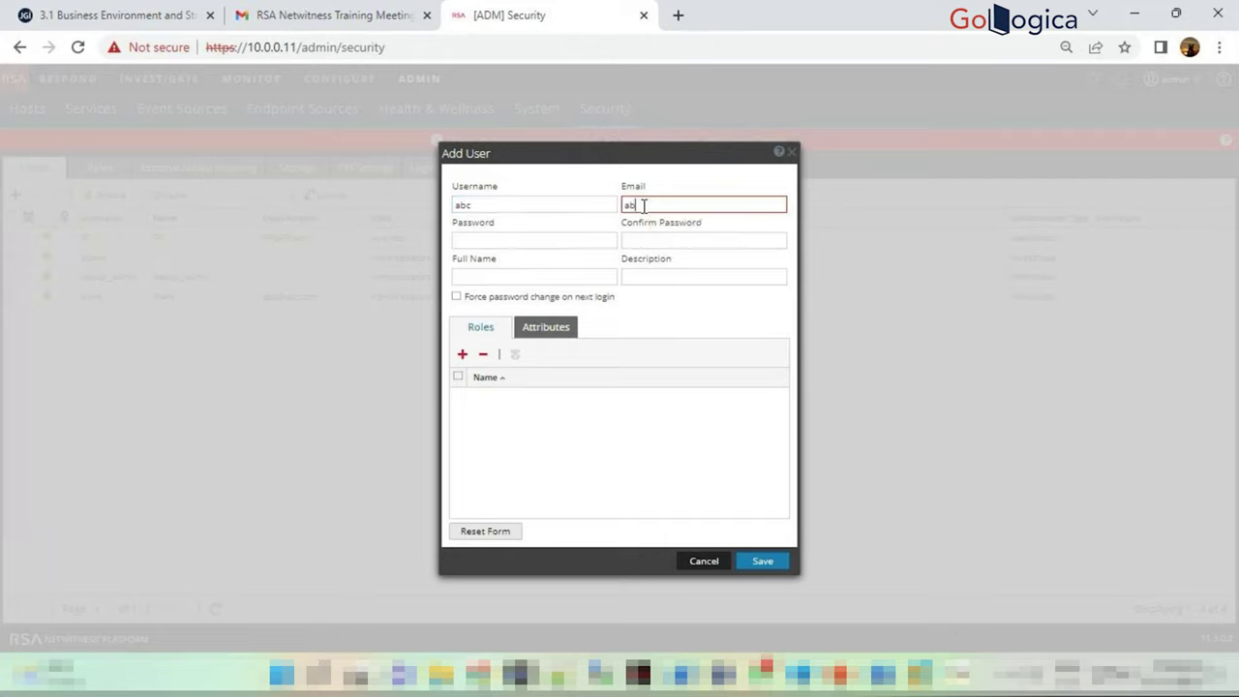
pyautogui.write('c@abc.com')
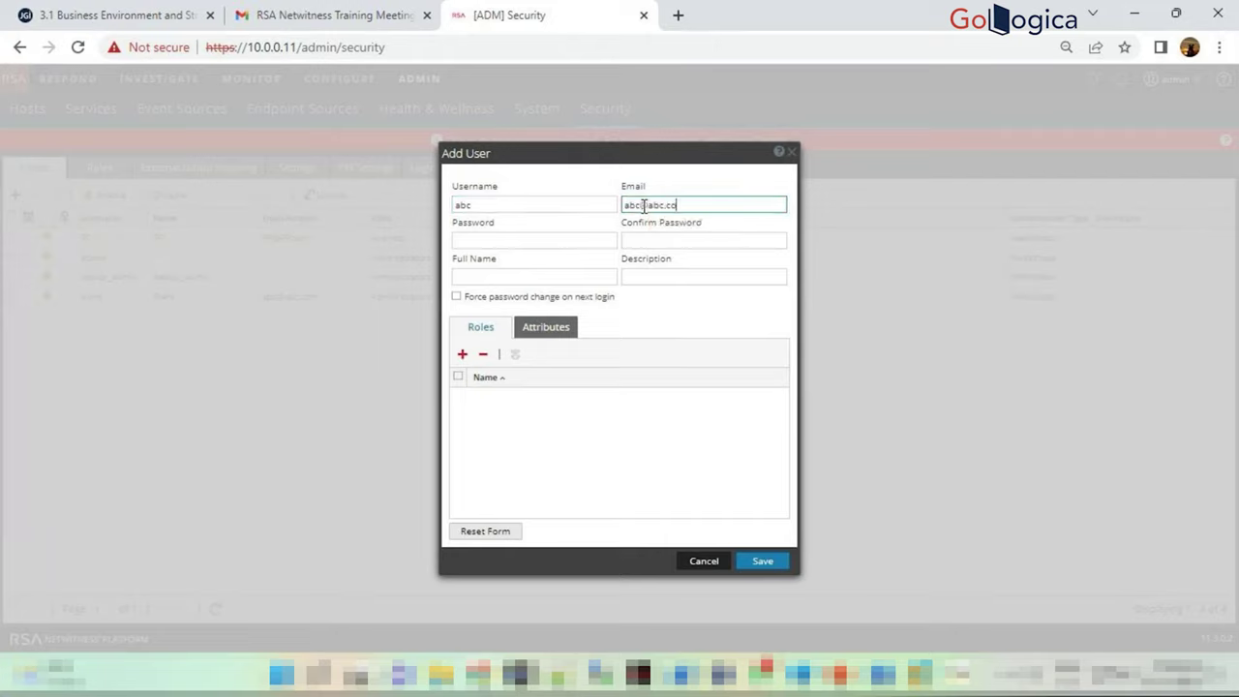
pyautogui.click(615, 239)
pyautogui.write('password')
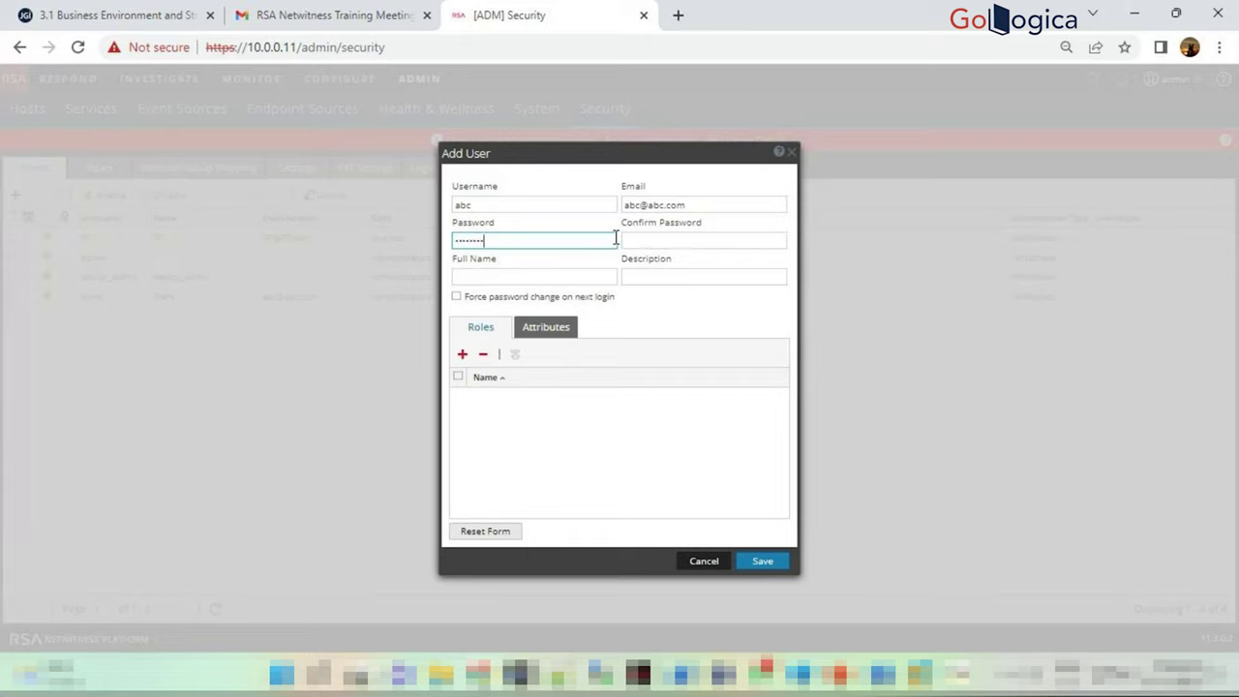
pyautogui.click(637, 241)
pyautogui.write('pass')
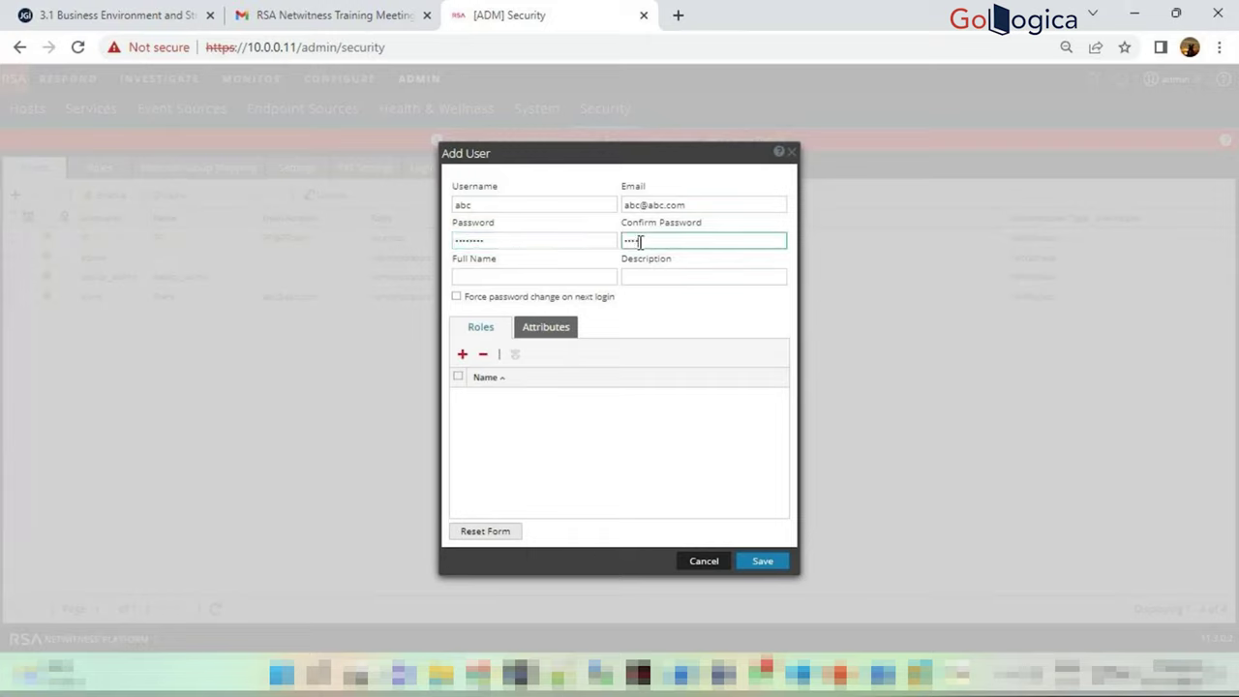
pyautogui.write('word')
pyautogui.click(573, 278)
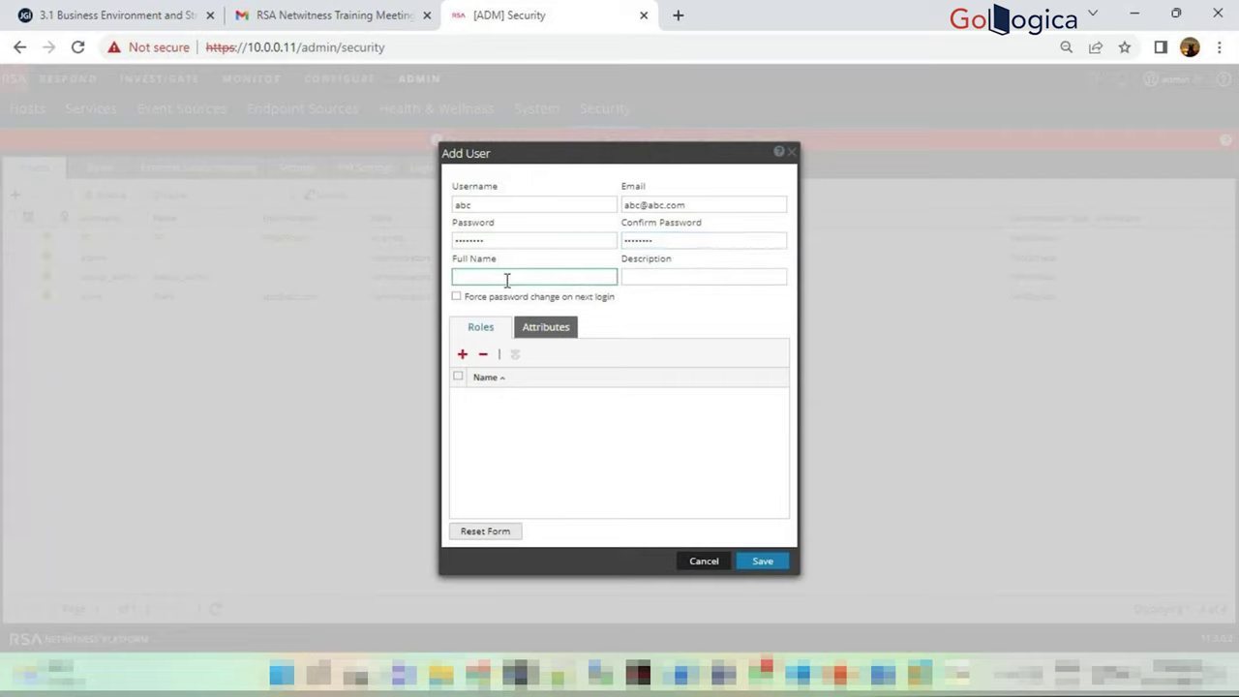
pyautogui.write('Prem')
pyautogui.click(663, 281)
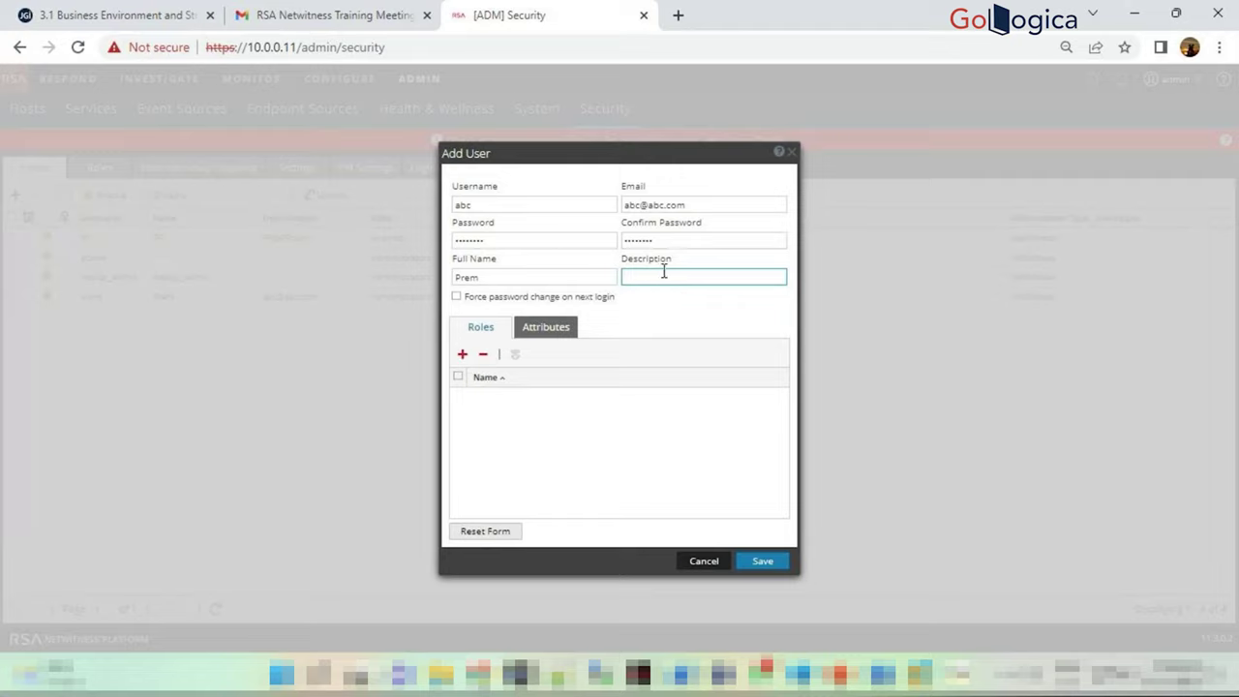
pyautogui.click(461, 354)
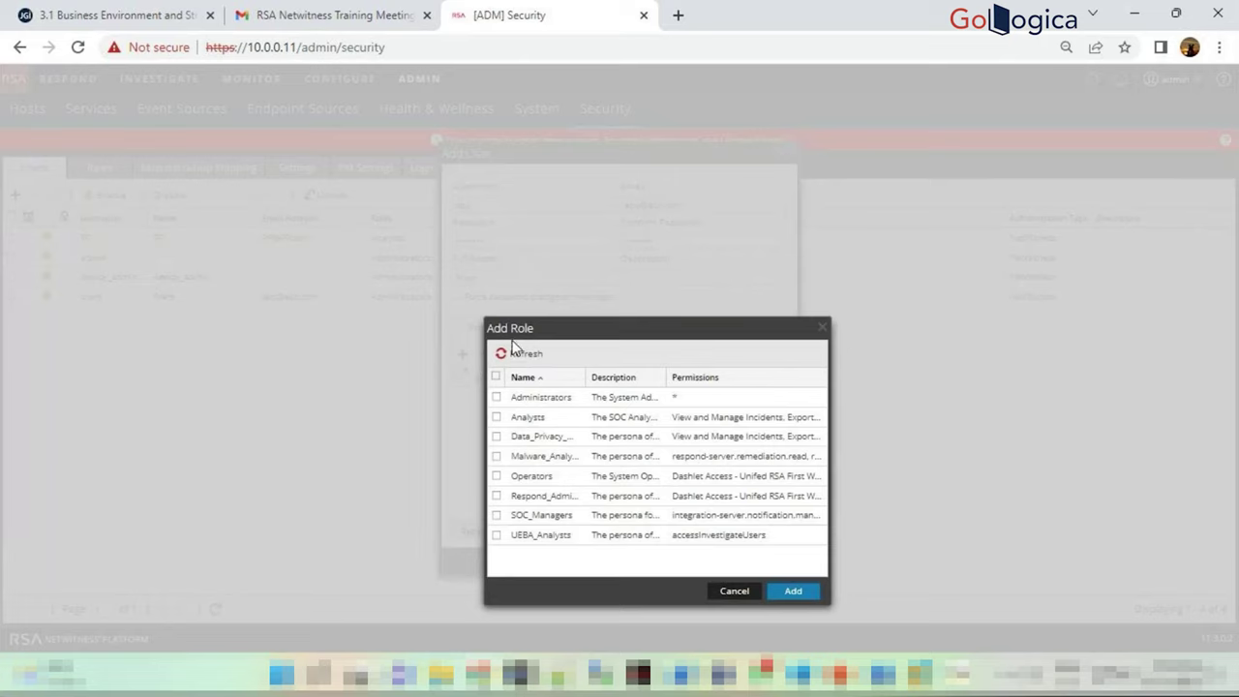
pyautogui.moveTo(584, 329); pyautogui.dragTo(510, 181)
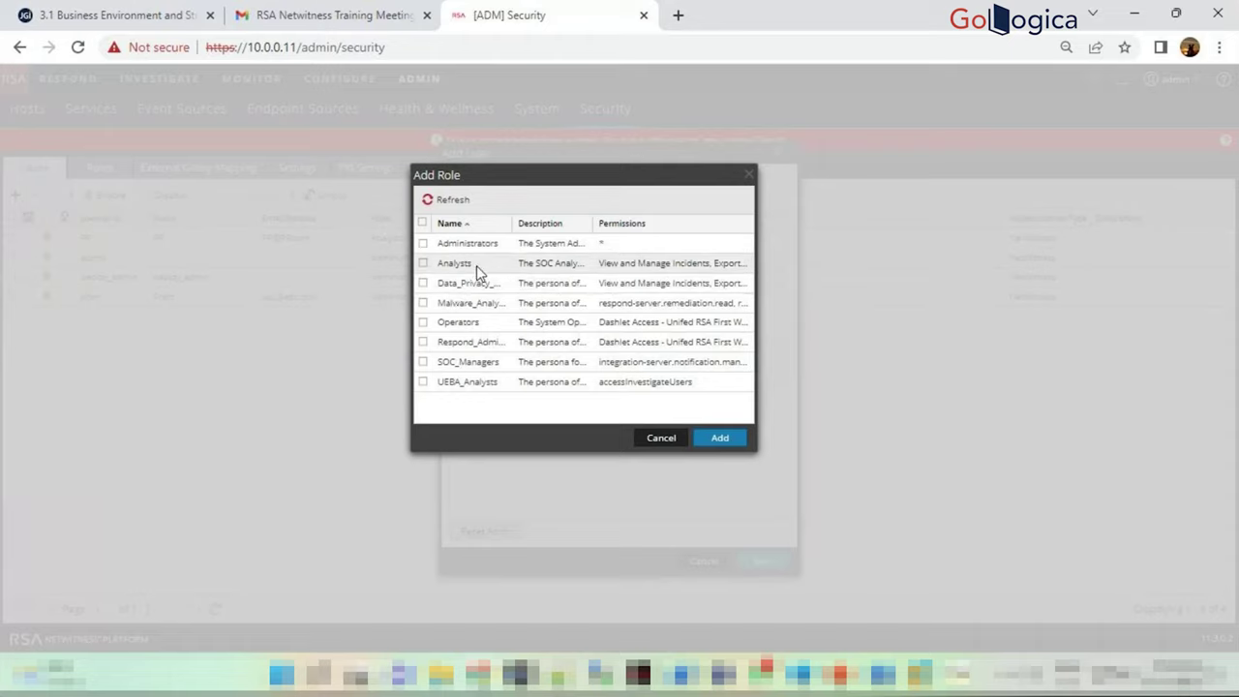
pyautogui.moveTo(512, 225); pyautogui.dragTo(539, 230)
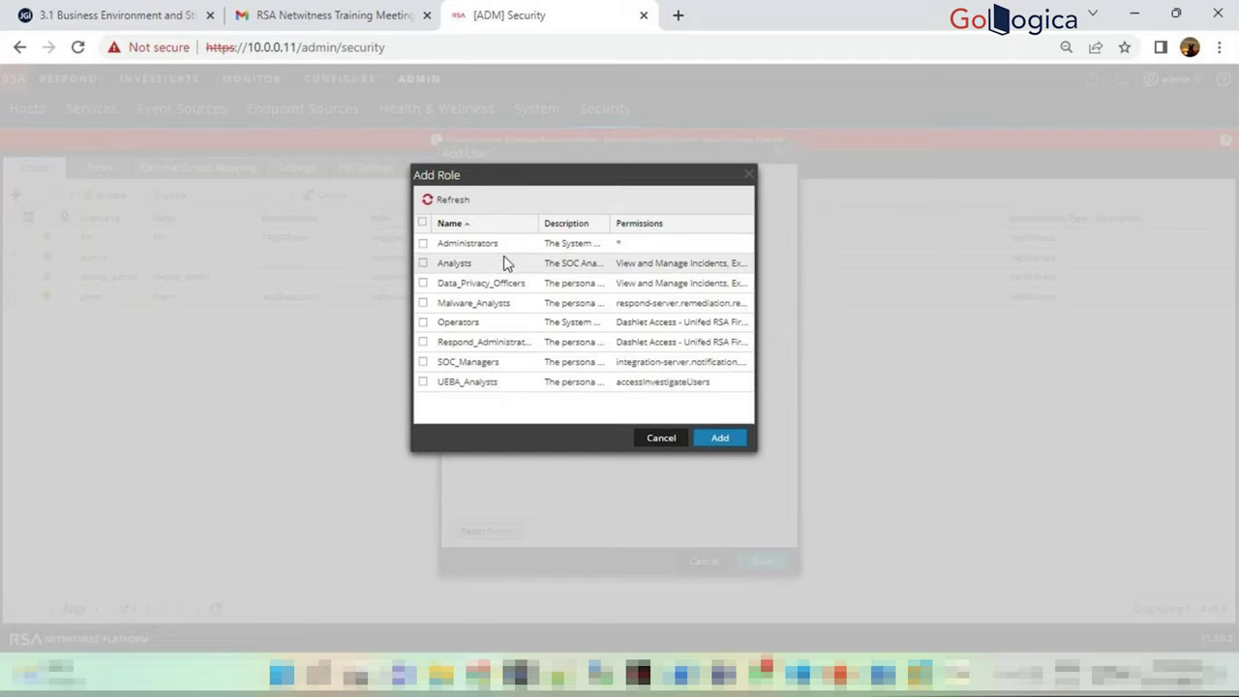
pyautogui.click(661, 440)
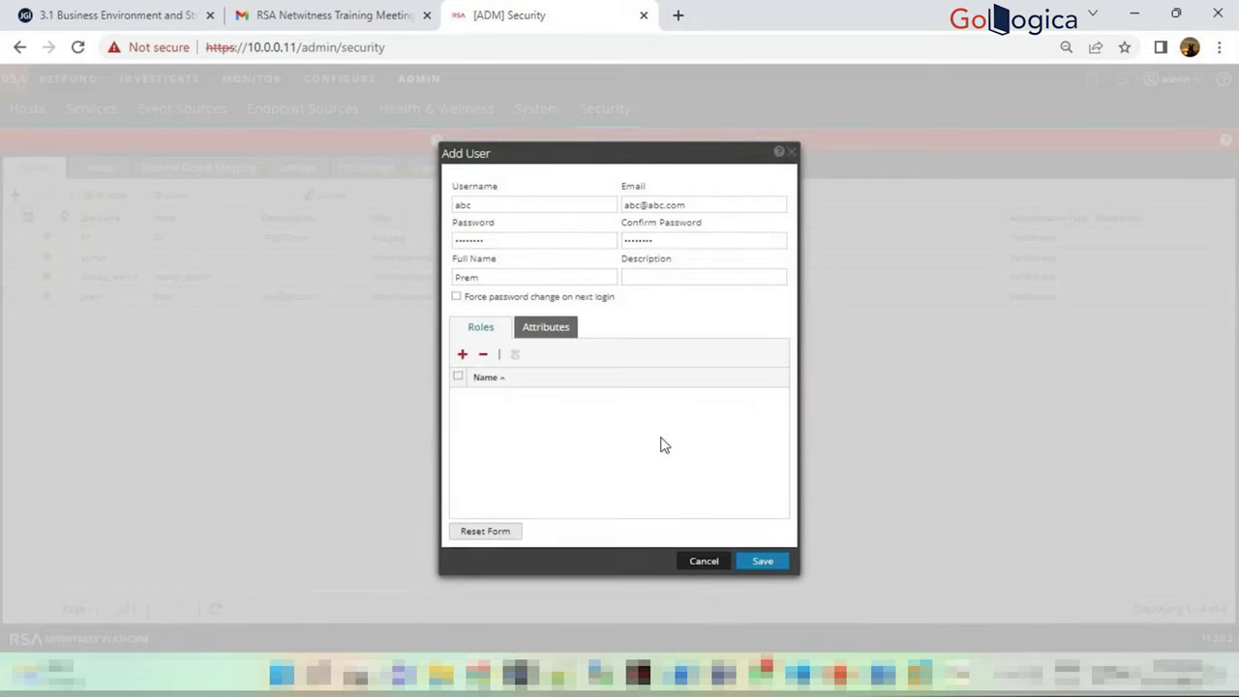
# Inspect the Core Query Timeout and Core Session Threshold attributes, then duplicate the [ADM] Security tab
pyautogui.click(560, 336)
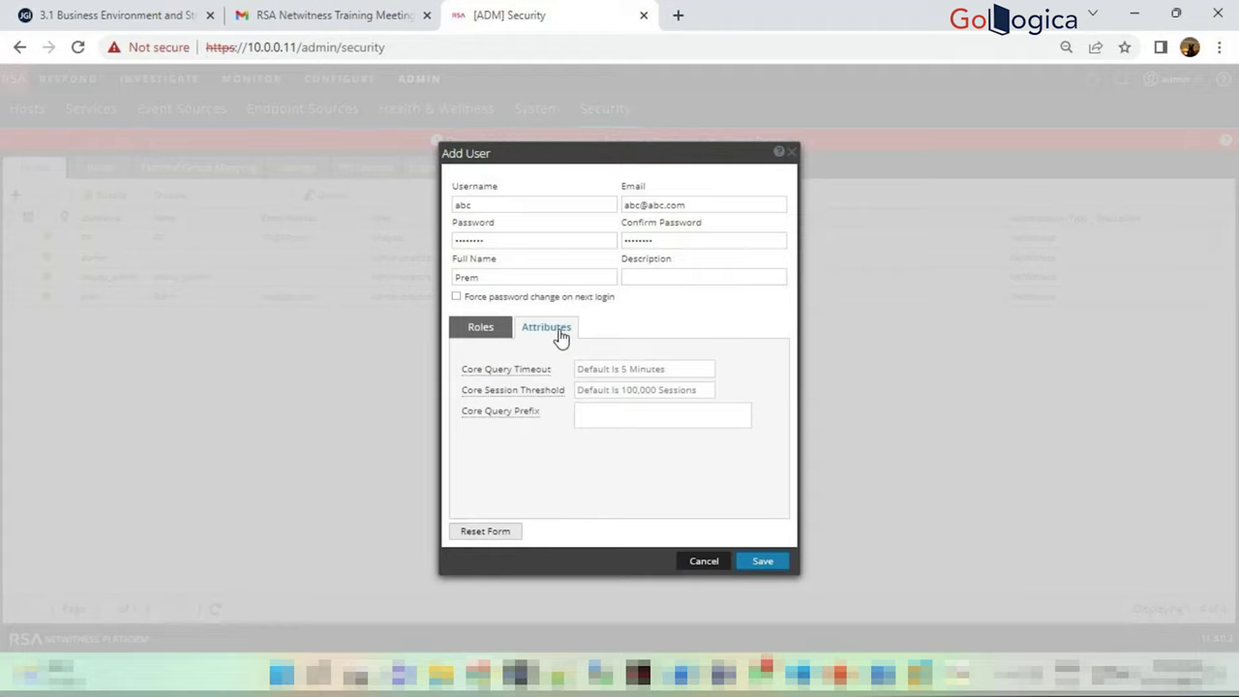
pyautogui.click(620, 374)
pyautogui.click(612, 389)
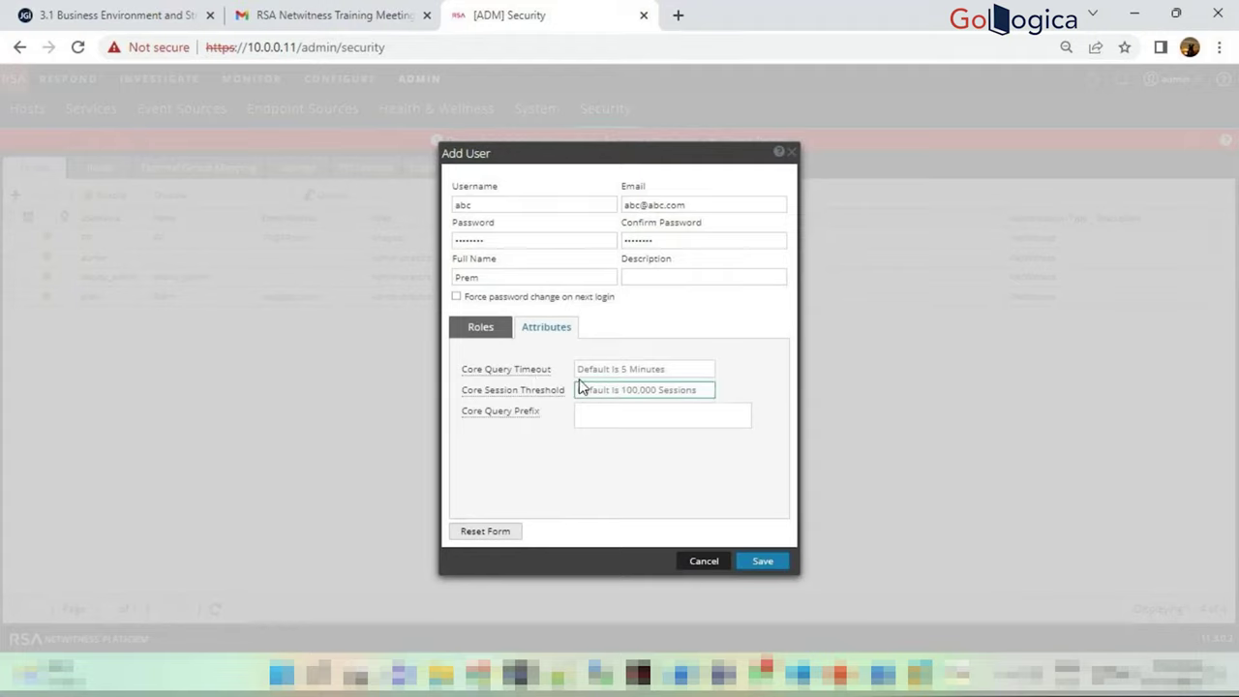
pyautogui.click(482, 328)
pyautogui.click(560, 327)
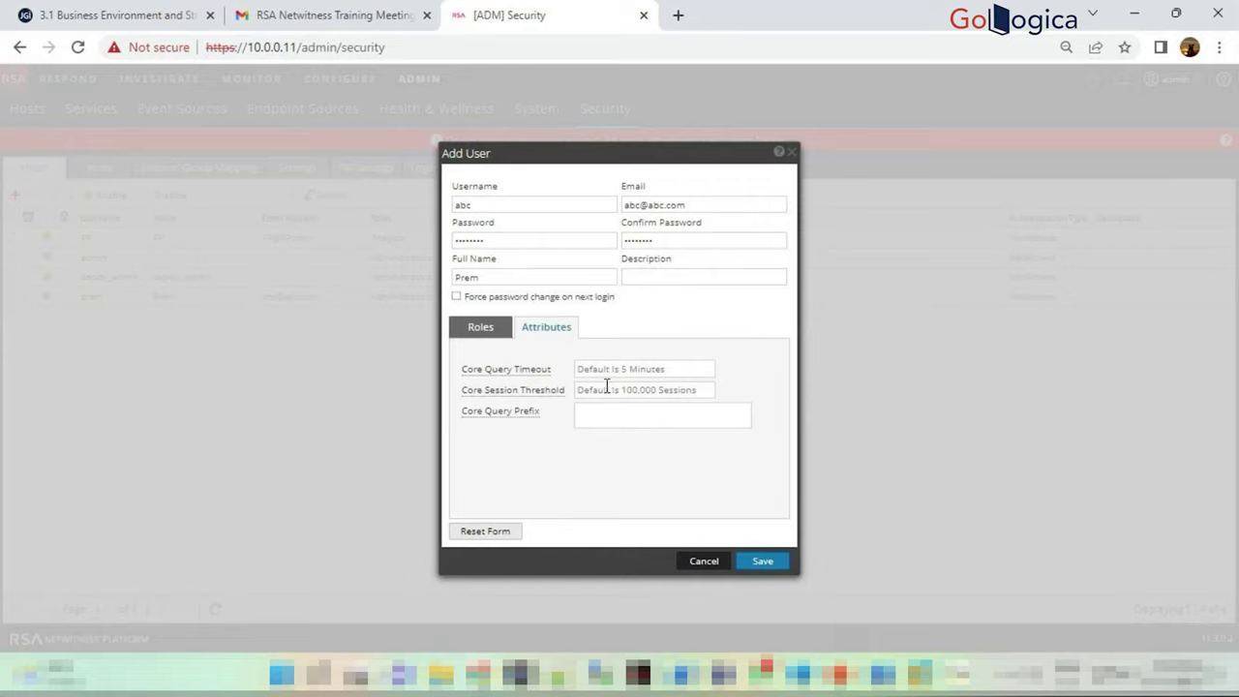
pyautogui.click(694, 390)
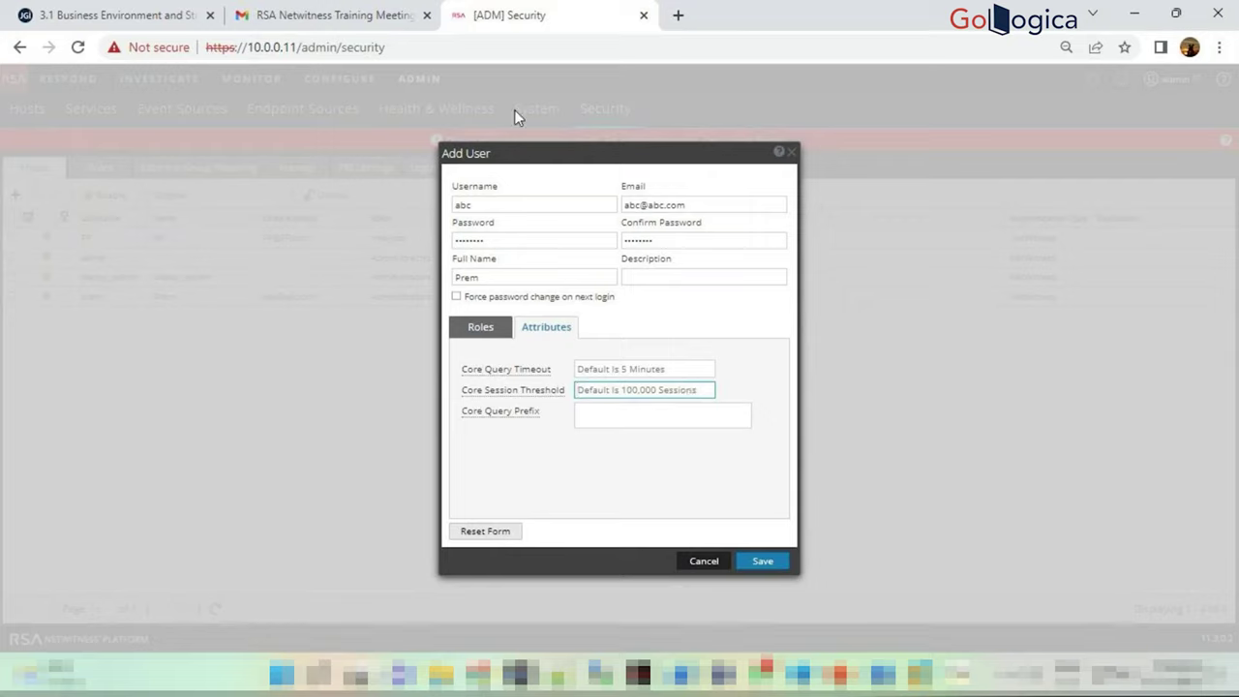
pyautogui.rightClick(555, 26)
pyautogui.click(606, 154)
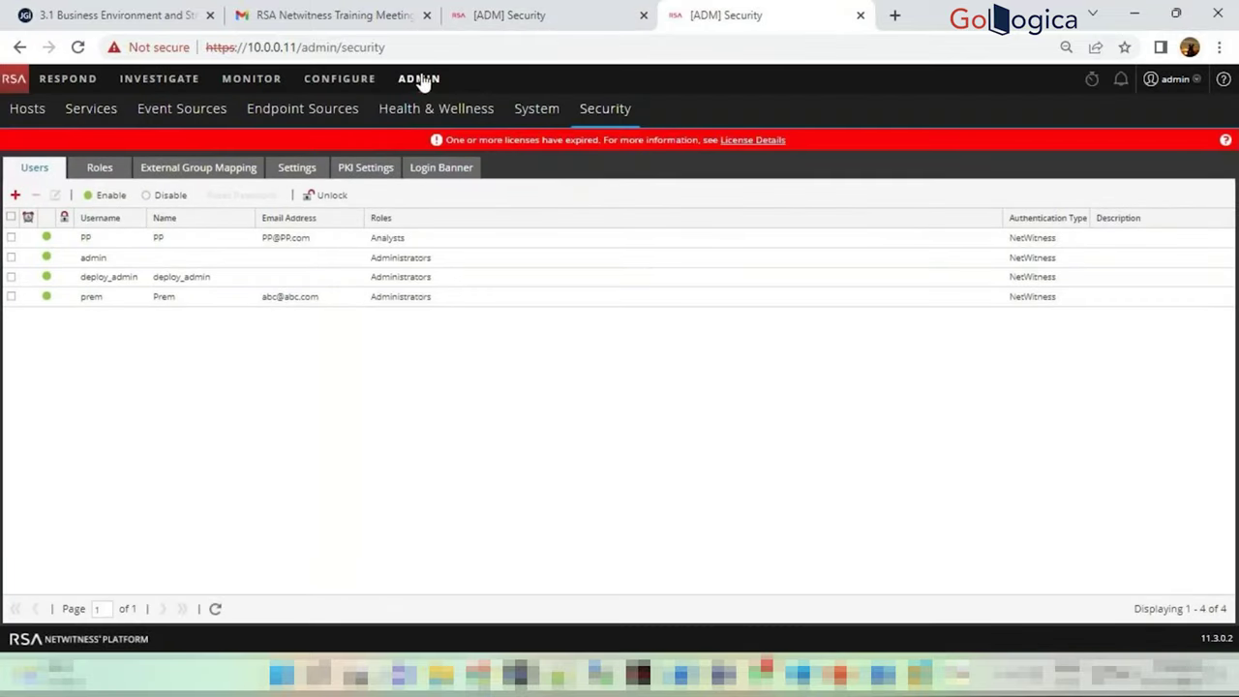
# Open Investigate in the duplicate tab and scroll its Navigate meta values, then return to the Add User tab
pyautogui.click(121, 79)
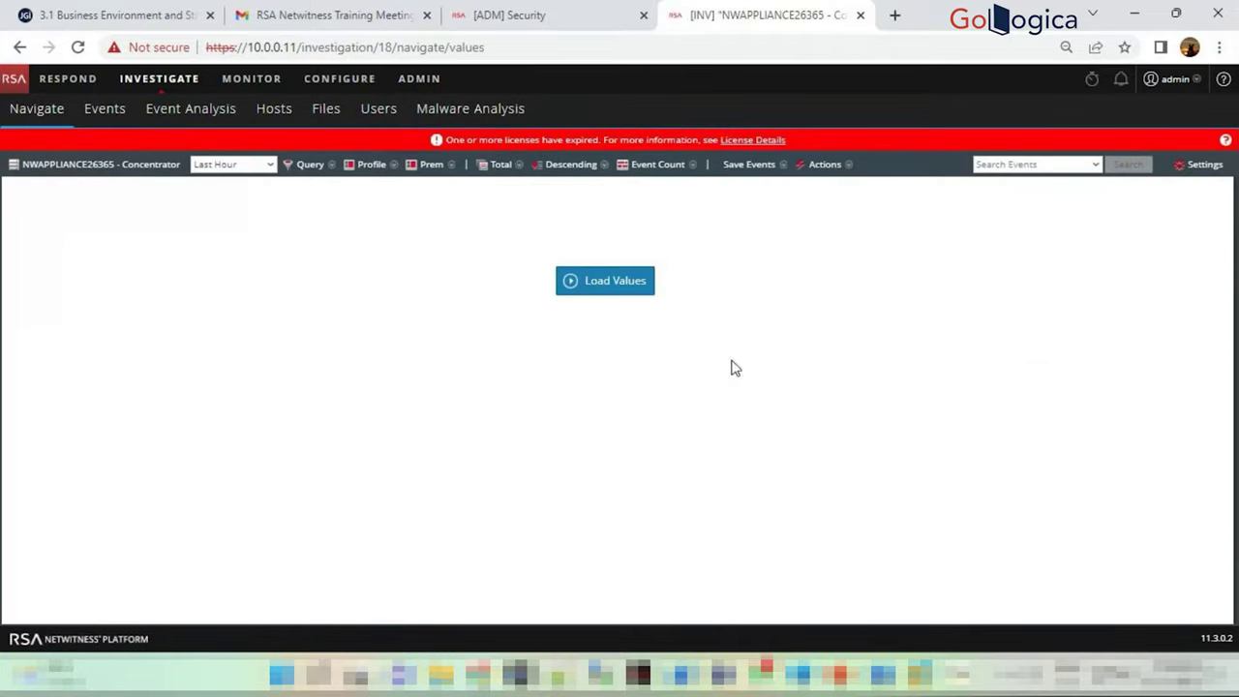
pyautogui.press('Escape')
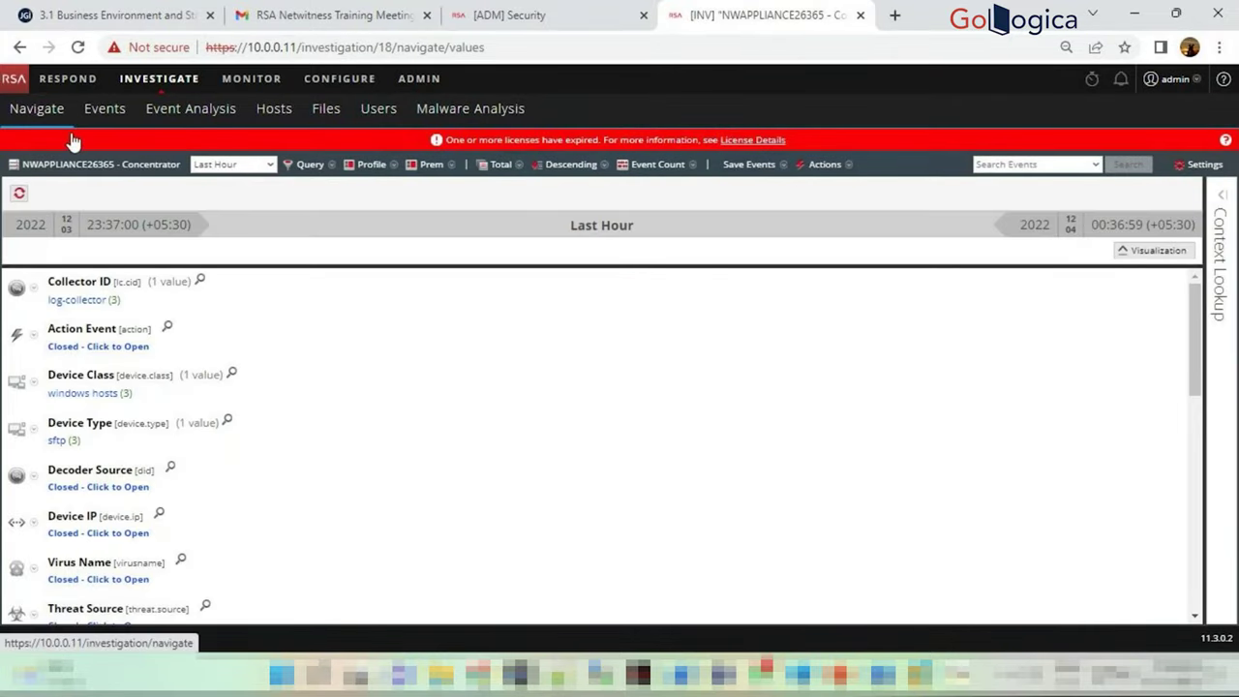
pyautogui.scroll(-8, 172, 327)
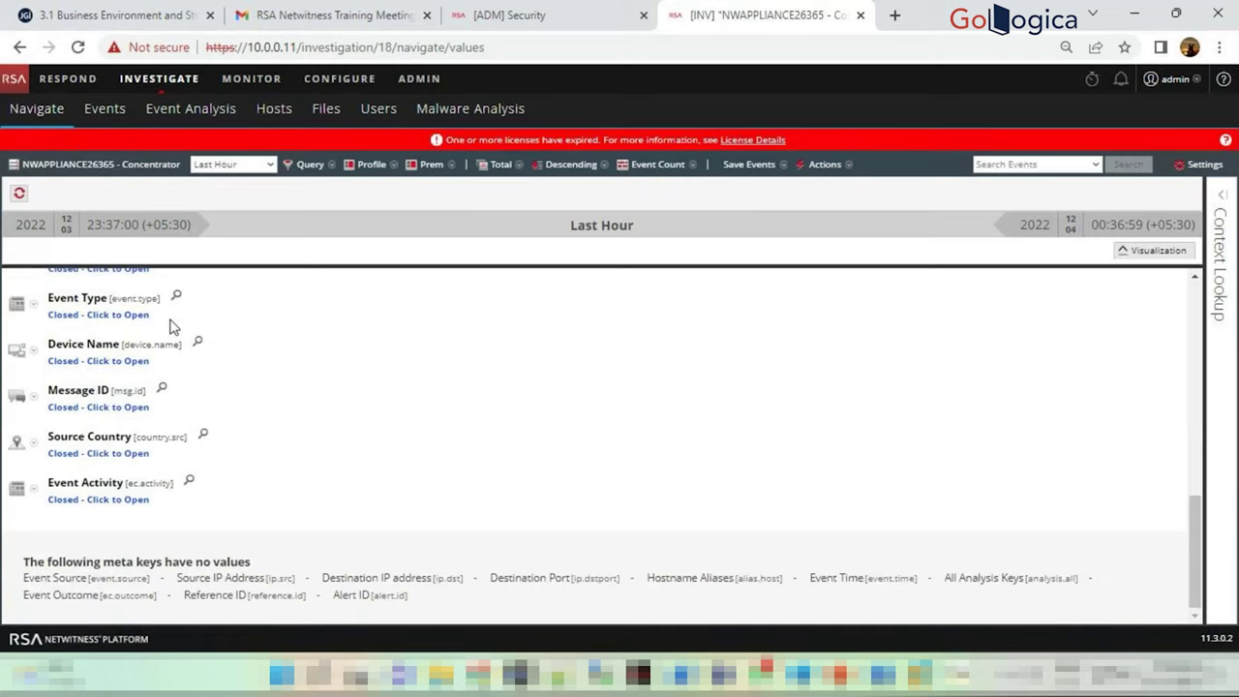
pyautogui.scroll(8, 223, 440)
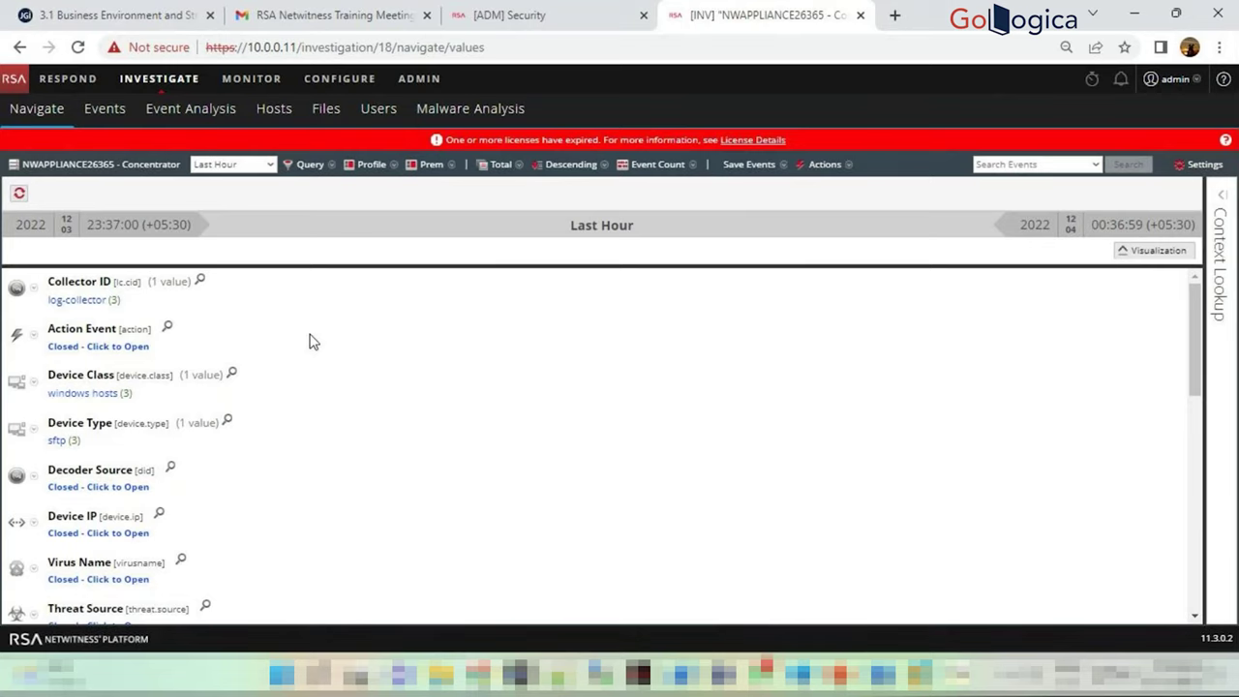
pyautogui.scroll(-2, 329, 385)
pyautogui.click(510, 14)
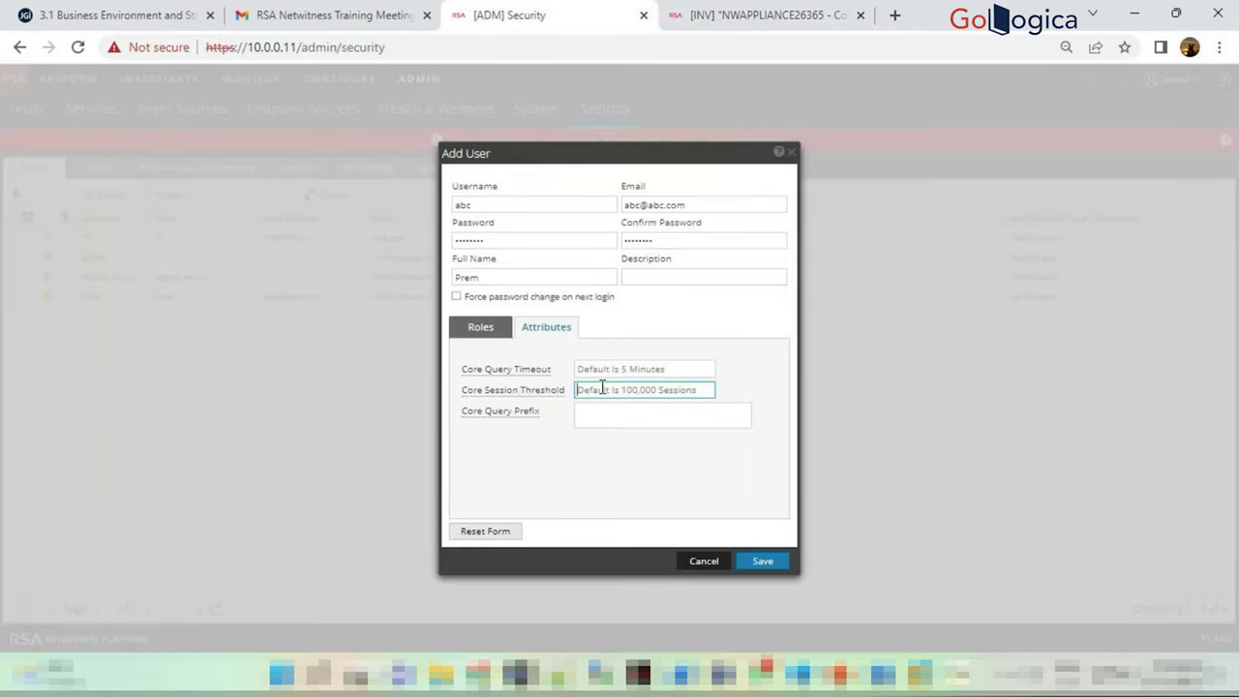
# Check the Core Query Timeout, Core Session Threshold and Core Query Prefix fields, then show the empty Roles list
pyautogui.click(622, 369)
pyautogui.click(617, 387)
pyautogui.click(623, 369)
pyautogui.click(616, 387)
pyautogui.click(614, 373)
pyautogui.click(607, 390)
pyautogui.click(613, 374)
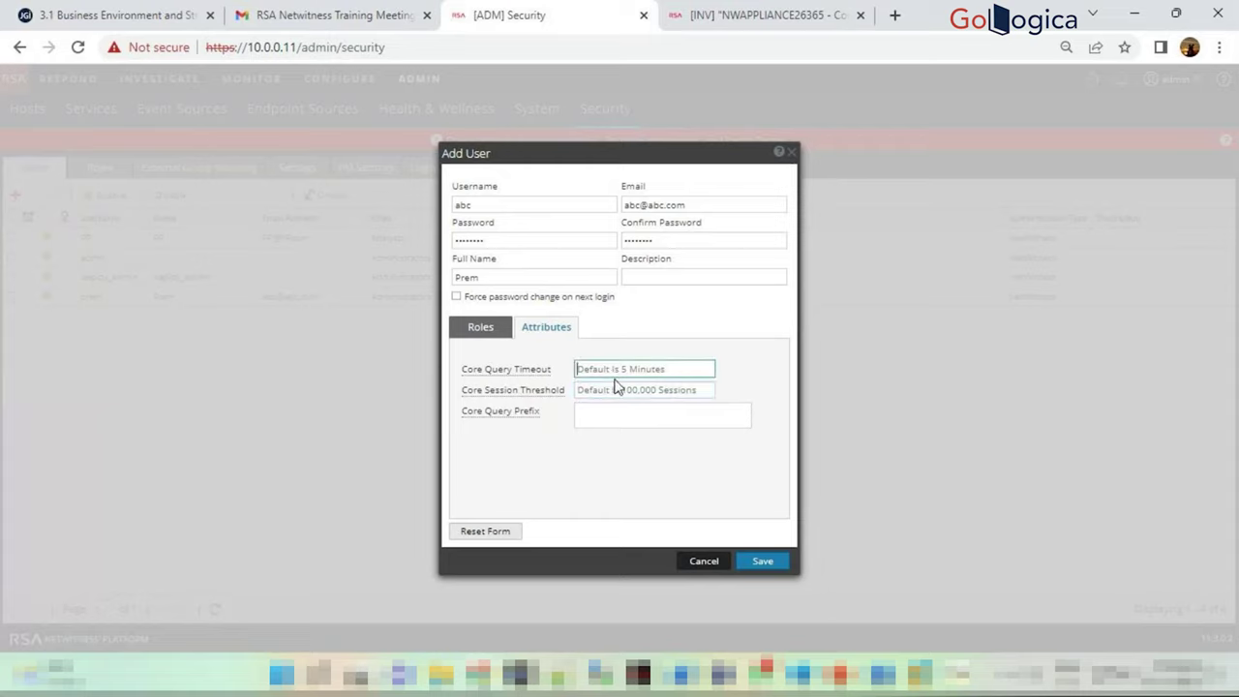
pyautogui.click(607, 419)
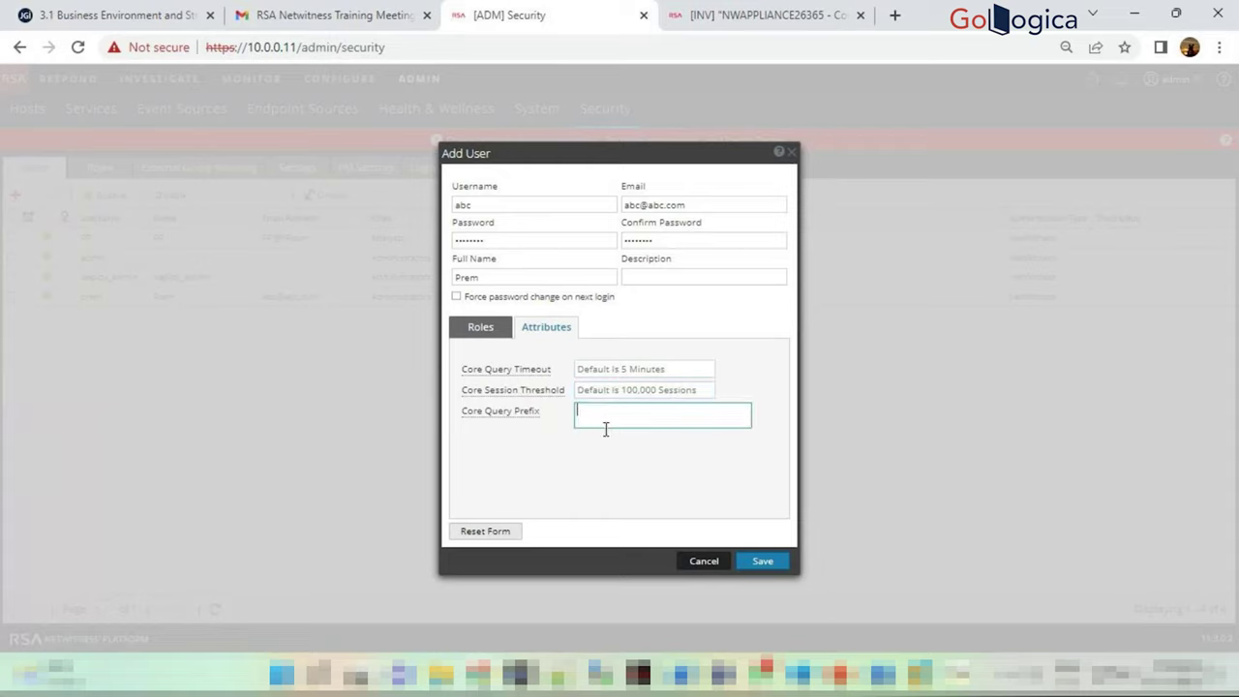
pyautogui.click(492, 332)
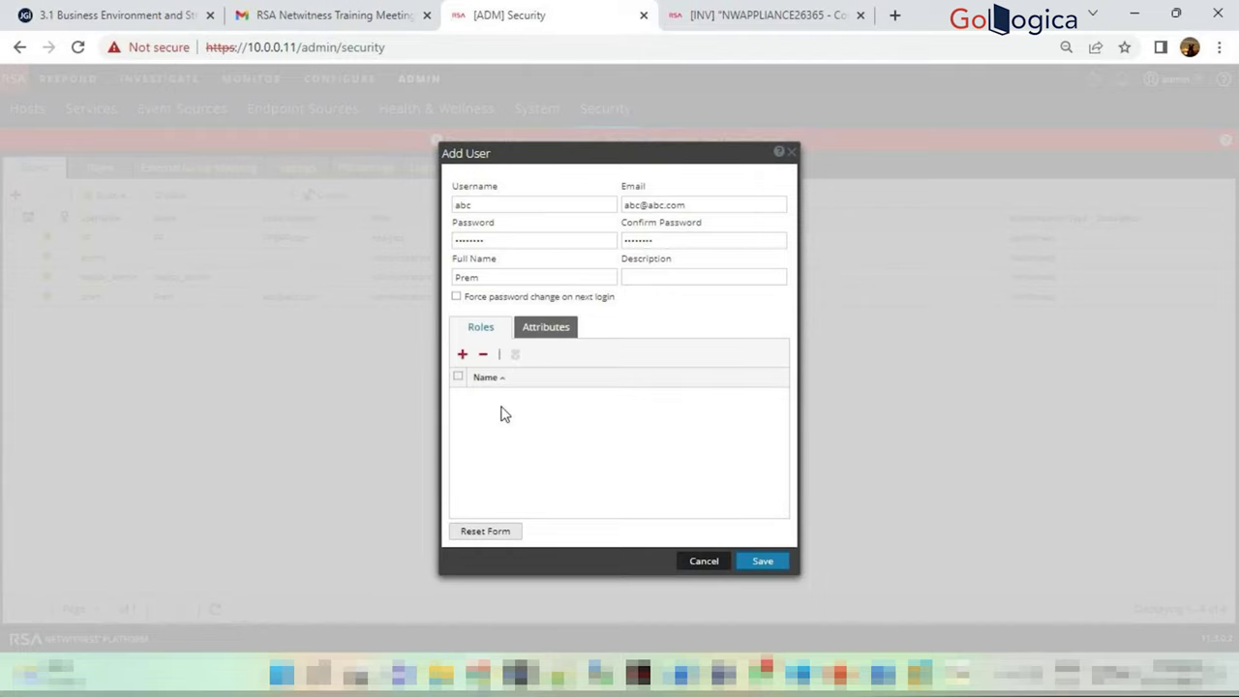
# Add the Analysts role to the new user and move the Add User dialog up-left
pyautogui.click(463, 356)
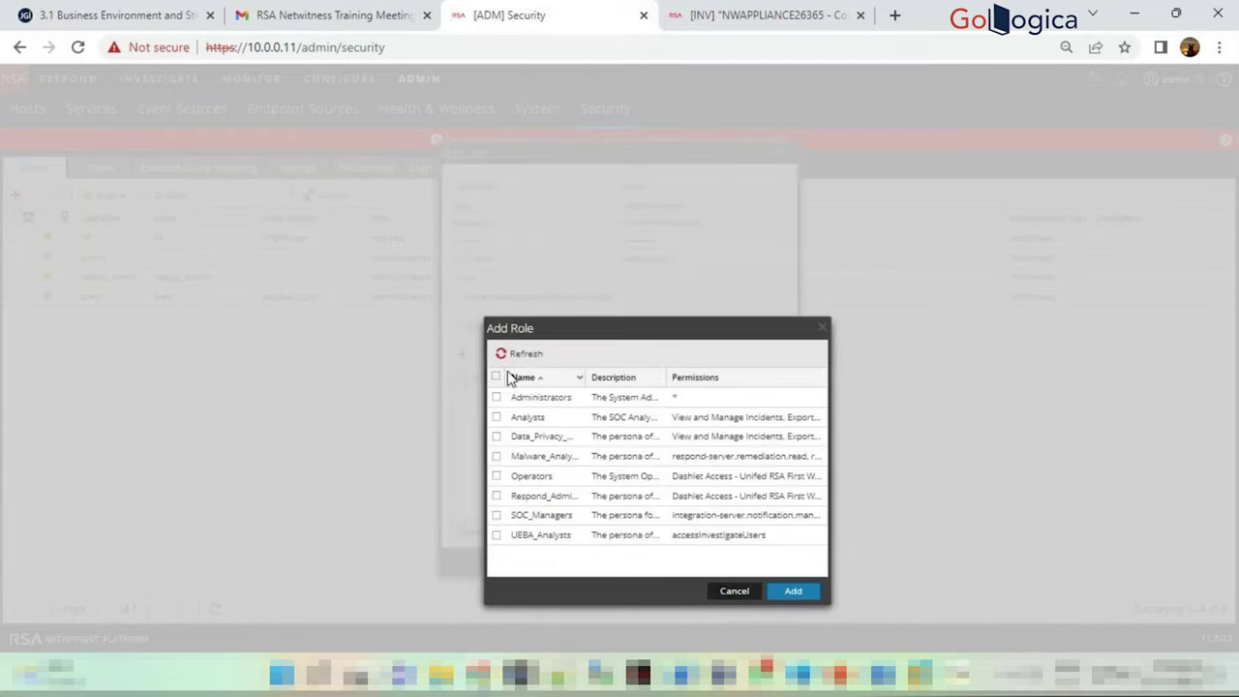
pyautogui.click(498, 417)
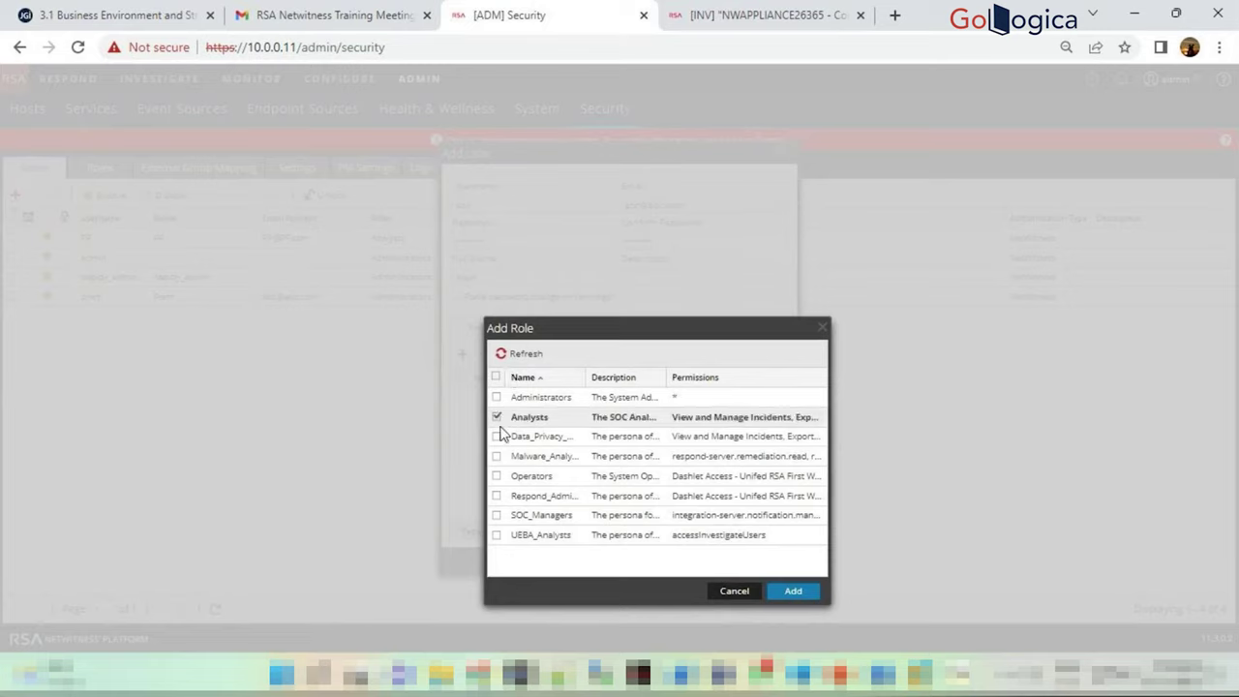
pyautogui.click(792, 592)
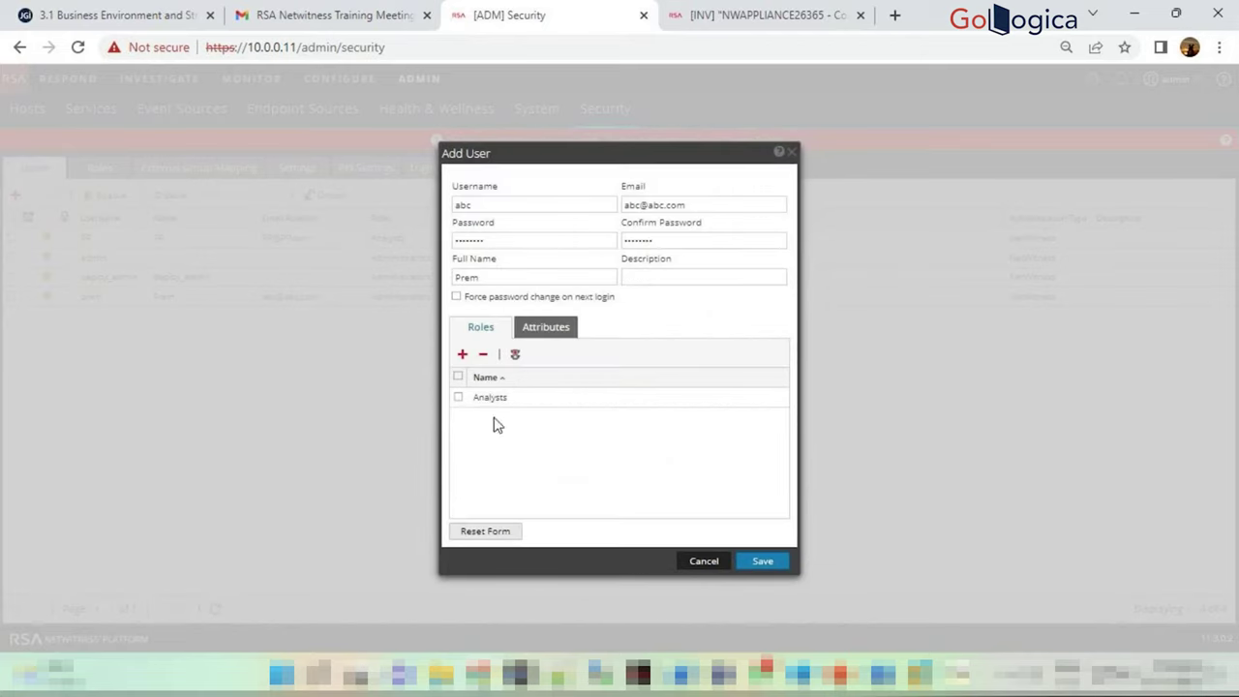
pyautogui.click(458, 397)
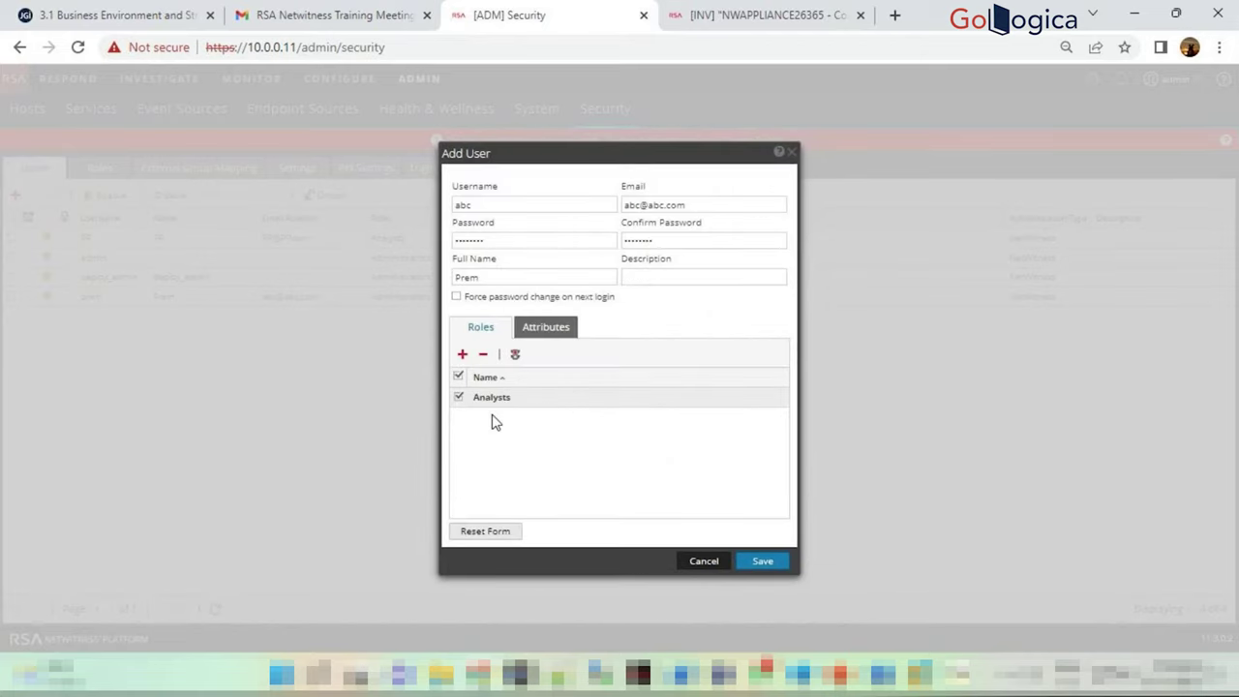
pyautogui.moveTo(603, 148); pyautogui.dragTo(539, 125)
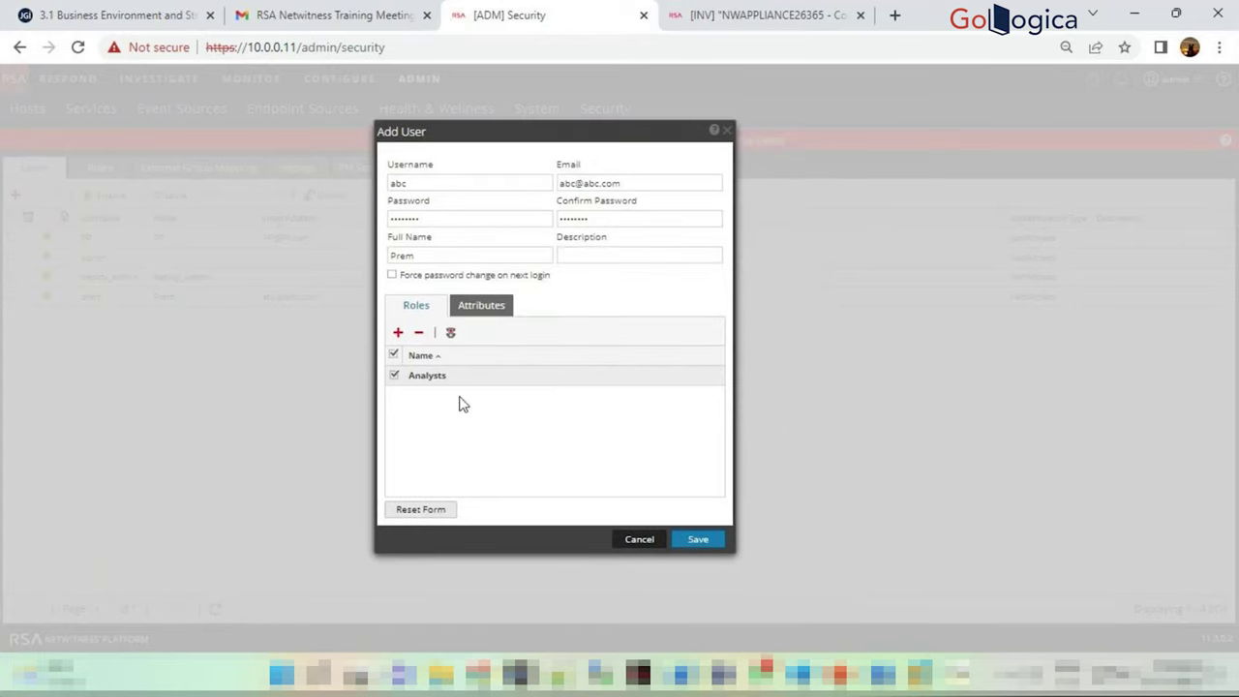
pyautogui.click(442, 183)
pyautogui.moveTo(442, 183); pyautogui.dragTo(391, 182)
# Show all permissions and review the Admin-server and Administration categories, then go to the [INV] tab
pyautogui.click(451, 333)
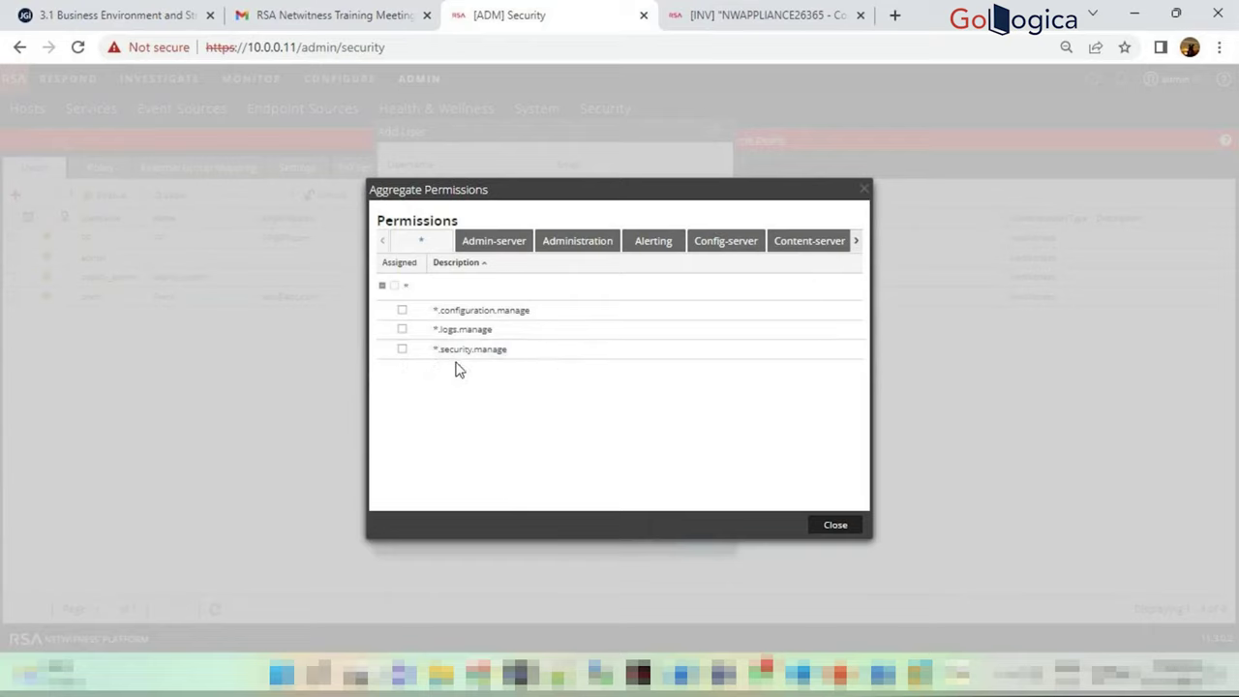
pyautogui.click(503, 242)
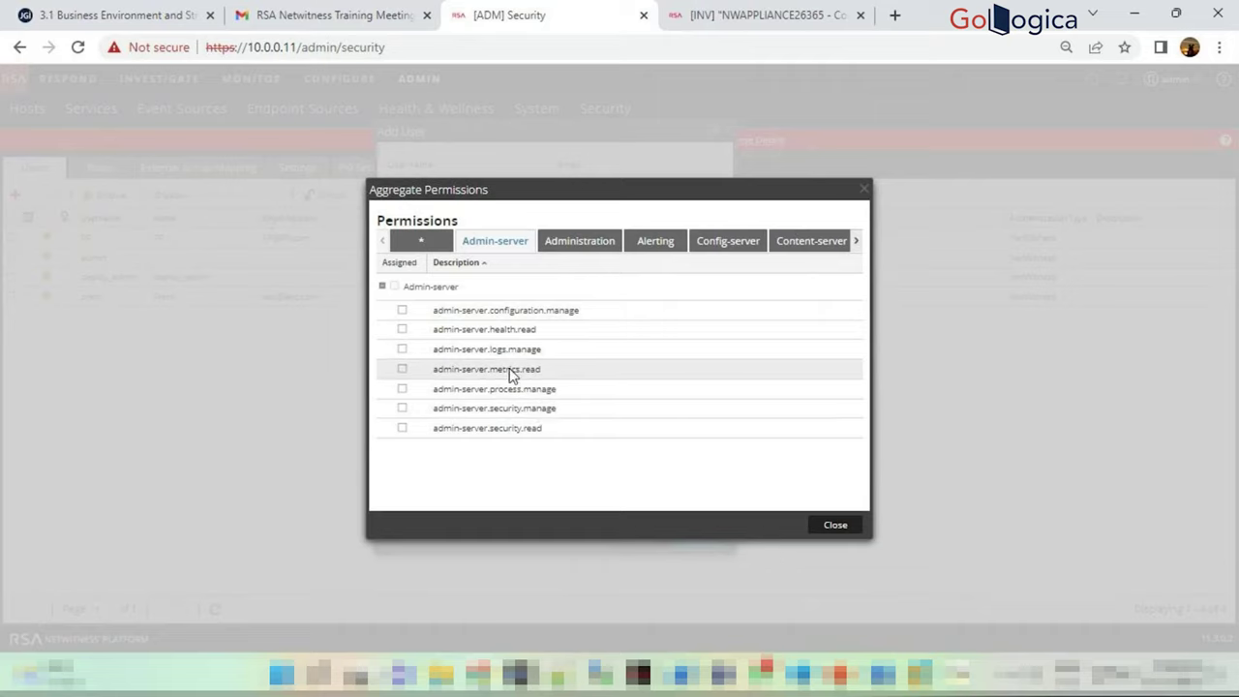
pyautogui.click(582, 245)
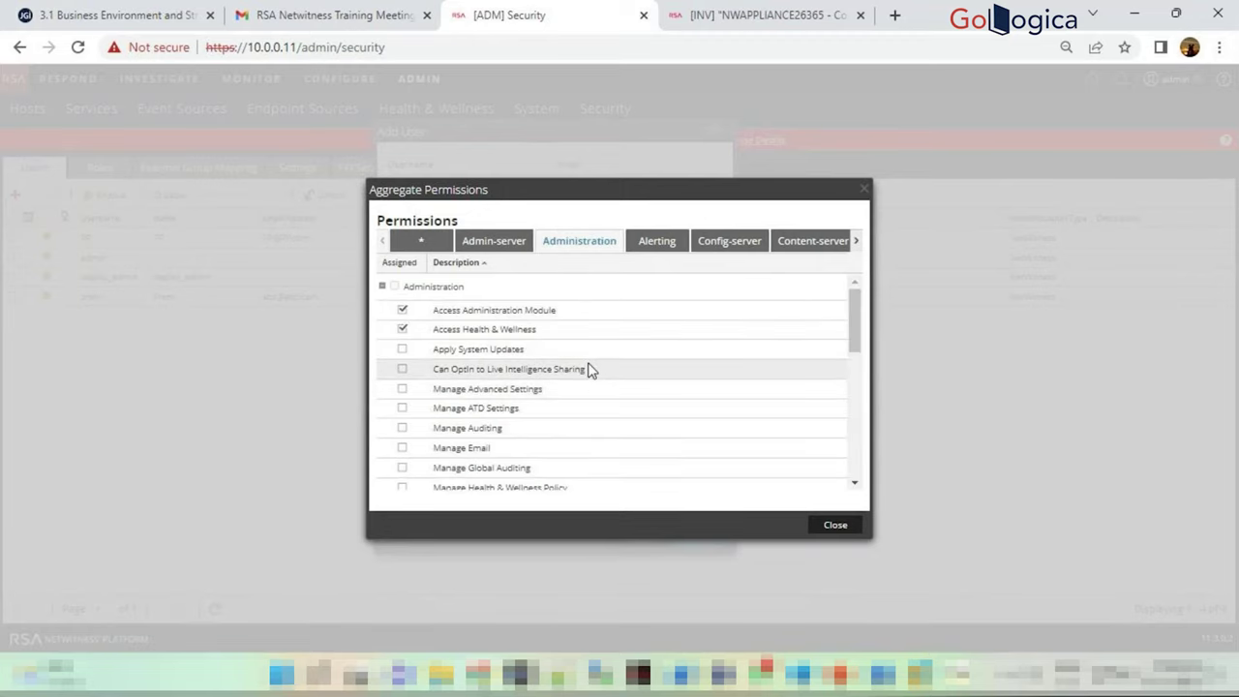
pyautogui.scroll(-5, 589, 368)
pyautogui.scroll(5, 587, 368)
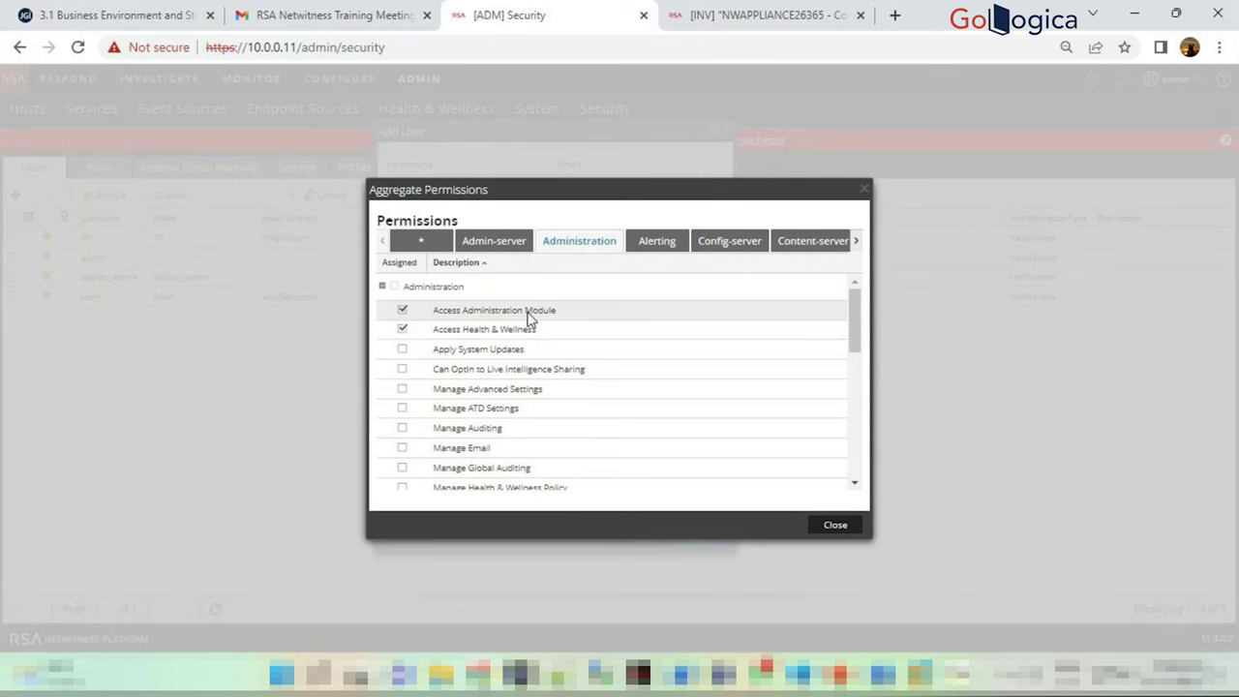
pyautogui.click(709, 12)
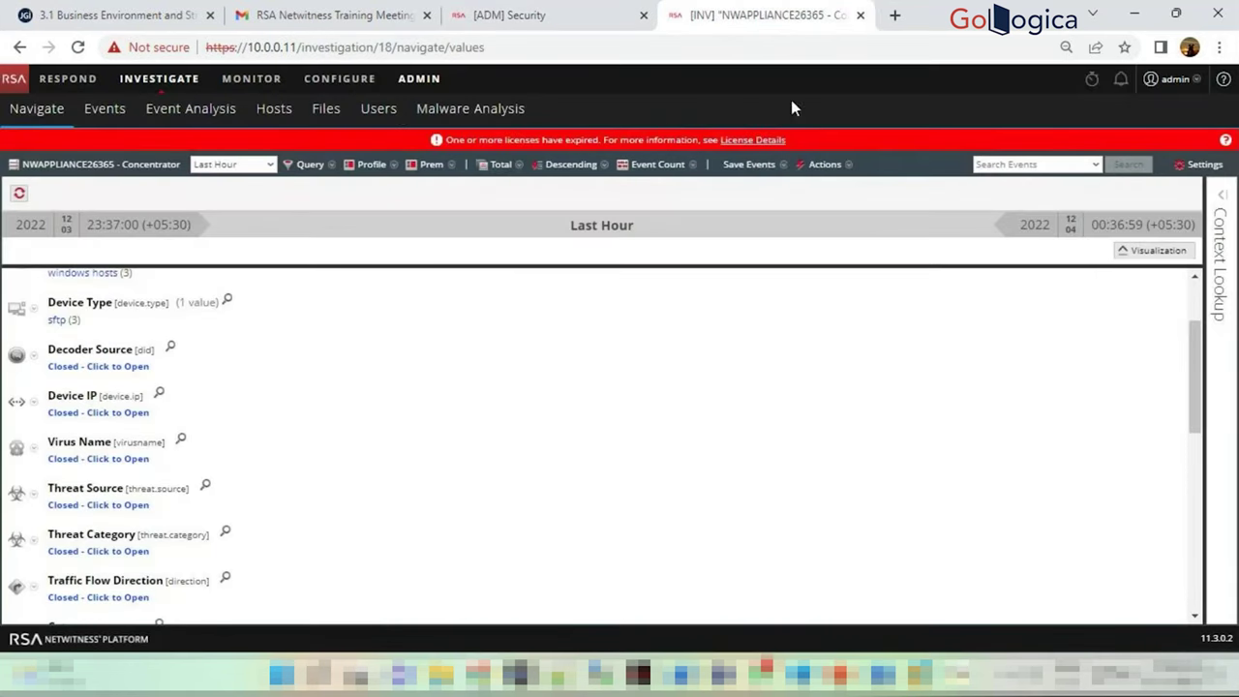
# Open ADMIN > Health & Wellness in the second tab, then return to the aggregate permissions
pyautogui.click(422, 78)
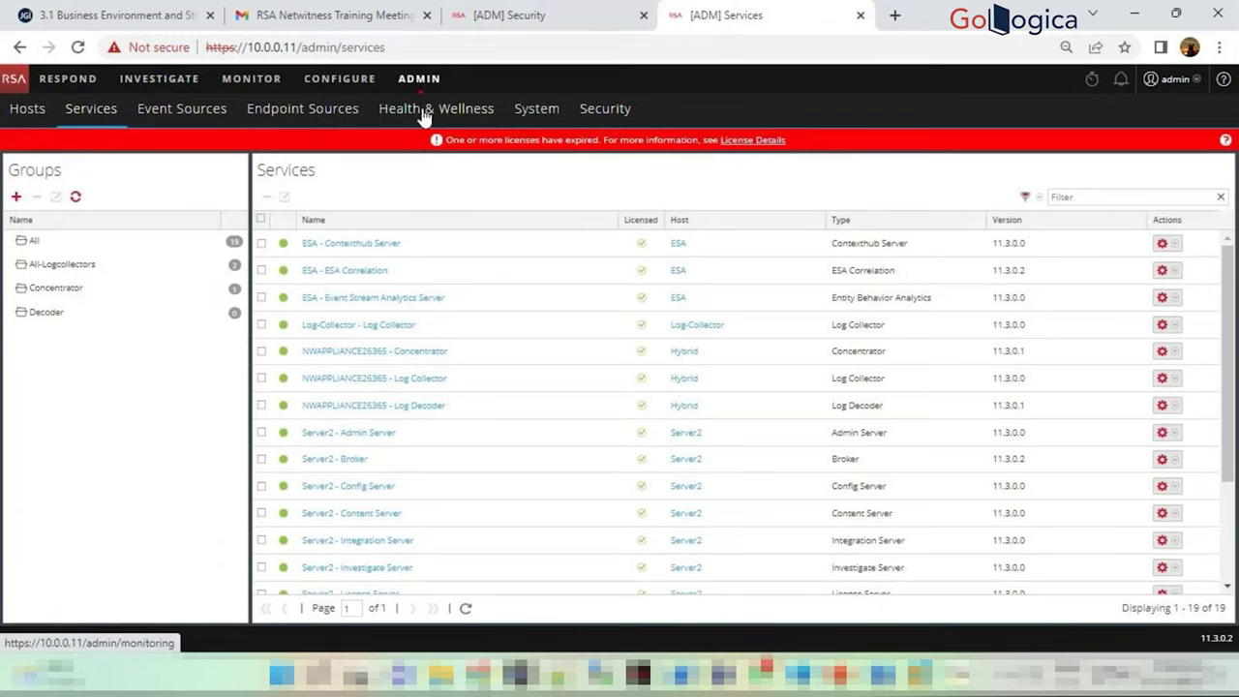
pyautogui.click(527, 14)
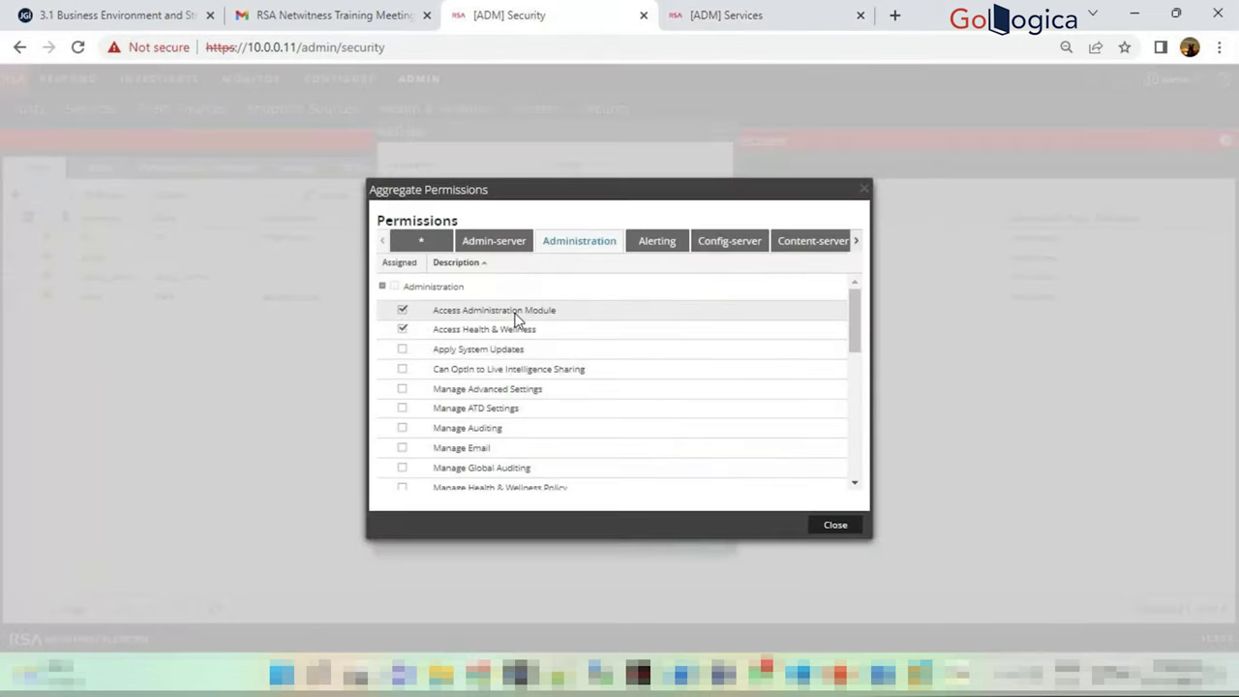
pyautogui.click(724, 10)
pyautogui.click(463, 118)
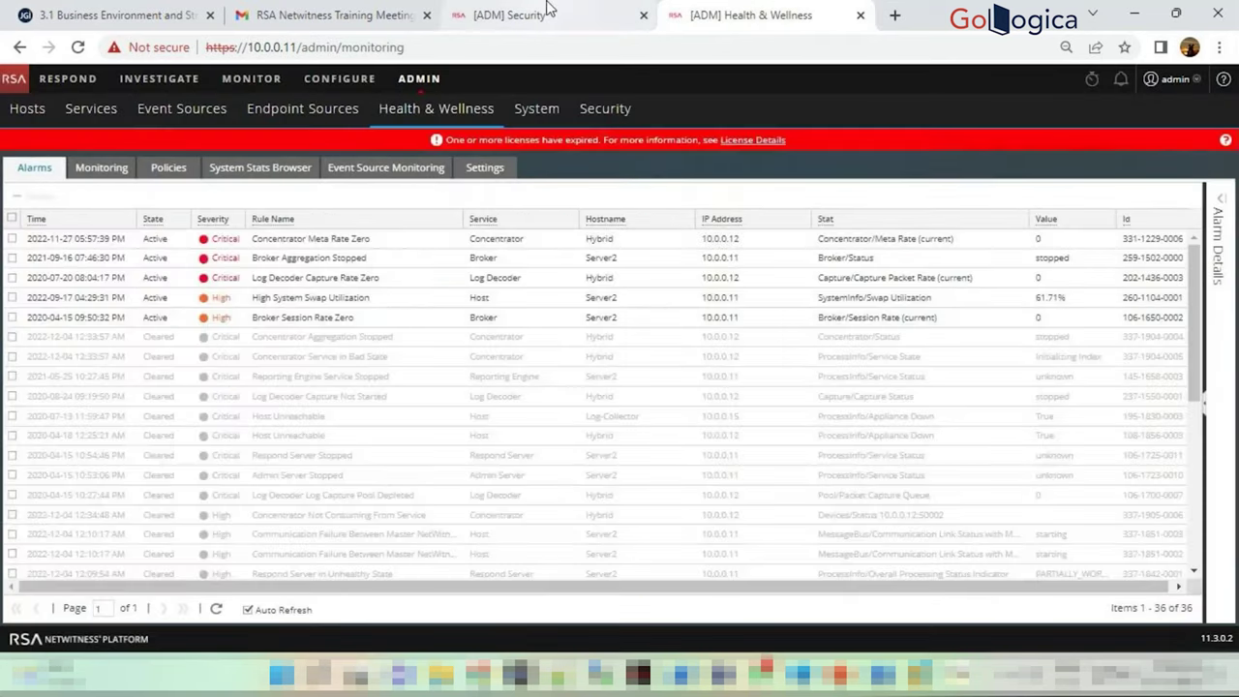
pyautogui.click(542, 10)
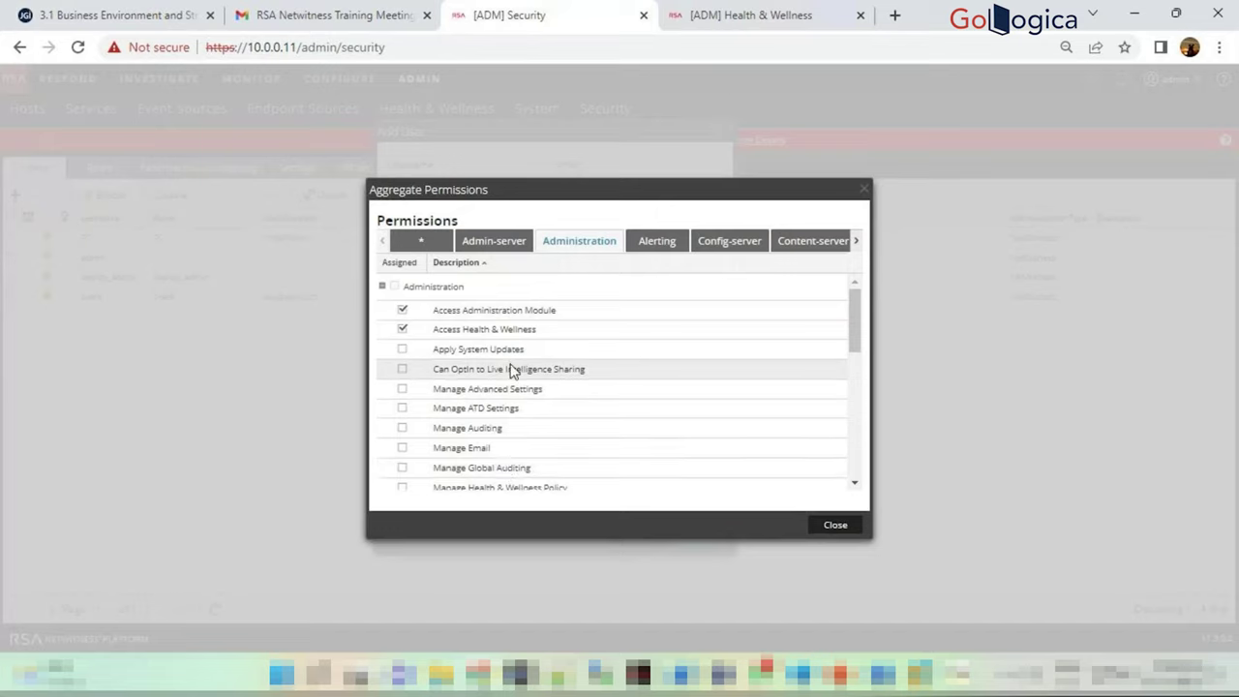
# Scroll the aggregate permissions and review the Alerting, Config-server and Content-server categories
pyautogui.scroll(-2, 489, 366)
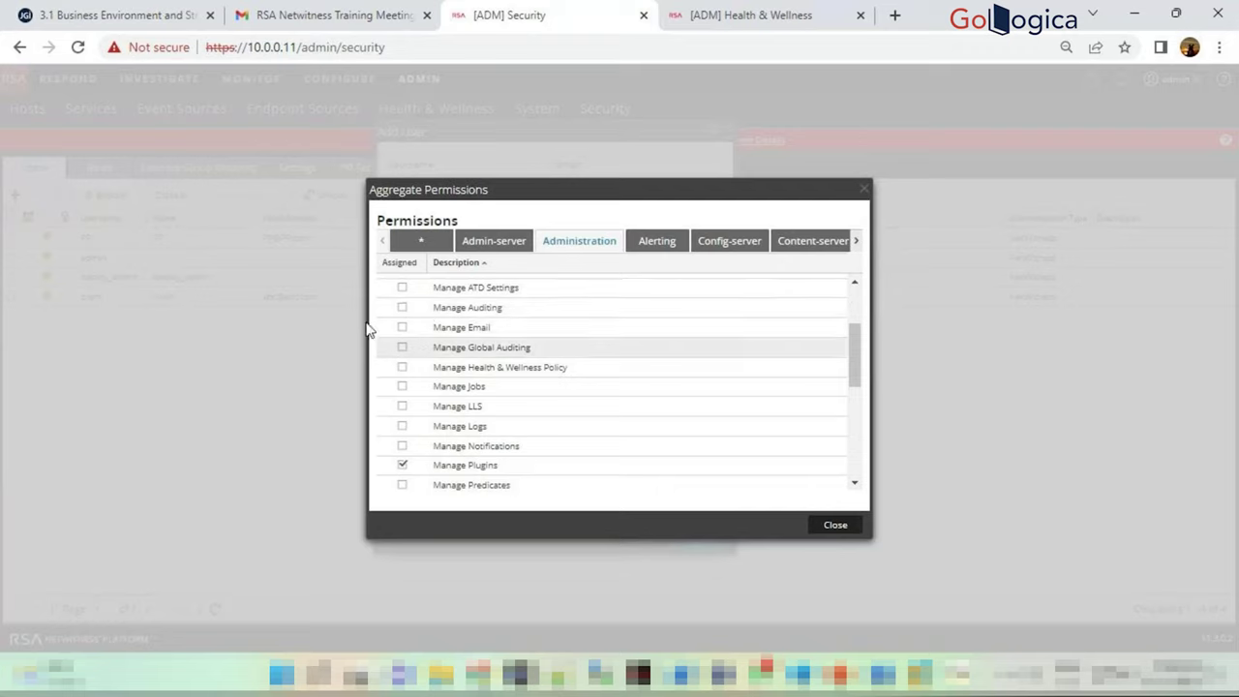
pyautogui.scroll(-3, 462, 407)
pyautogui.scroll(2, 462, 412)
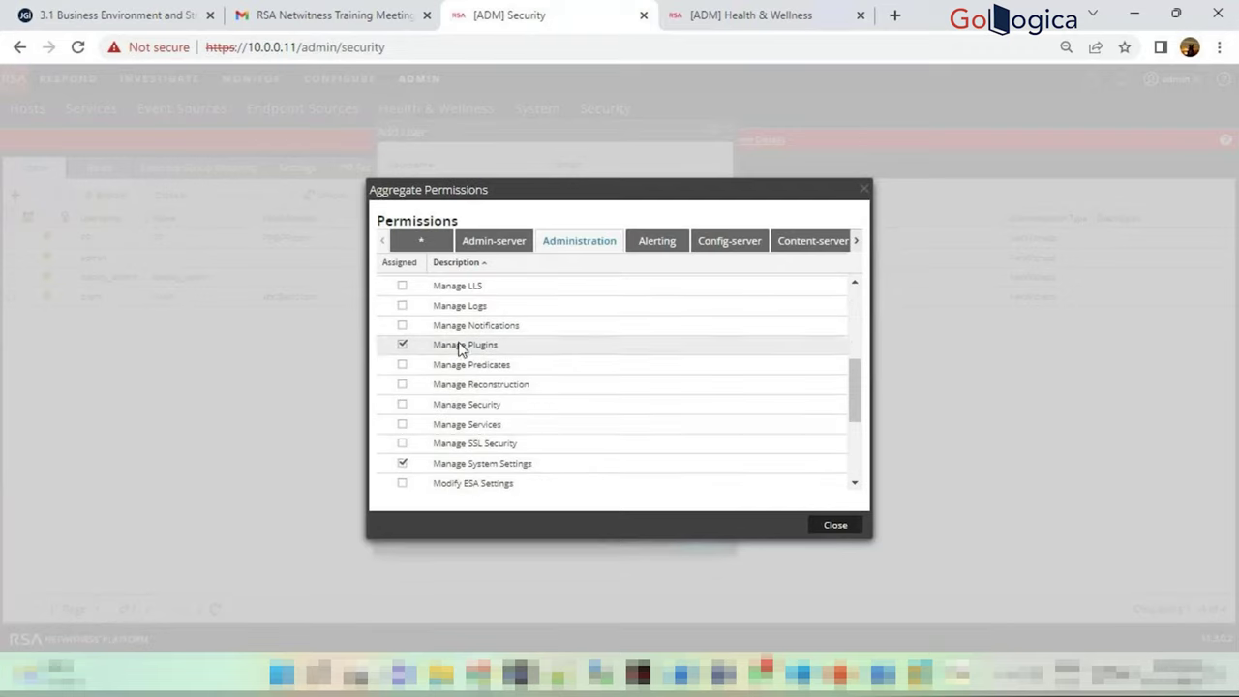
pyautogui.scroll(-2, 463, 357)
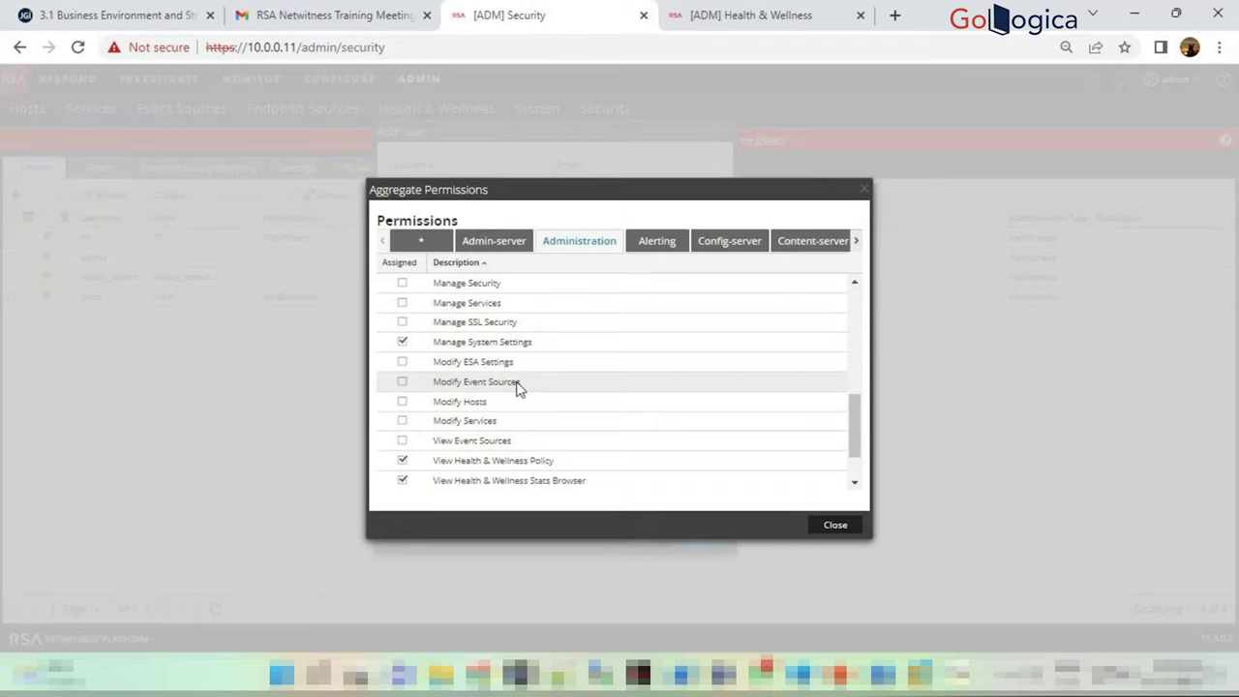
pyautogui.scroll(-1, 504, 397)
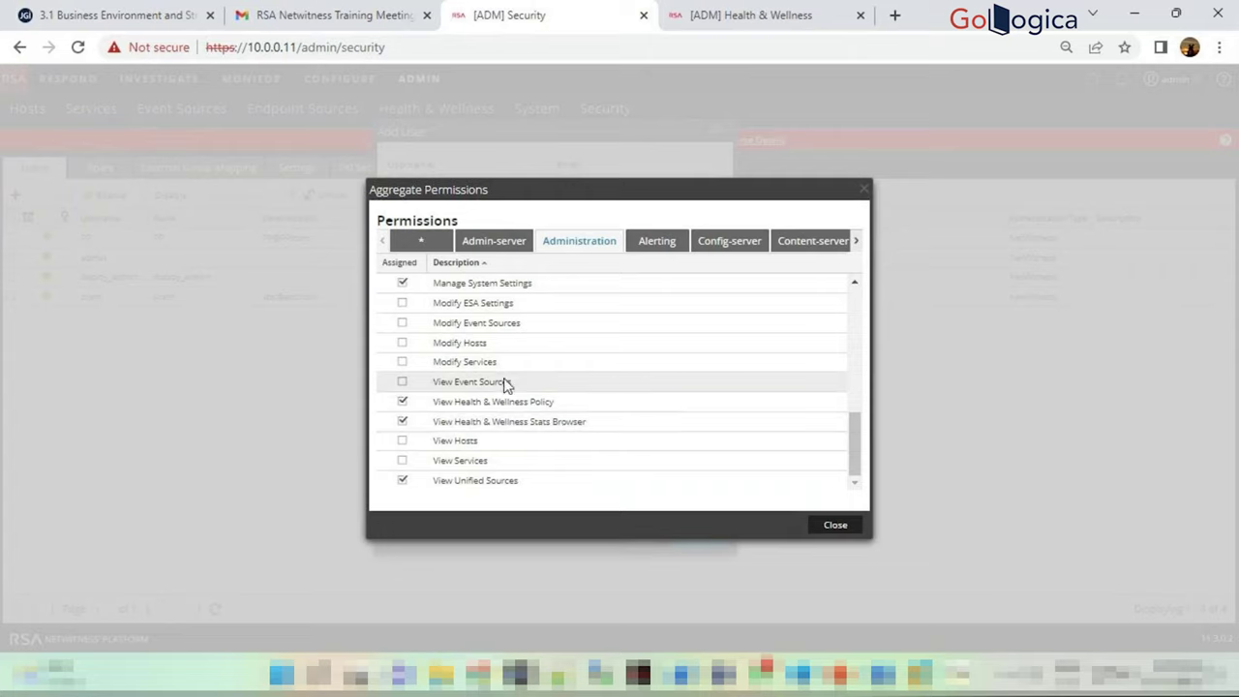
pyautogui.click(677, 241)
pyautogui.click(700, 245)
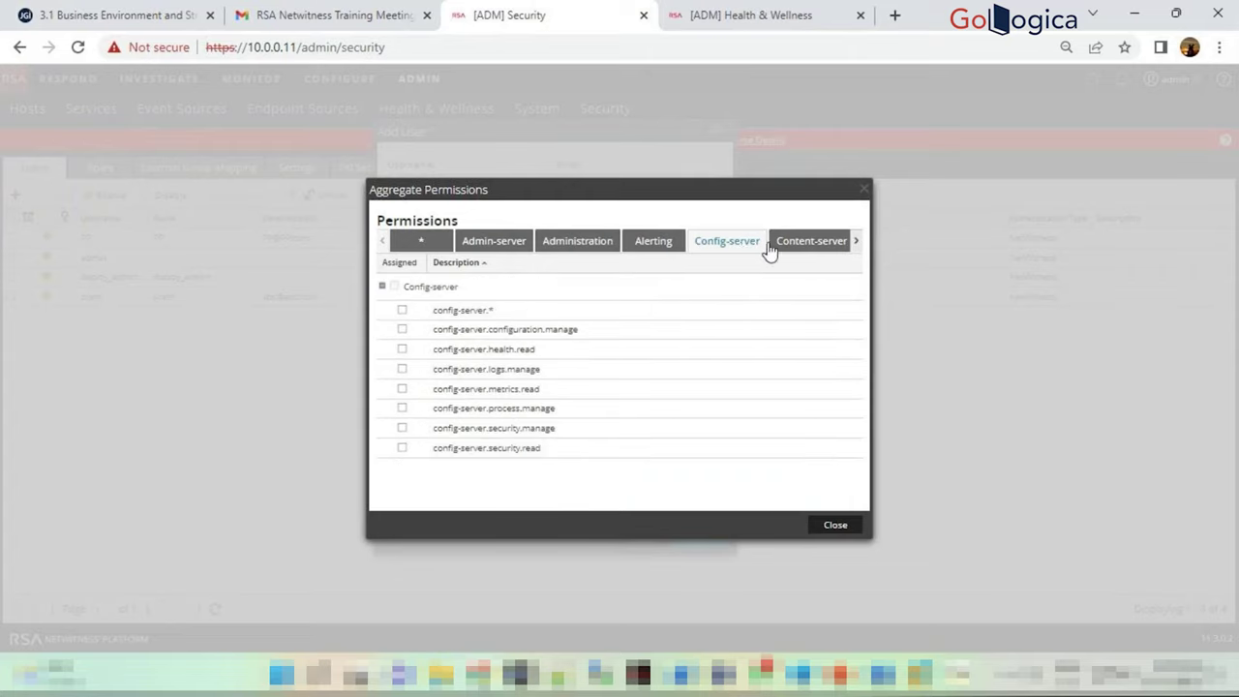
pyautogui.click(788, 249)
pyautogui.click(852, 244)
pyautogui.click(852, 244)
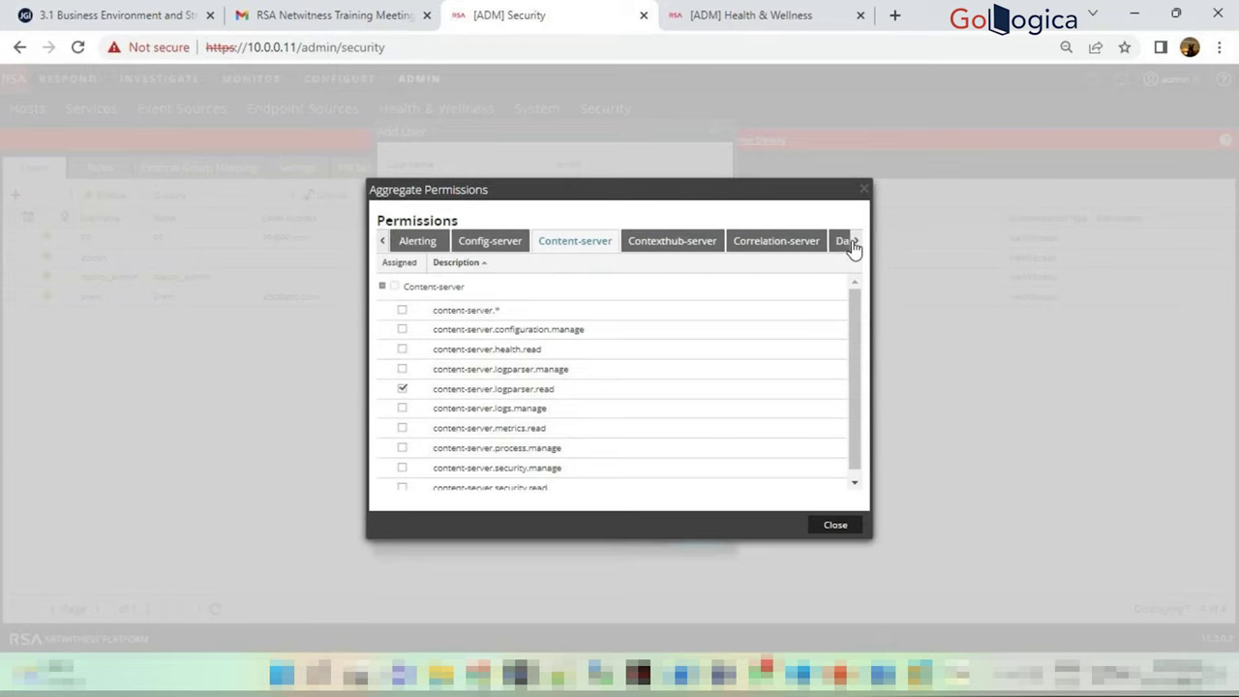
pyautogui.click(853, 244)
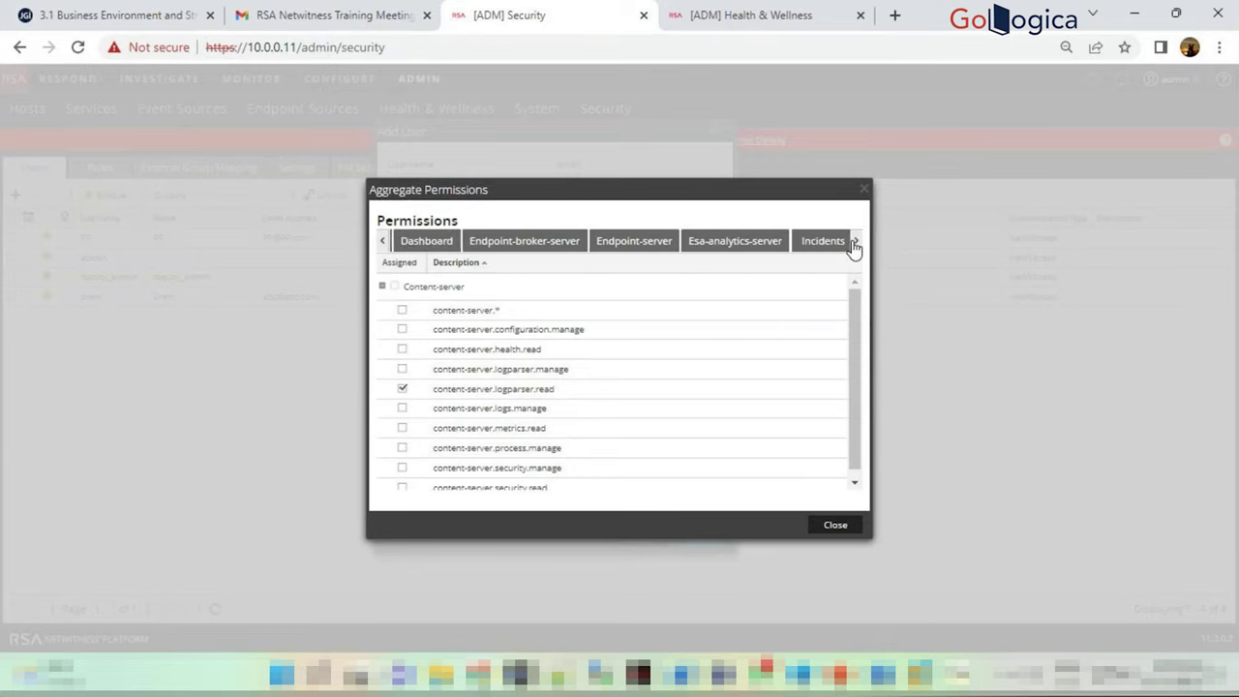
pyautogui.click(853, 243)
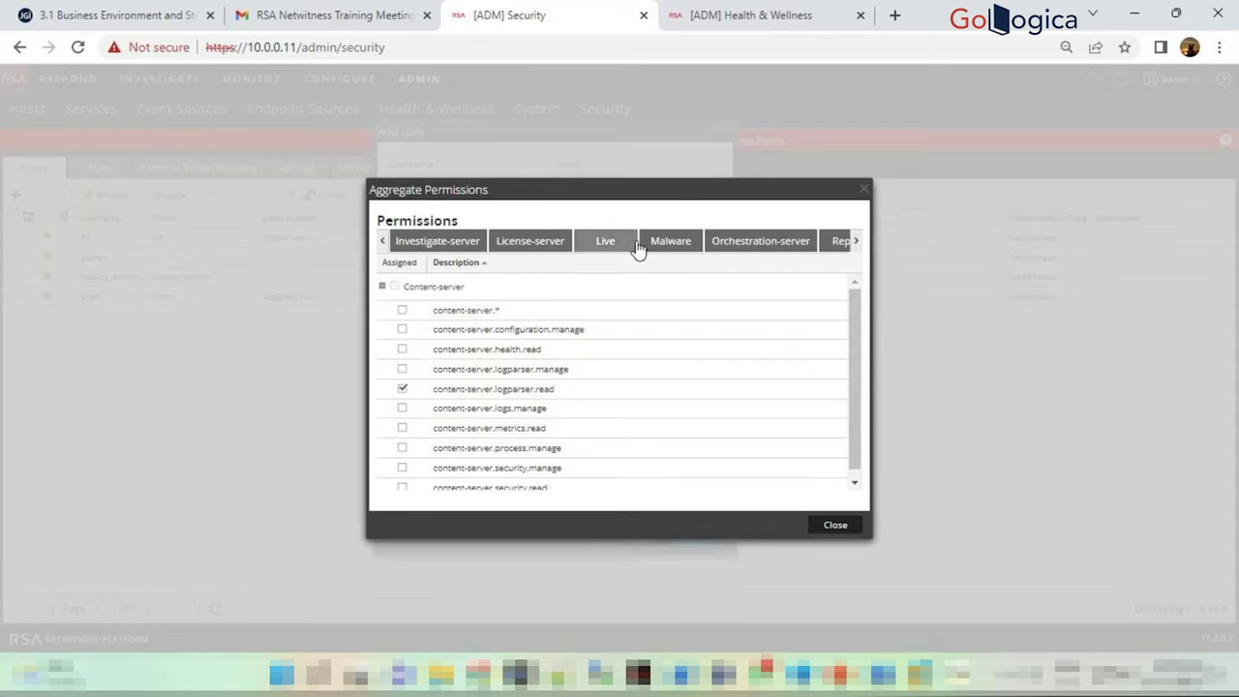
# Review the Orchestration-server, Reports, Live, License-server and Investigate-server permissions, then close and cancel the new user
pyautogui.click(741, 244)
pyautogui.click(837, 244)
pyautogui.click(594, 244)
pyautogui.click(517, 243)
pyautogui.click(438, 243)
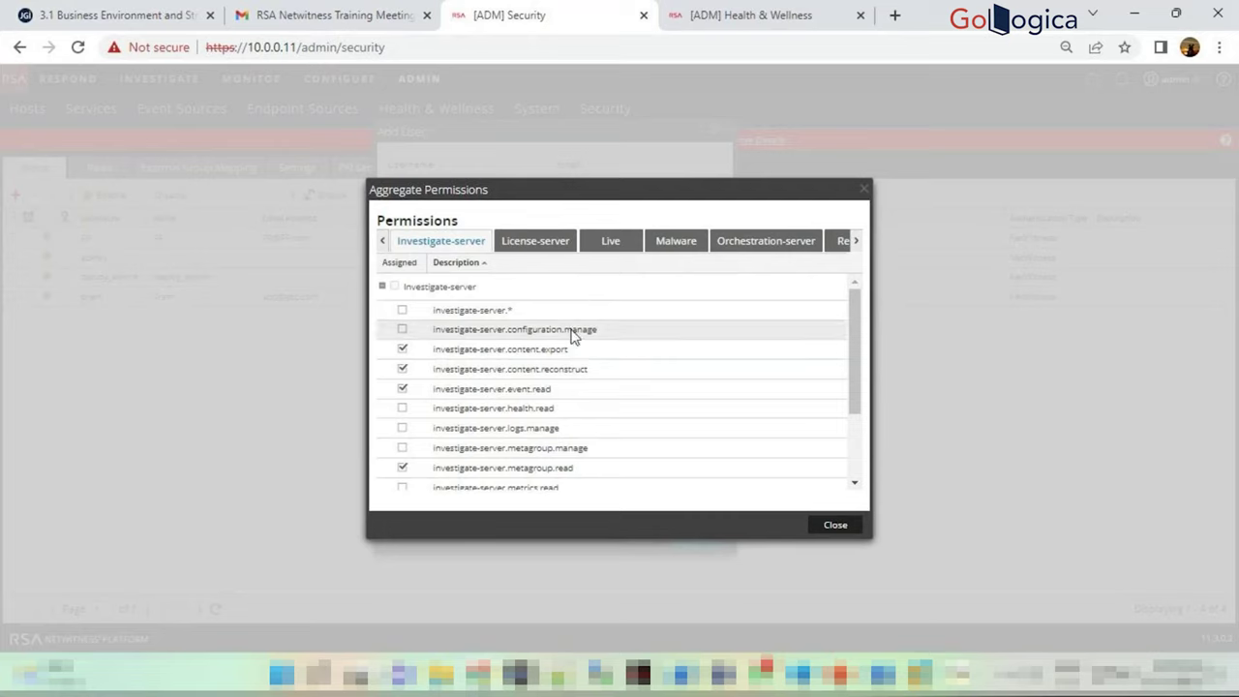
pyautogui.scroll(-2, 566, 337)
pyautogui.scroll(3, 566, 387)
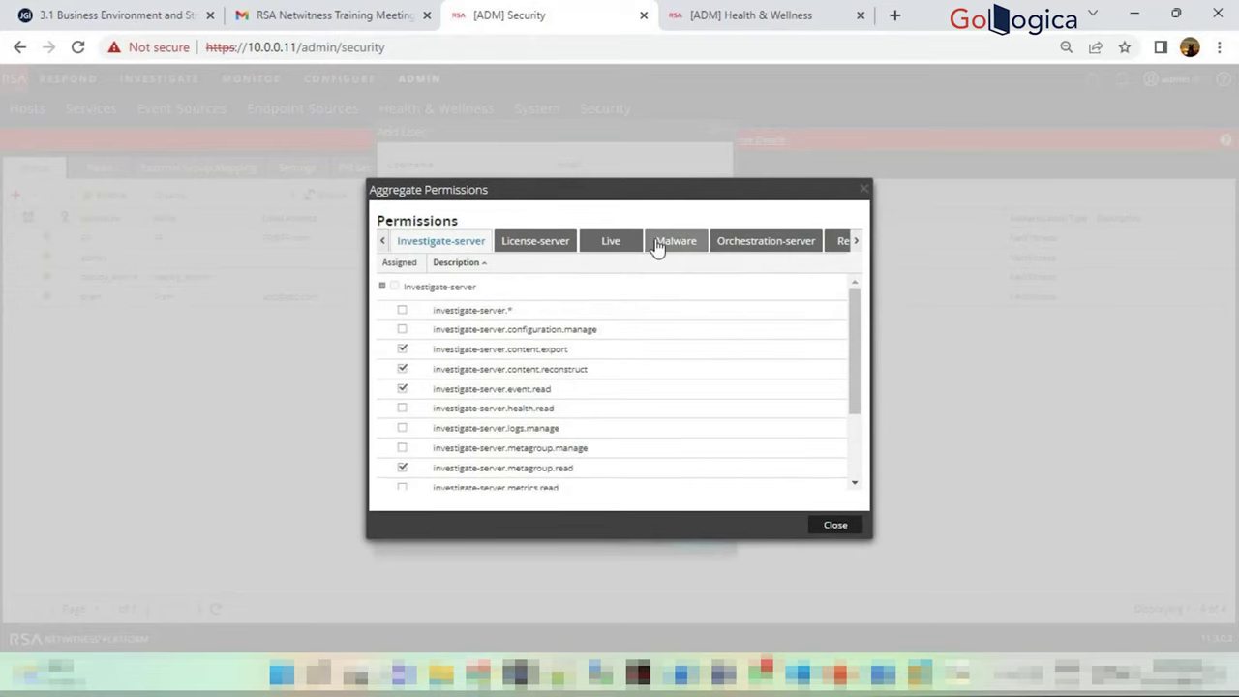
pyautogui.scroll(-2, 858, 371)
pyautogui.scroll(2, 865, 401)
pyautogui.click(764, 240)
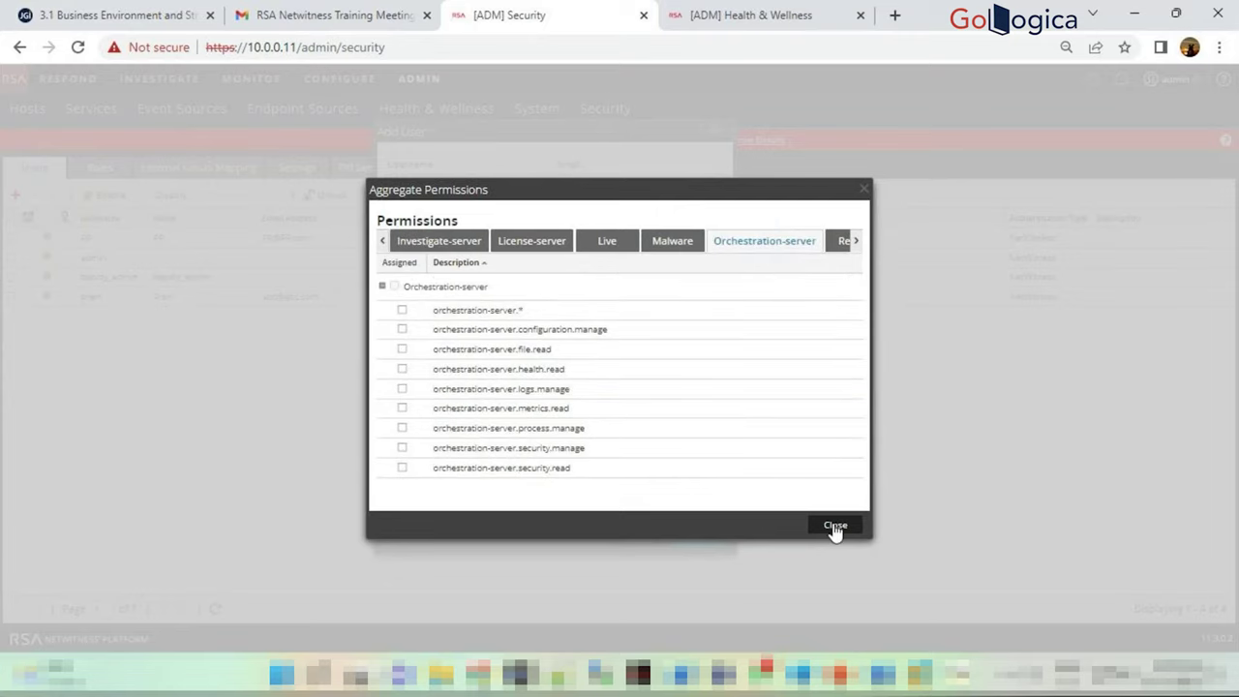
pyautogui.click(836, 525)
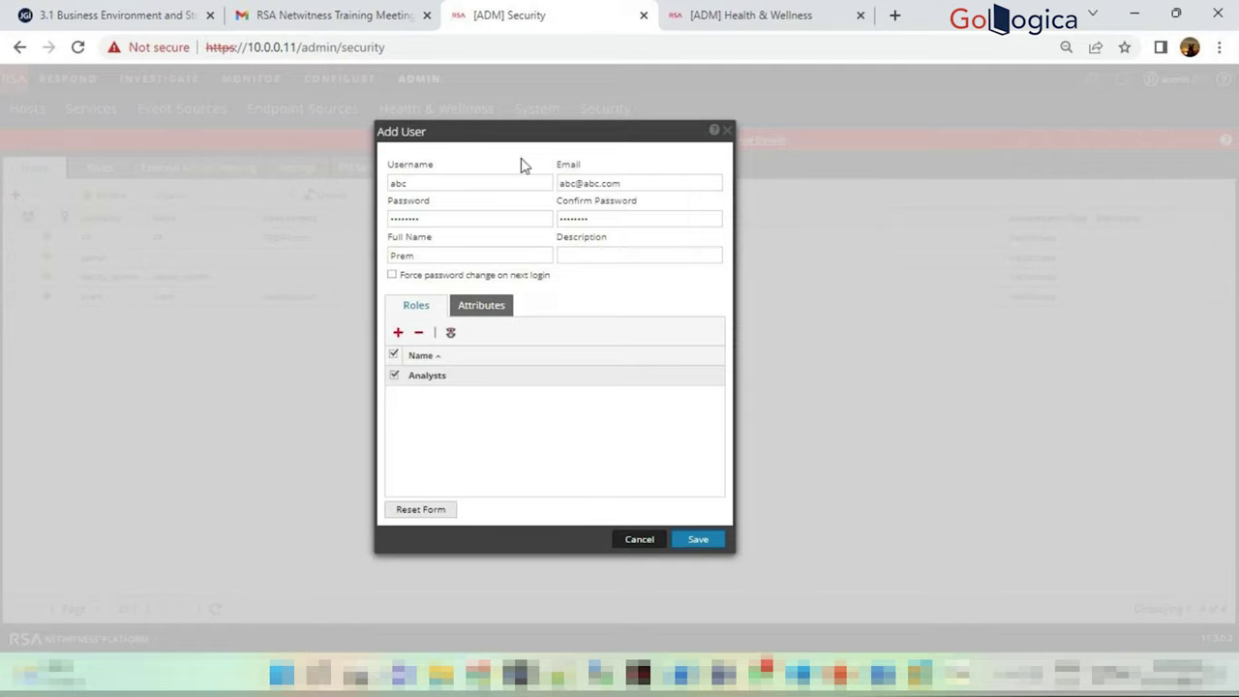
pyautogui.click(639, 540)
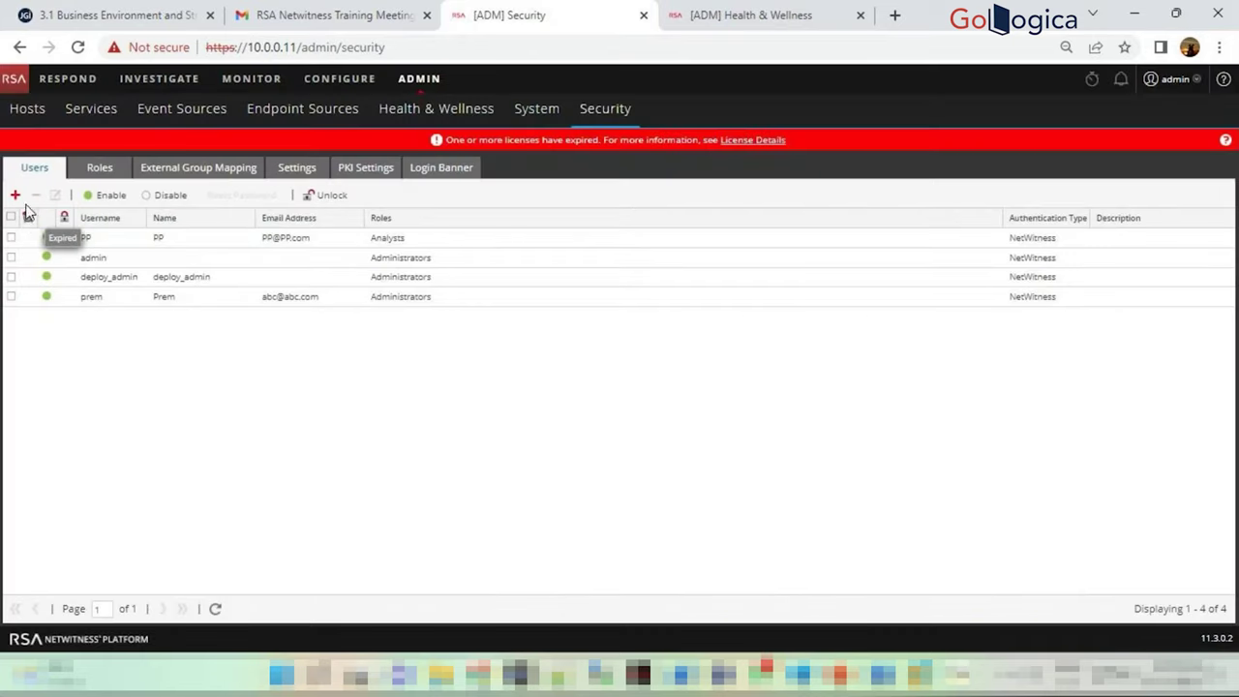
# Select a user, check the SOC_Managers role under Roles, then reselect that user in the Users list
pyautogui.click(78, 245)
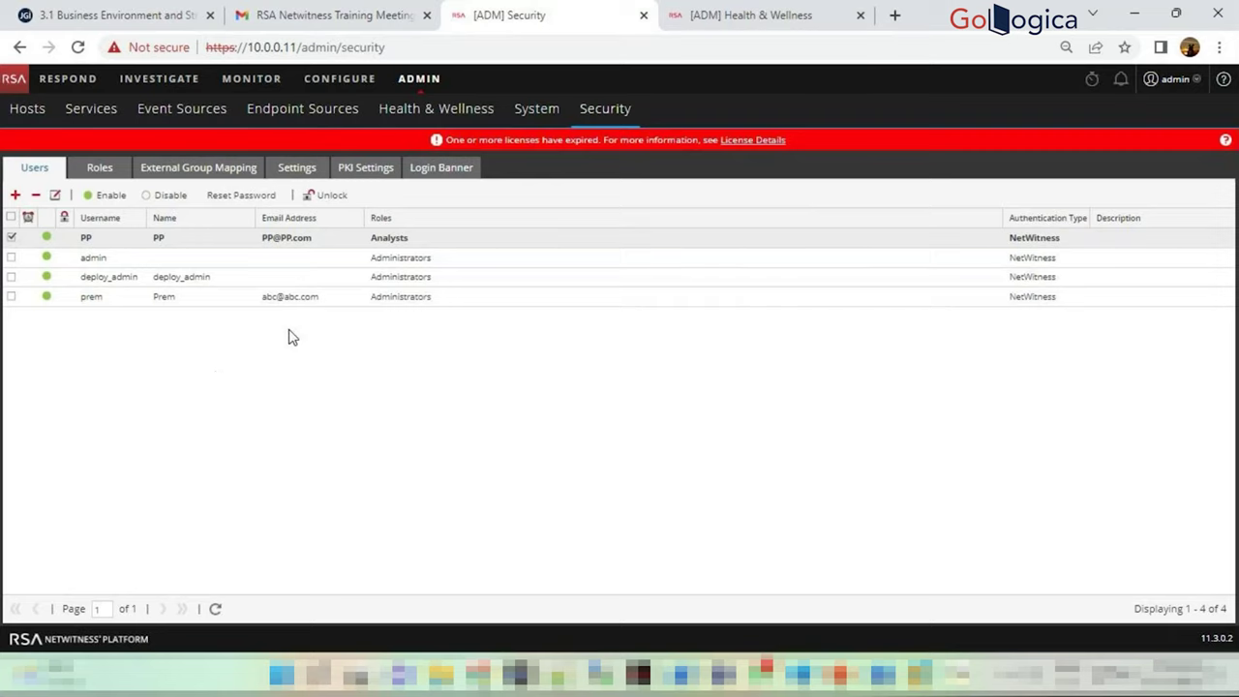
pyautogui.click(100, 169)
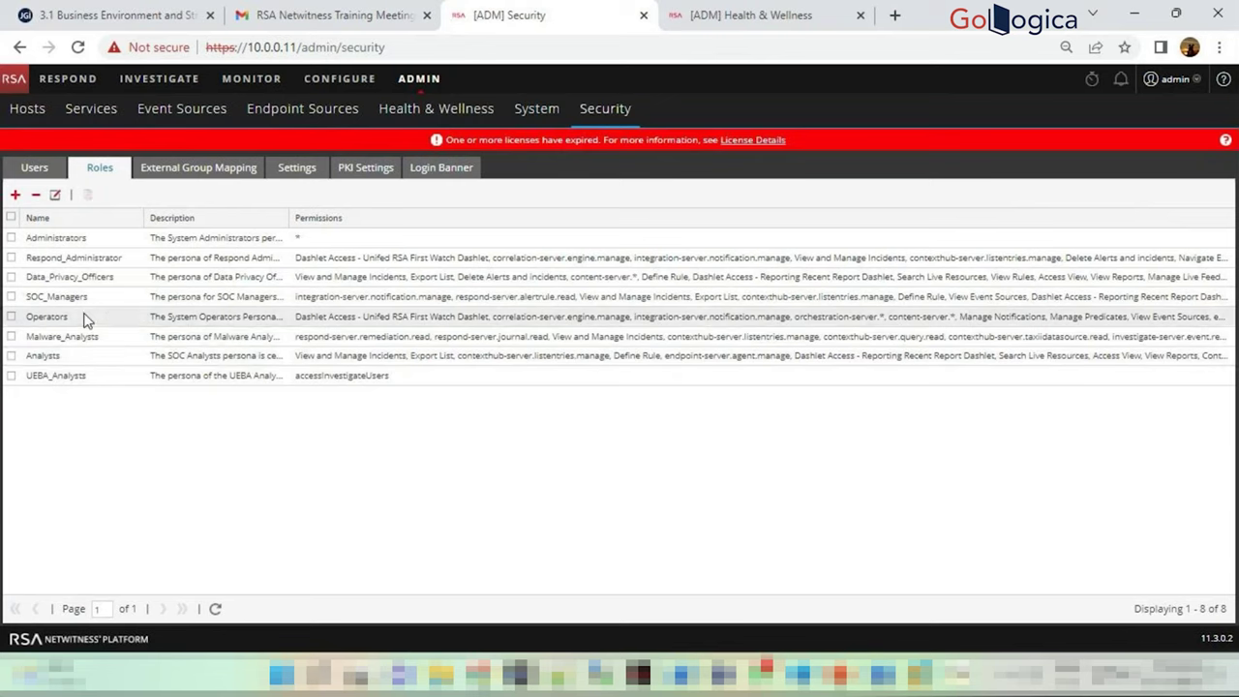
pyautogui.click(48, 297)
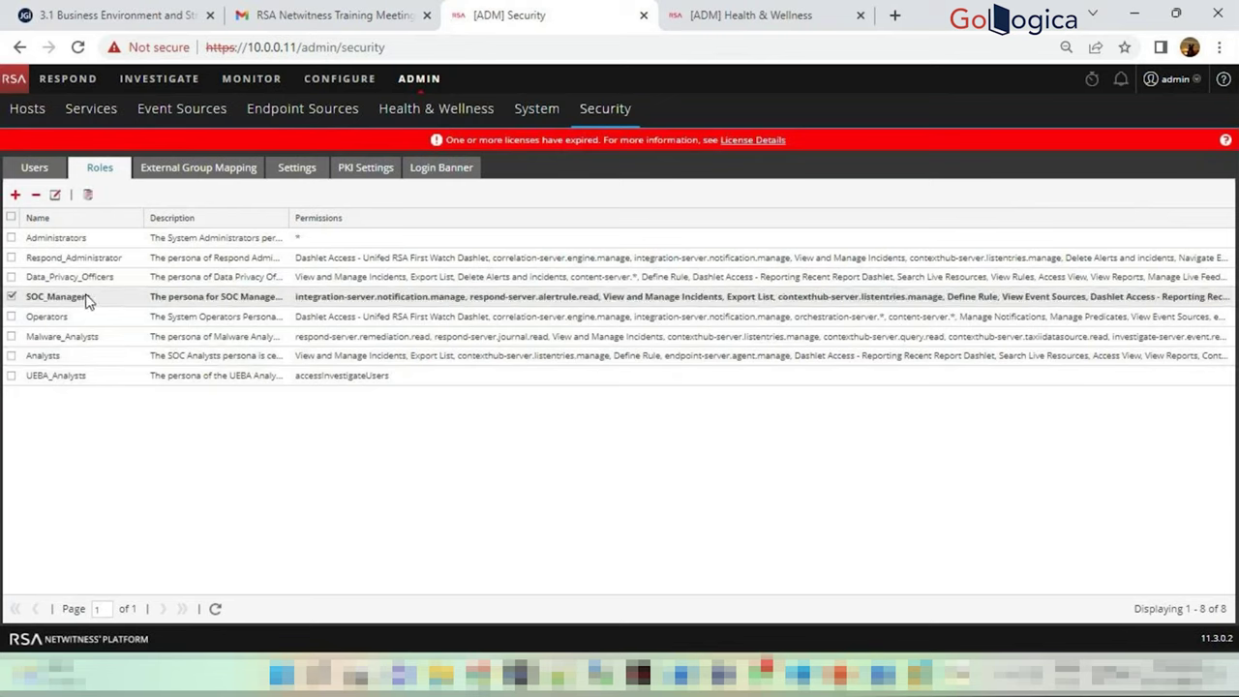
pyautogui.click(36, 169)
pyautogui.click(45, 244)
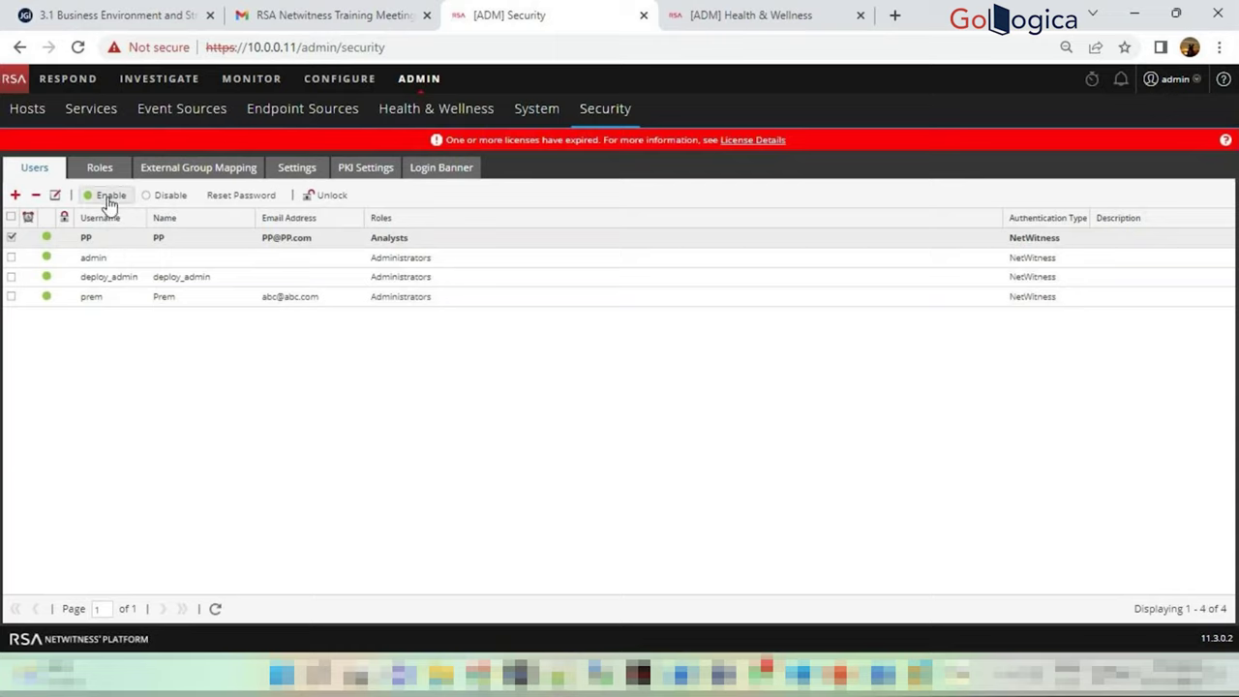
# Unlock the PP account, note the unlock confirmation, then select the PP and admin rows
pyautogui.click(334, 199)
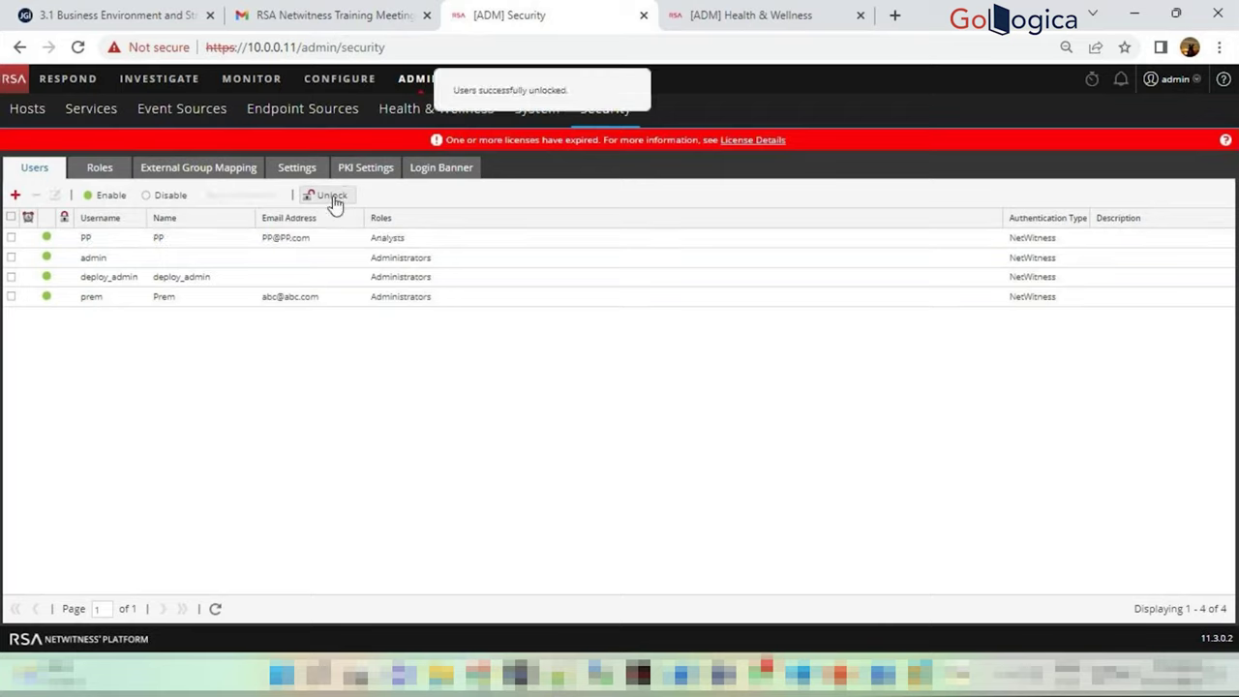
pyautogui.moveTo(481, 90); pyautogui.dragTo(581, 100)
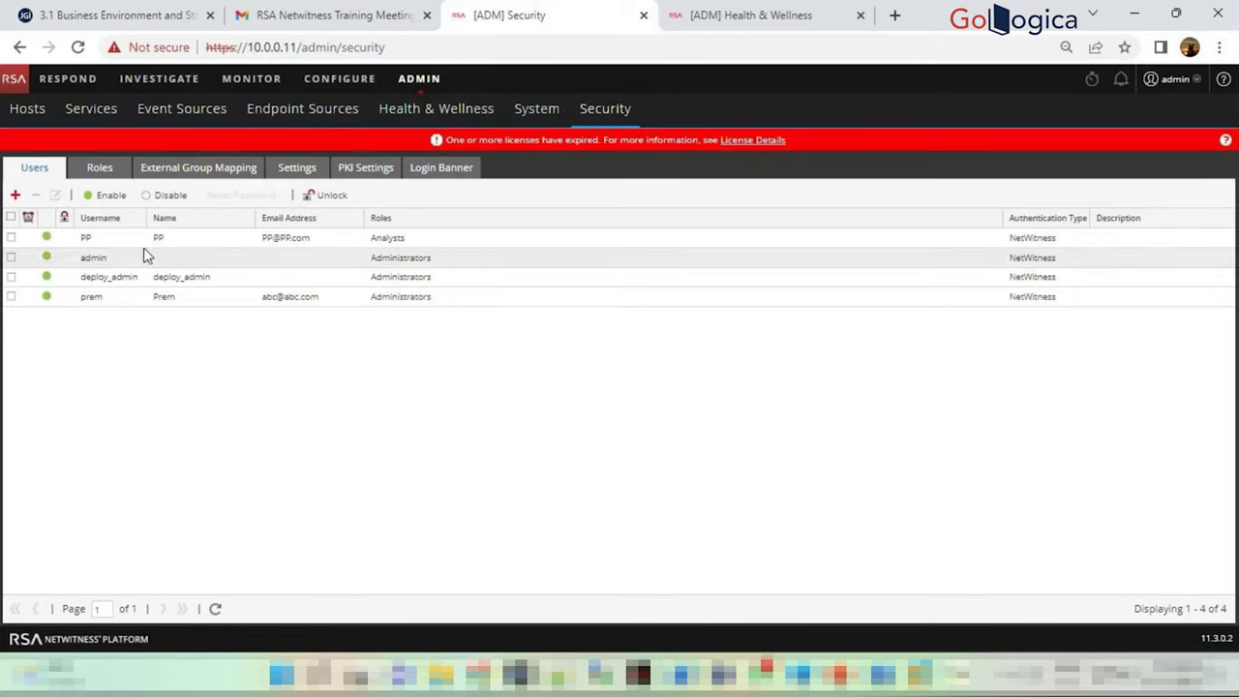
pyautogui.click(12, 237)
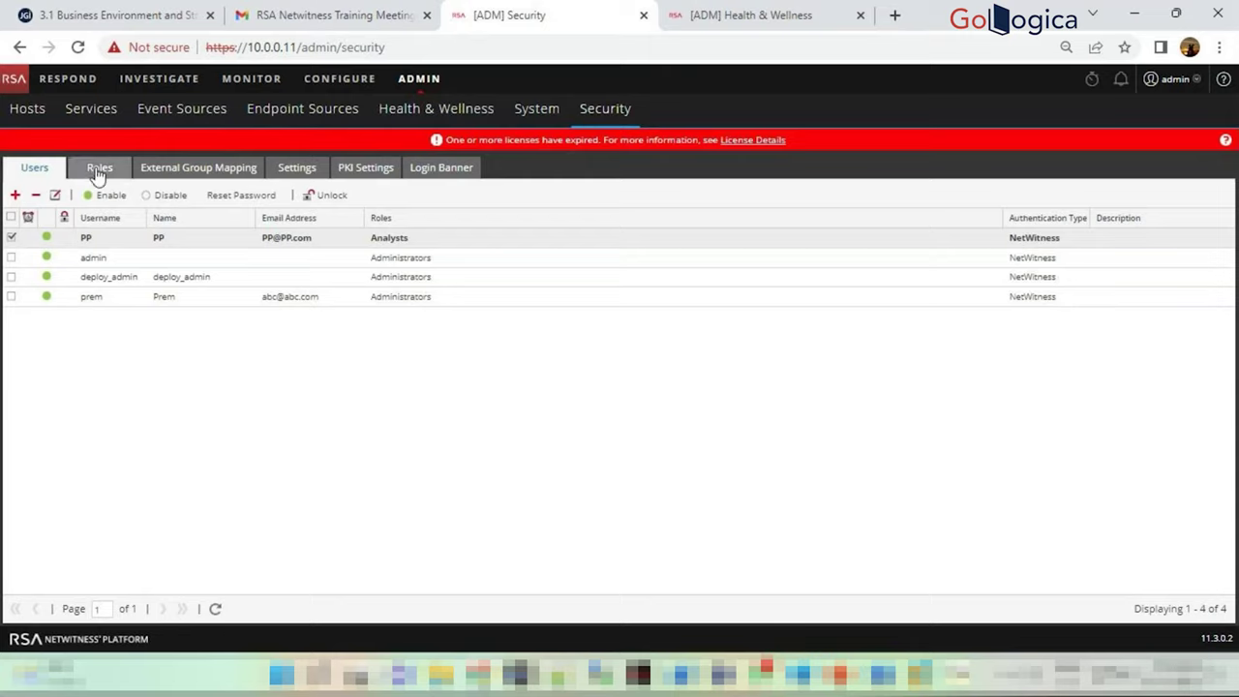
pyautogui.click(33, 167)
pyautogui.click(63, 258)
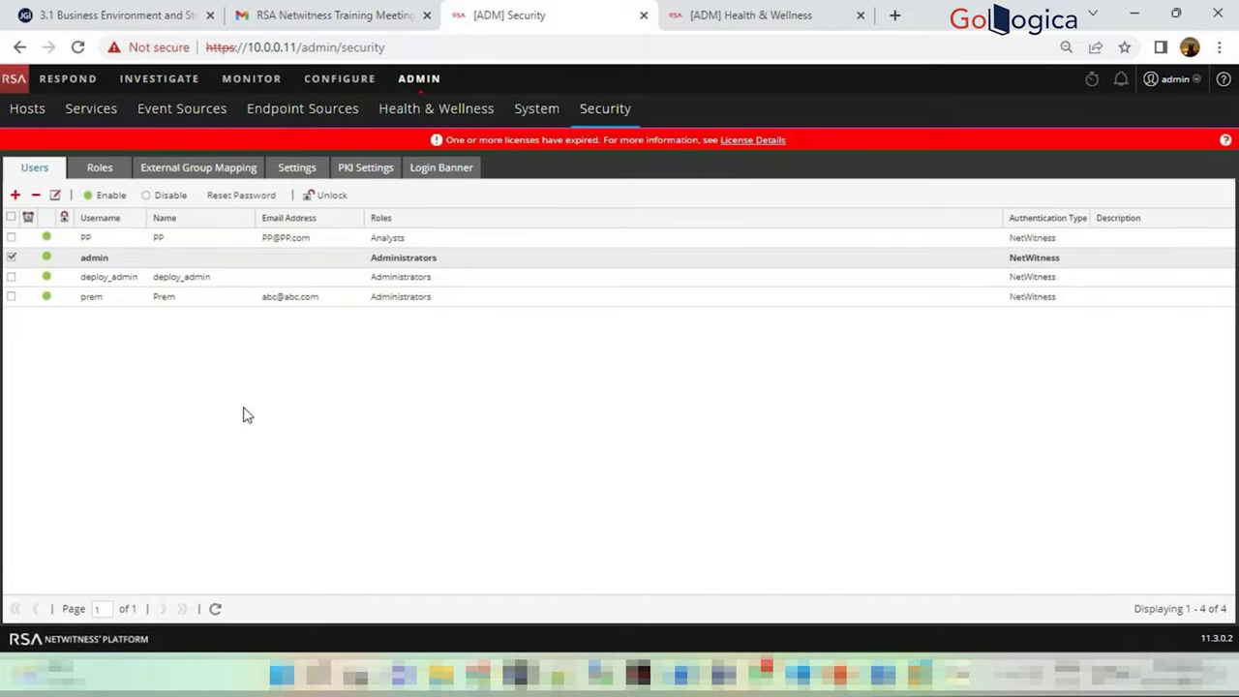
# Read the External Group Mapping notice that Active Directory and PAM authentication aren't configured
pyautogui.click(200, 173)
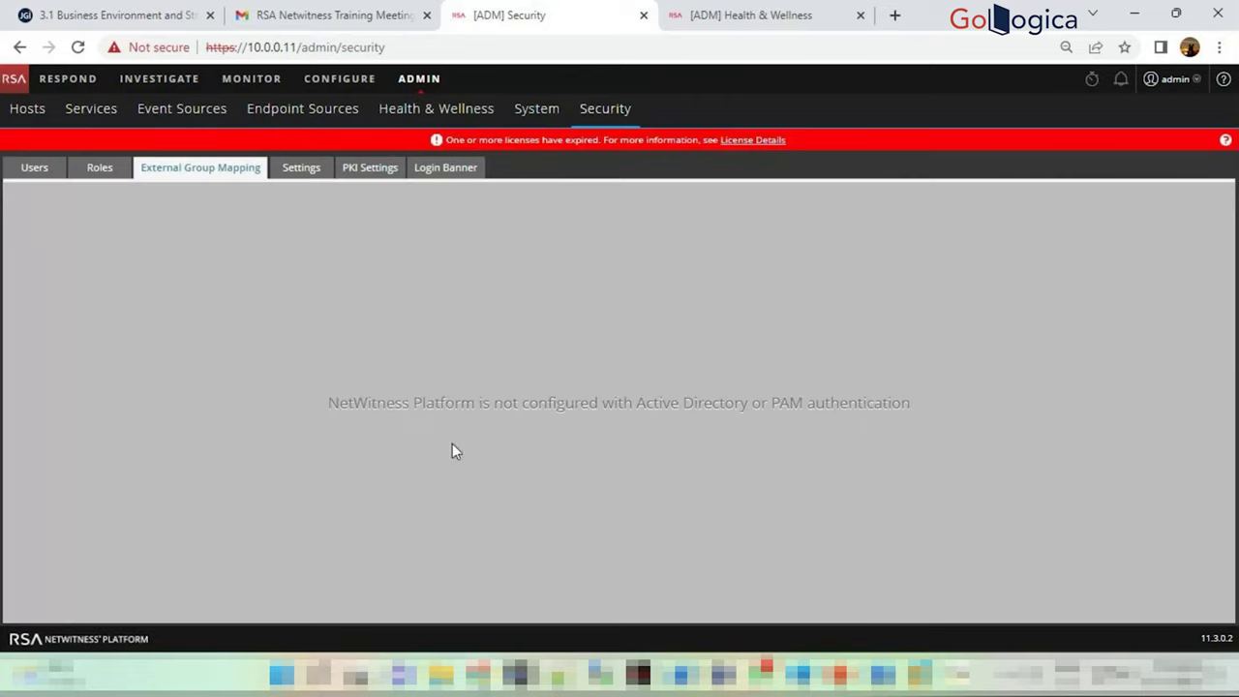
pyautogui.moveTo(761, 408); pyautogui.dragTo(904, 401)
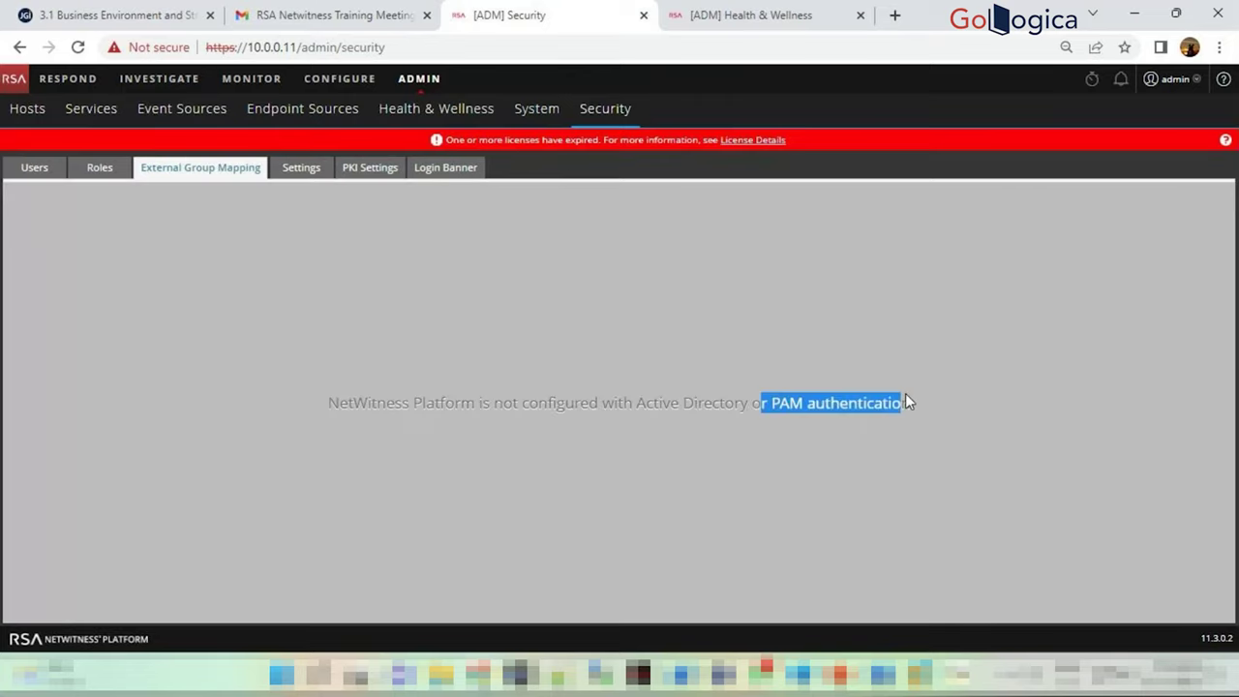
pyautogui.click(654, 412)
pyautogui.moveTo(645, 408); pyautogui.dragTo(754, 404)
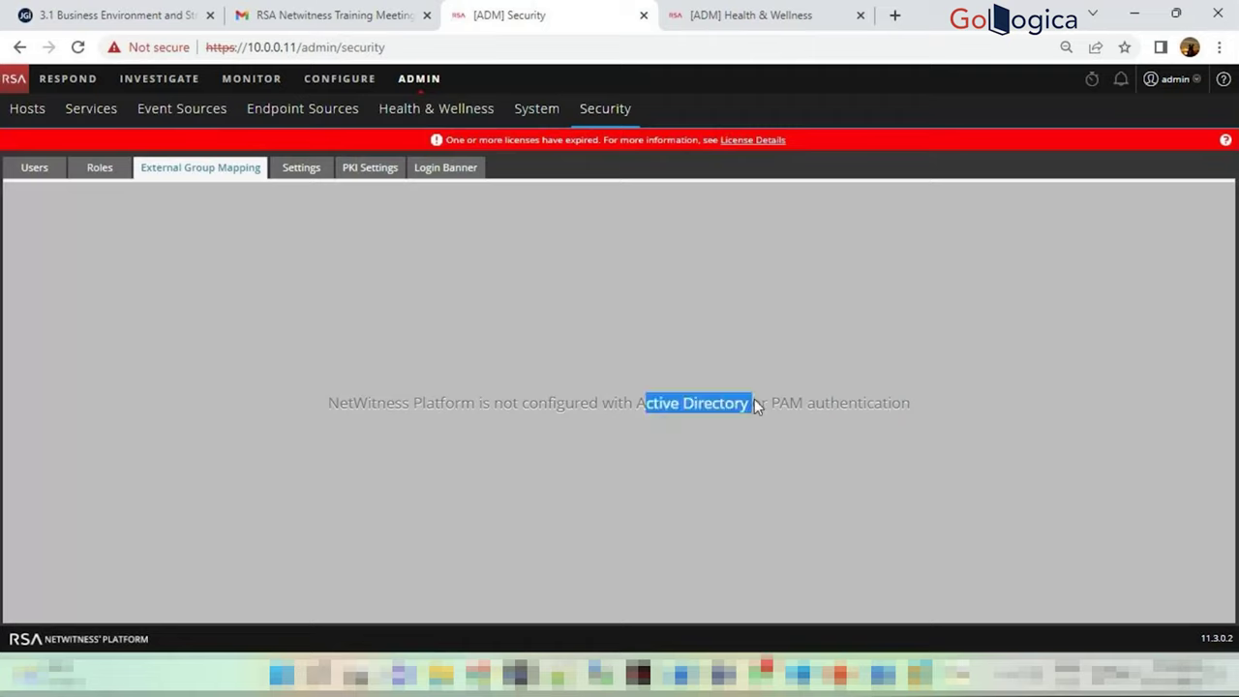
pyautogui.click(317, 350)
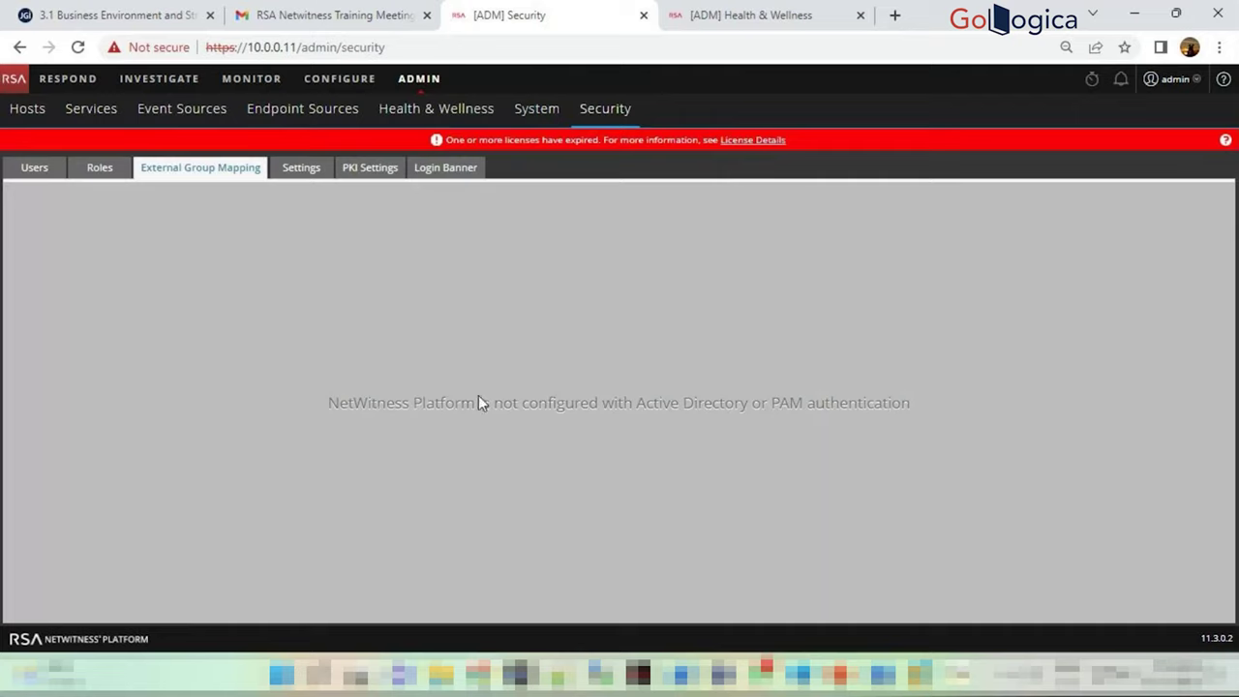
pyautogui.moveTo(332, 405); pyautogui.dragTo(895, 406)
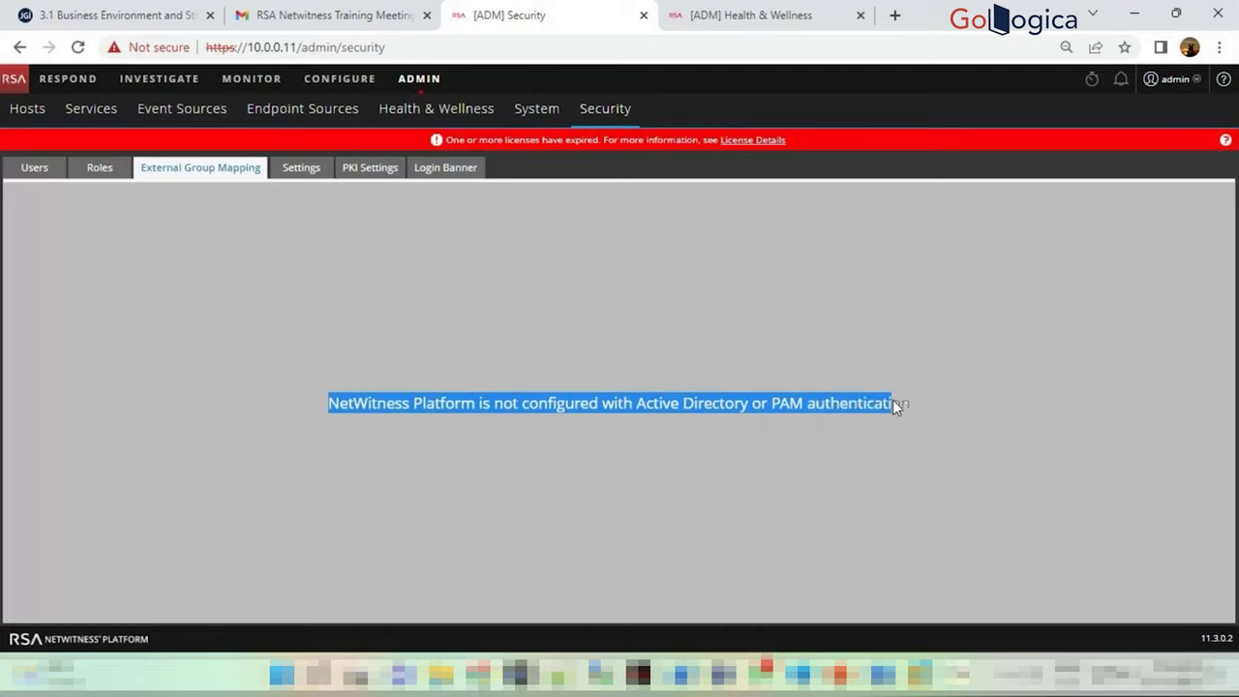
pyautogui.click(302, 415)
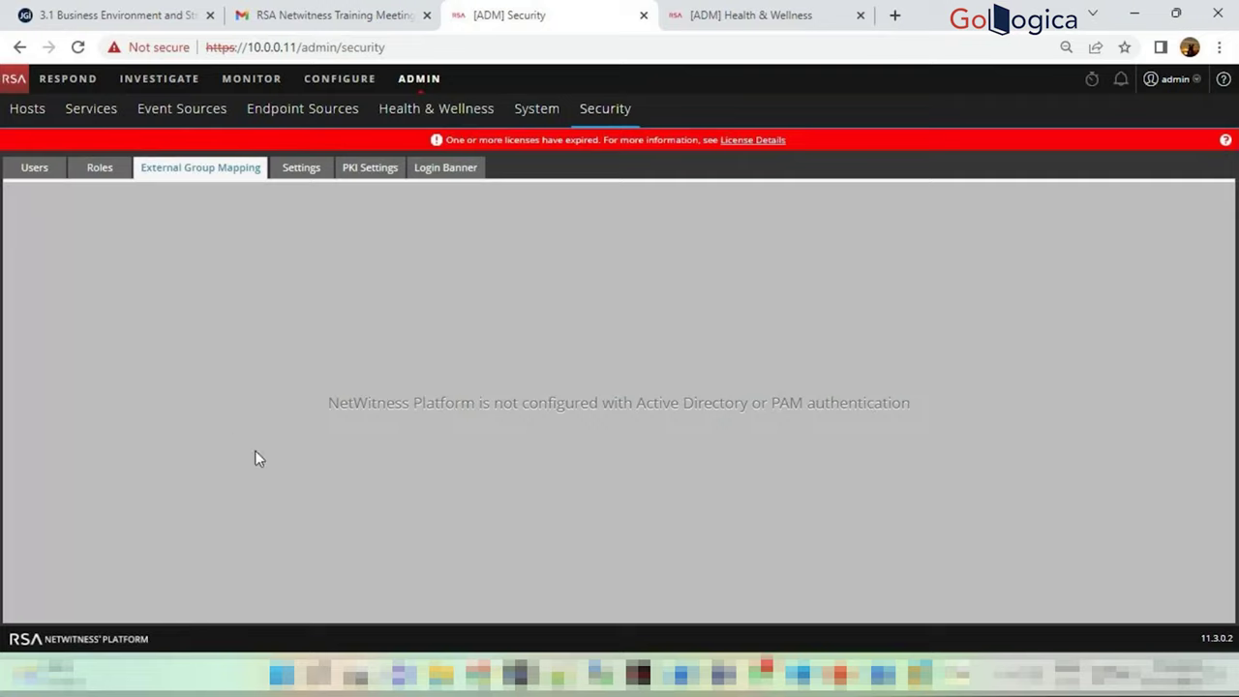
pyautogui.click(118, 172)
# Show the security Settings: minimum password length 9, 5 login failures, 480-minute session timeout
pyautogui.click(300, 169)
pyautogui.scroll(-4, 312, 331)
pyautogui.scroll(5, 312, 331)
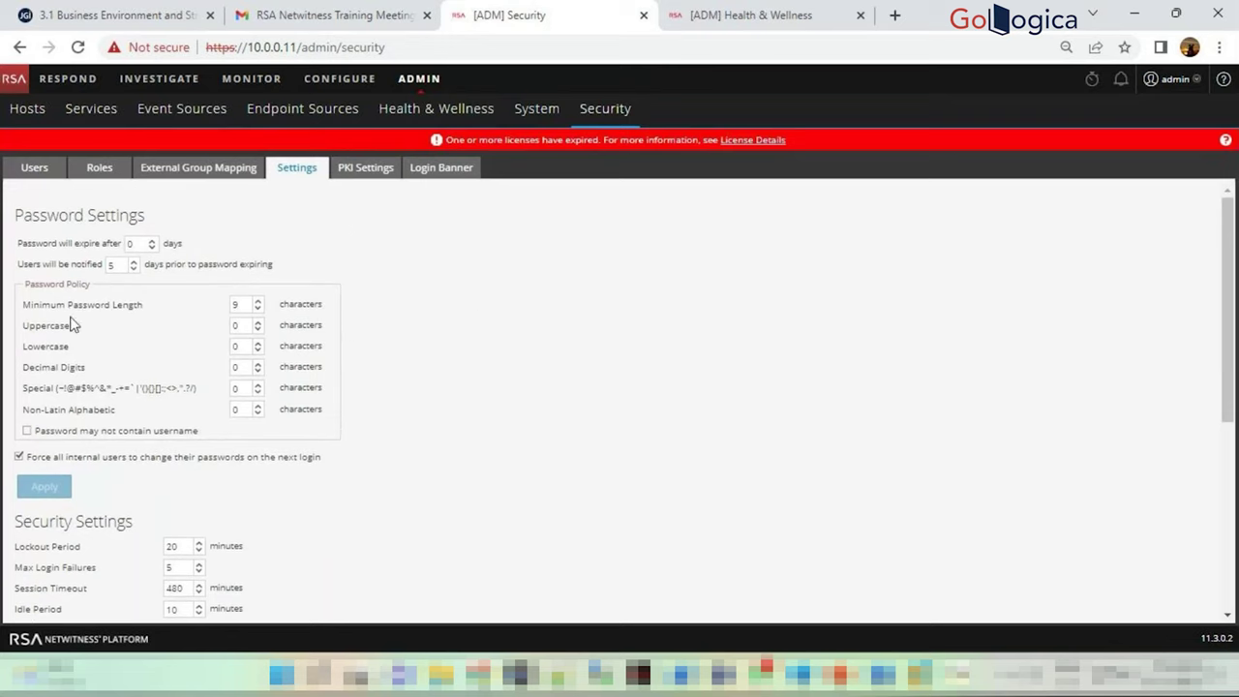
# Show the PKI Settings page, with no server certificates or trusted CAs listed
pyautogui.click(366, 167)
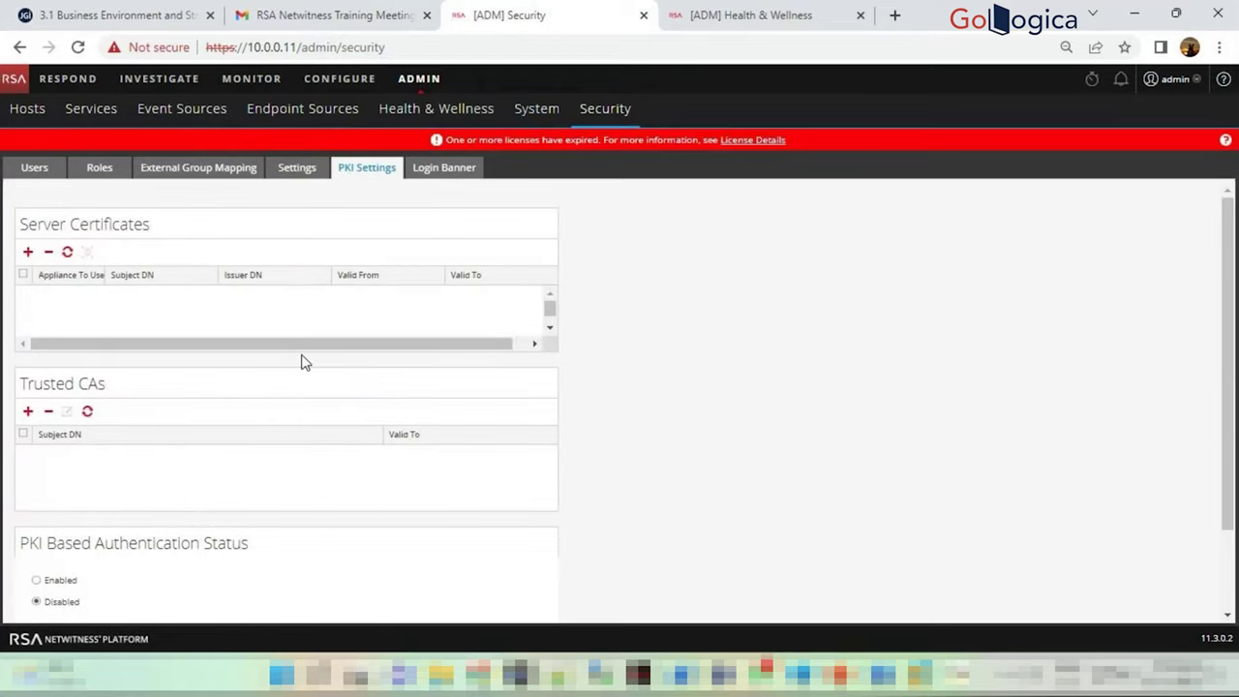
pyautogui.scroll(-2, 301, 360)
pyautogui.scroll(2, 303, 360)
pyautogui.scroll(-2, 304, 359)
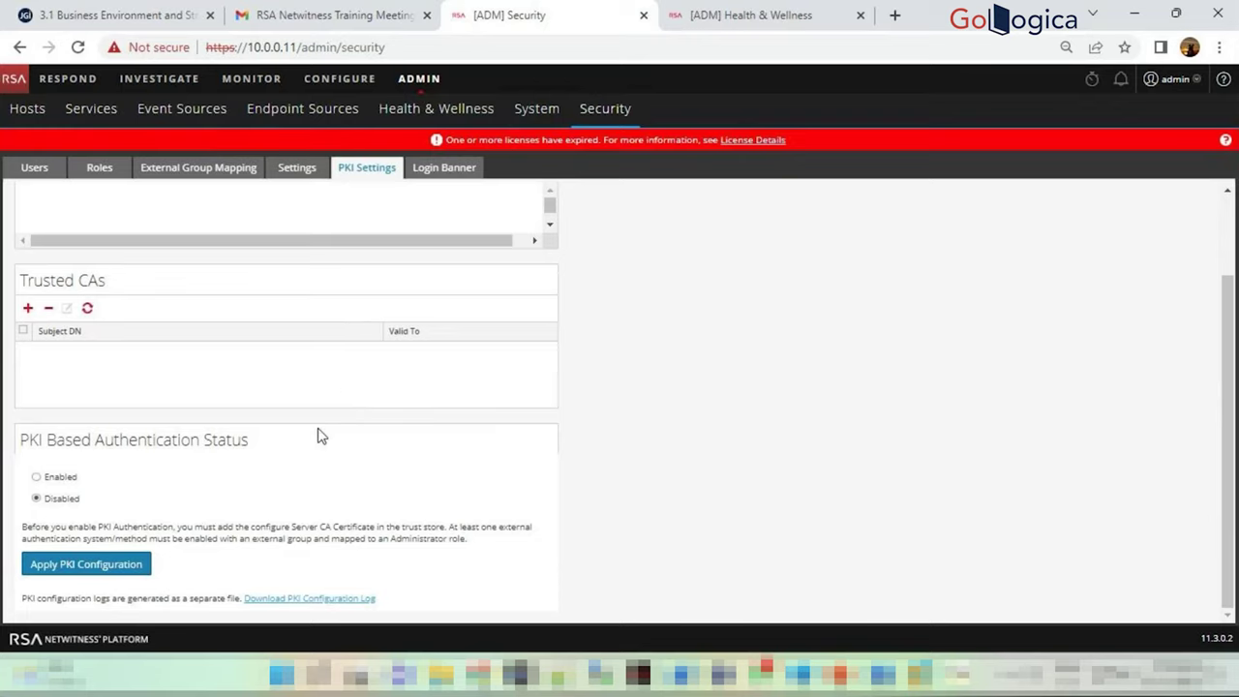
pyautogui.scroll(2, 246, 482)
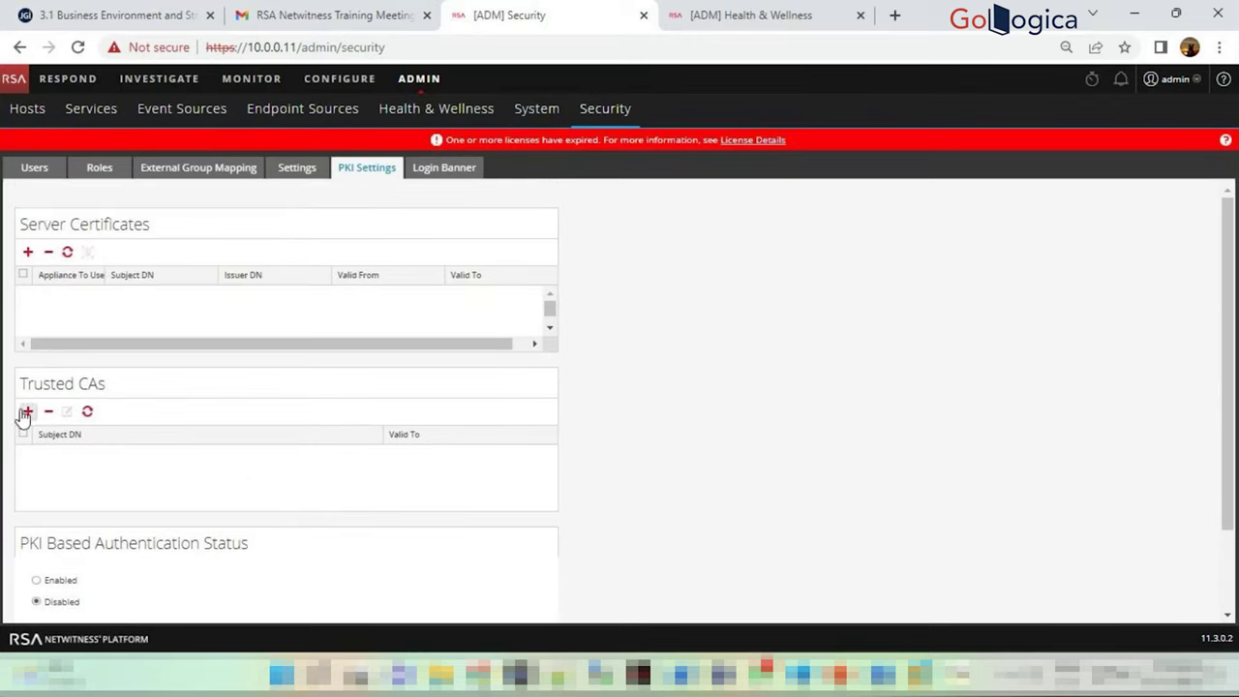
# Check in the Certificate Viewer that the site certificate expires January 10, 2023
pyautogui.click(144, 45)
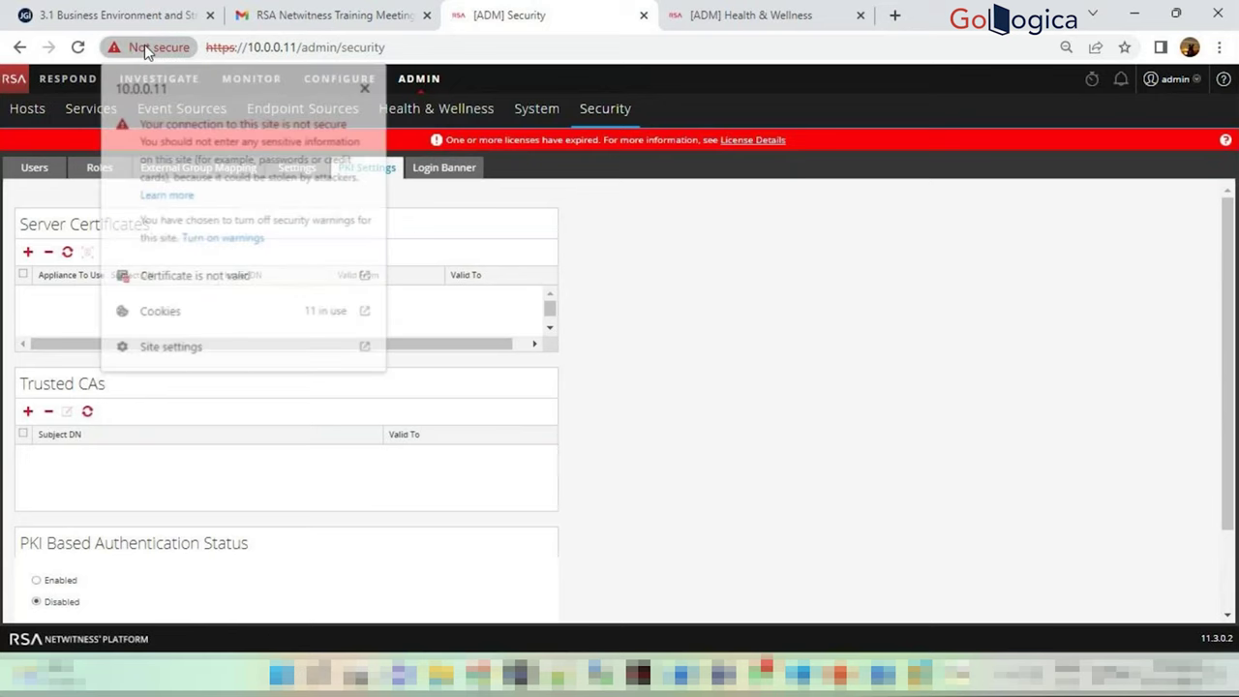
pyautogui.click(218, 277)
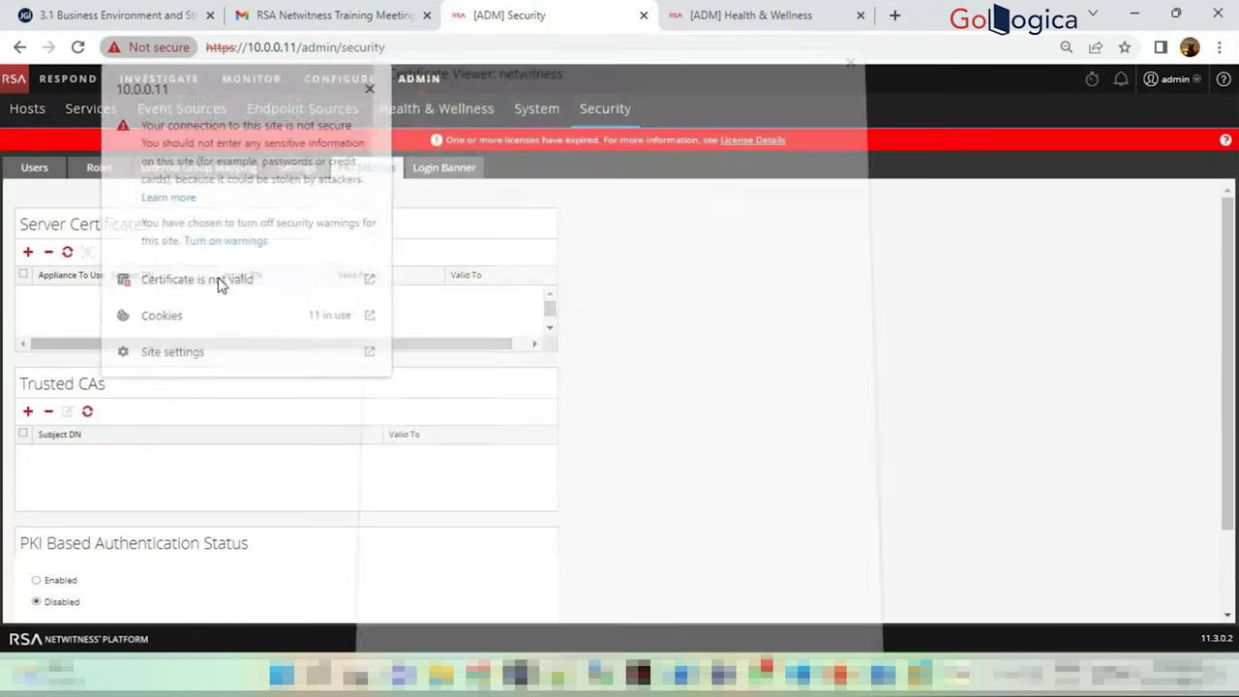
pyautogui.moveTo(587, 418); pyautogui.dragTo(672, 424)
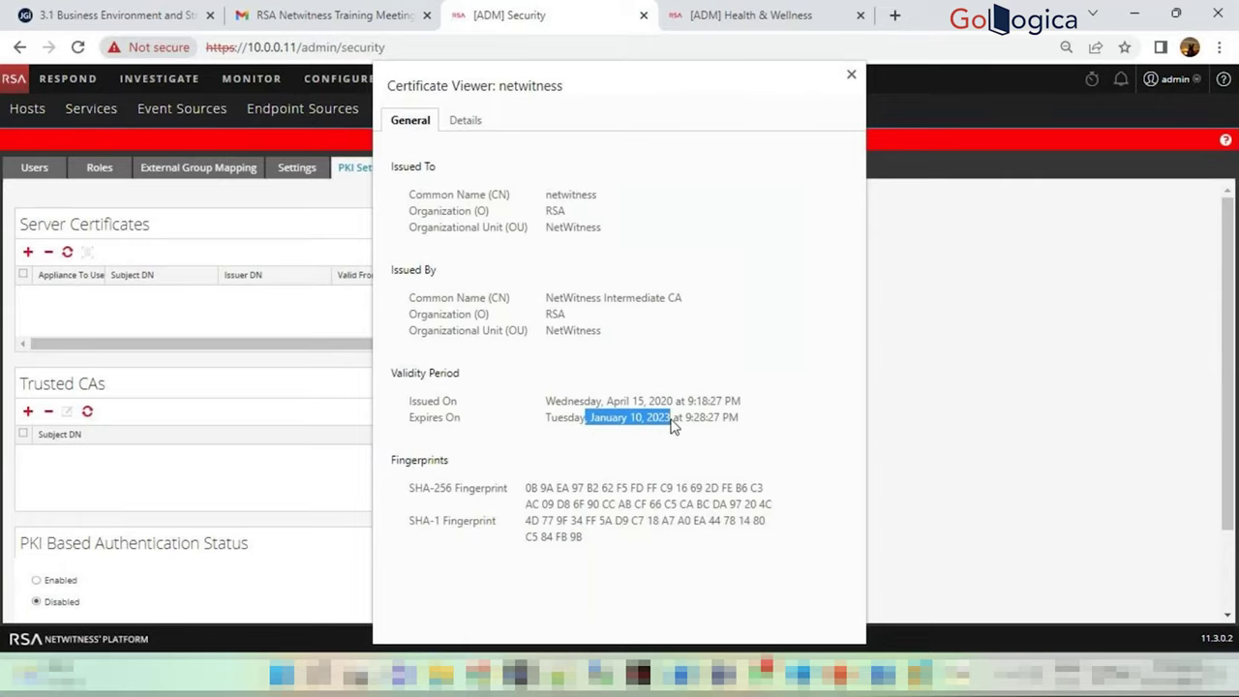
pyautogui.click(674, 423)
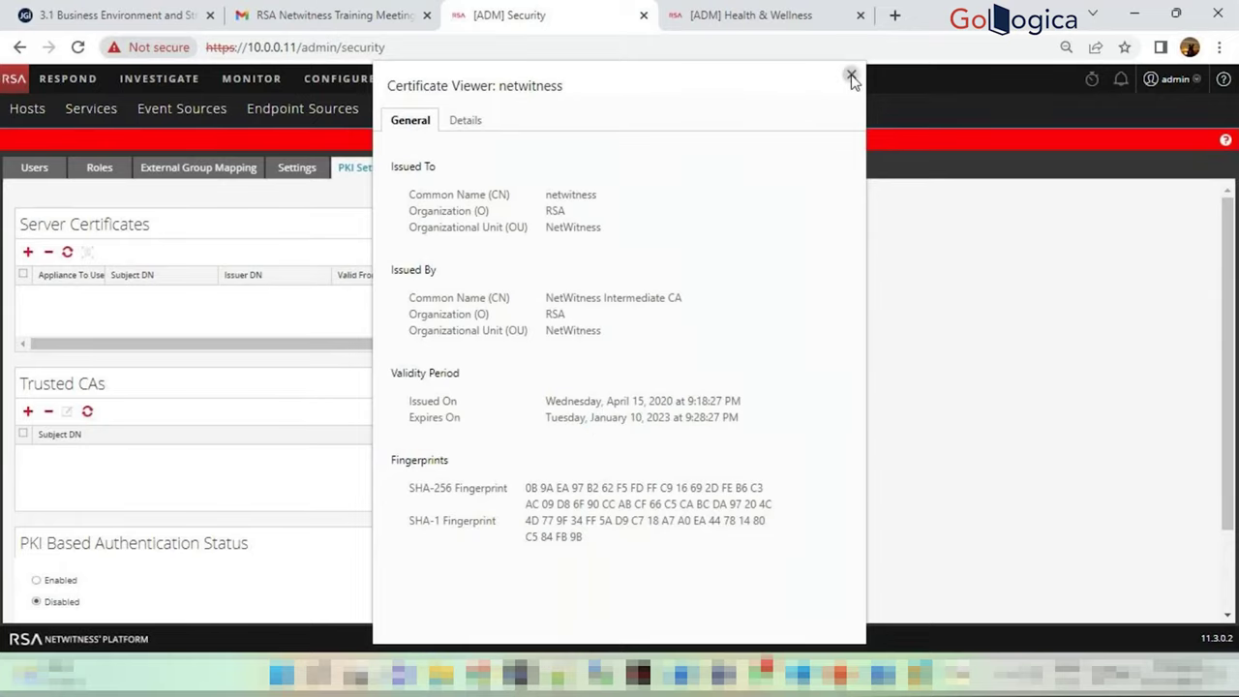
pyautogui.click(850, 75)
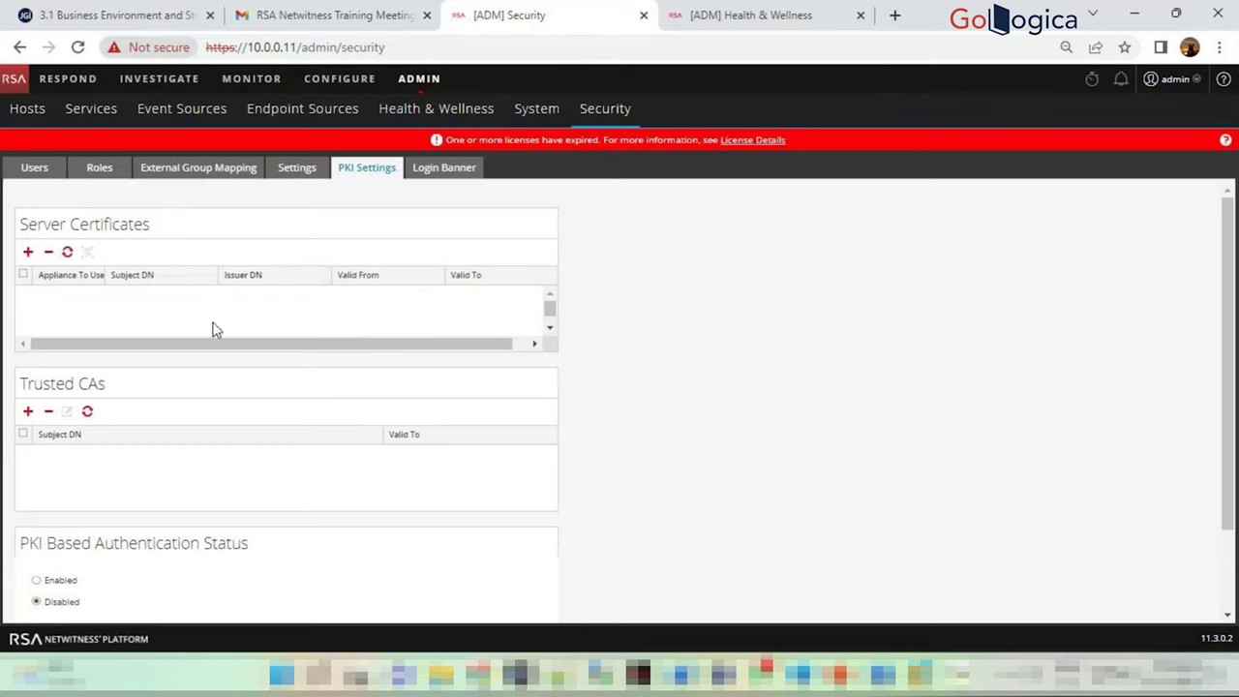
pyautogui.click(475, 167)
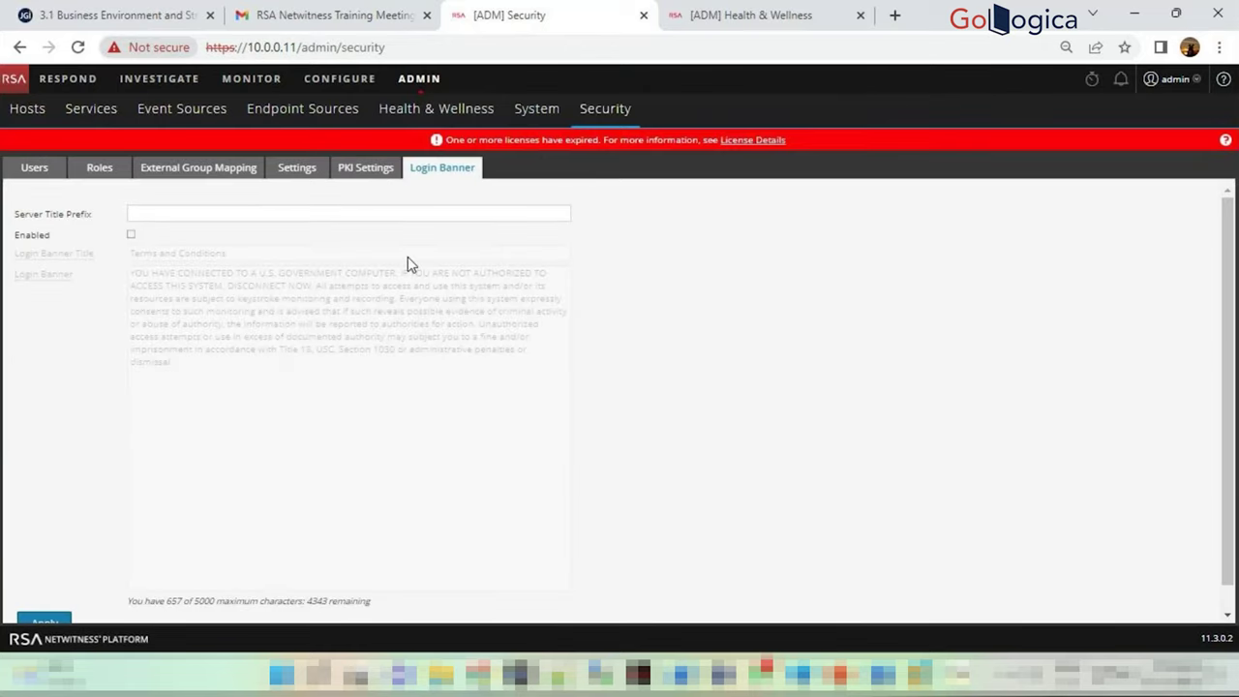
# Enable the login banner to read its Terms and Conditions text, then disable it again
pyautogui.click(130, 234)
pyautogui.moveTo(183, 362); pyautogui.dragTo(126, 280)
pyautogui.click(199, 382)
pyautogui.moveTo(199, 373); pyautogui.dragTo(127, 273)
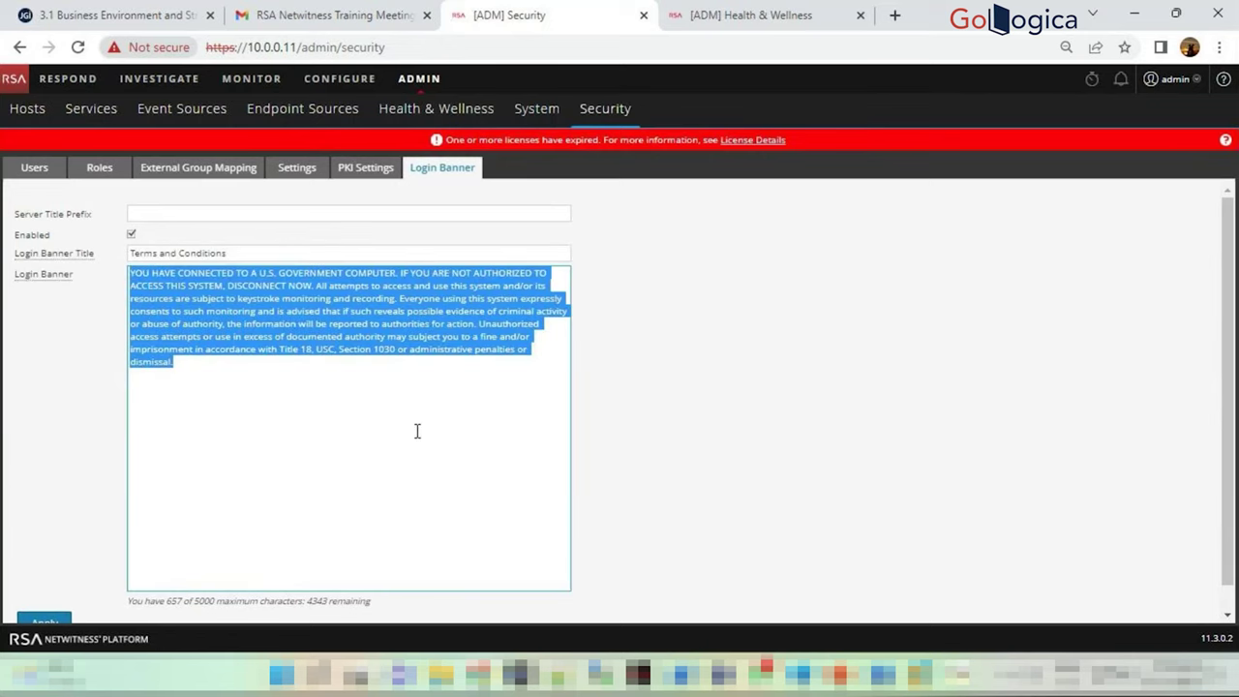
pyautogui.click(325, 395)
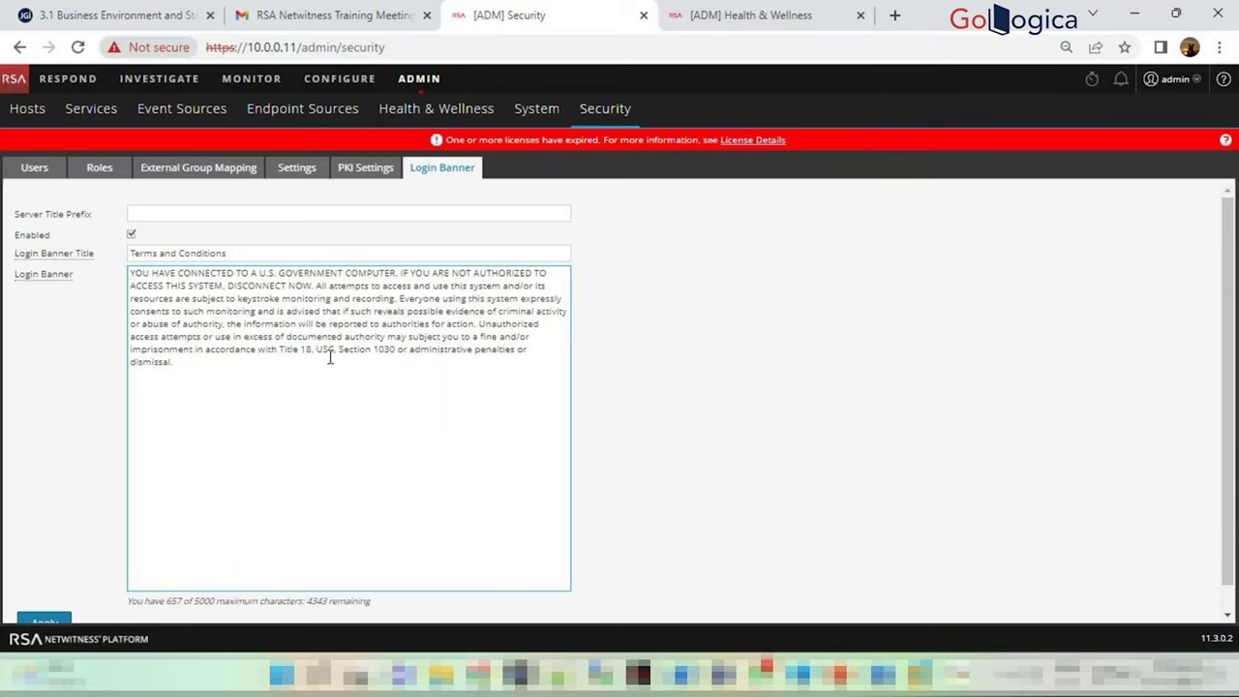
pyautogui.click(131, 235)
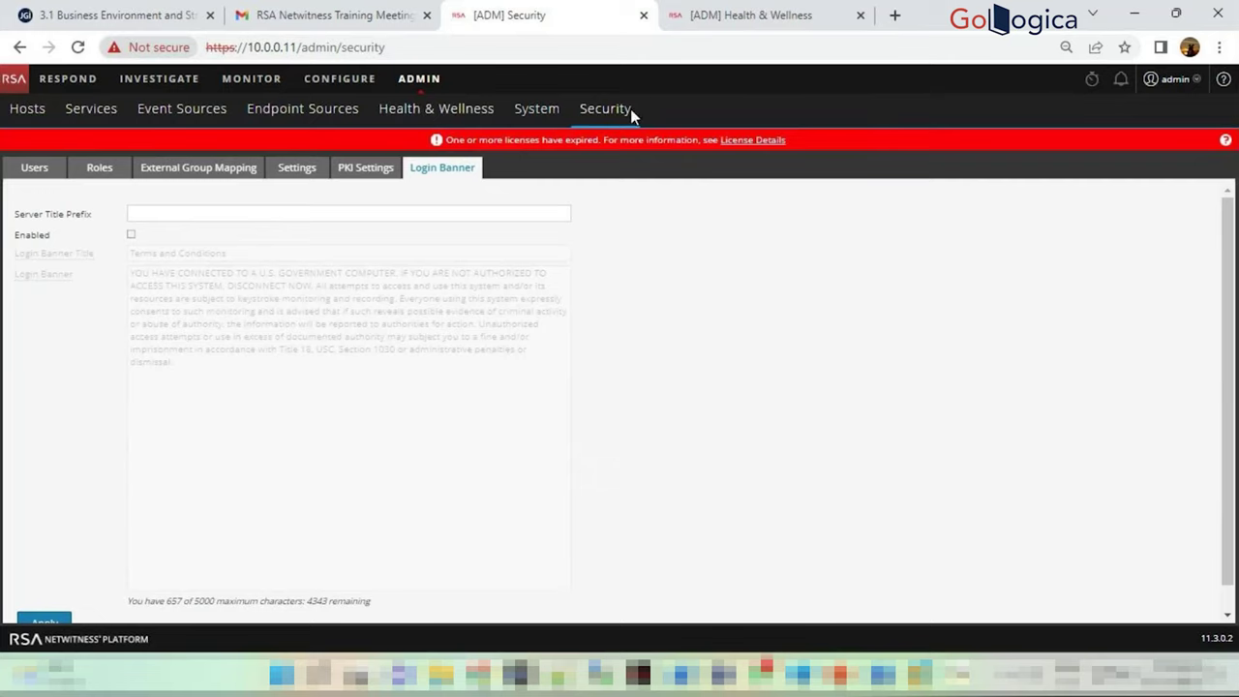
pyautogui.click(531, 114)
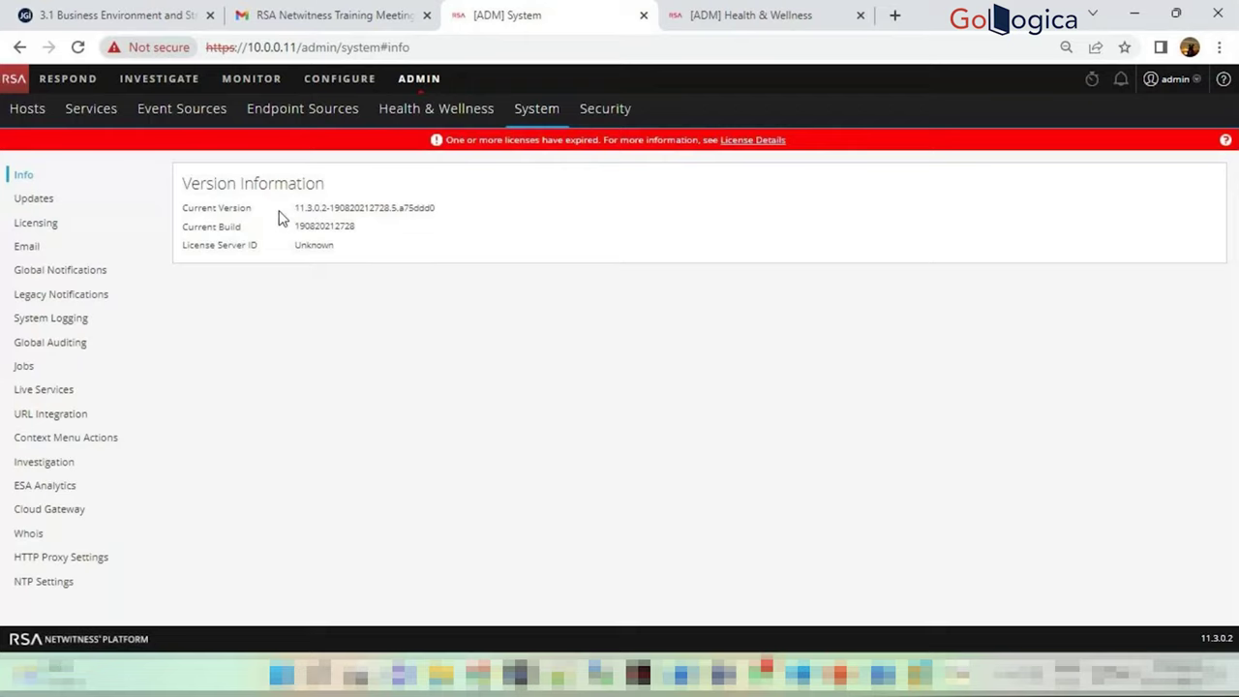
# Check the Unknown License Server ID, view the Updates settings, then show Health & Wellness alarms
pyautogui.doubleClick(319, 247)
pyautogui.click(332, 244)
pyautogui.moveTo(334, 245); pyautogui.dragTo(295, 248)
pyautogui.click(651, 187)
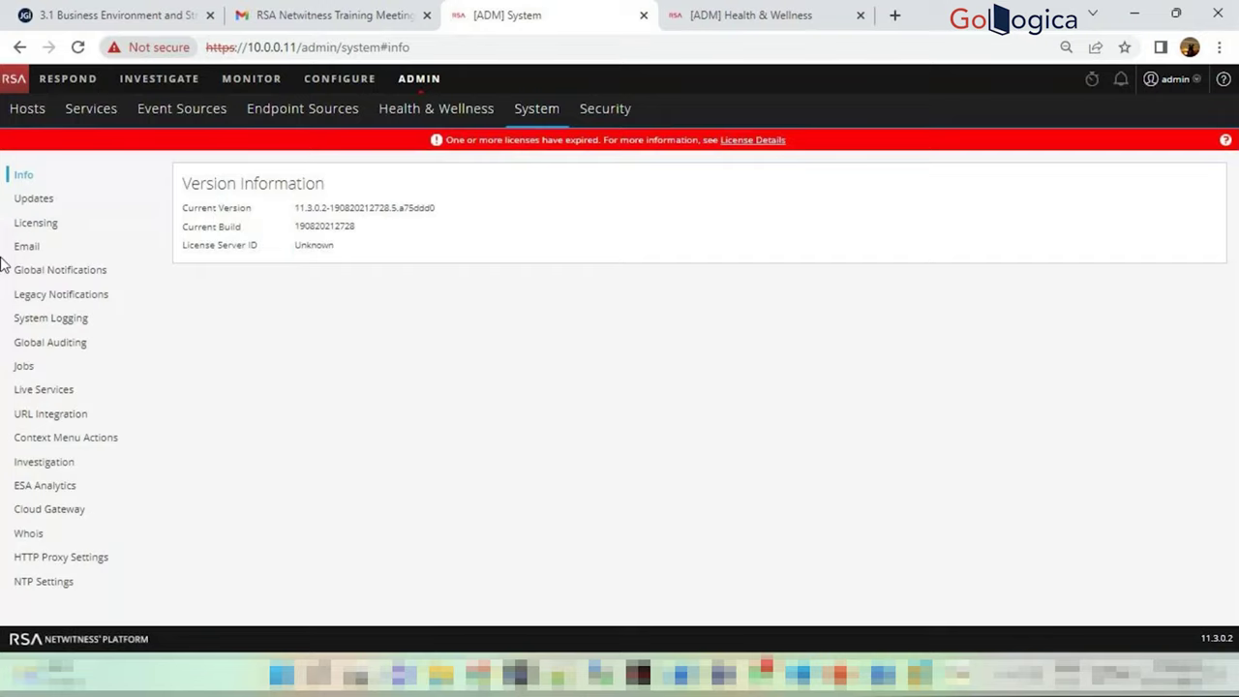
pyautogui.click(39, 200)
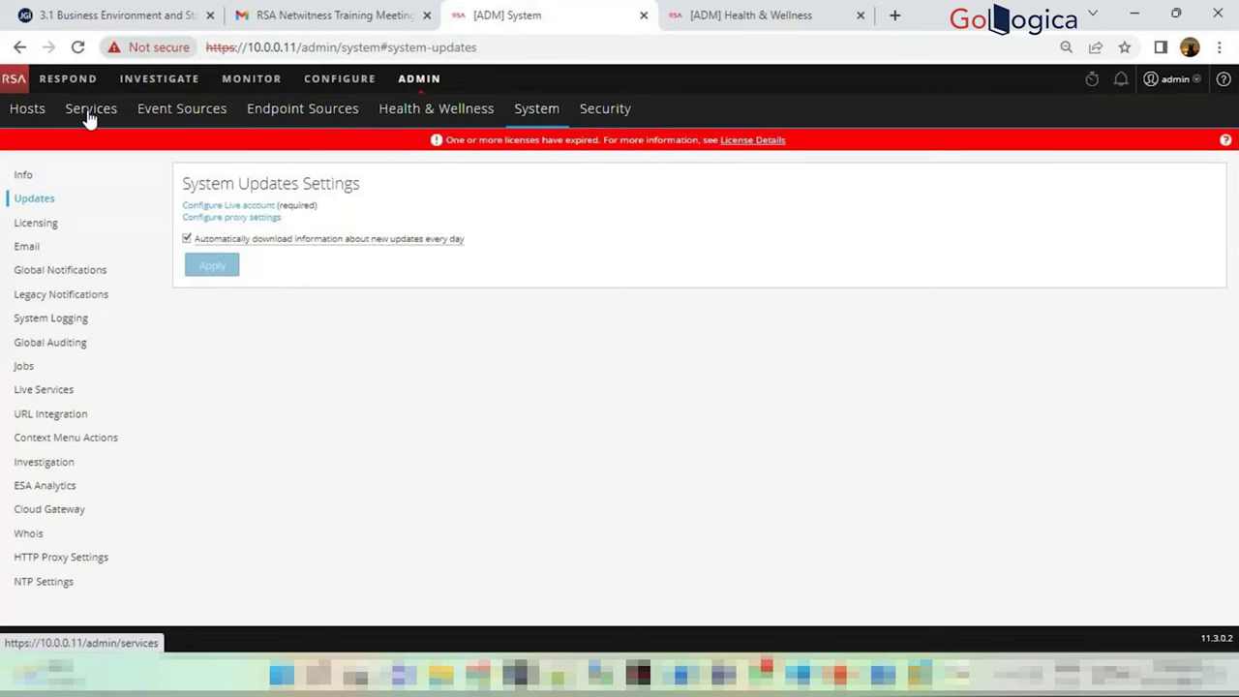
pyautogui.click(720, 12)
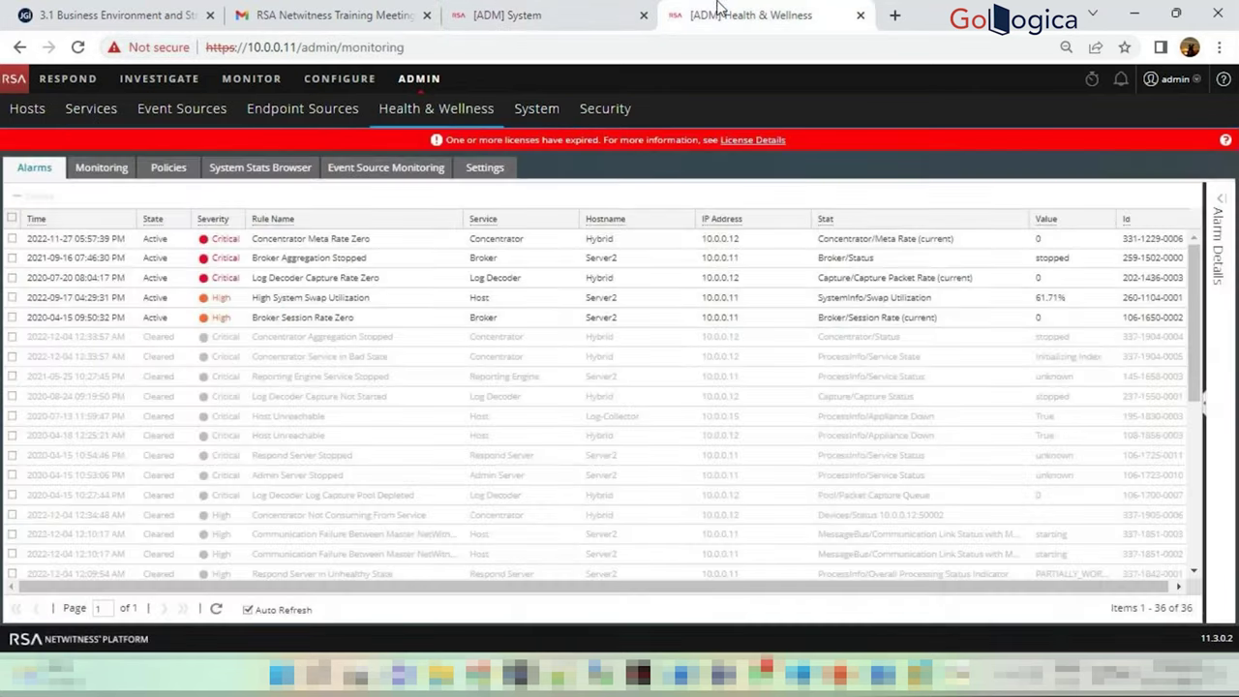
# Move from the Services list to the Hosts list and tick the ESA host
pyautogui.click(70, 109)
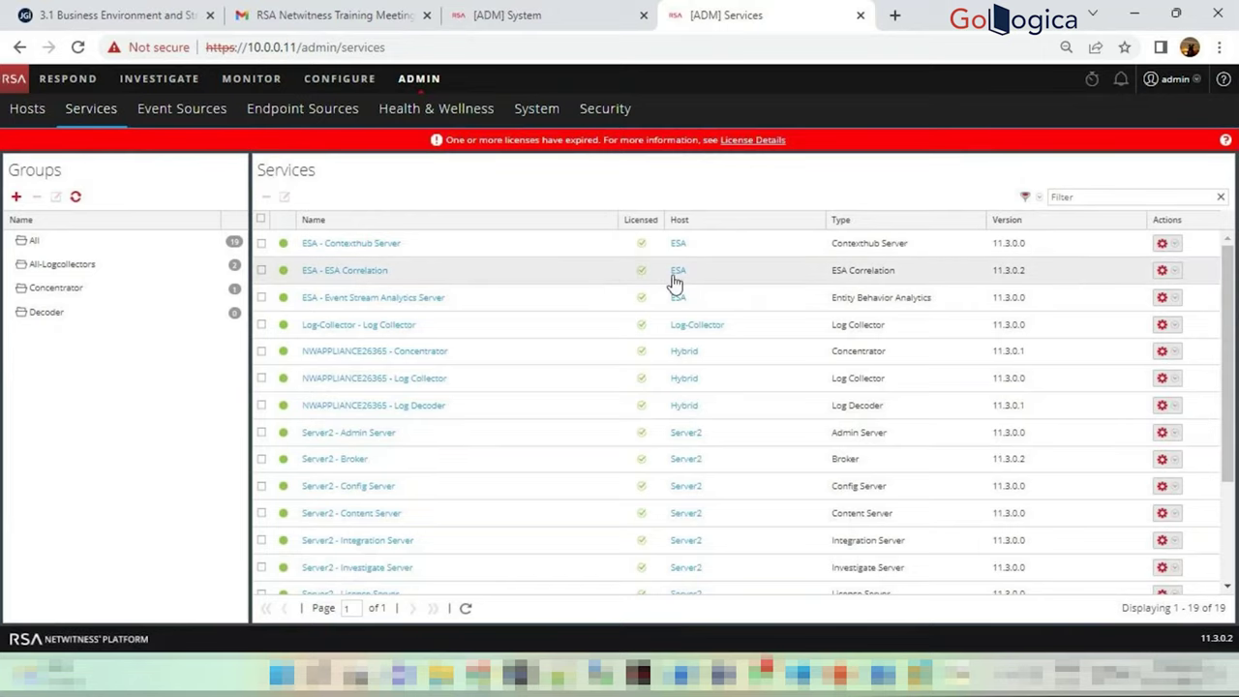
pyautogui.click(28, 109)
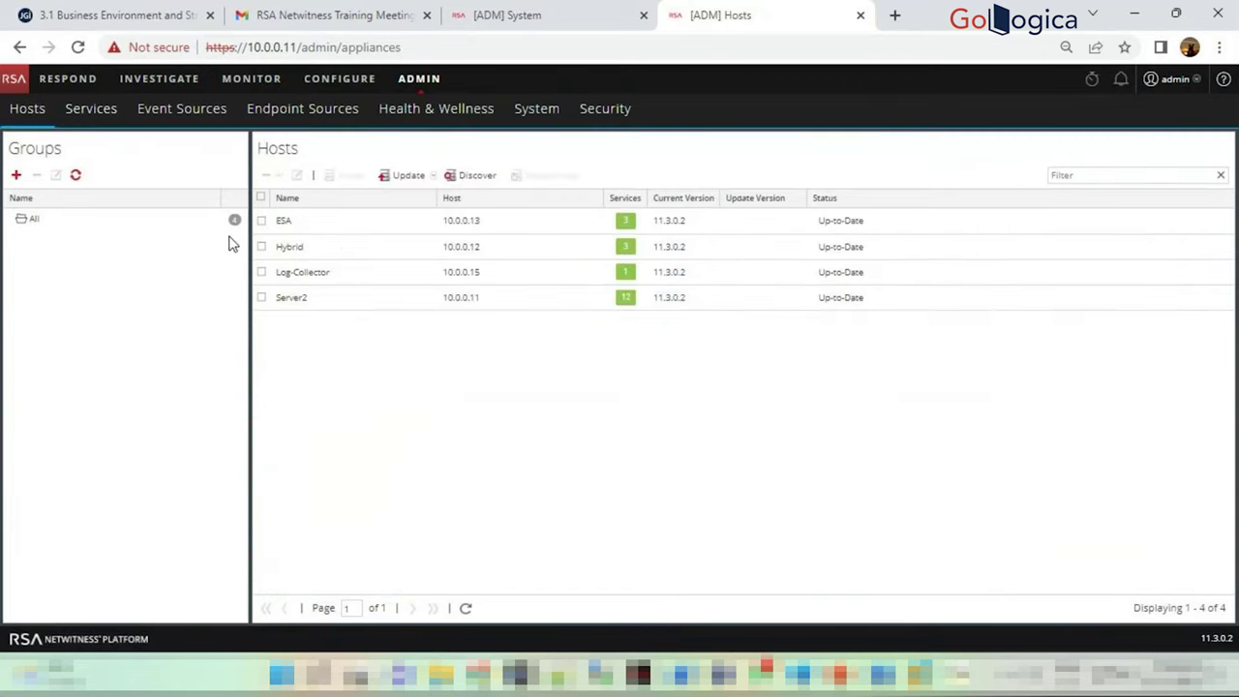
pyautogui.click(263, 243)
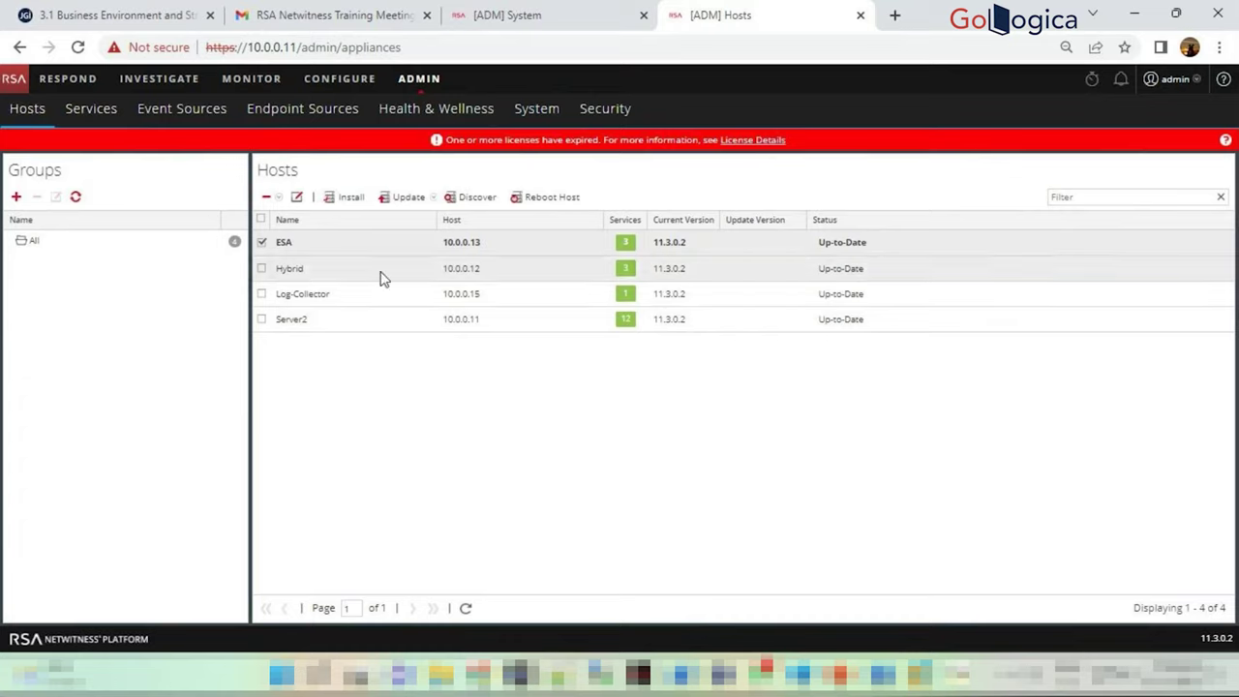
# Run Check for Updates on the ESA host and dismiss the Live CMS not-configured error
pyautogui.click(432, 200)
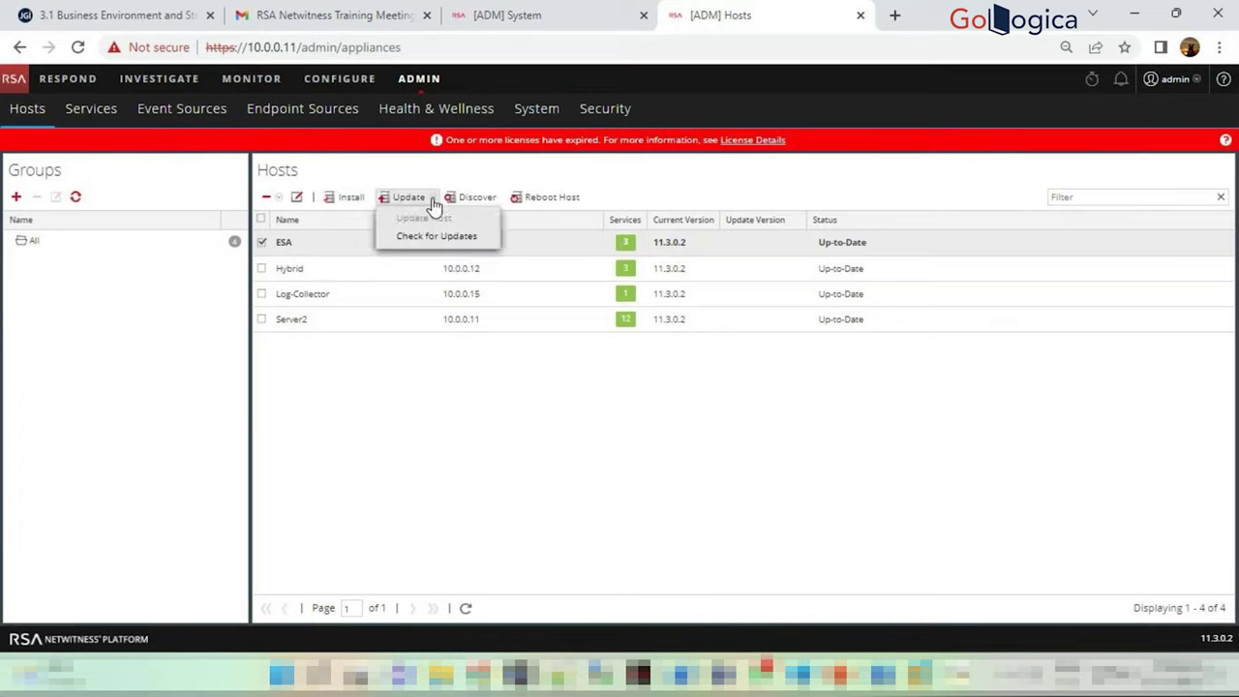
pyautogui.click(436, 237)
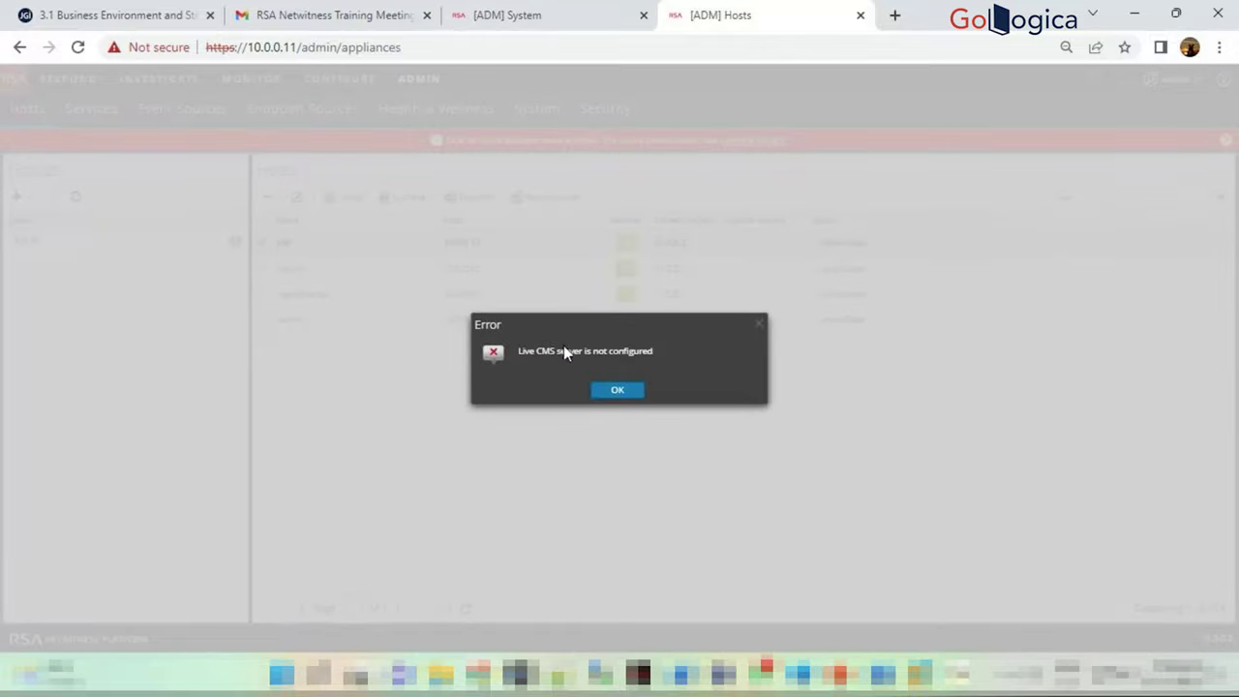
pyautogui.moveTo(523, 354)
pyautogui.mouseDown()
pyautogui.moveTo(652, 351)
pyautogui.moveTo(525, 357)
pyautogui.mouseUp()
pyautogui.click(659, 350)
pyautogui.click(533, 365)
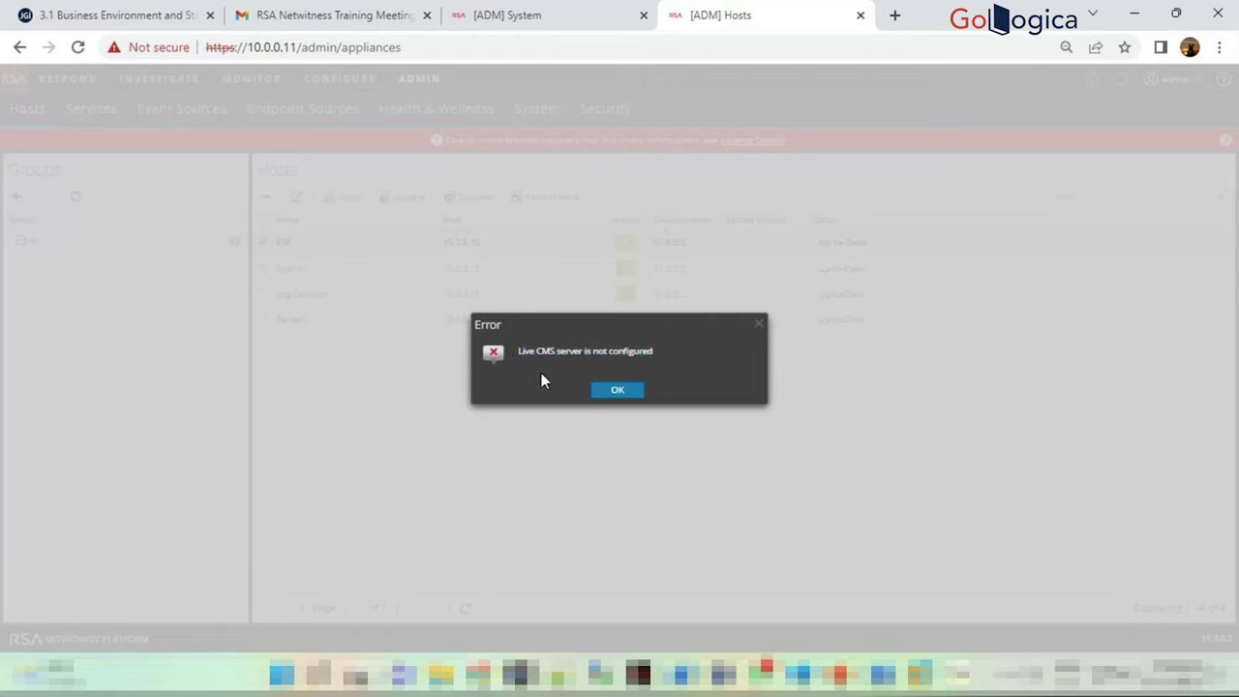
pyautogui.click(617, 391)
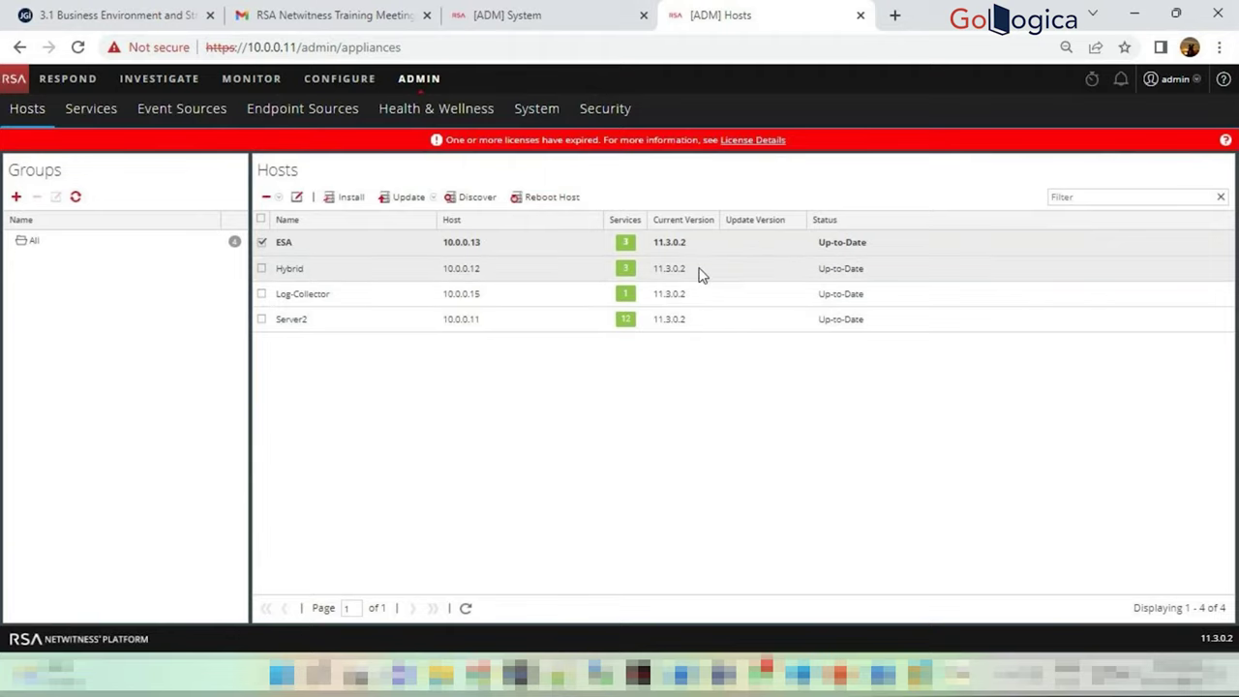
# Reopen and close the Update options, then untick the ESA host
pyautogui.moveTo(656, 249); pyautogui.dragTo(764, 266)
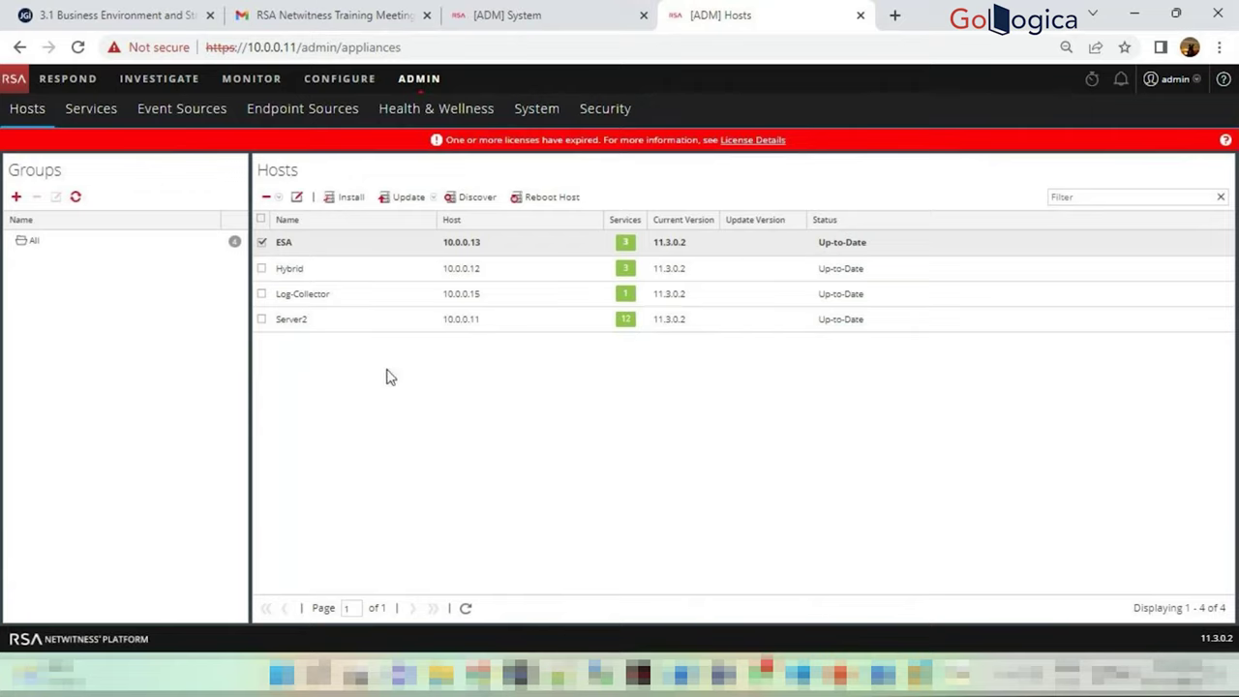
pyautogui.click(433, 199)
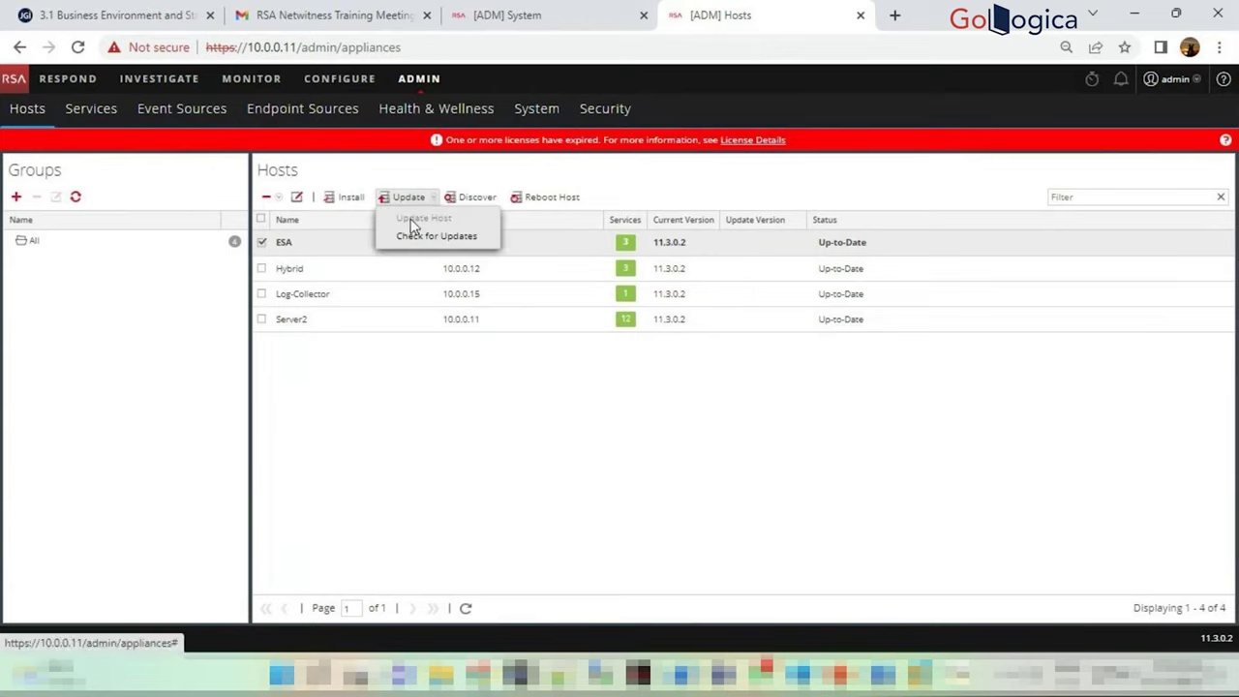
pyautogui.click(504, 444)
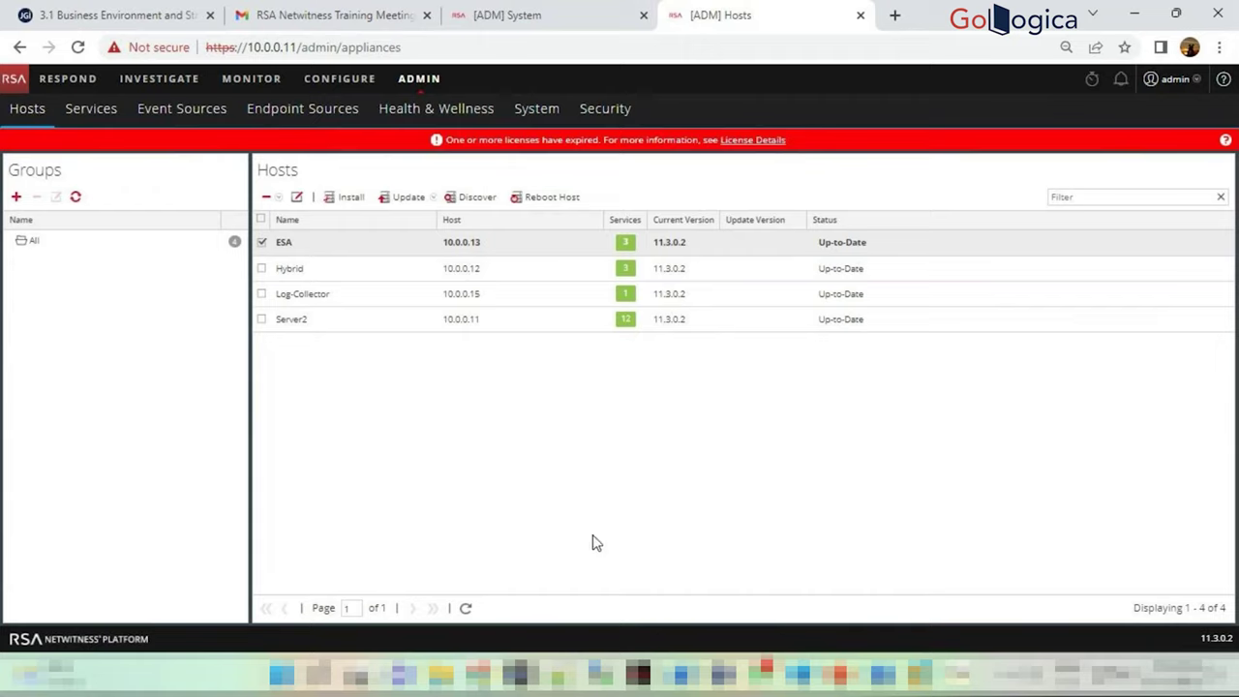
pyautogui.click(284, 244)
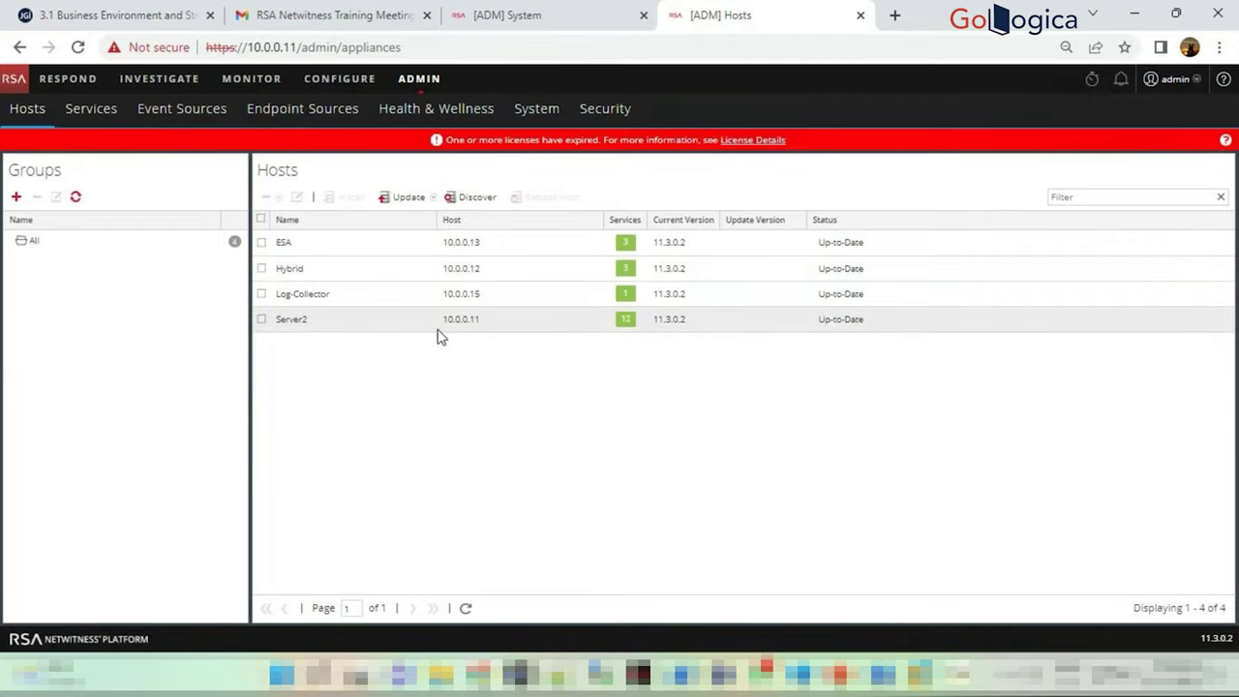
# Mark Server2 and view its 12 running services in the services popup
pyautogui.click(261, 320)
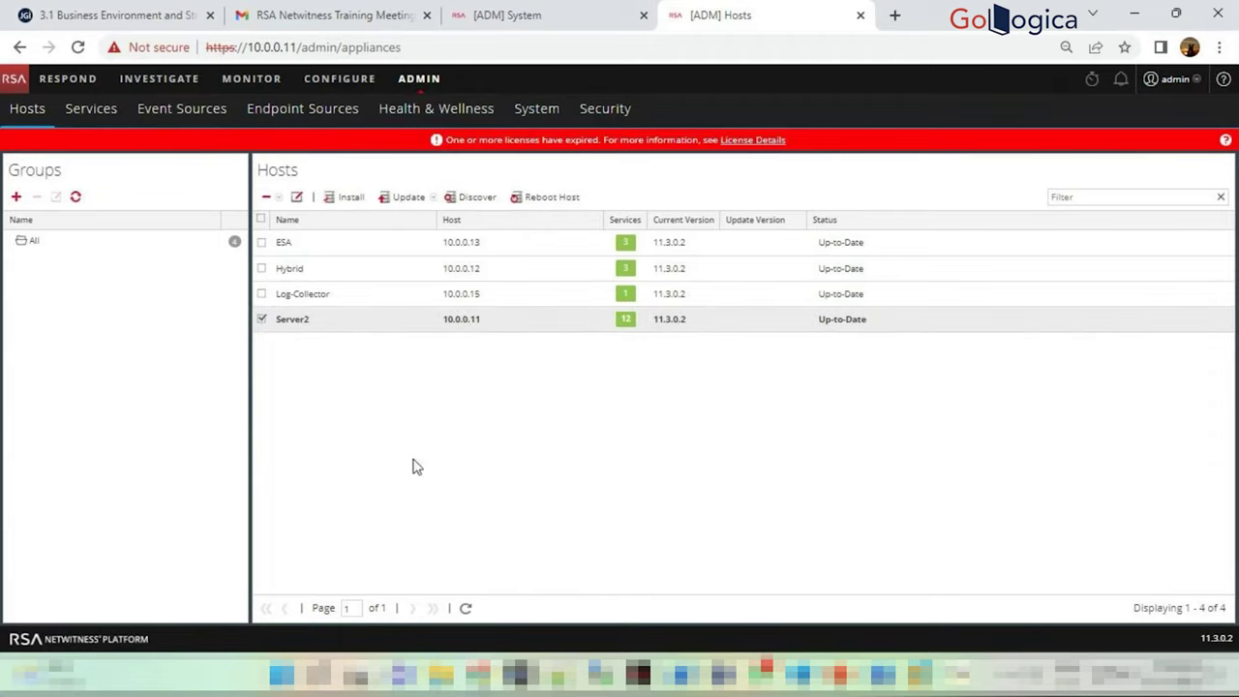
pyautogui.click(625, 319)
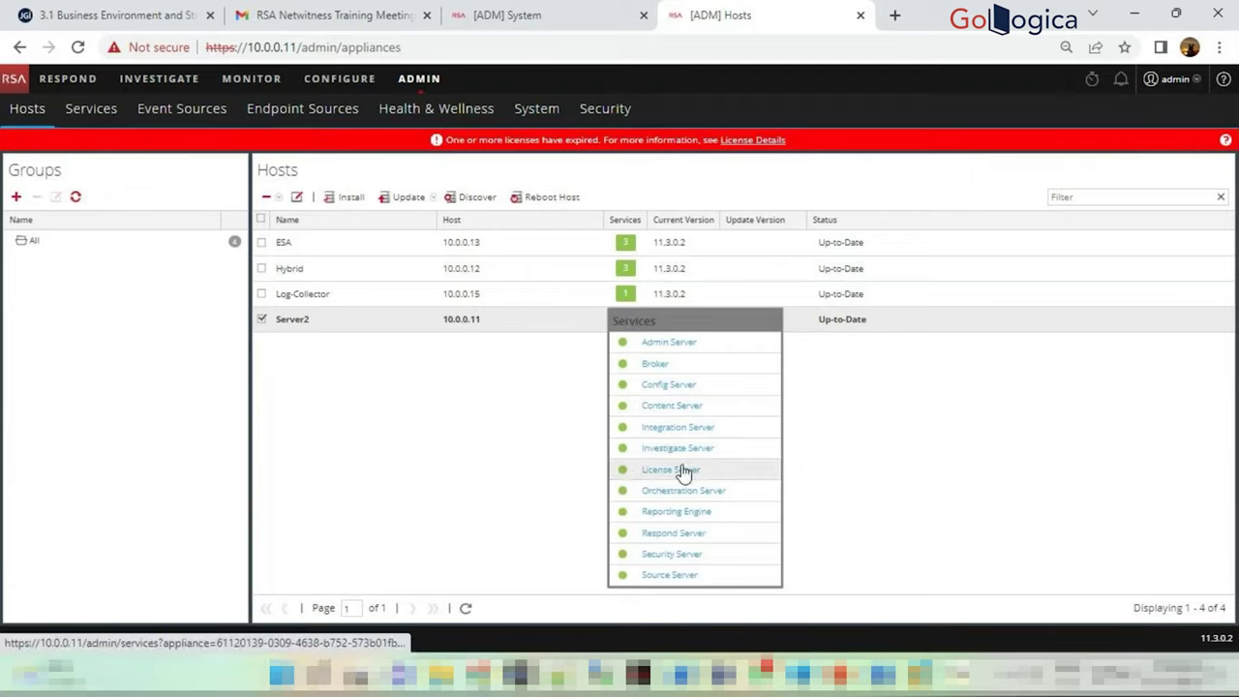
pyautogui.click(895, 405)
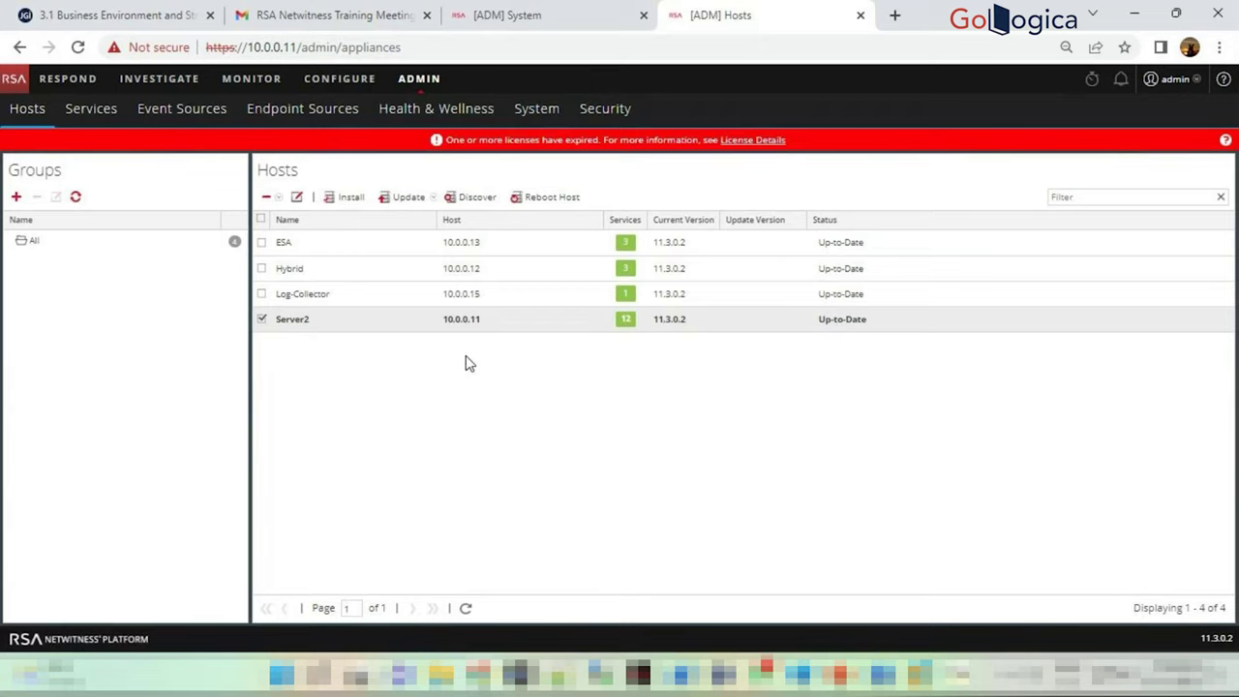
pyautogui.click(261, 320)
pyautogui.click(261, 321)
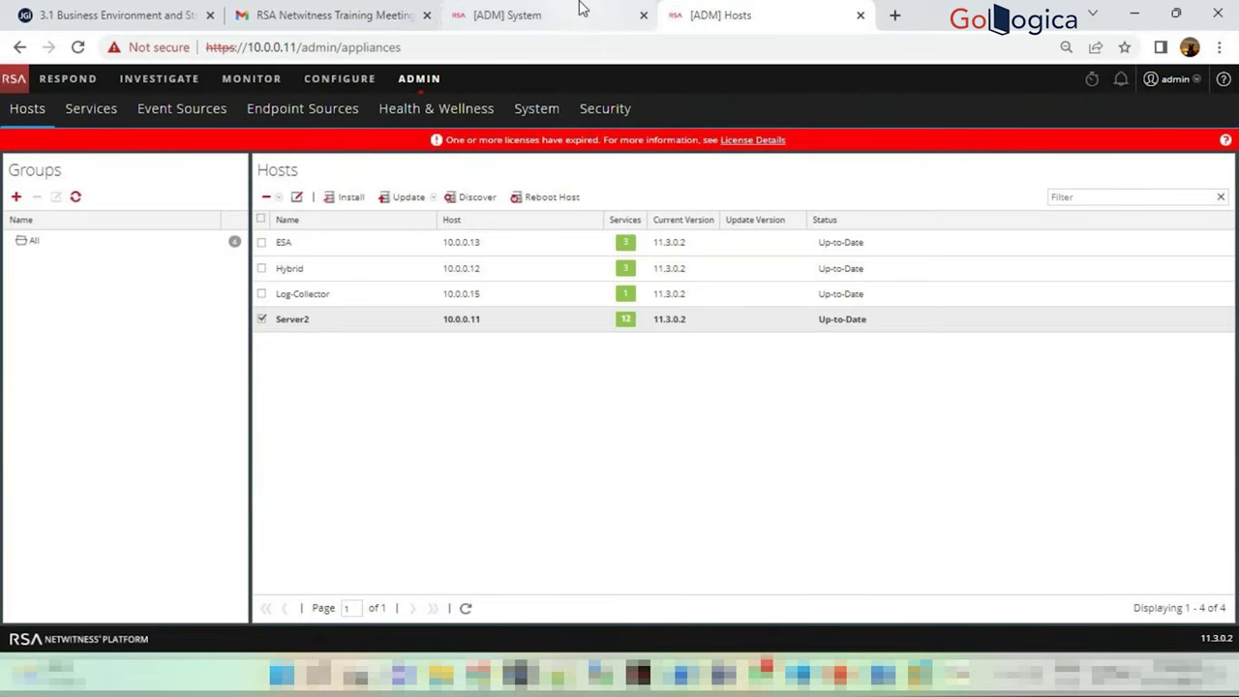
pyautogui.hotkey('ctrl', 'shift', 'Tab')
# Open Licensing, look at its Settings, then return to the expired License Details
pyautogui.click(35, 224)
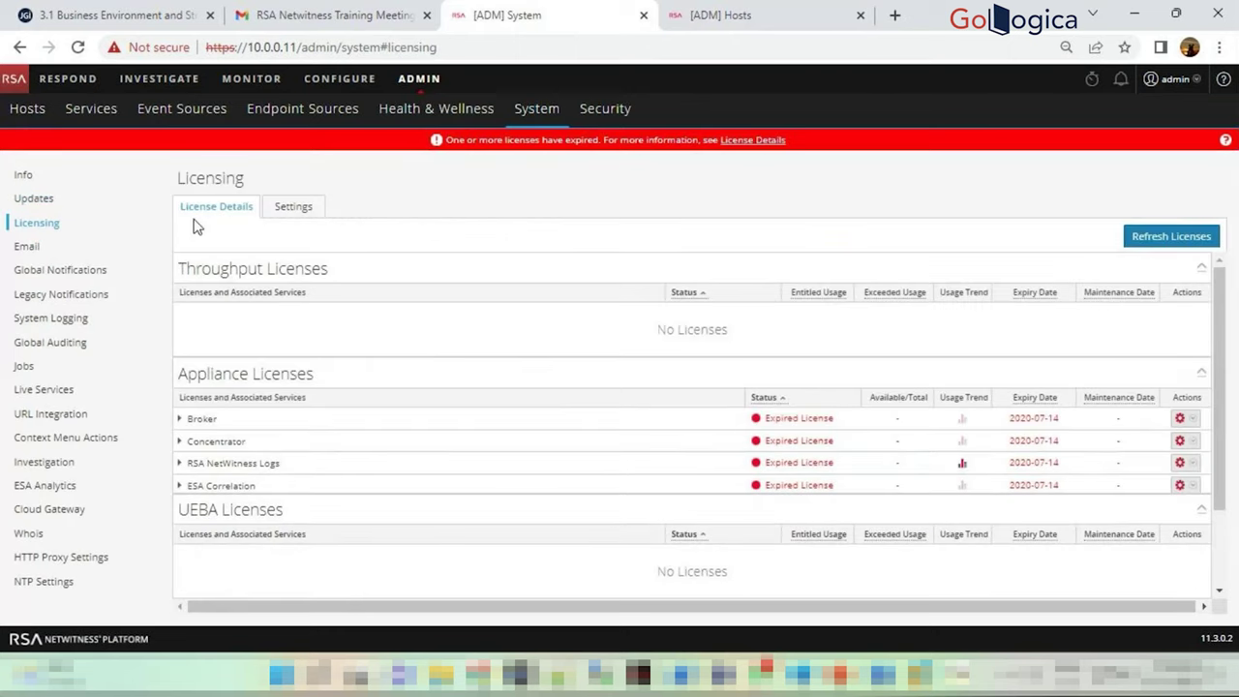
pyautogui.click(302, 210)
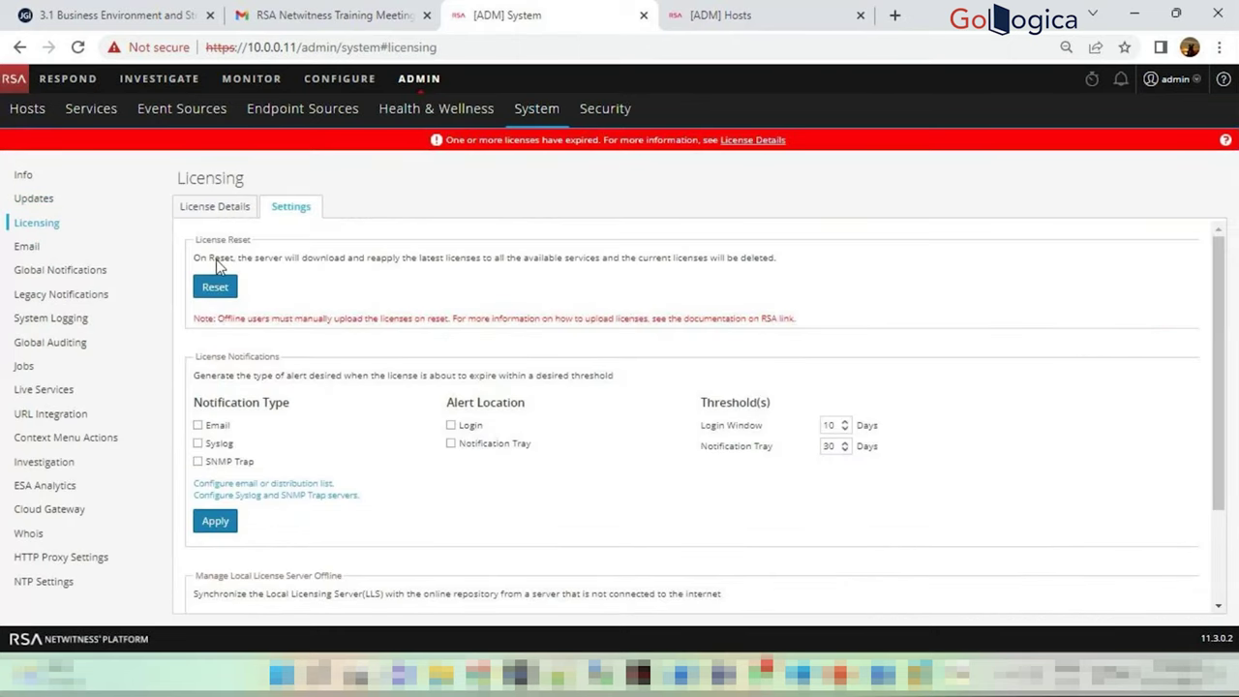
pyautogui.click(224, 209)
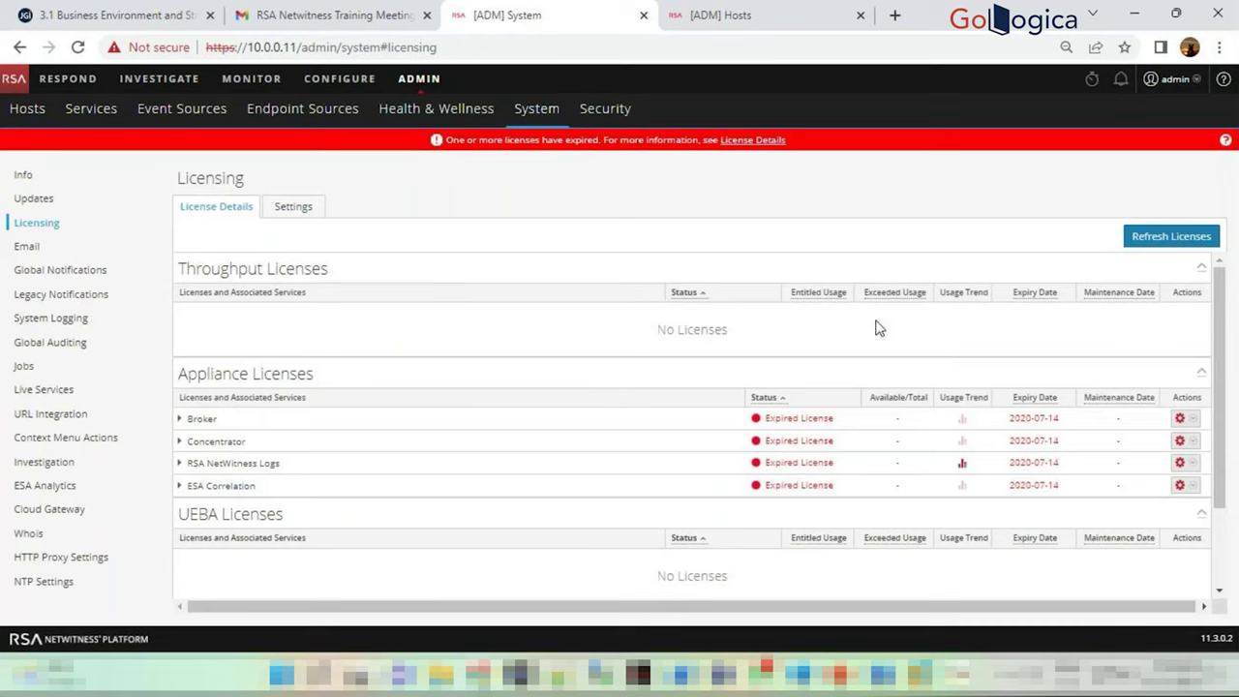
pyautogui.scroll(-1, 271, 349)
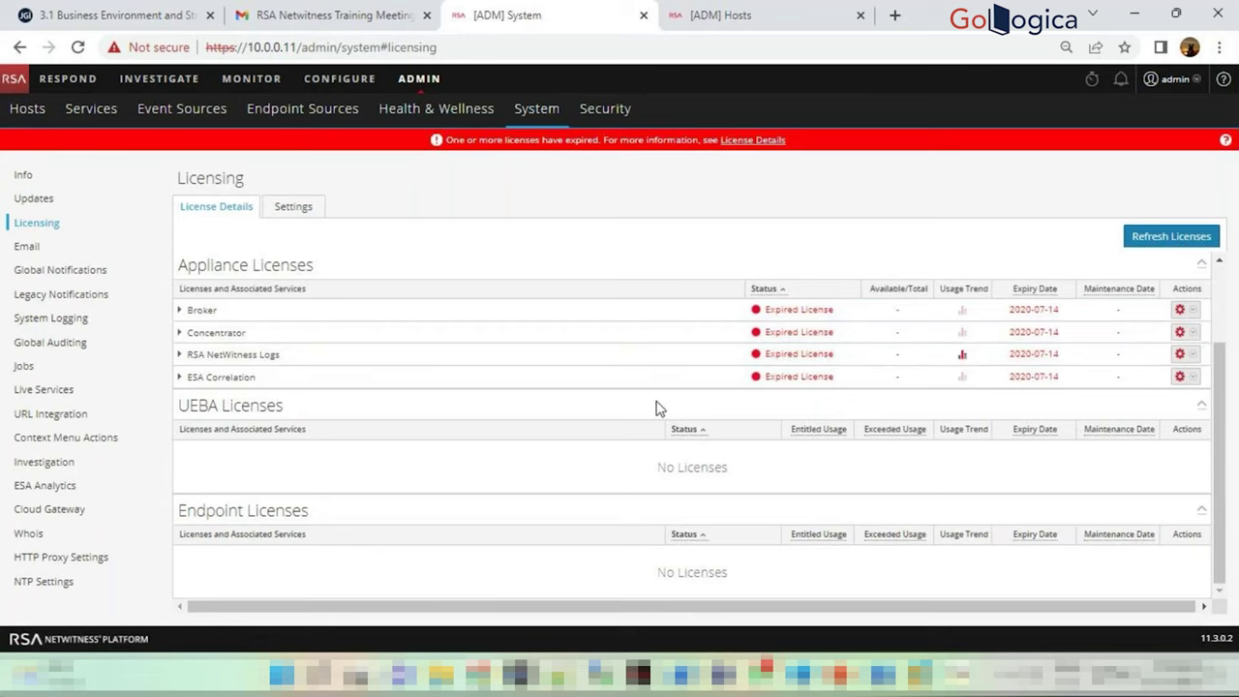
# View an appliance license's usage trend and the Concentrator license's action menu
pyautogui.click(962, 355)
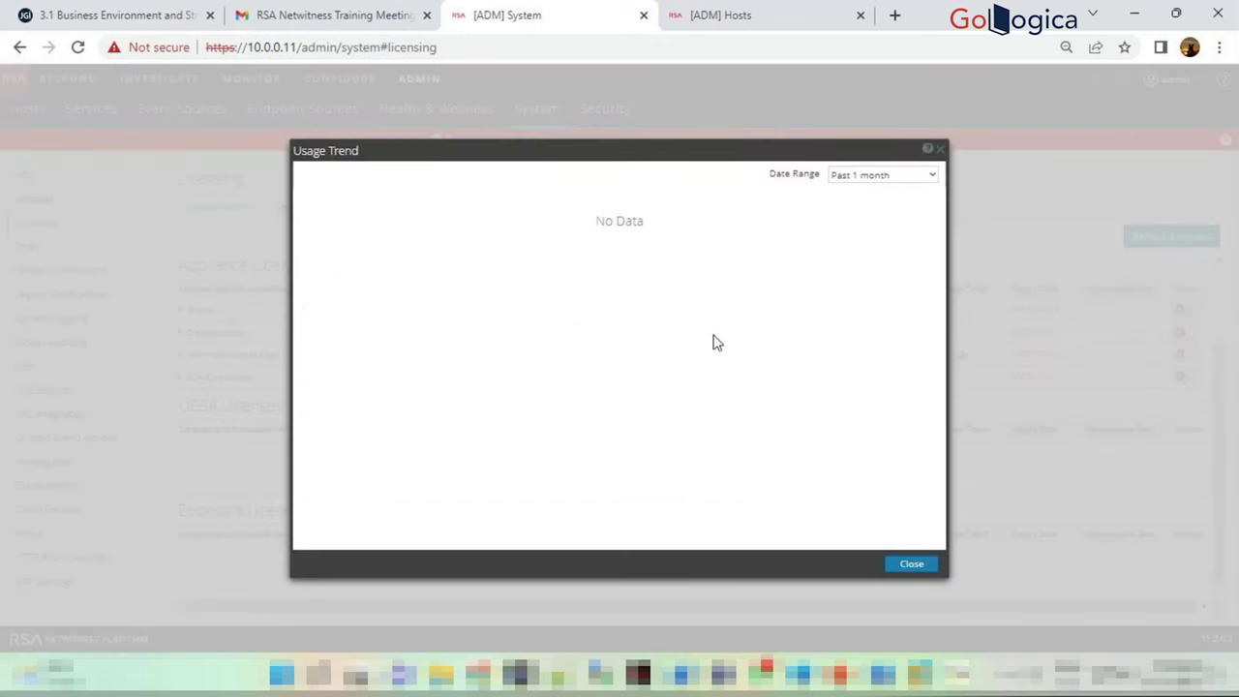
pyautogui.click(912, 564)
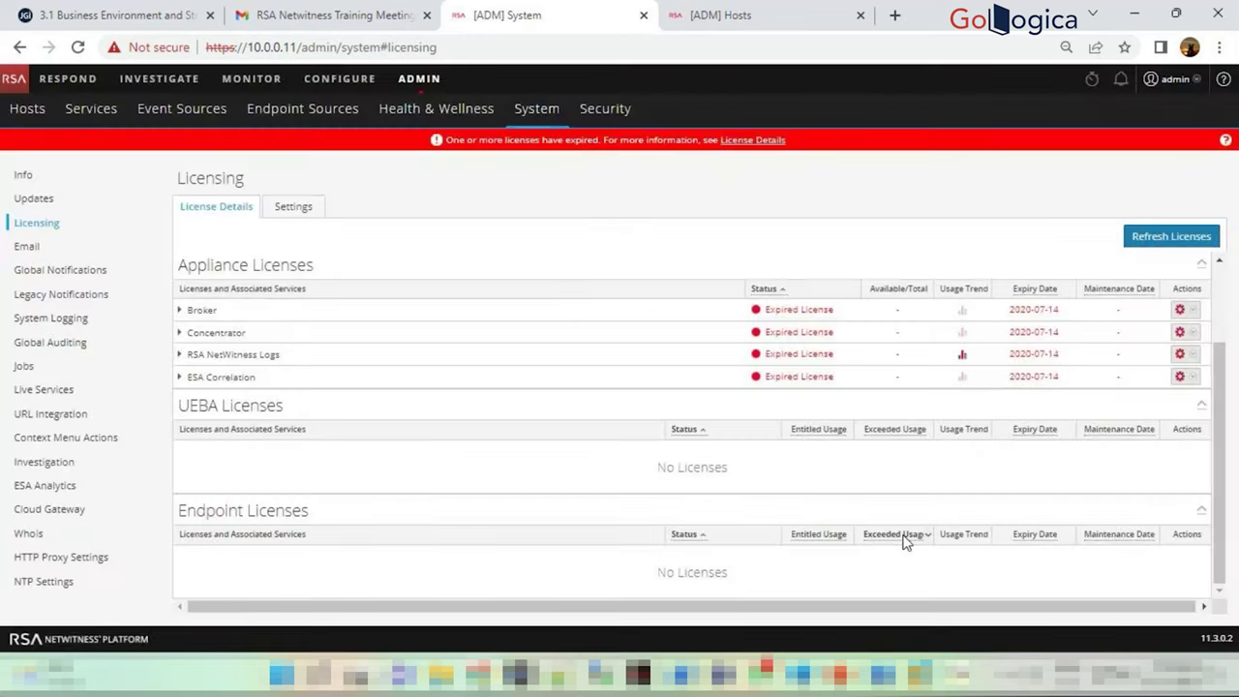
pyautogui.click(1204, 337)
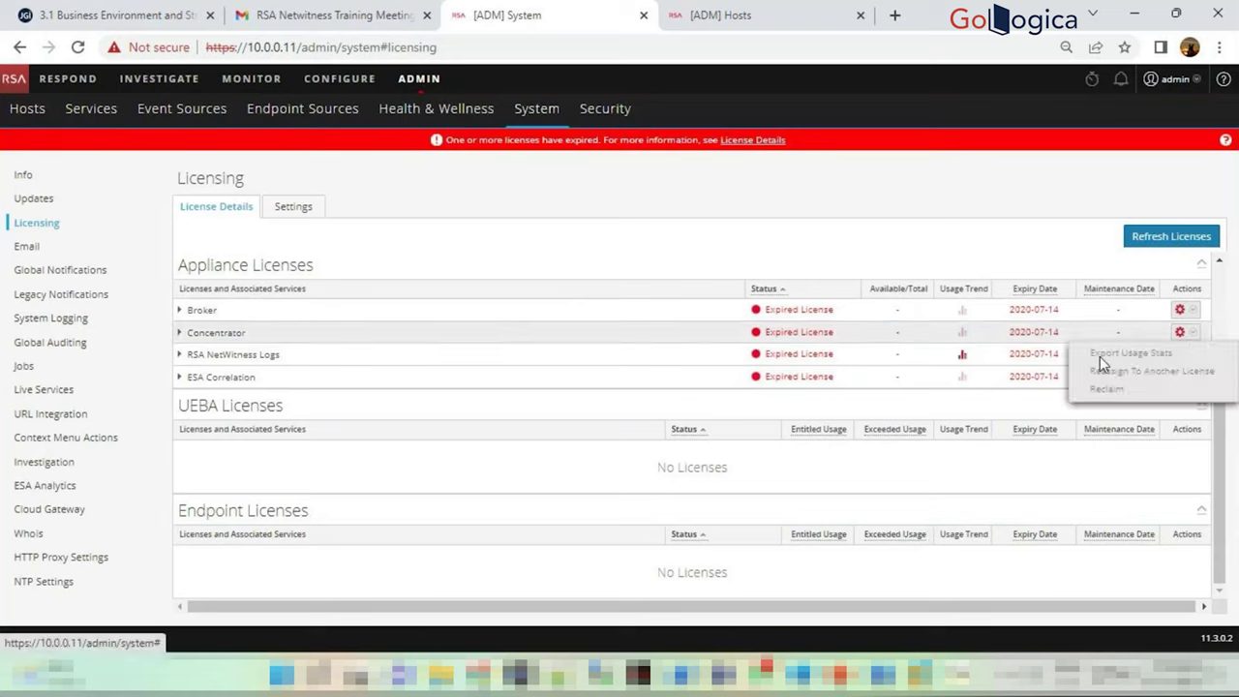
pyautogui.moveTo(1099, 356); pyautogui.dragTo(1150, 367)
pyautogui.click(984, 305)
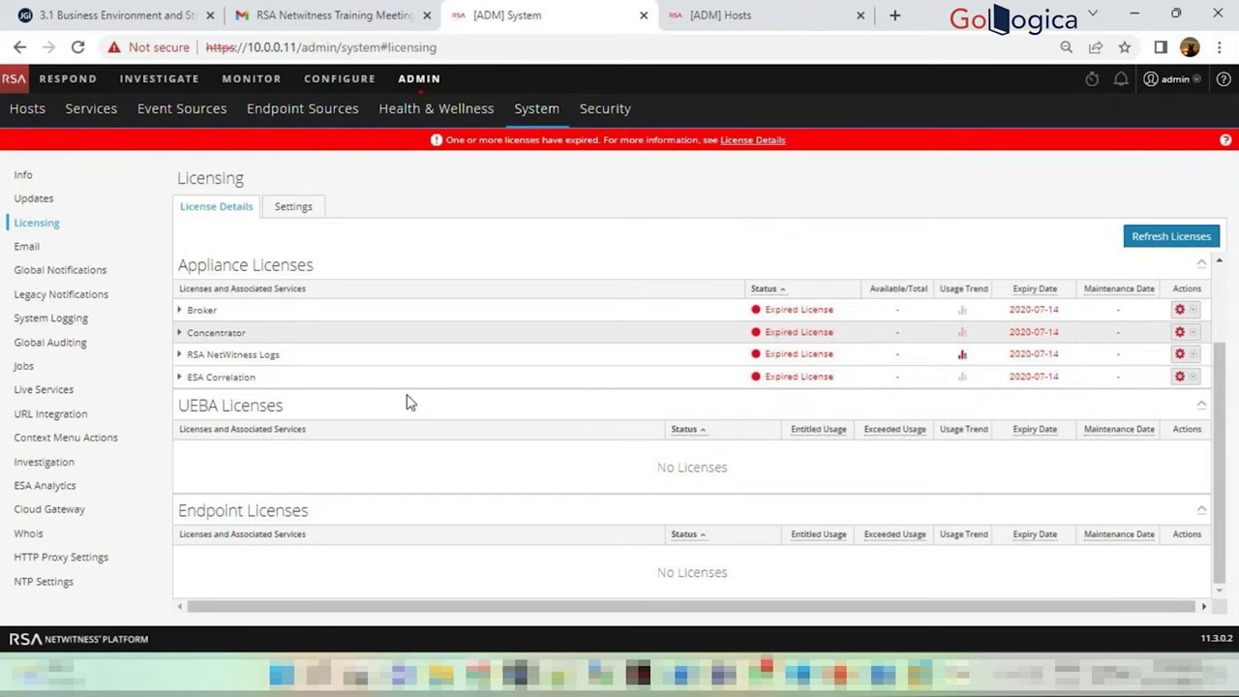
pyautogui.click(27, 247)
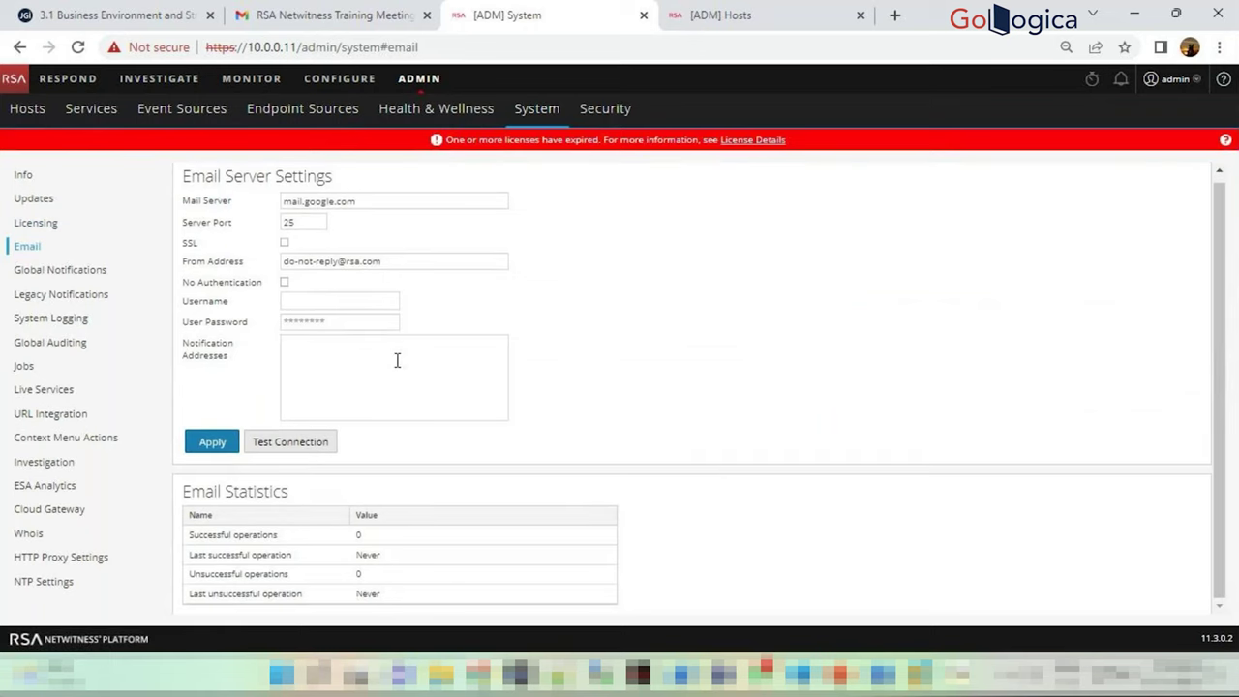
# Return to Licensing, listing Broker, Concentrator, Logs and ESA Correlation licenses expired 2020-07-14
pyautogui.click(37, 223)
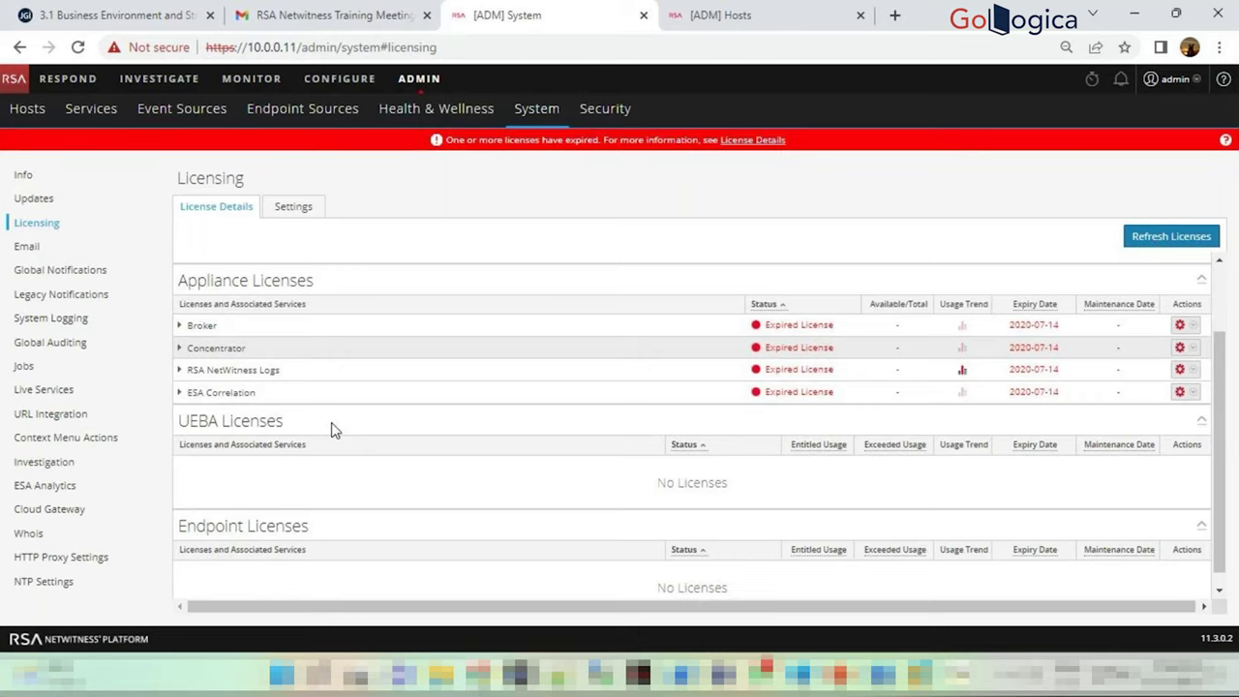
pyautogui.scroll(-1, 331, 430)
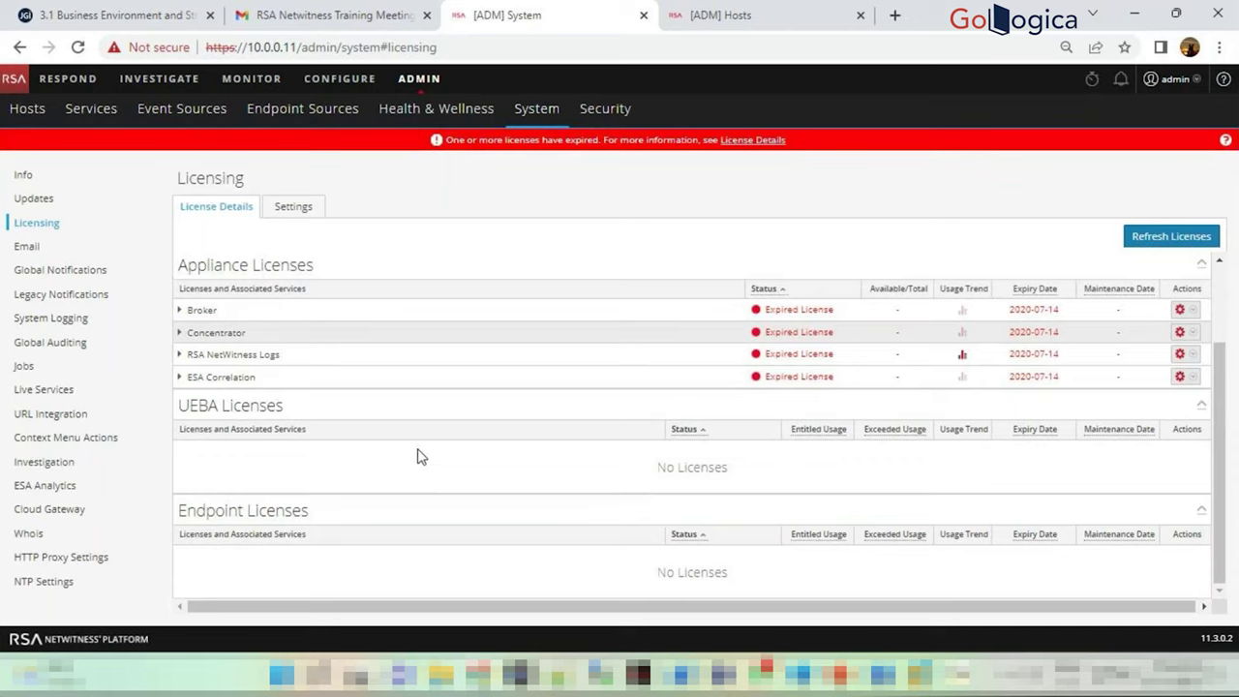
# Glance at the Email settings, then return to the license overview and scroll through it
pyautogui.click(26, 246)
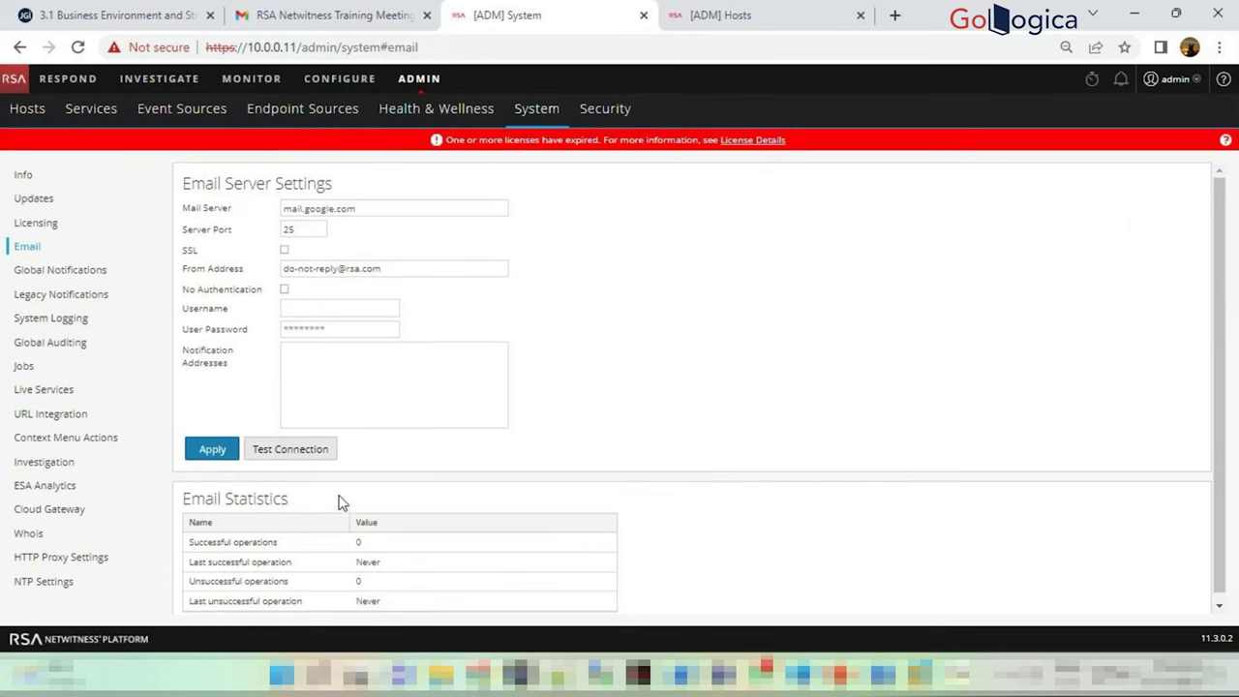
pyautogui.click(37, 224)
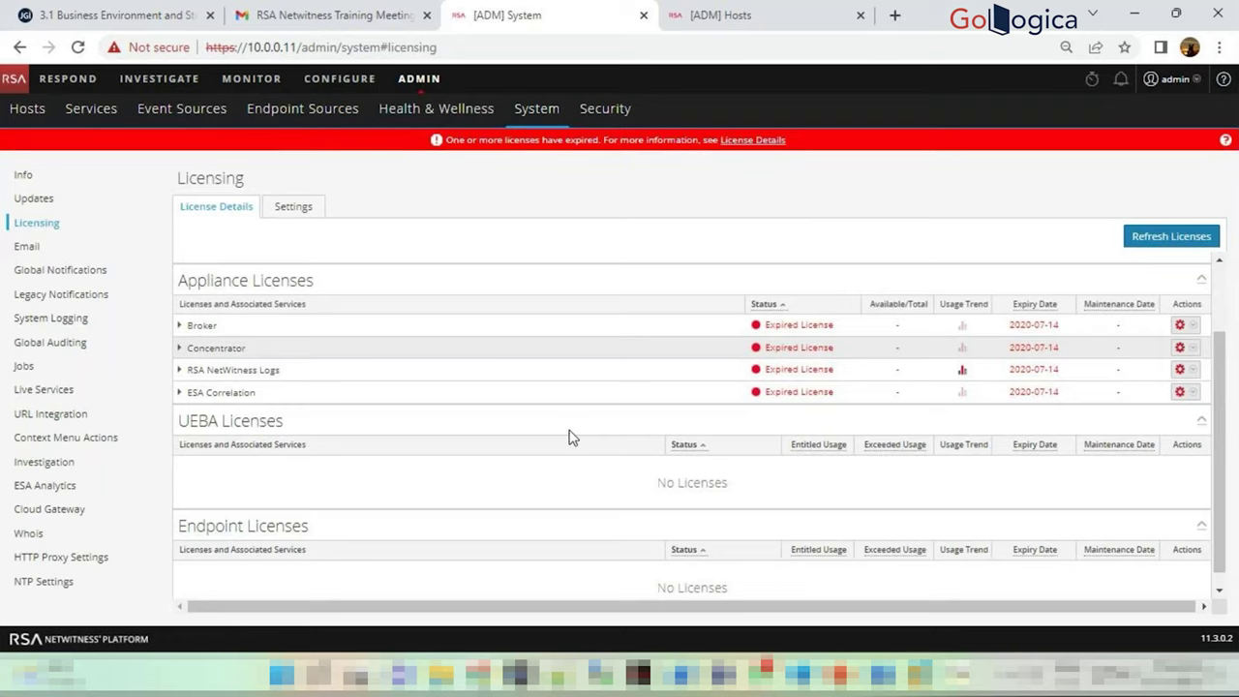
pyautogui.scroll(-1, 569, 438)
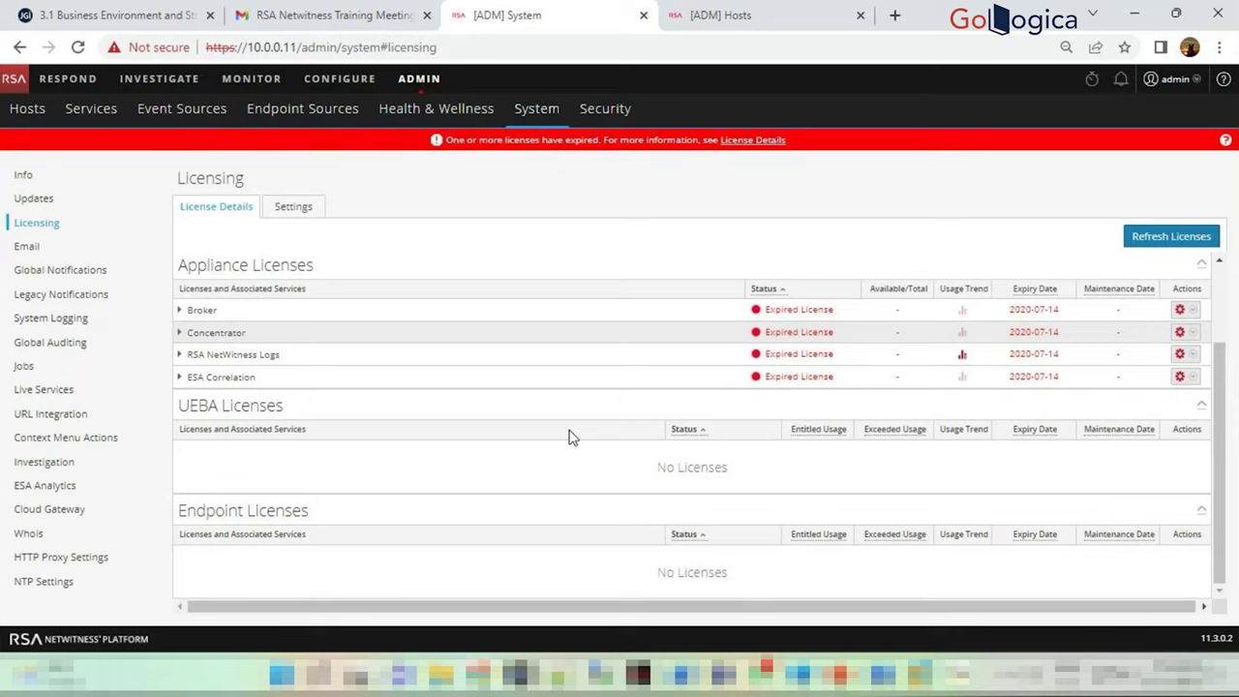
pyautogui.scroll(2, 569, 436)
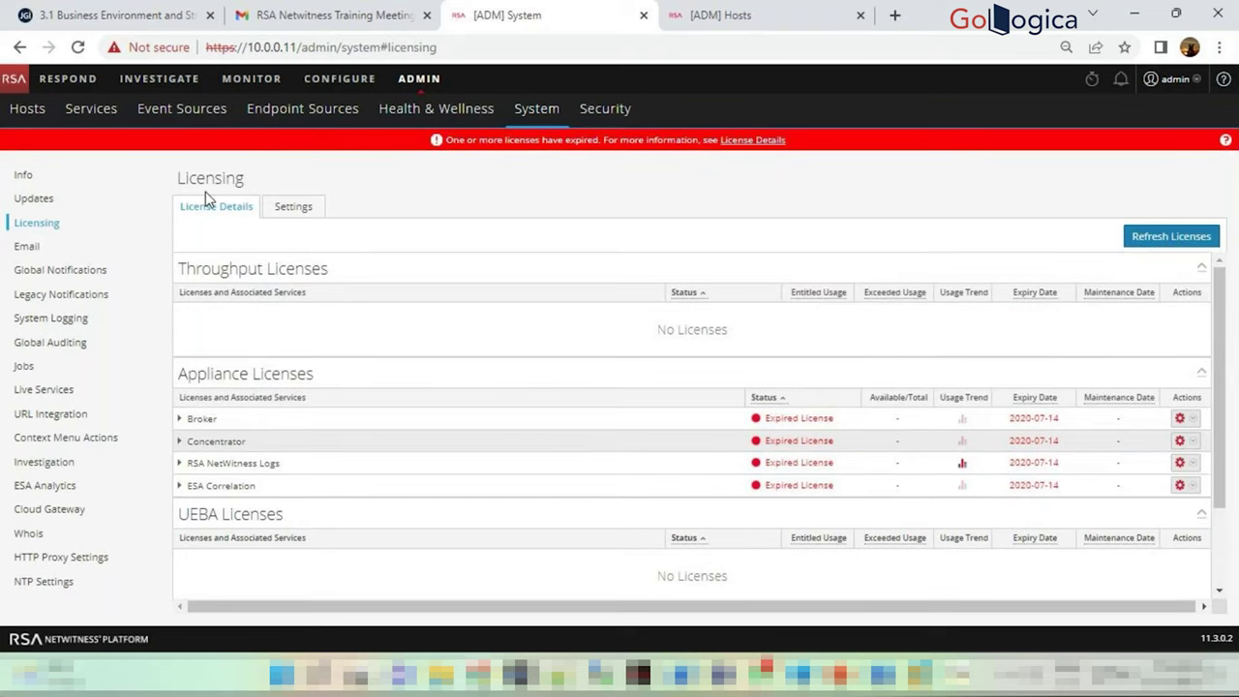
# Scroll Licensing Settings to the offline Download/Upload section, then show Email settings (mail.google.com, port 25)
pyautogui.click(310, 213)
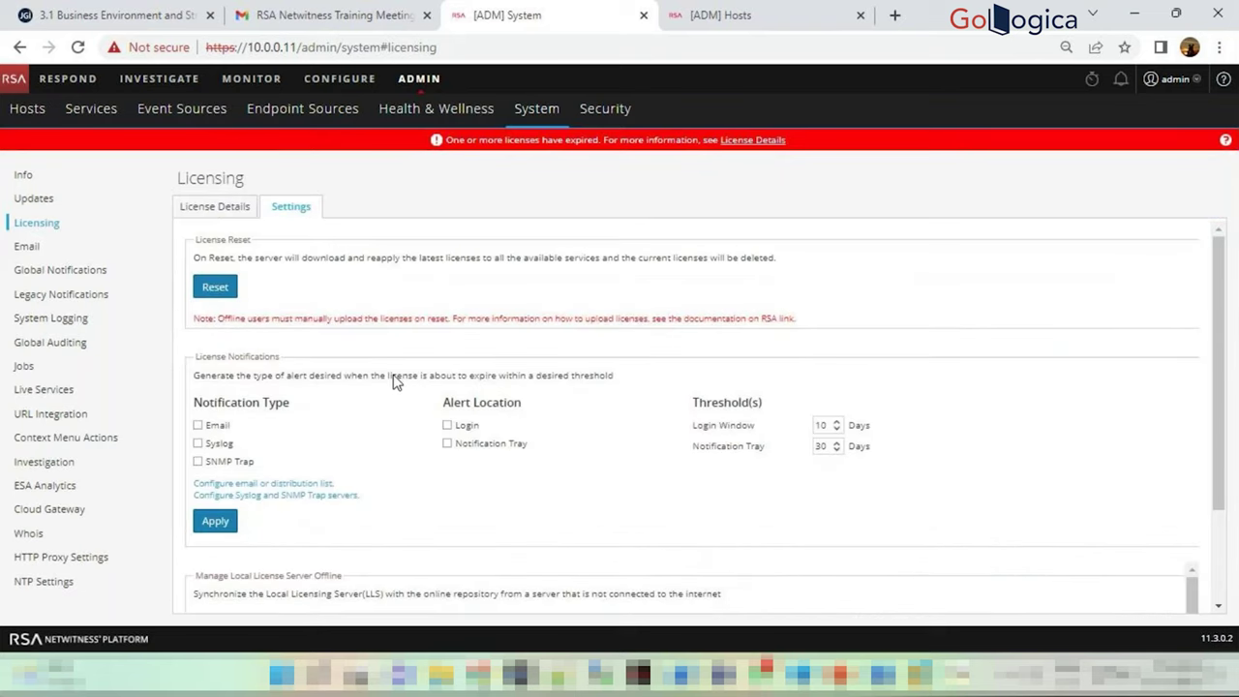
pyautogui.scroll(-2, 394, 382)
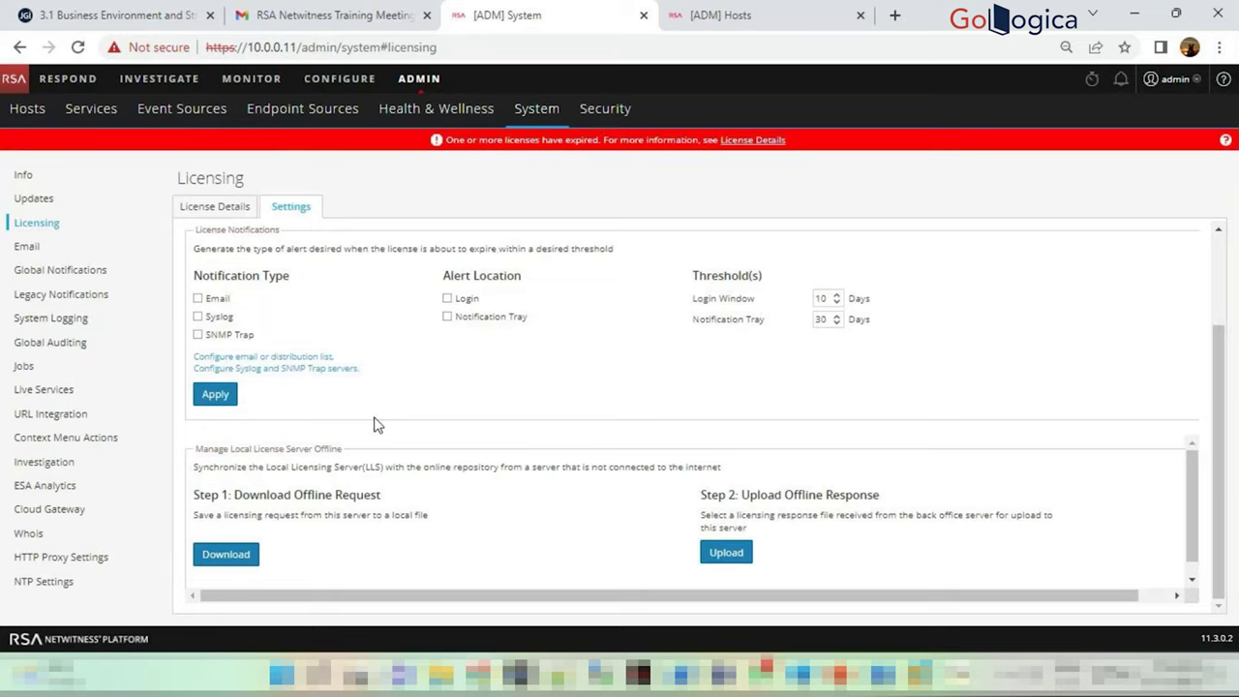
pyautogui.click(28, 248)
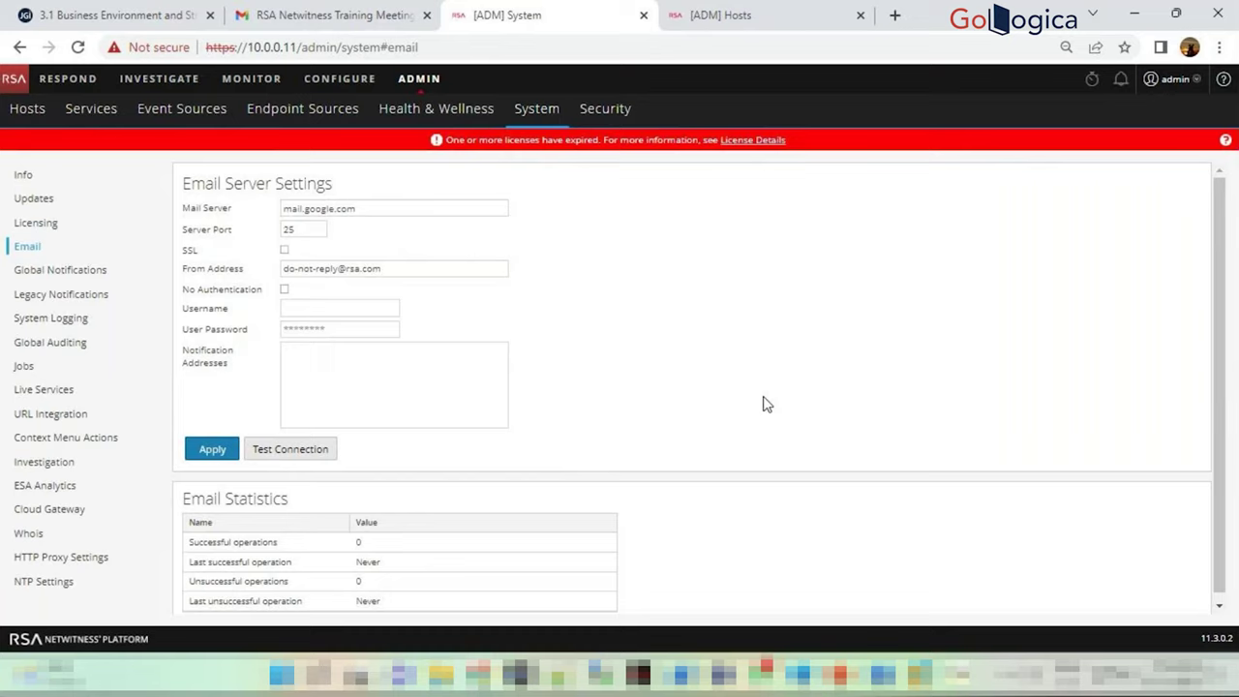
pyautogui.click(755, 13)
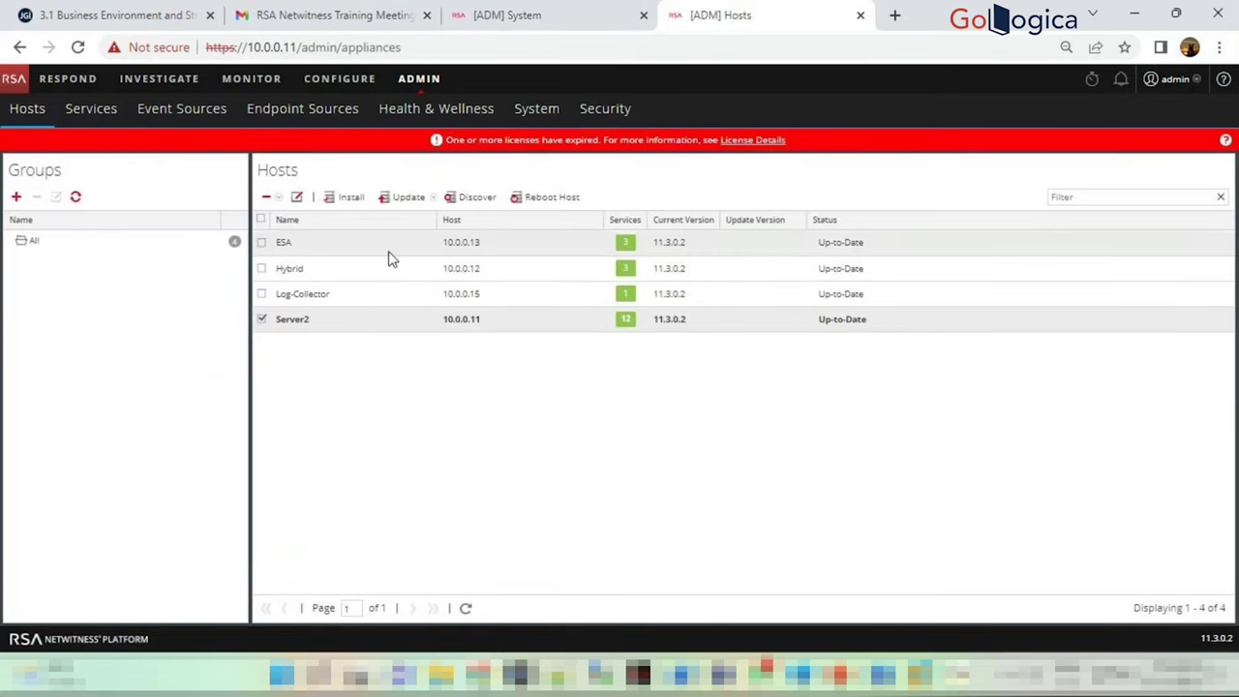
pyautogui.click(434, 199)
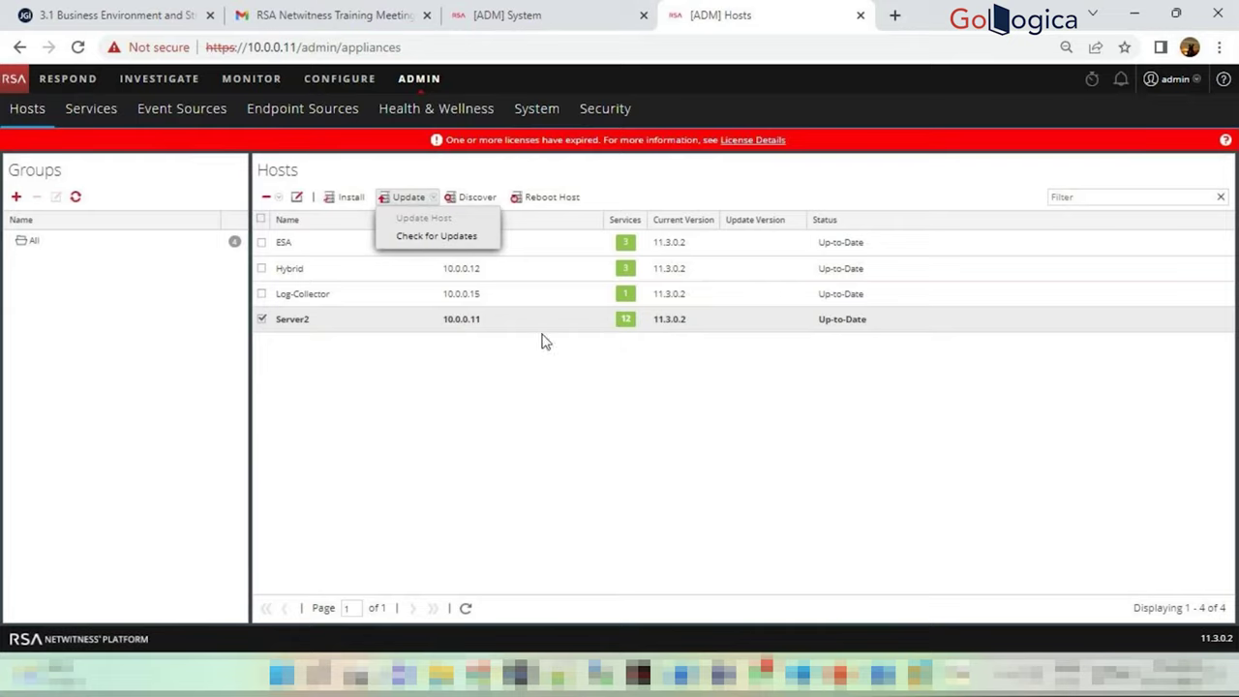
pyautogui.click(585, 368)
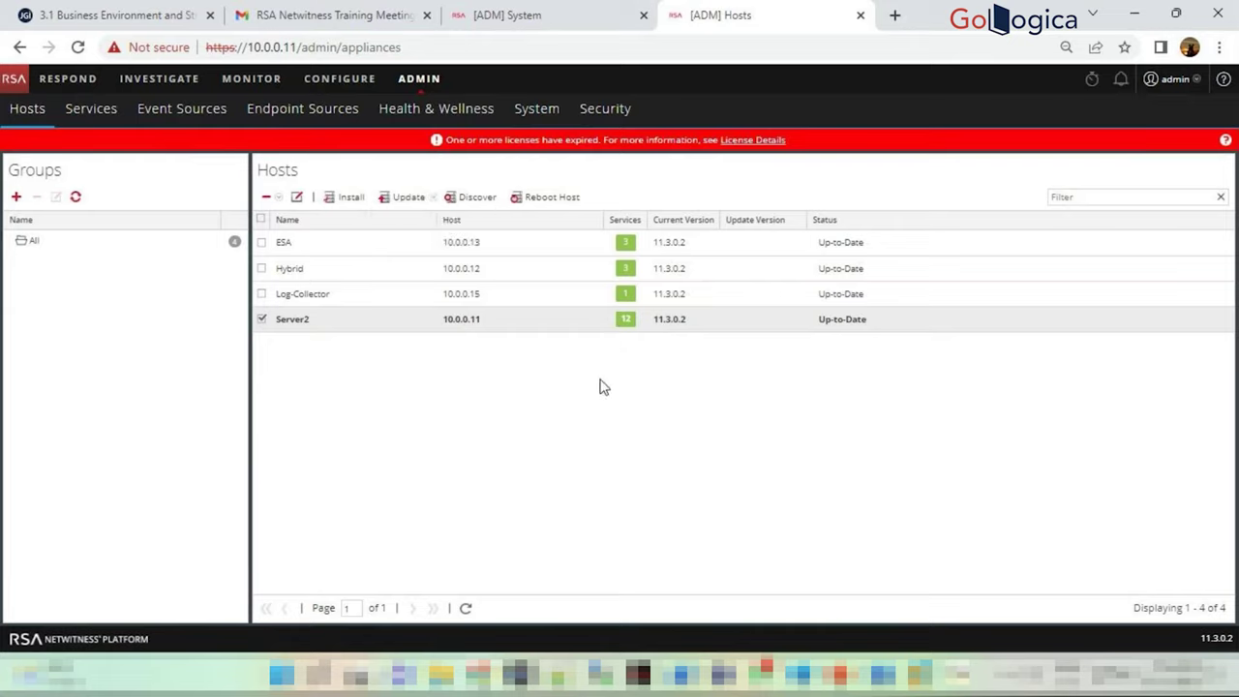
pyautogui.click(626, 320)
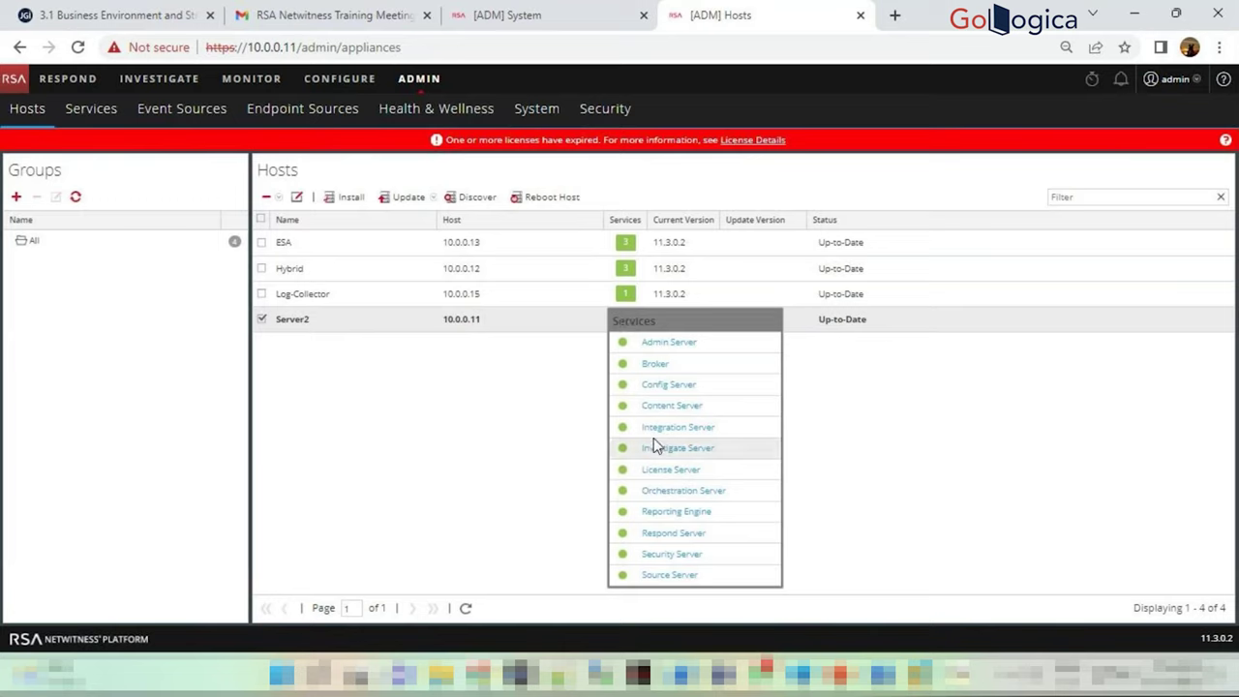
pyautogui.click(471, 428)
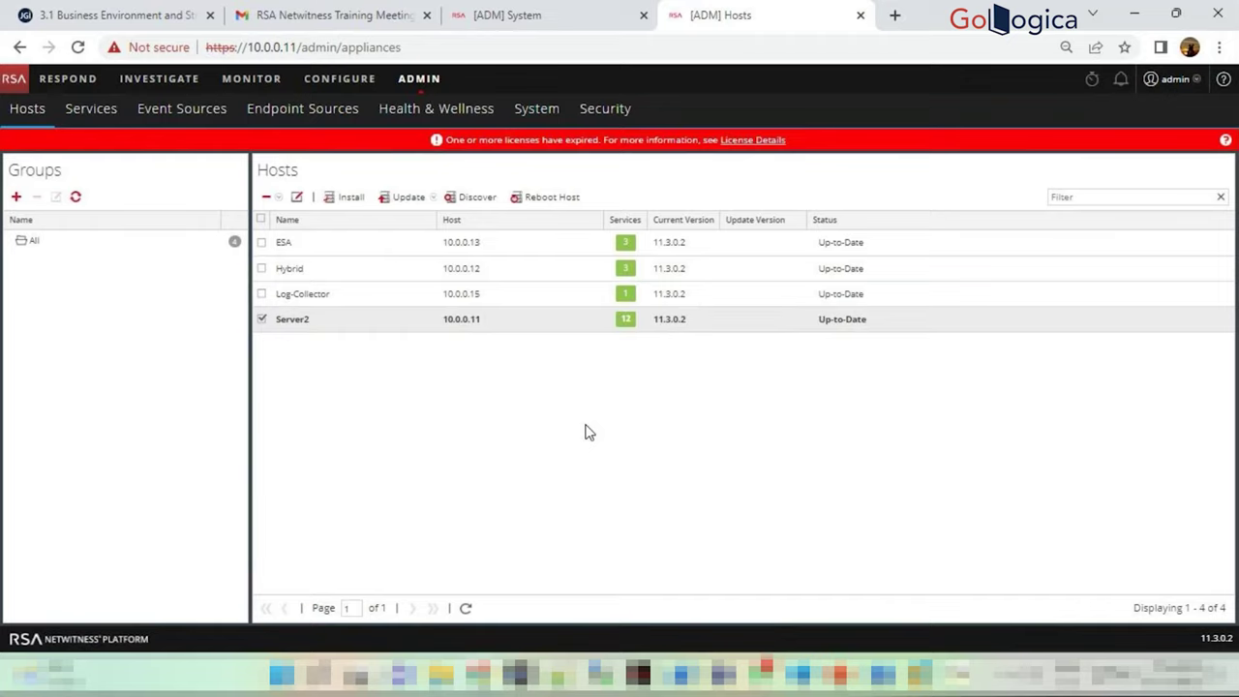
pyautogui.click(513, 14)
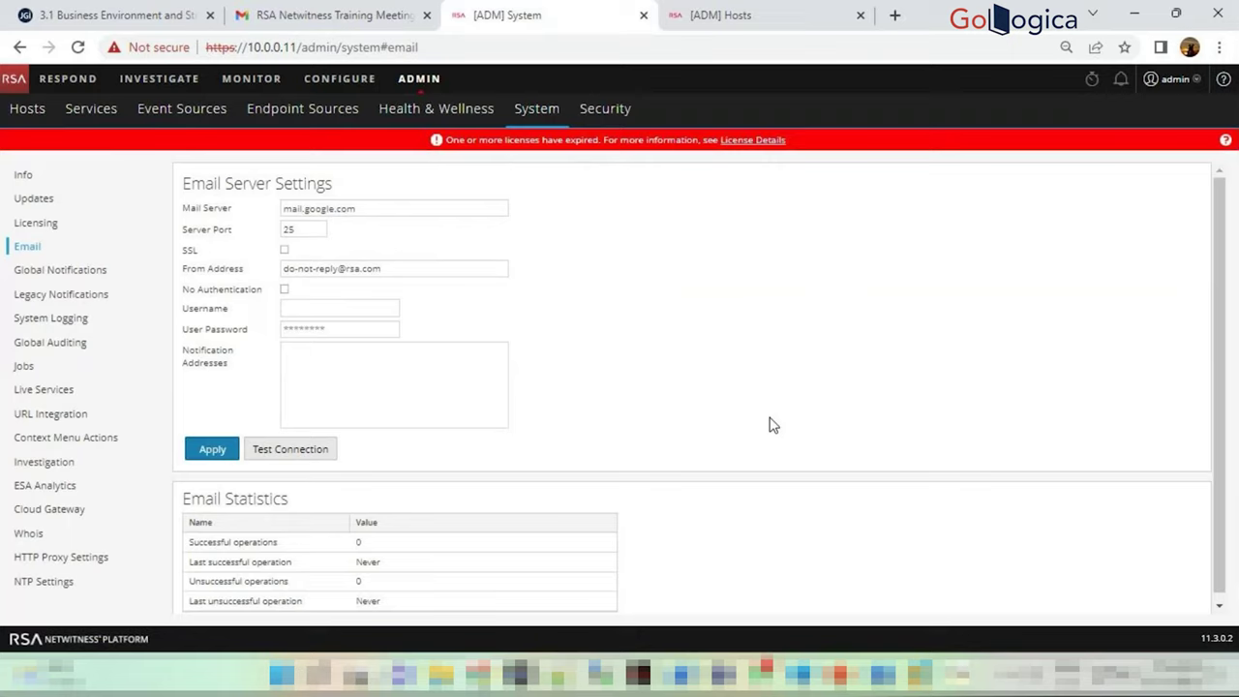
pyautogui.scroll(-1, 780, 416)
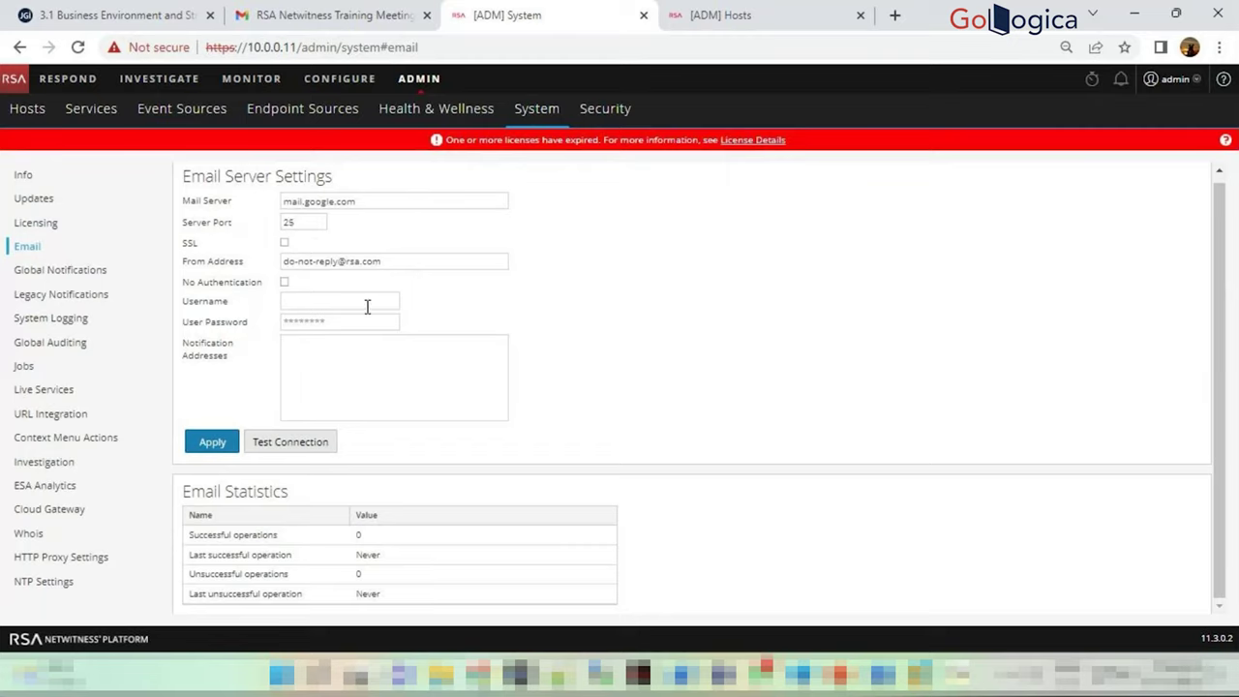
# Step through the mail server, port, sender address and notification address fields
pyautogui.click(367, 201)
pyautogui.click(325, 223)
pyautogui.click(316, 262)
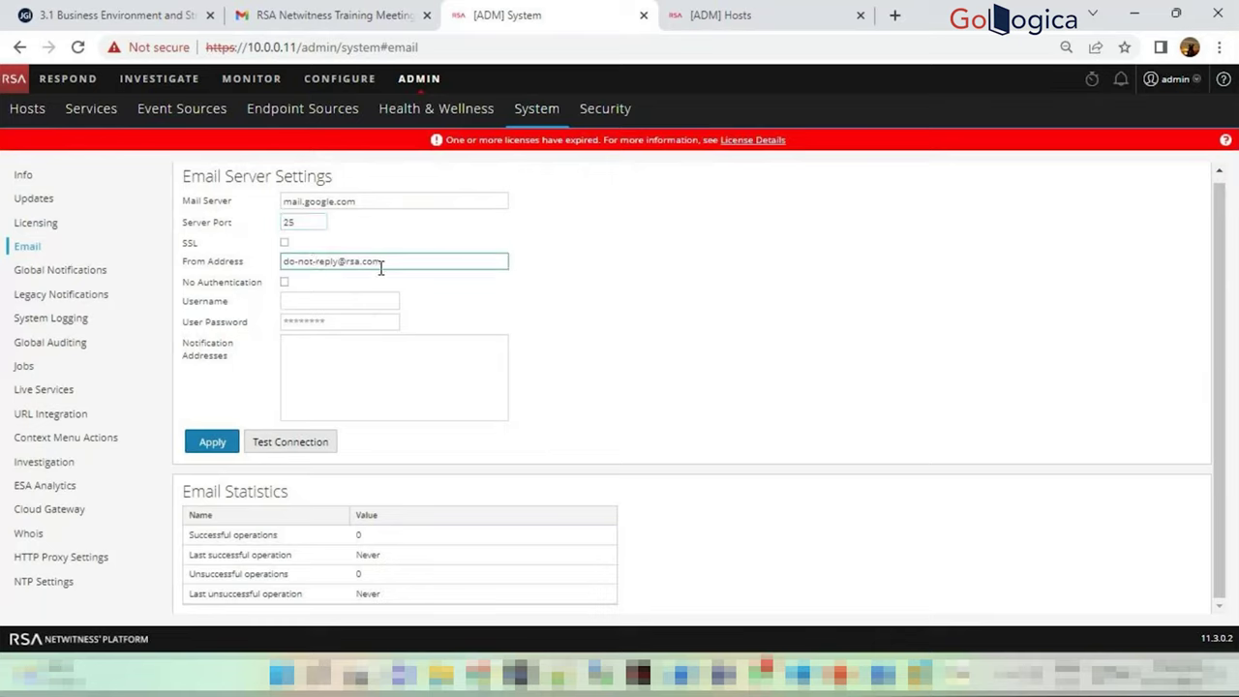
pyautogui.click(410, 339)
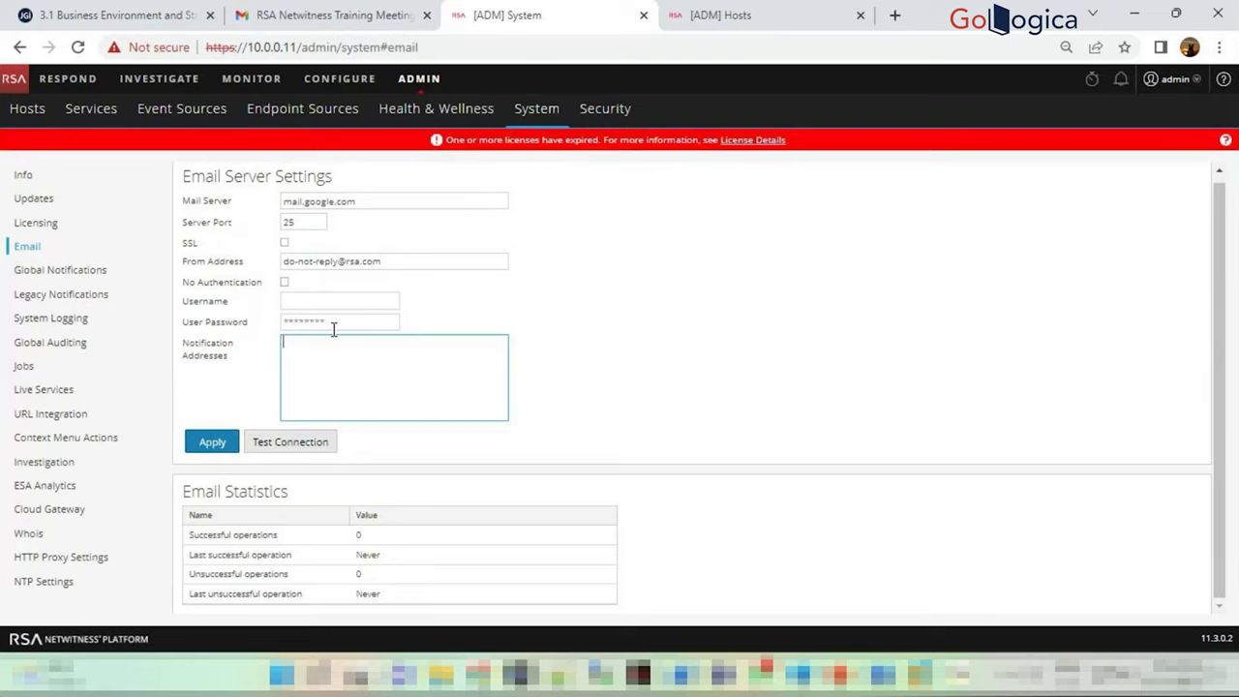
# Test the mail server connection, dismiss the unknown SMTP host error, and open Global Notifications
pyautogui.click(288, 444)
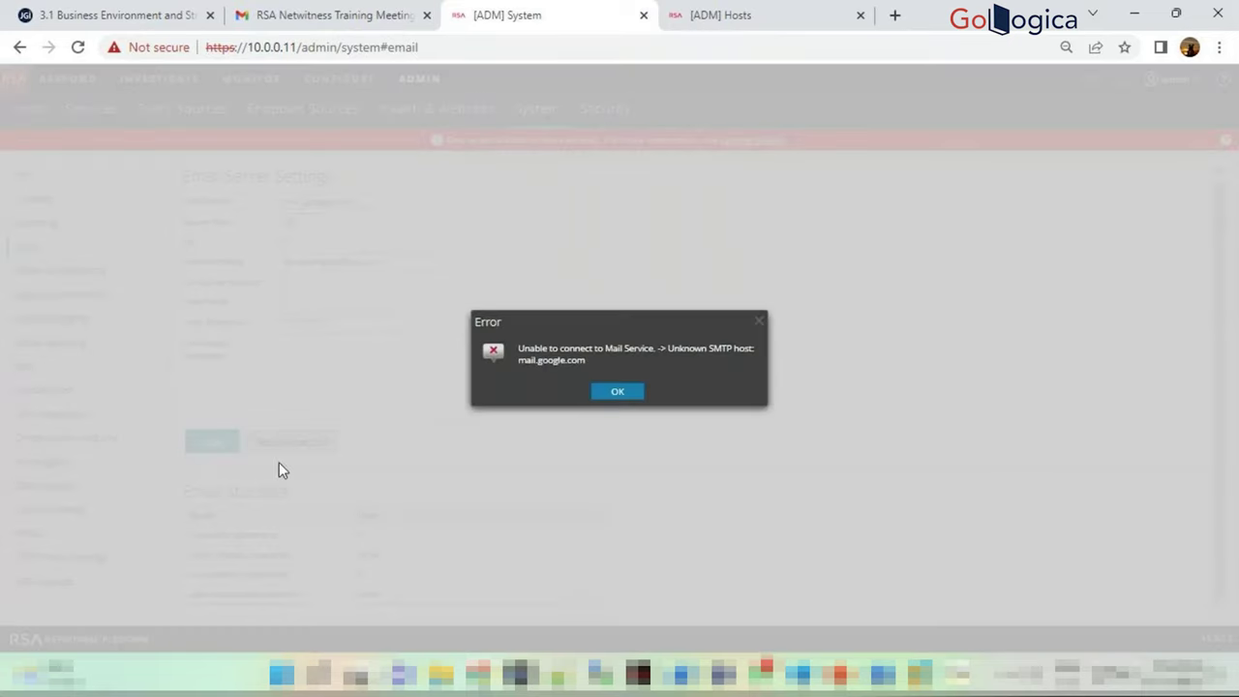
pyautogui.click(616, 391)
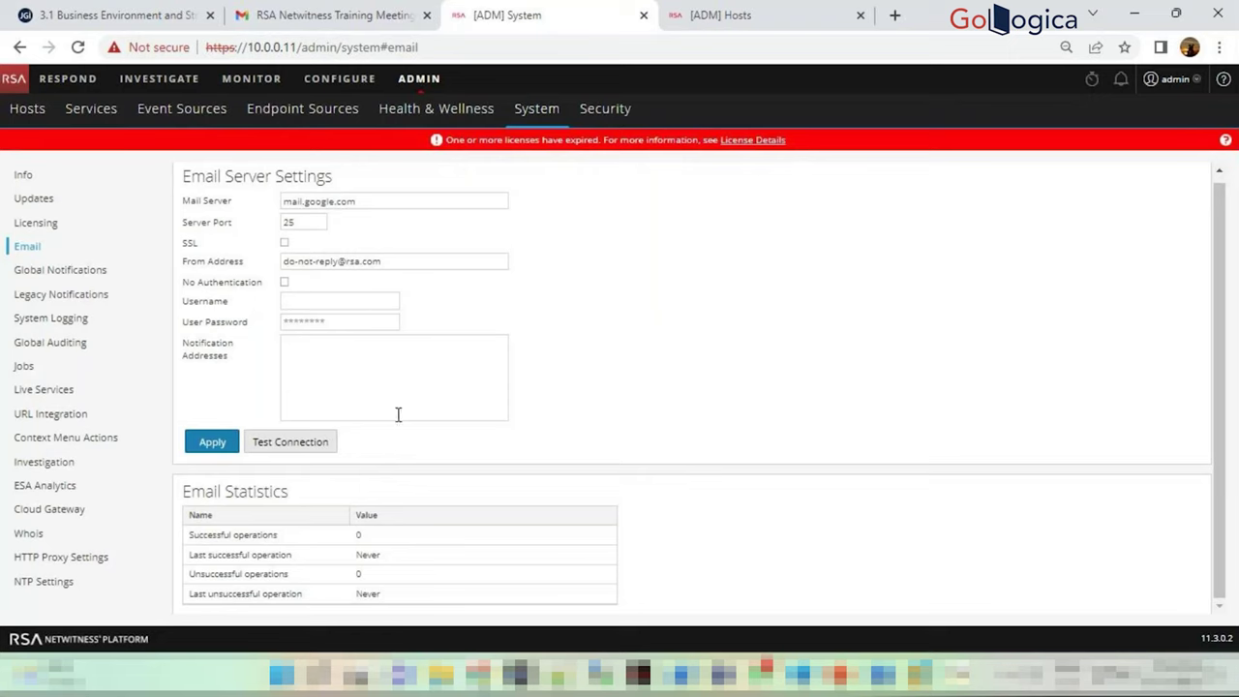
pyautogui.click(99, 270)
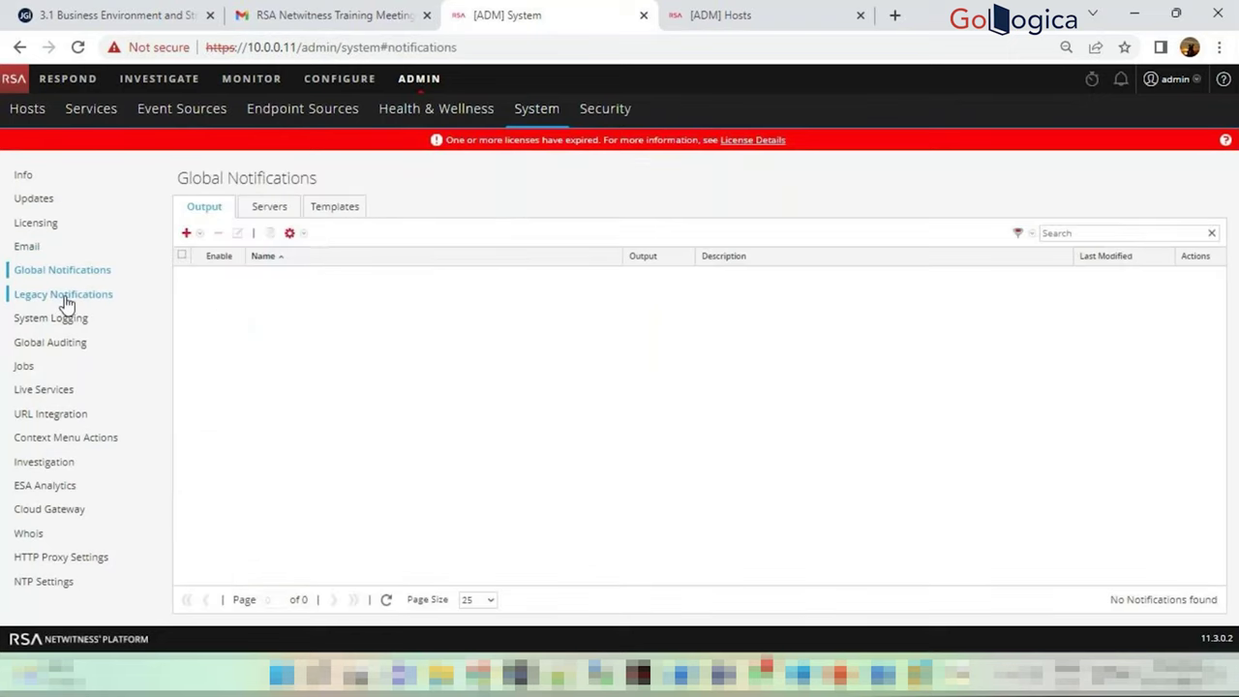
pyautogui.click(64, 295)
# Browse audit logging, jobs, Live Services and ESA mappings, then inspect the Investigation scan limit 100000
pyautogui.click(51, 345)
pyautogui.click(25, 369)
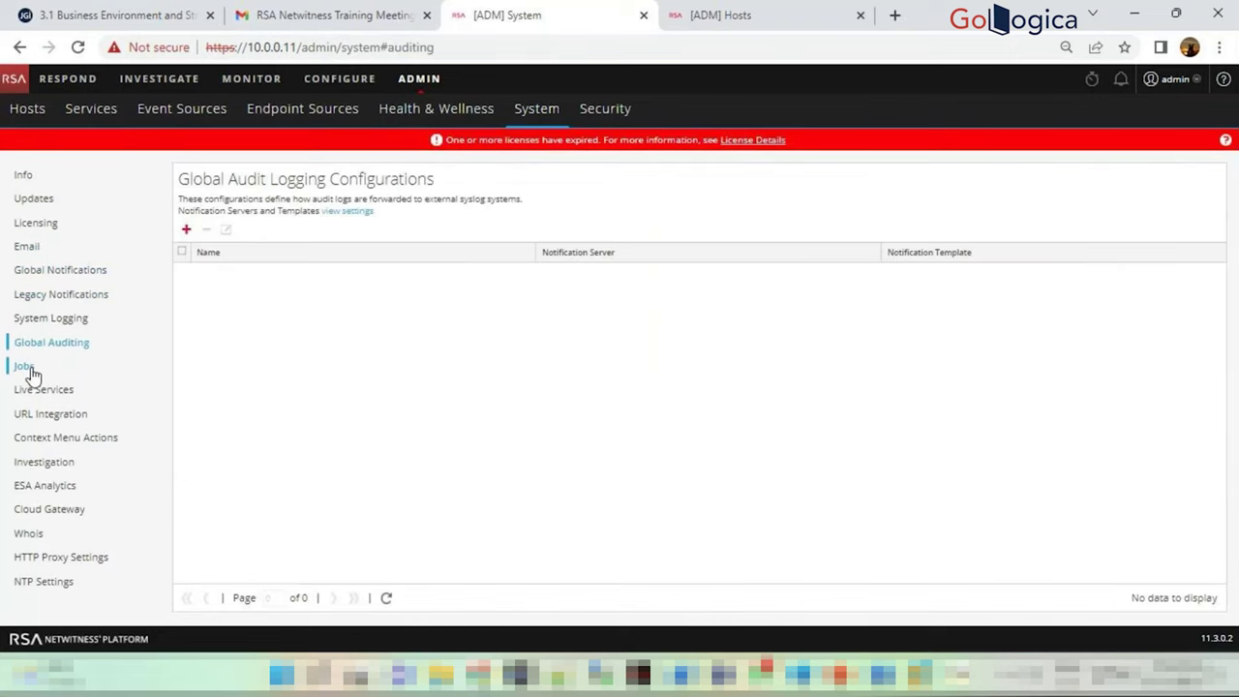
pyautogui.click(44, 392)
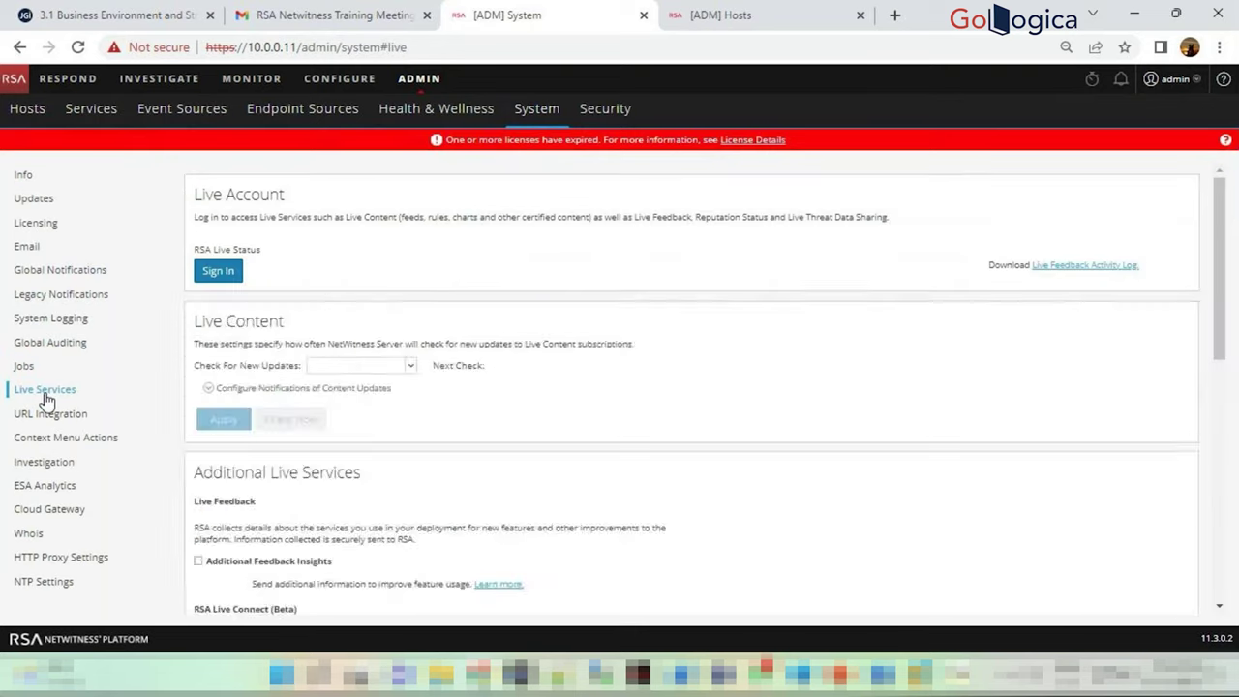
pyautogui.click(43, 463)
pyautogui.click(43, 485)
pyautogui.click(49, 465)
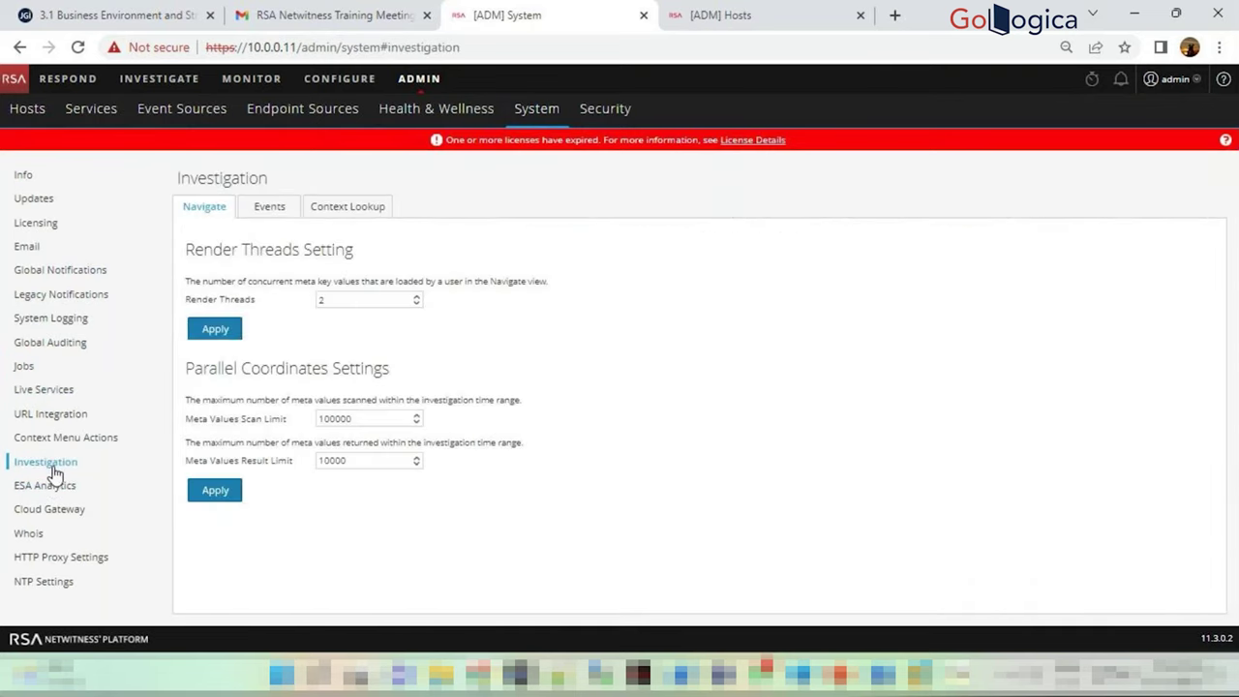
pyautogui.doubleClick(374, 423)
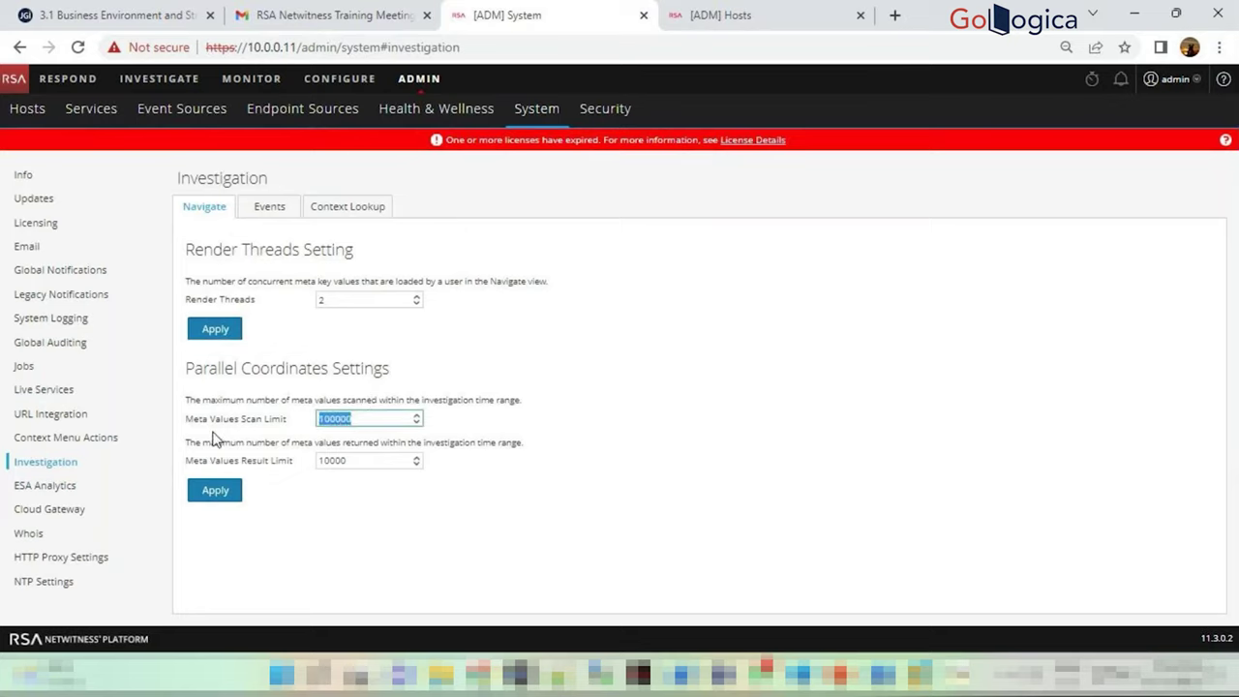
pyautogui.click(489, 431)
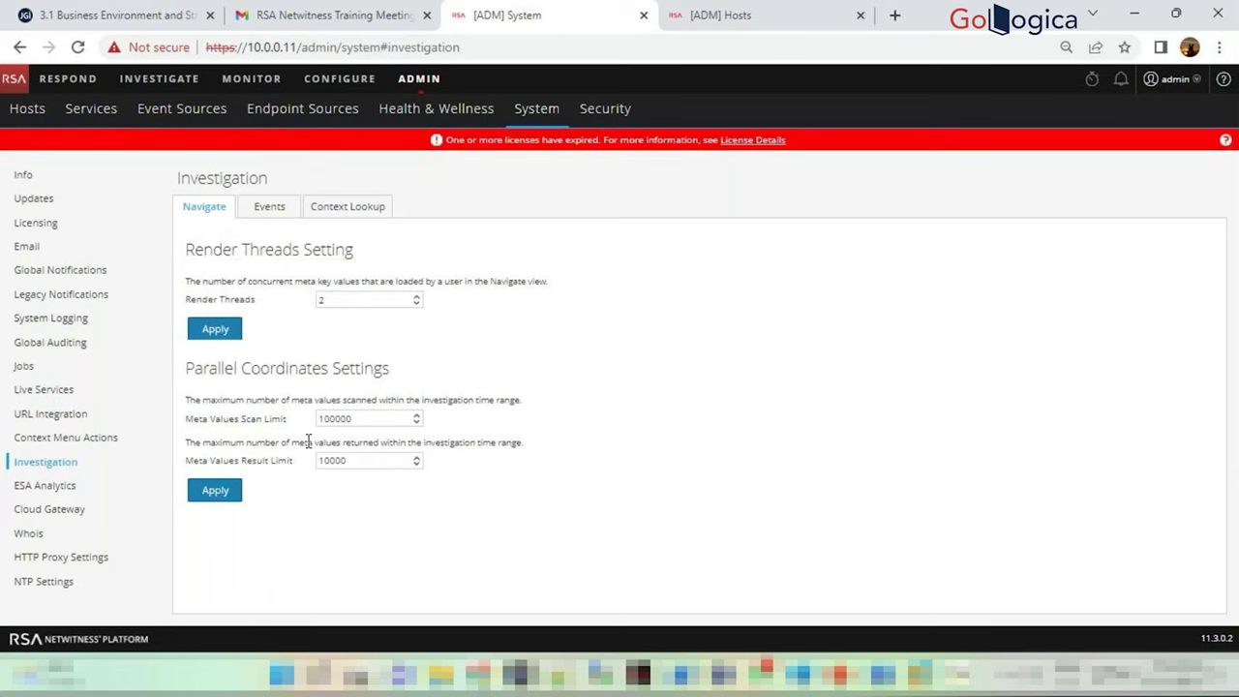
# Browse Cloud Gateway, Whois, NTP, HTTP proxy and ESA Analytics settings, then view Health & Wellness alarms
pyautogui.click(72, 516)
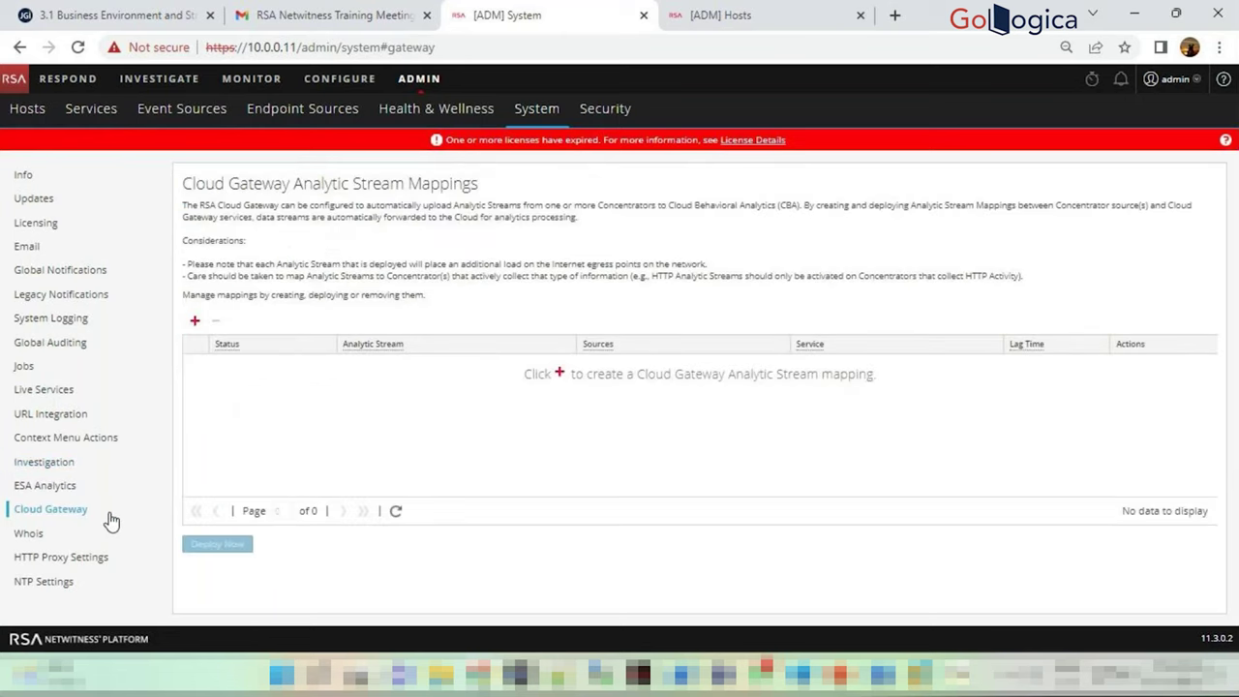
pyautogui.click(29, 534)
pyautogui.click(46, 581)
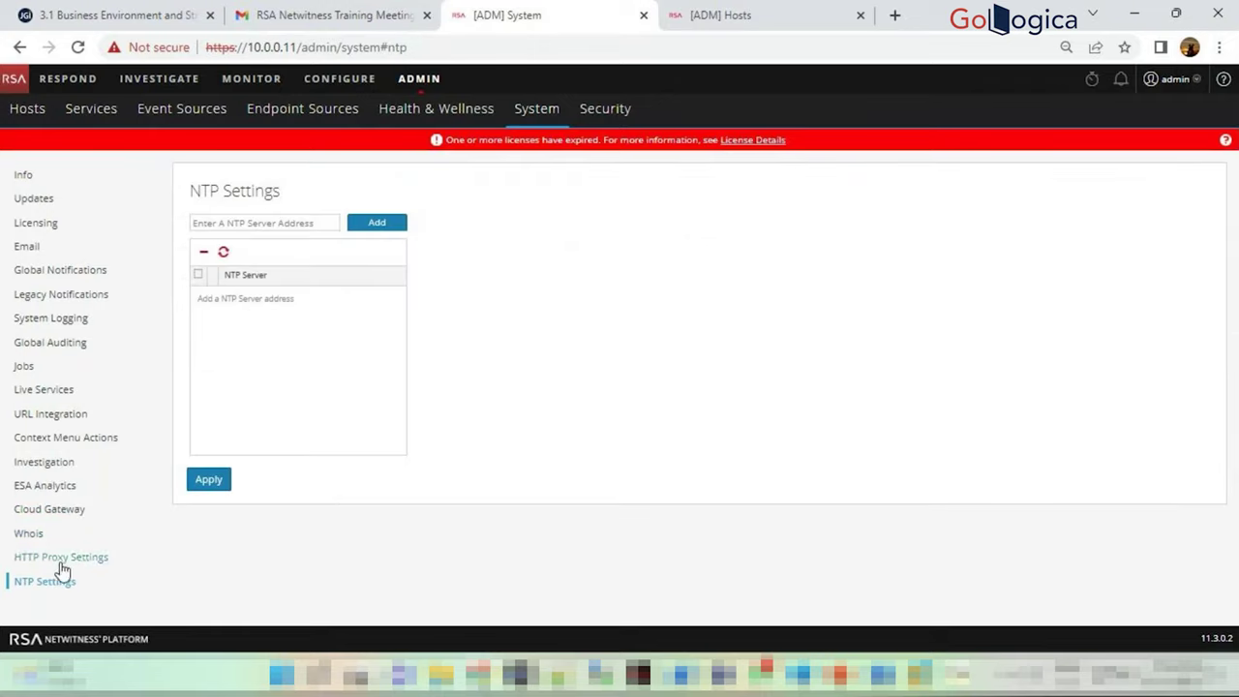
pyautogui.click(264, 221)
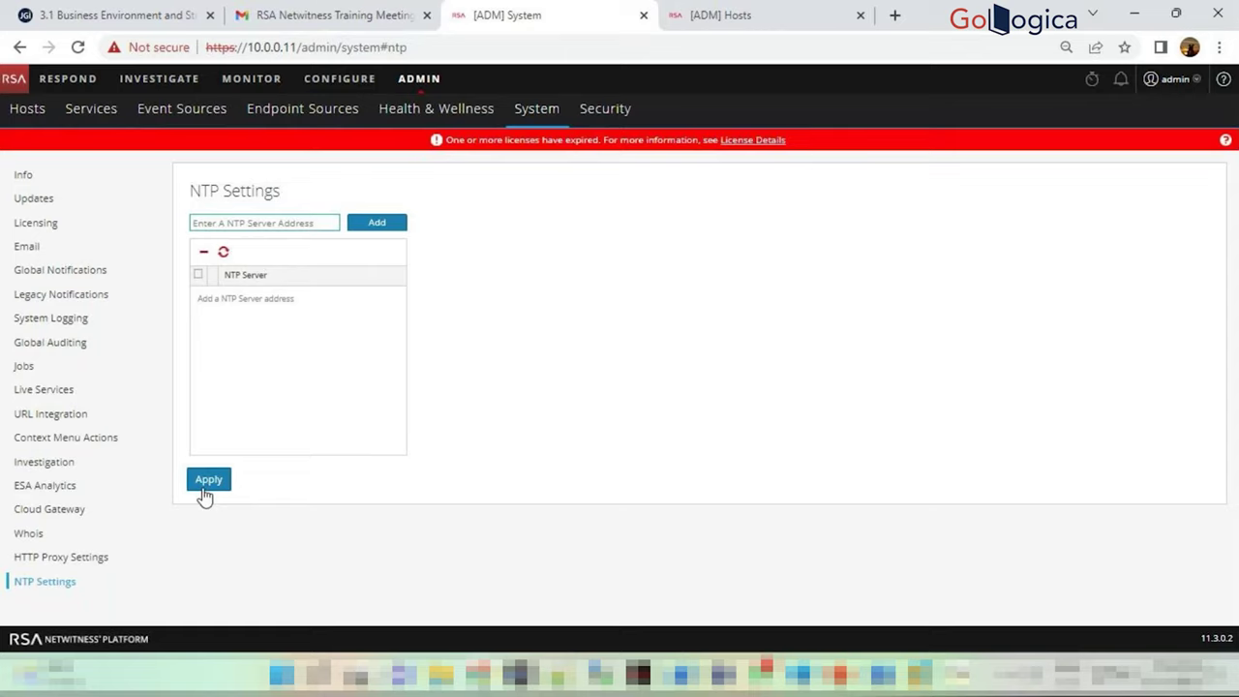
pyautogui.click(46, 563)
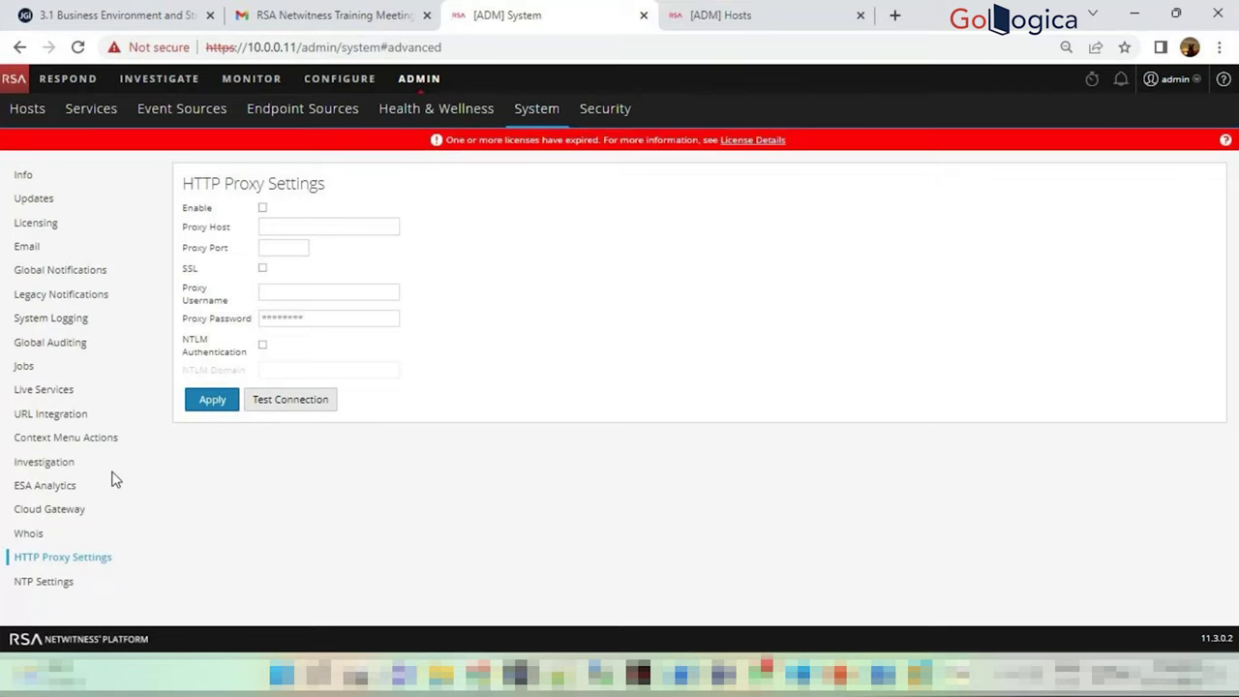
pyautogui.click(65, 492)
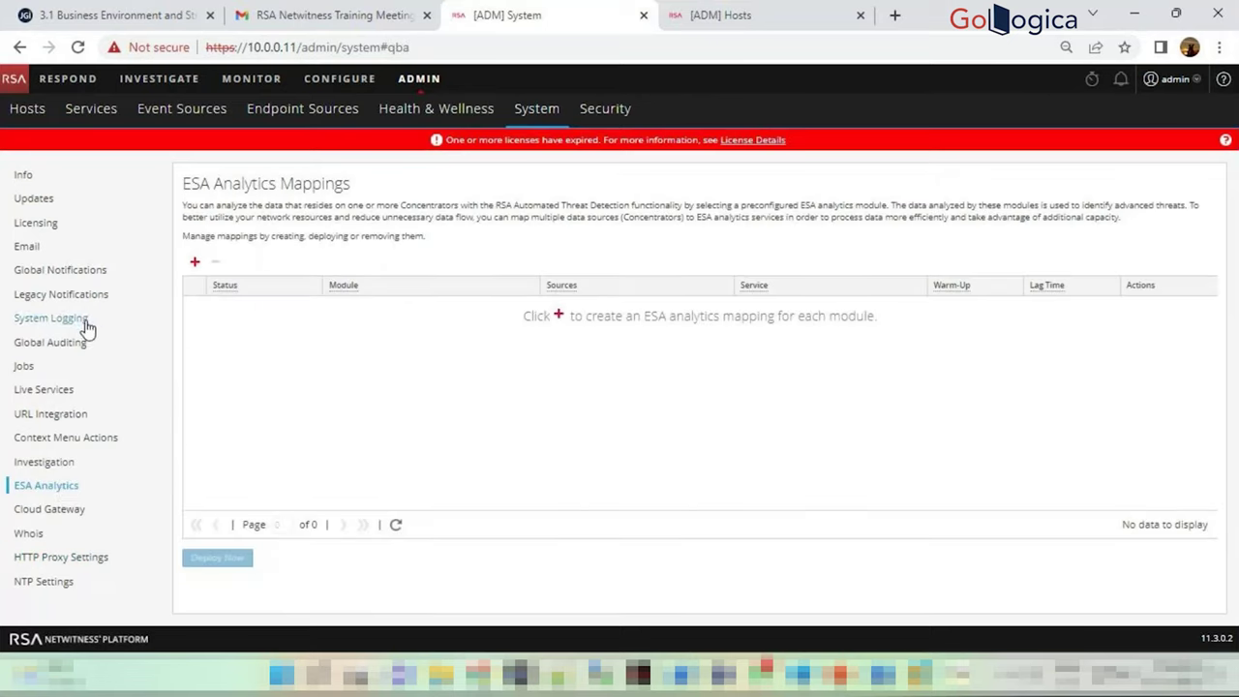
pyautogui.click(77, 271)
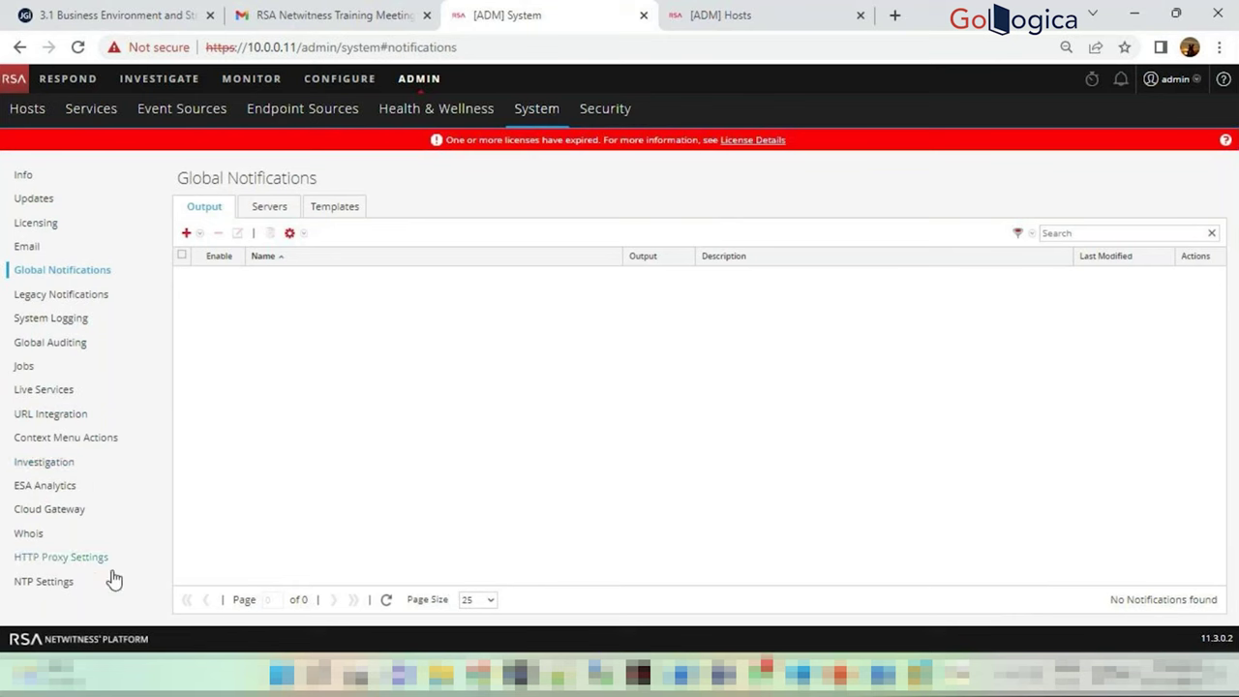
pyautogui.click(444, 118)
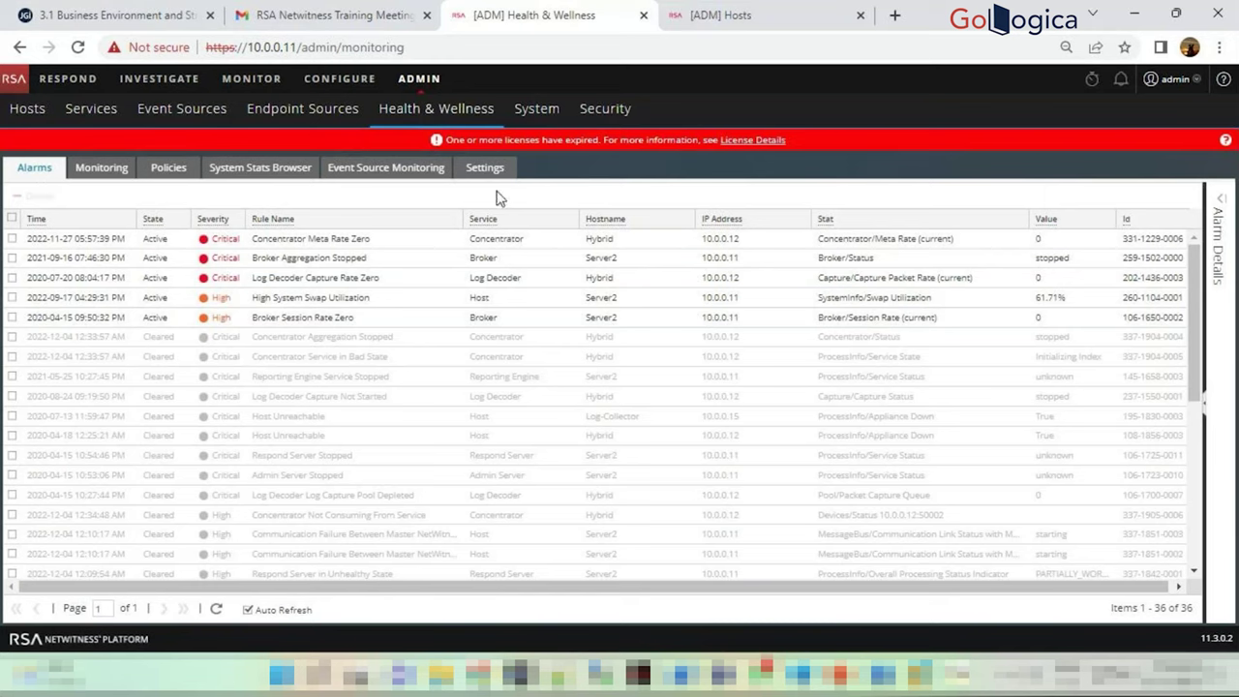
# Scroll through the Monitoring view of hosts and service health, then open the Policies list
pyautogui.click(100, 172)
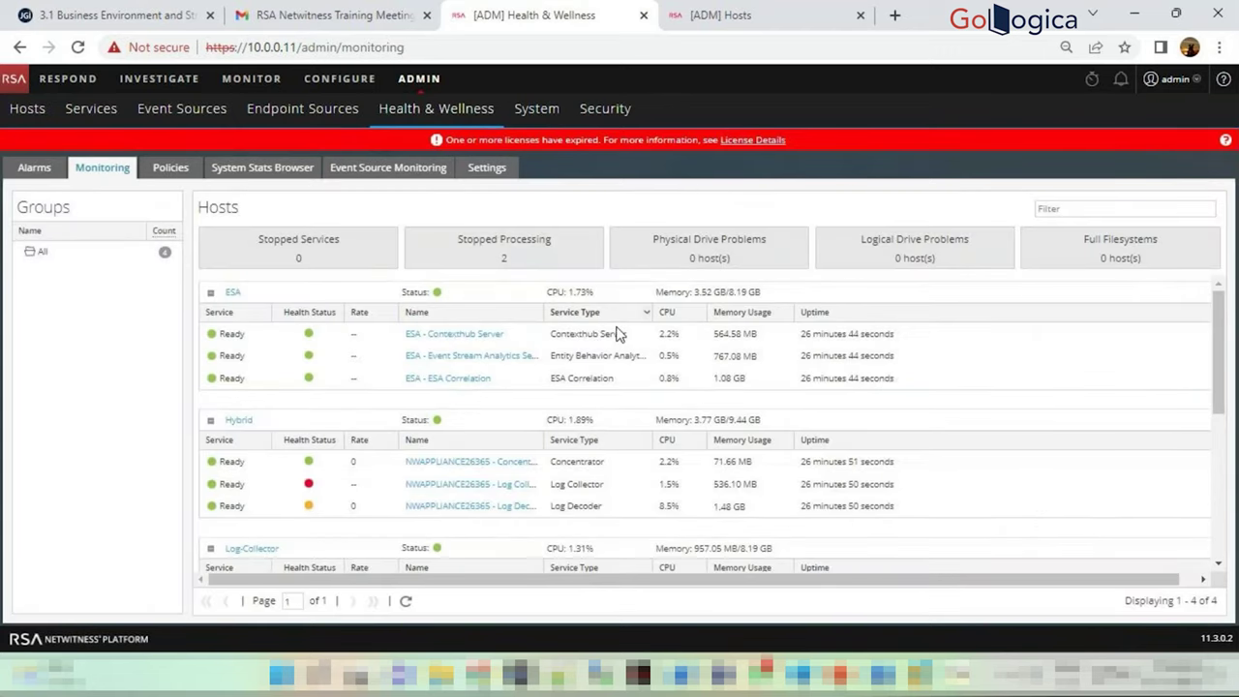
pyautogui.scroll(-10, 358, 319)
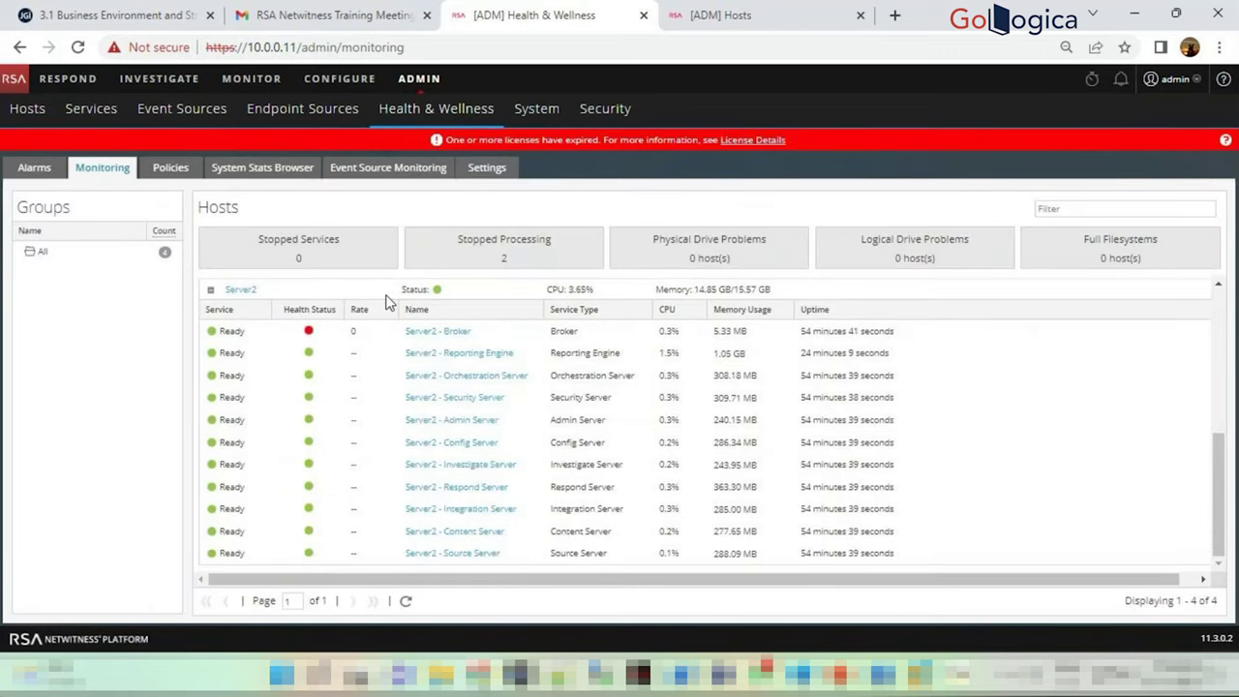
pyautogui.scroll(10, 416, 375)
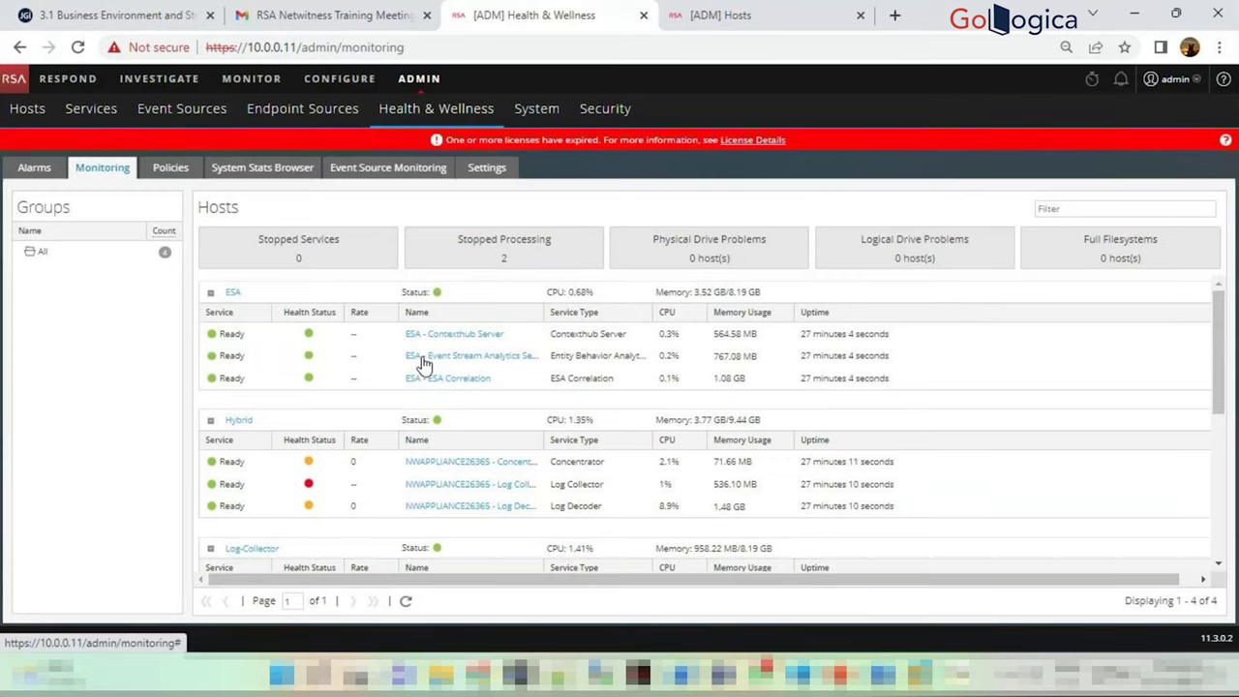
pyautogui.click(181, 171)
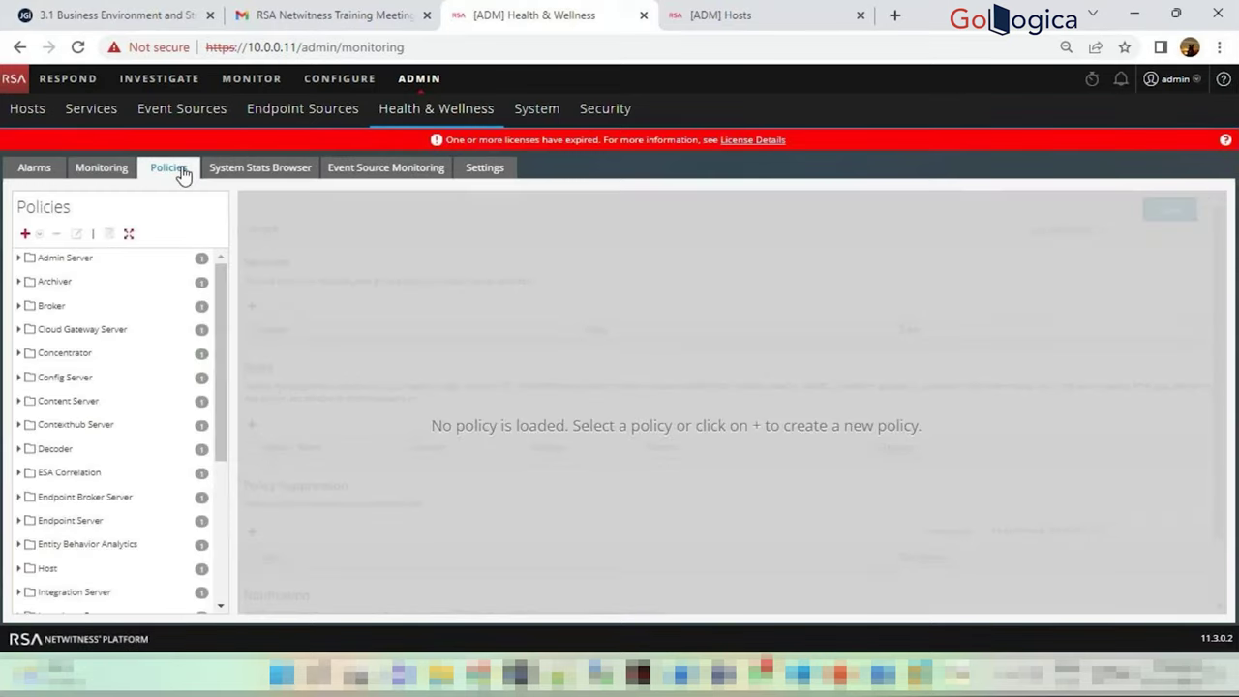
# Load the Integration Server Monitoring Policy, scroll through it, and switch back to the Hosts tab
pyautogui.scroll(-3, 43, 319)
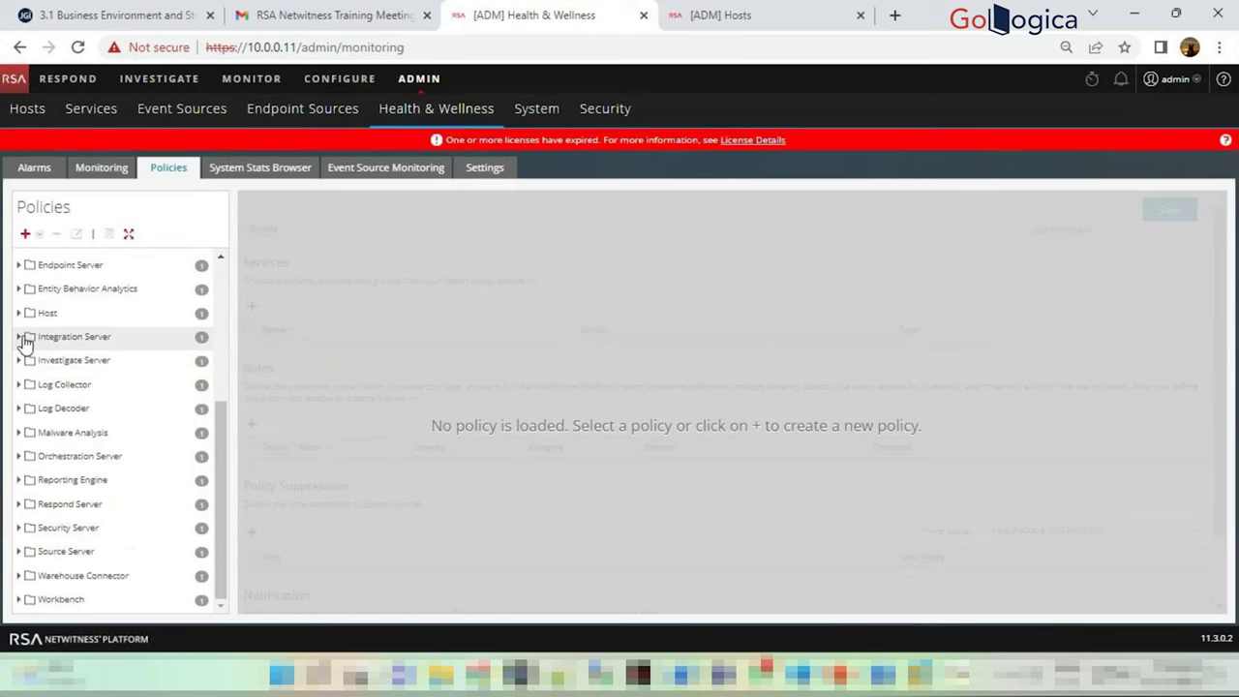
pyautogui.click(21, 336)
pyautogui.click(88, 361)
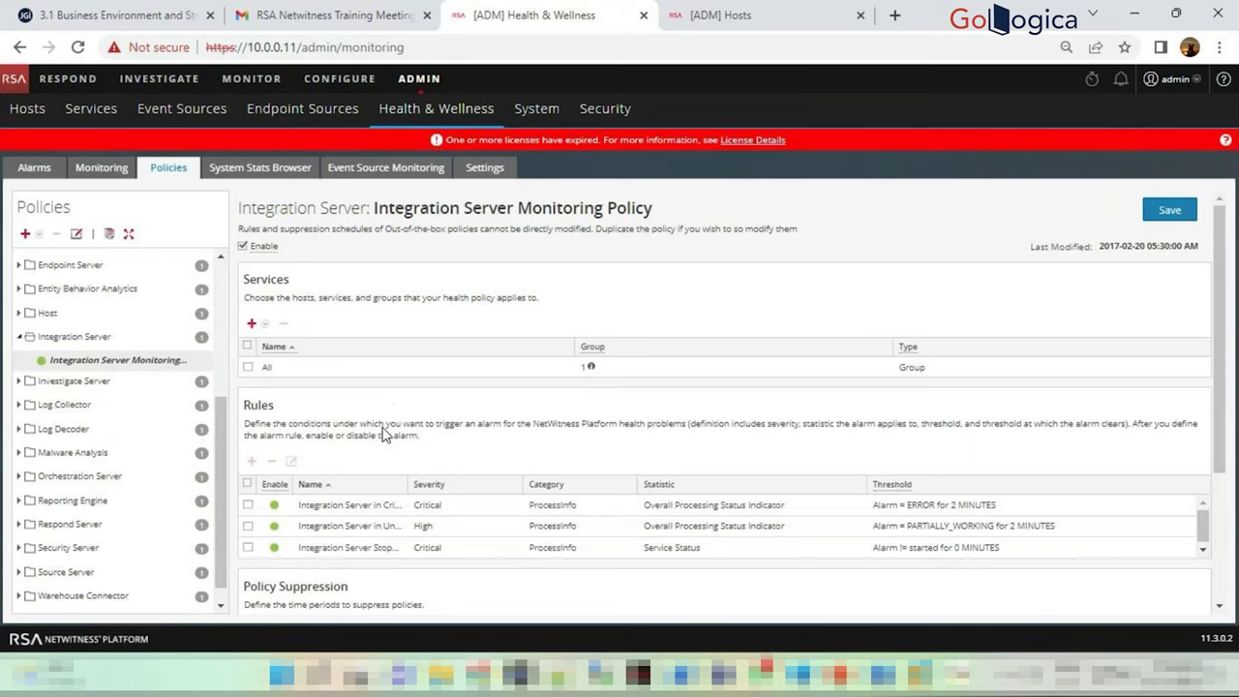
pyautogui.scroll(-3, 455, 441)
pyautogui.scroll(3, 455, 442)
pyautogui.hotkey('ctrl', 'Tab')
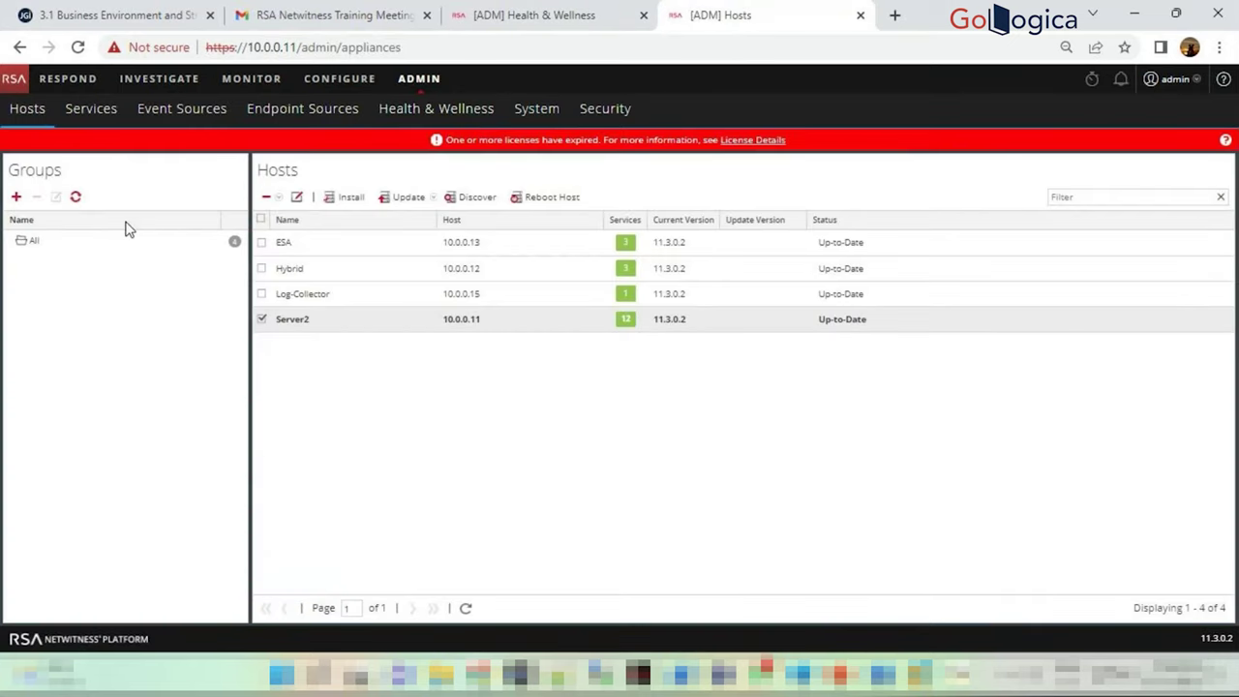
# Filter the Services list to the All-Logcollectors group, then return to the Integration Server policy tab
pyautogui.click(110, 120)
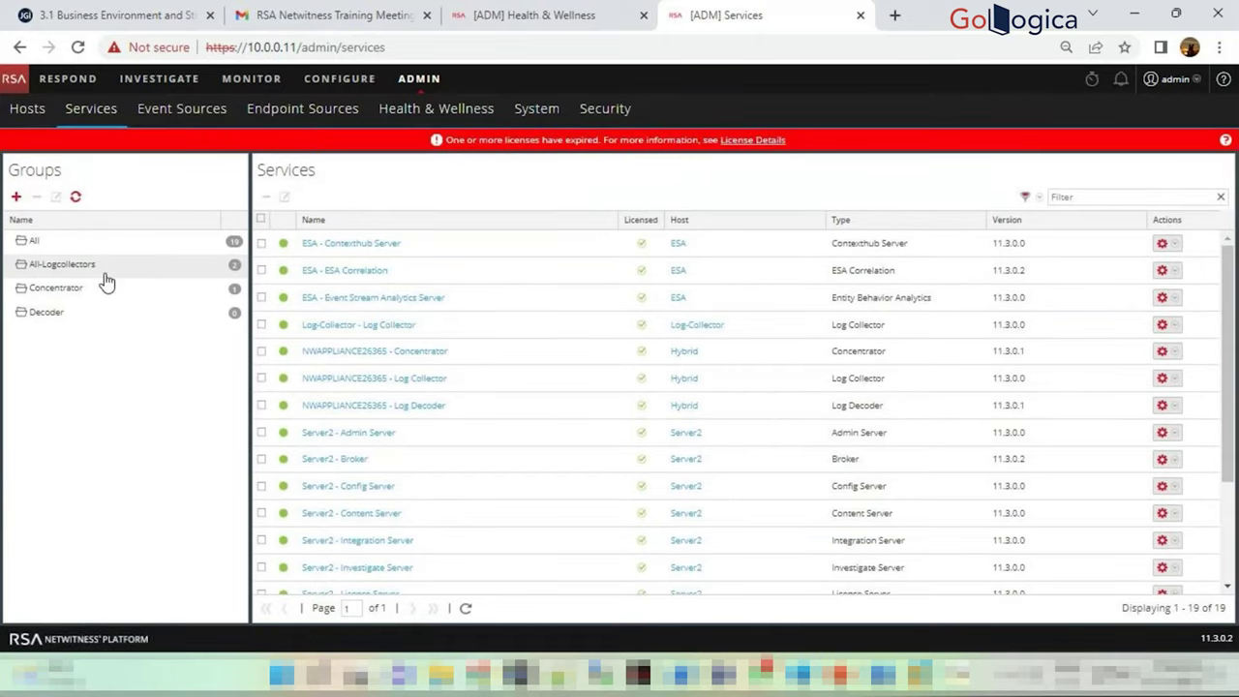
pyautogui.click(117, 266)
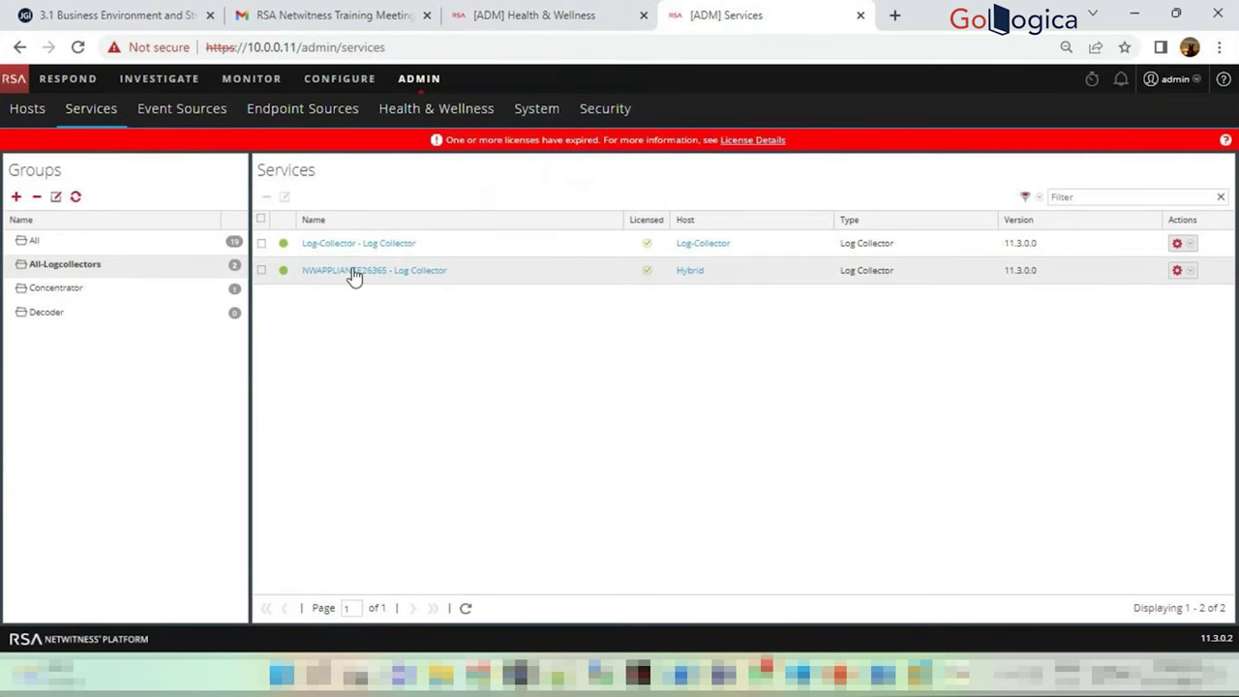
pyautogui.click(542, 15)
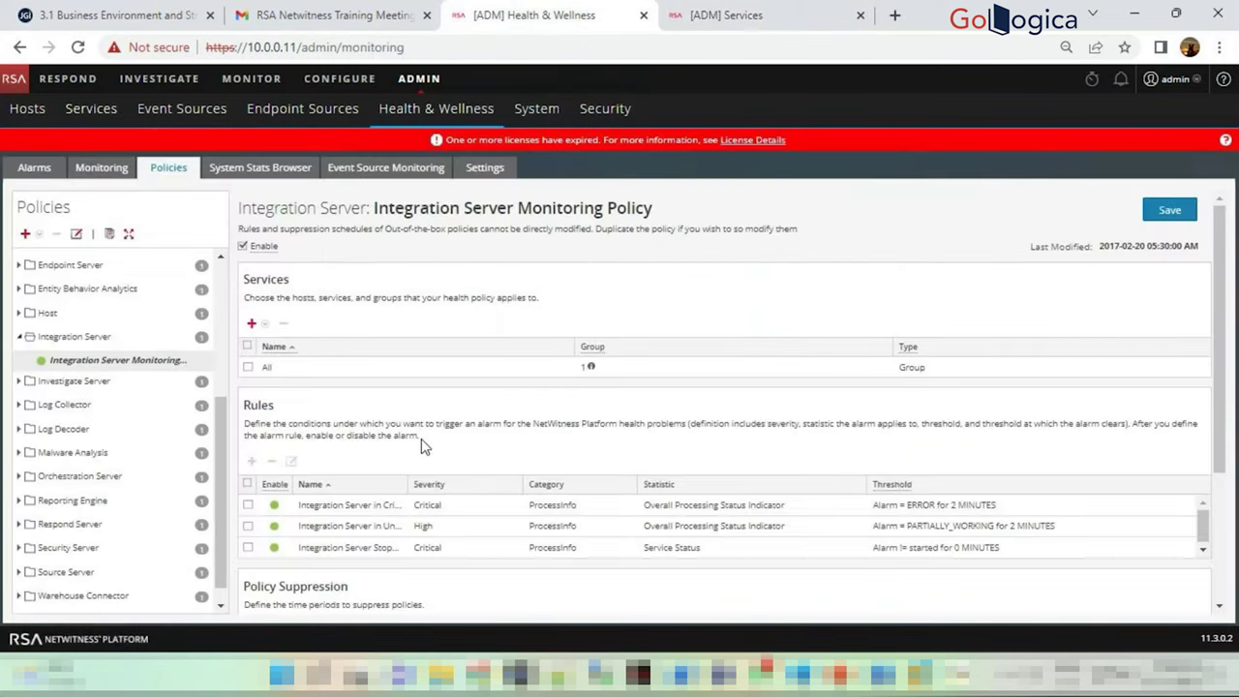
pyautogui.scroll(-3, 426, 460)
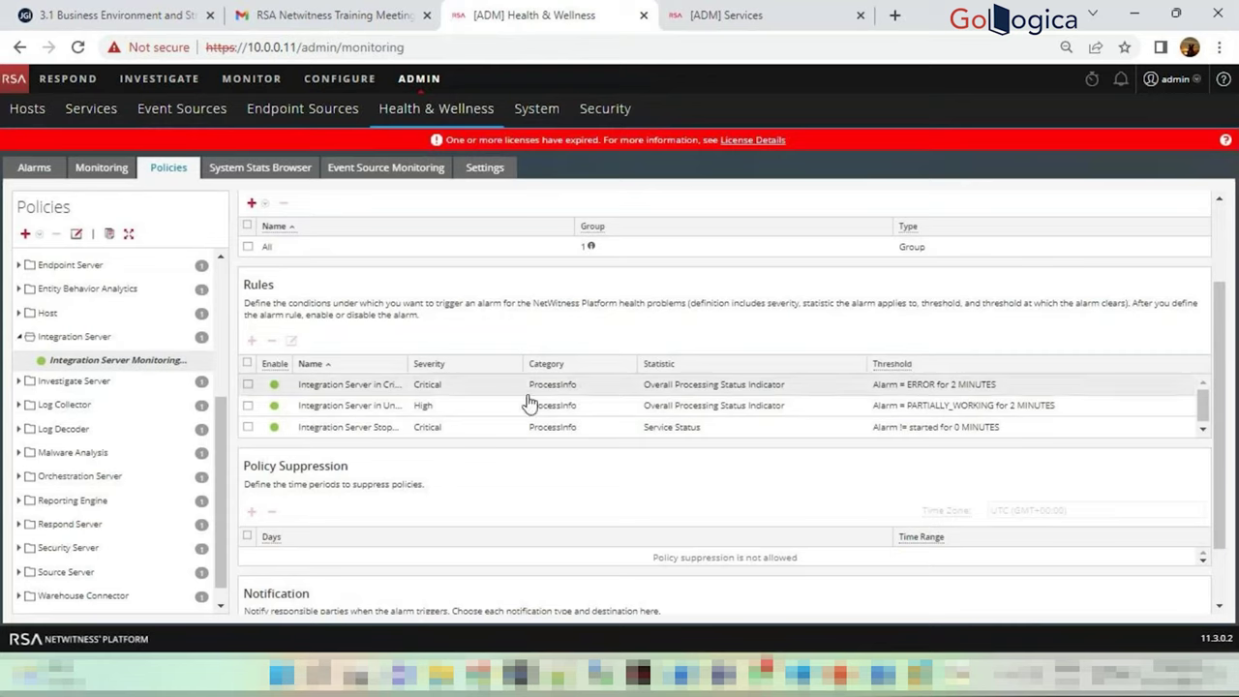
# Select the first rule, Integration Server in Critical State, and open its details
pyautogui.click(896, 390)
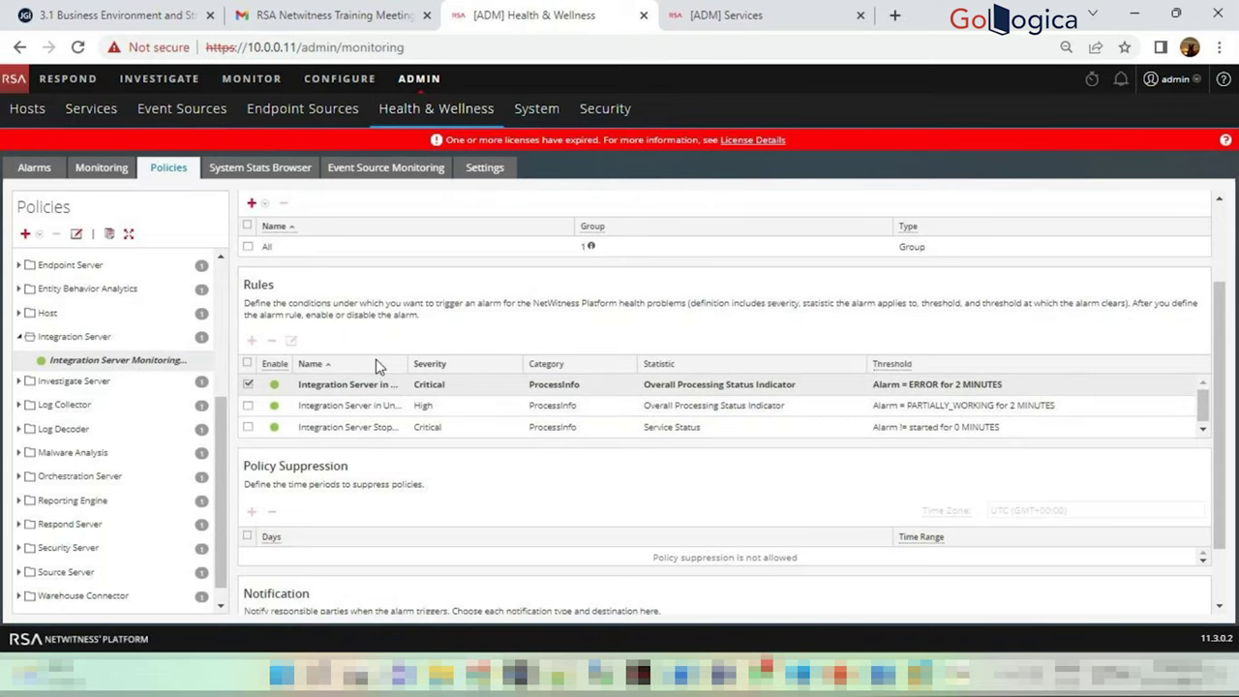
pyautogui.doubleClick(695, 393)
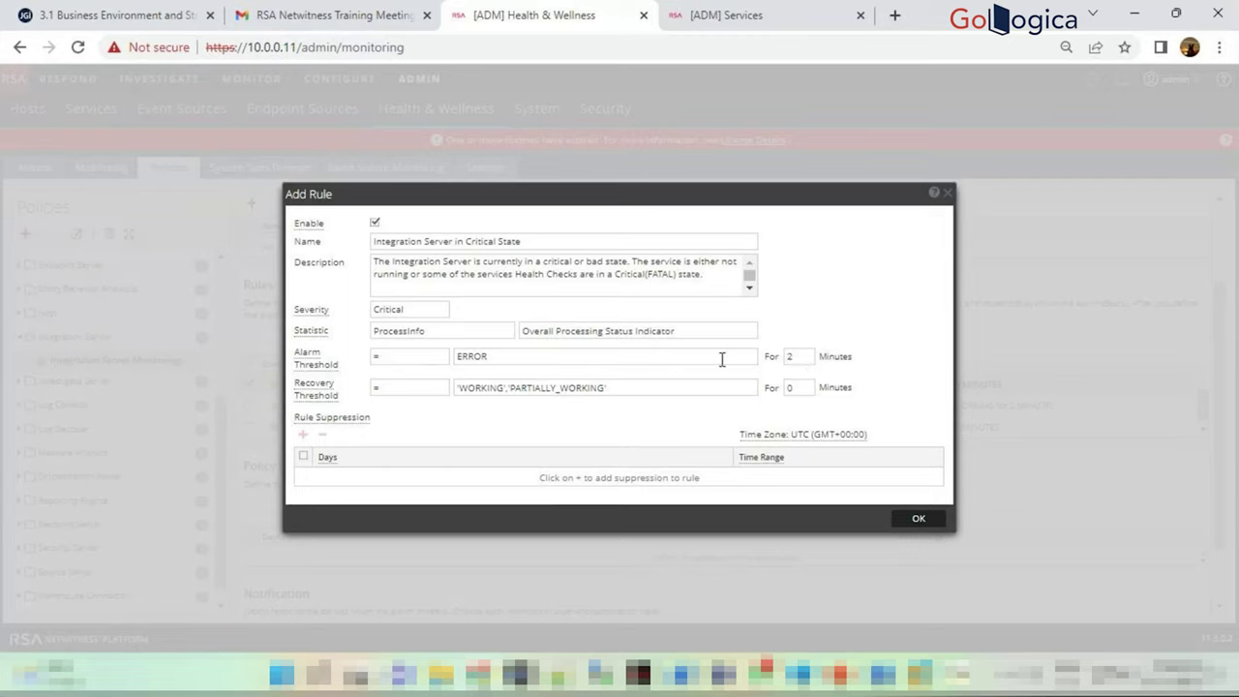
pyautogui.moveTo(491, 356); pyautogui.dragTo(456, 357)
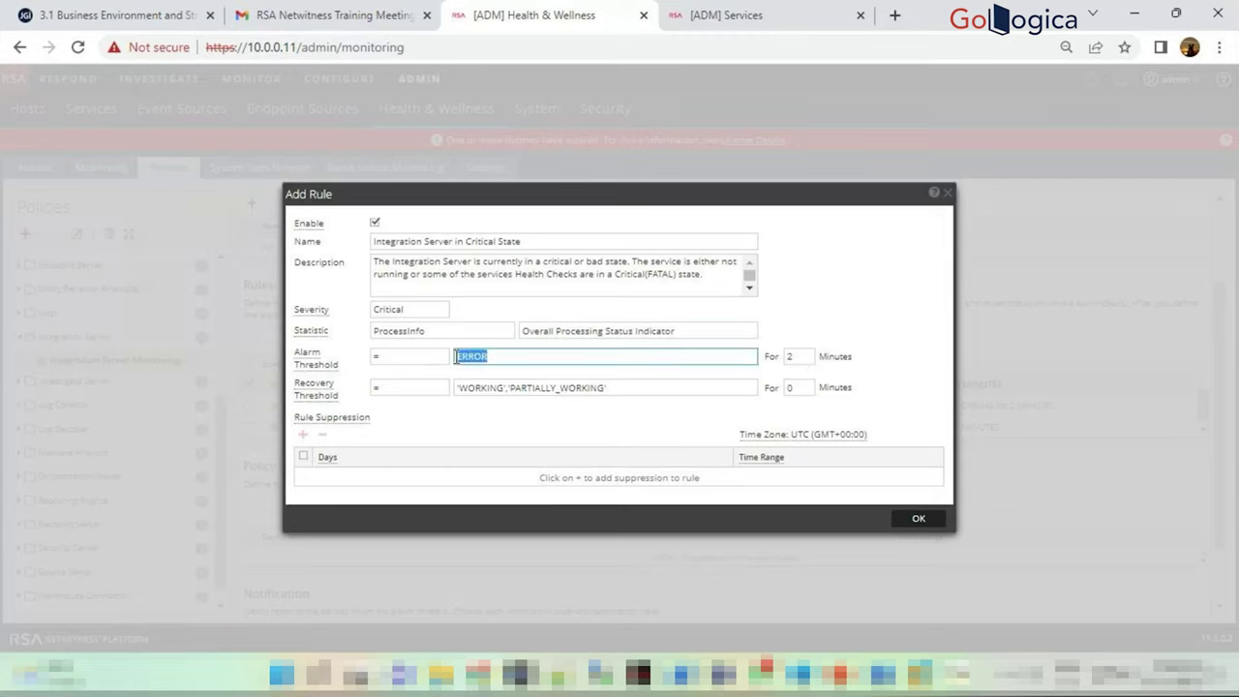
pyautogui.click(572, 431)
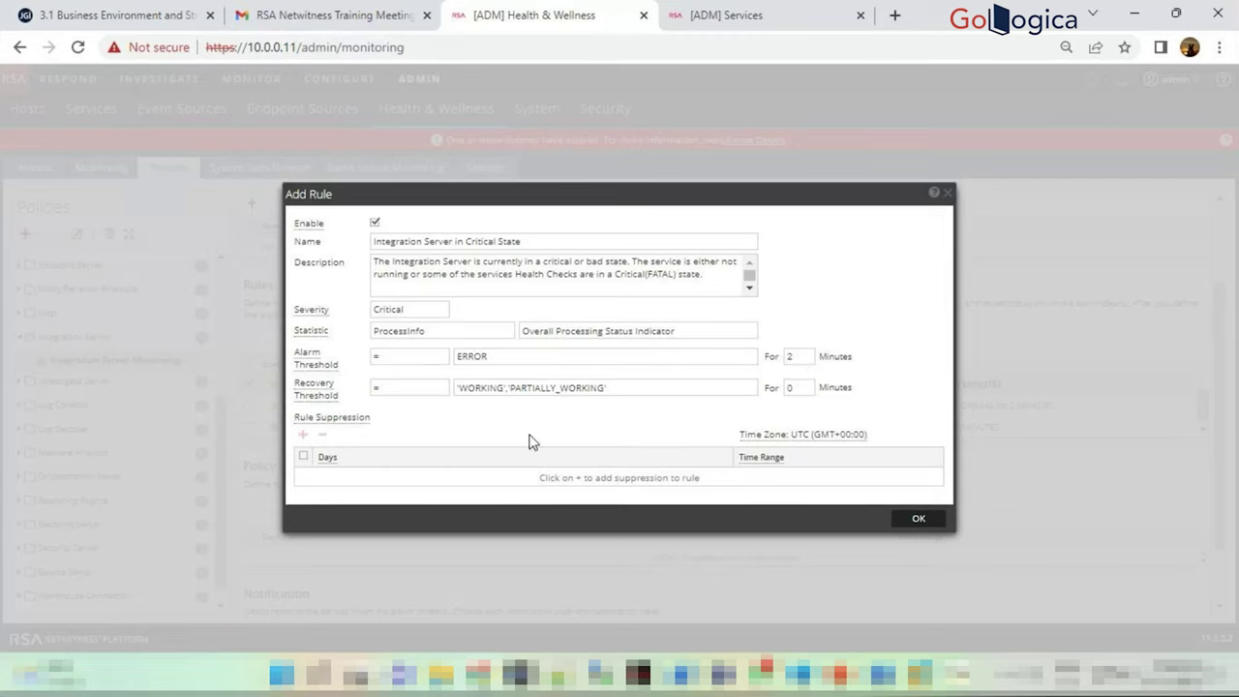
pyautogui.moveTo(489, 356); pyautogui.dragTo(459, 358)
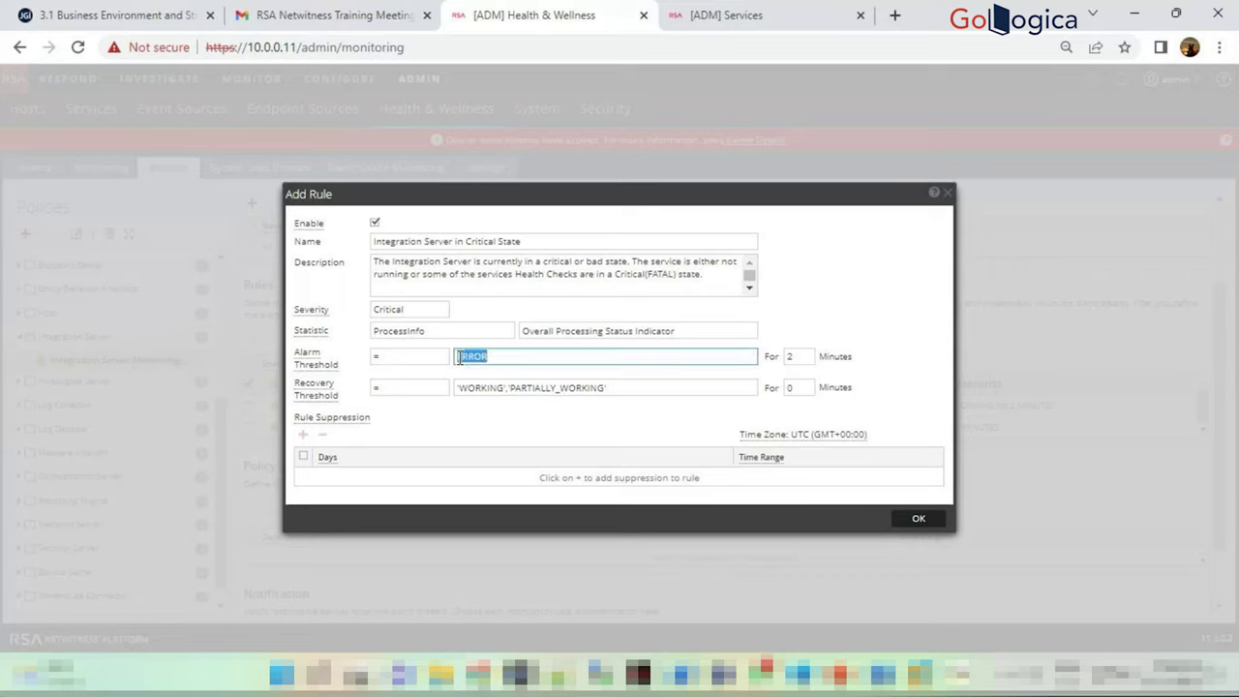
pyautogui.moveTo(614, 391); pyautogui.dragTo(460, 389)
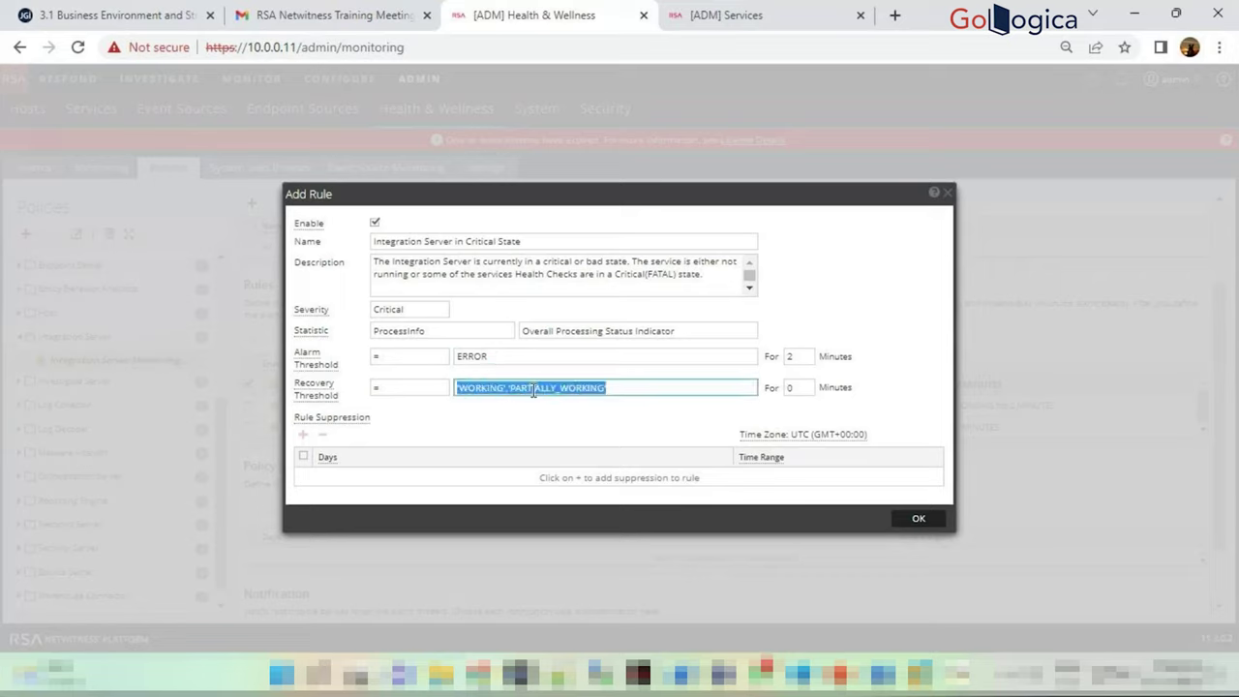
pyautogui.click(580, 415)
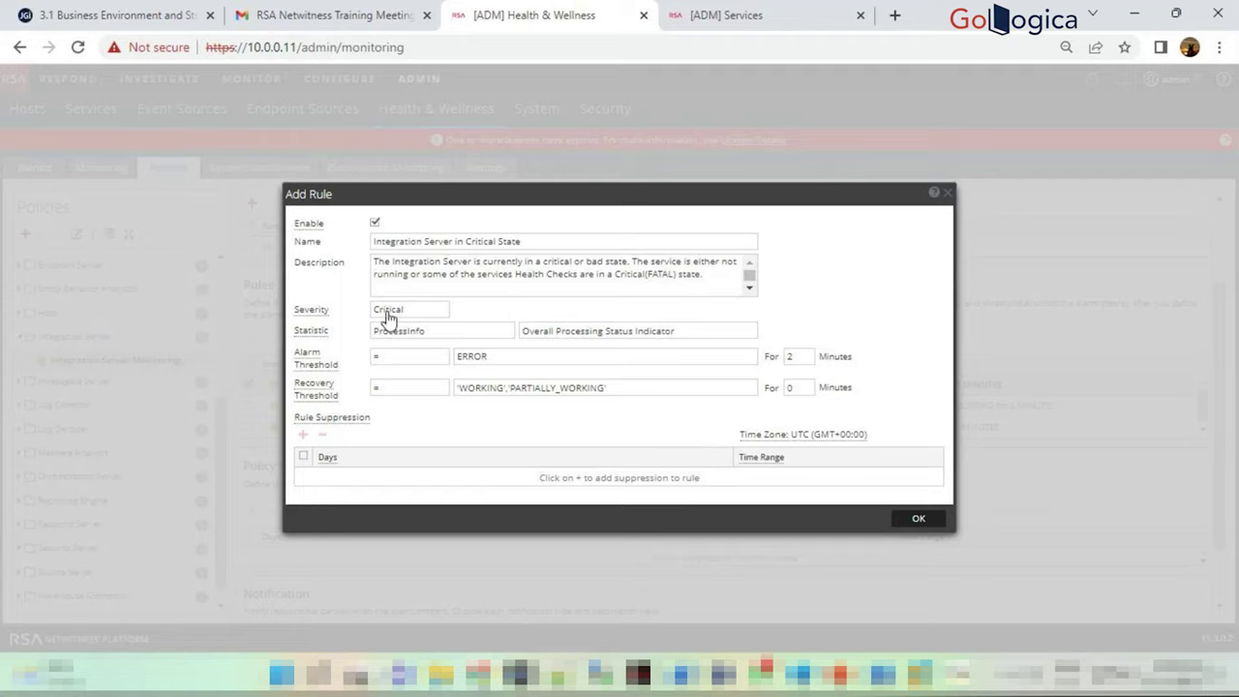
pyautogui.moveTo(375, 261); pyautogui.dragTo(700, 291)
pyautogui.scroll(2, 564, 276)
pyautogui.click(452, 264)
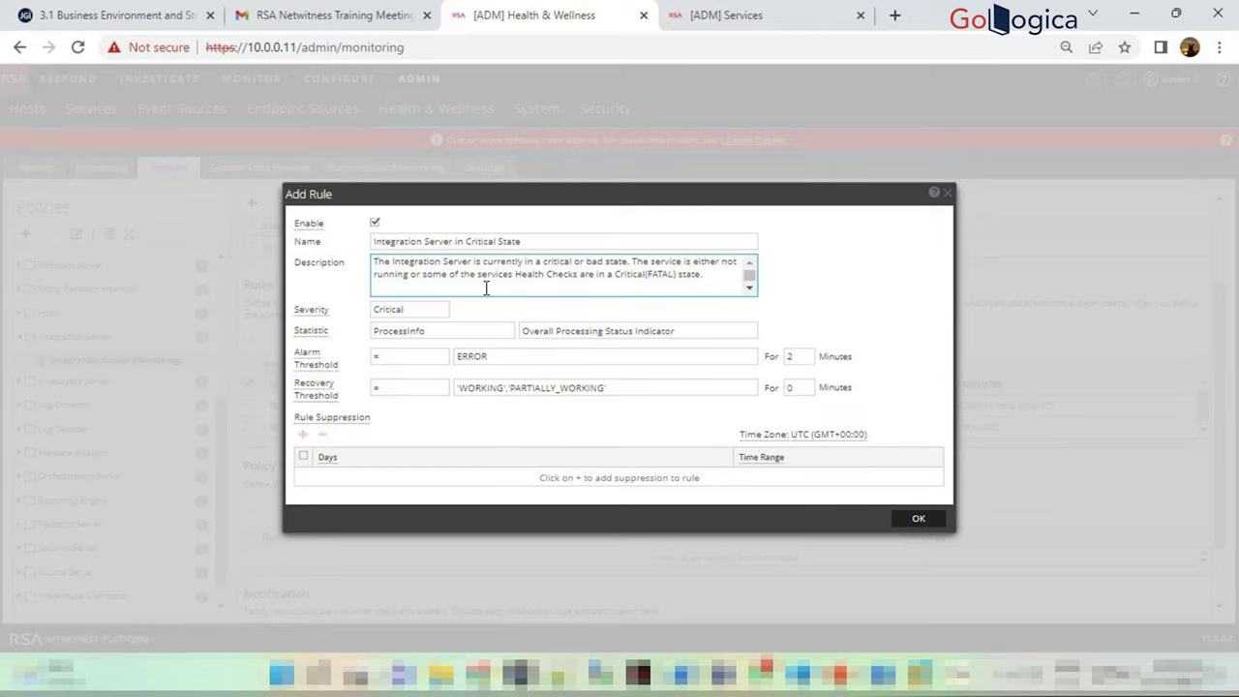
pyautogui.moveTo(635, 280); pyautogui.dragTo(689, 278)
pyautogui.click(679, 279)
pyautogui.click(510, 423)
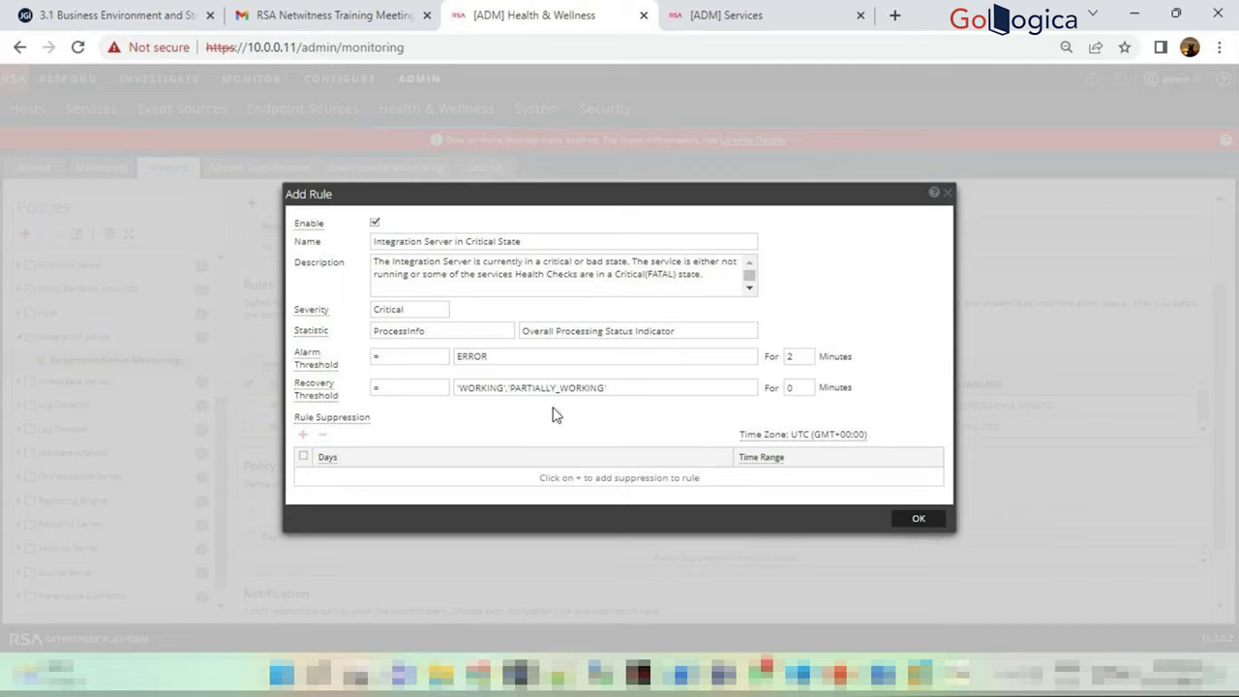
pyautogui.click(749, 287)
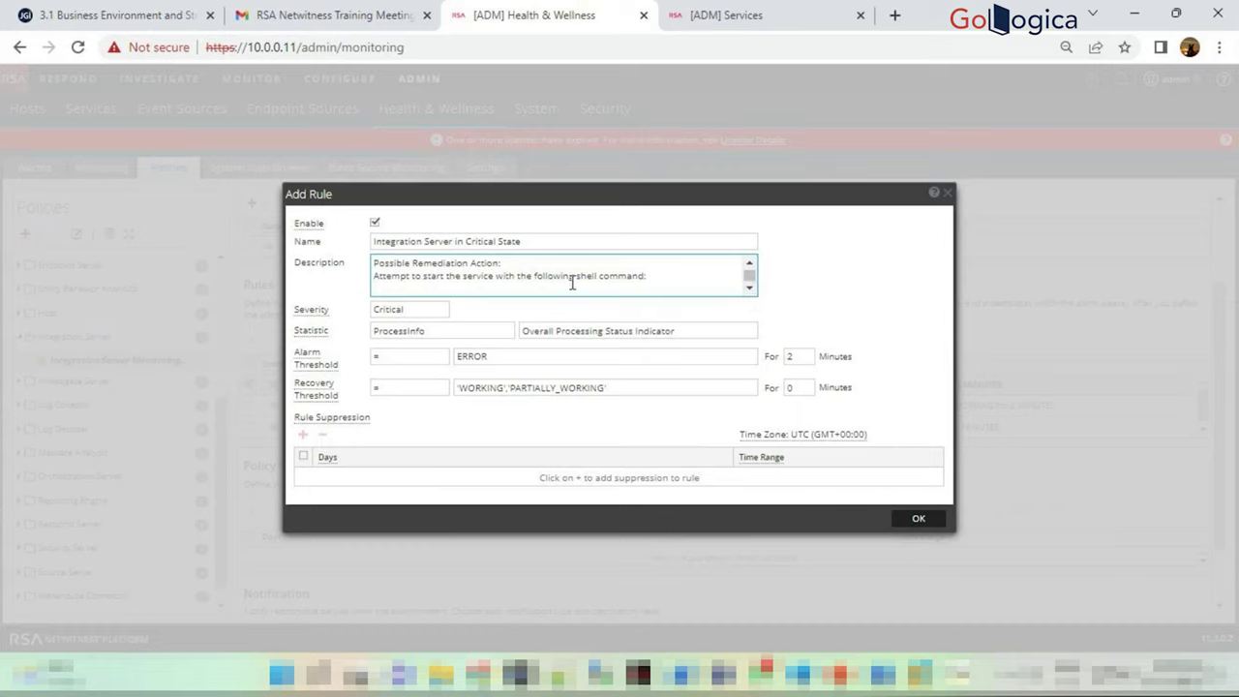
# Read the rule description's remediation action and critical-state explanation, highlighting passages along the way
pyautogui.moveTo(376, 265); pyautogui.dragTo(778, 307)
pyautogui.scroll(2, 746, 281)
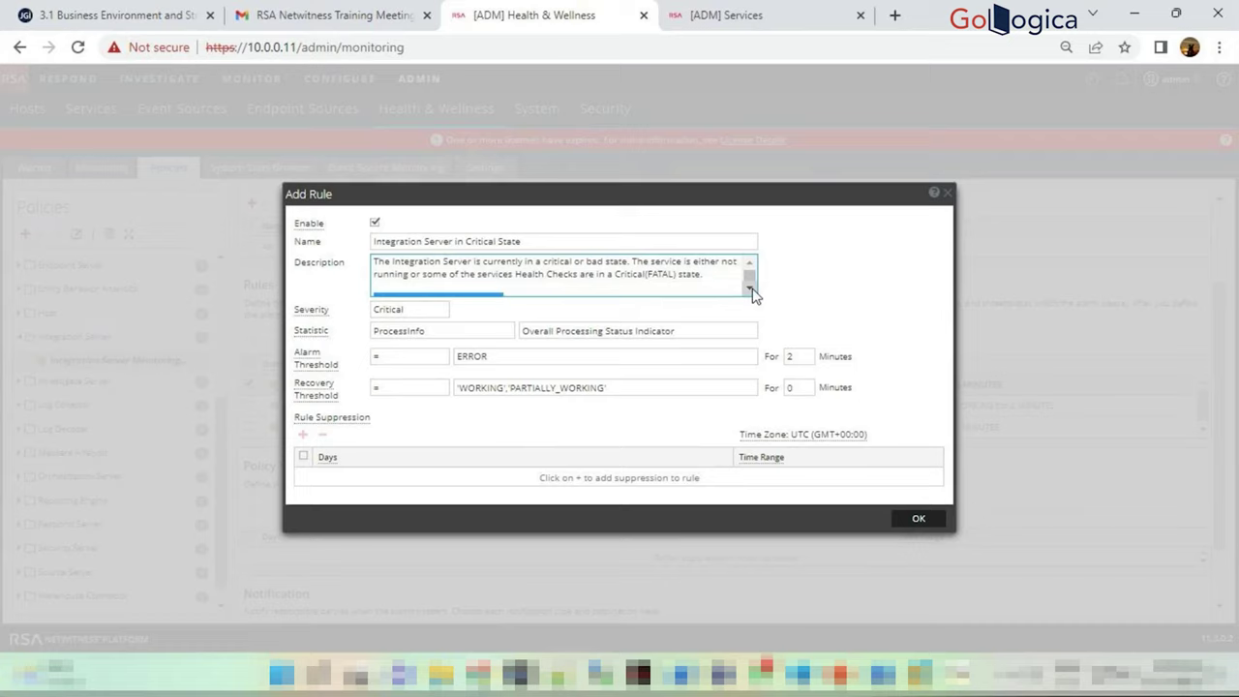
pyautogui.scroll(-3, 752, 289)
pyautogui.click(699, 281)
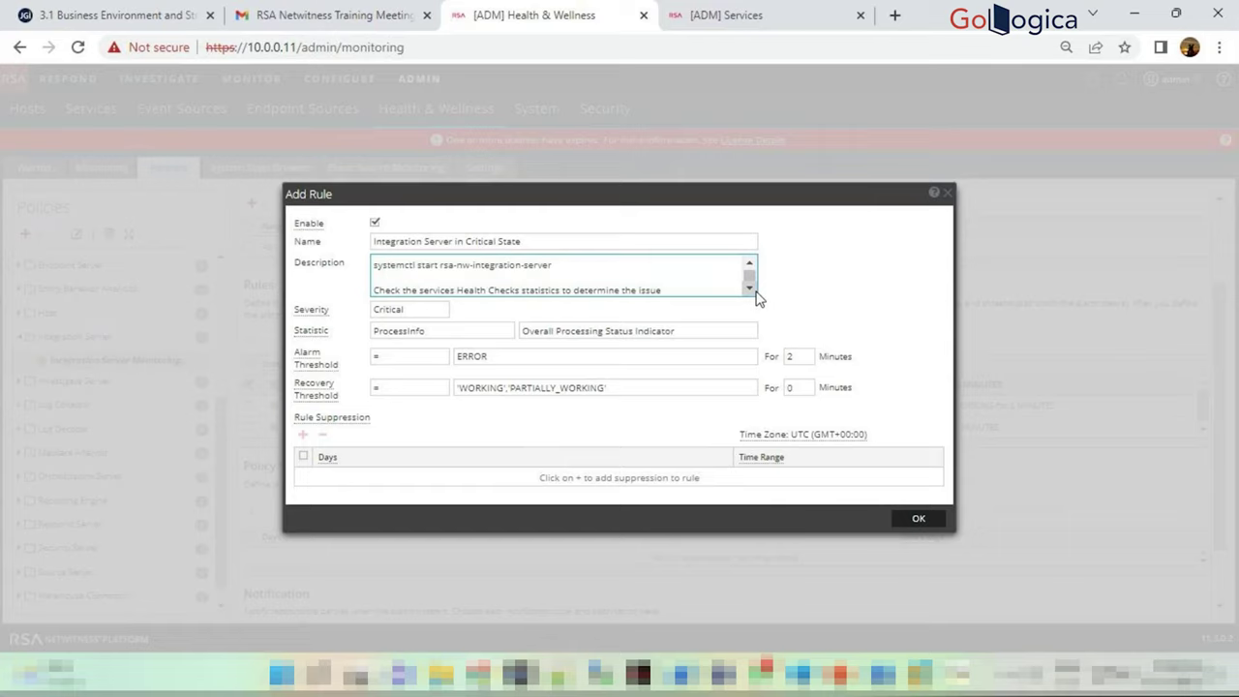
pyautogui.moveTo(497, 269); pyautogui.dragTo(575, 271)
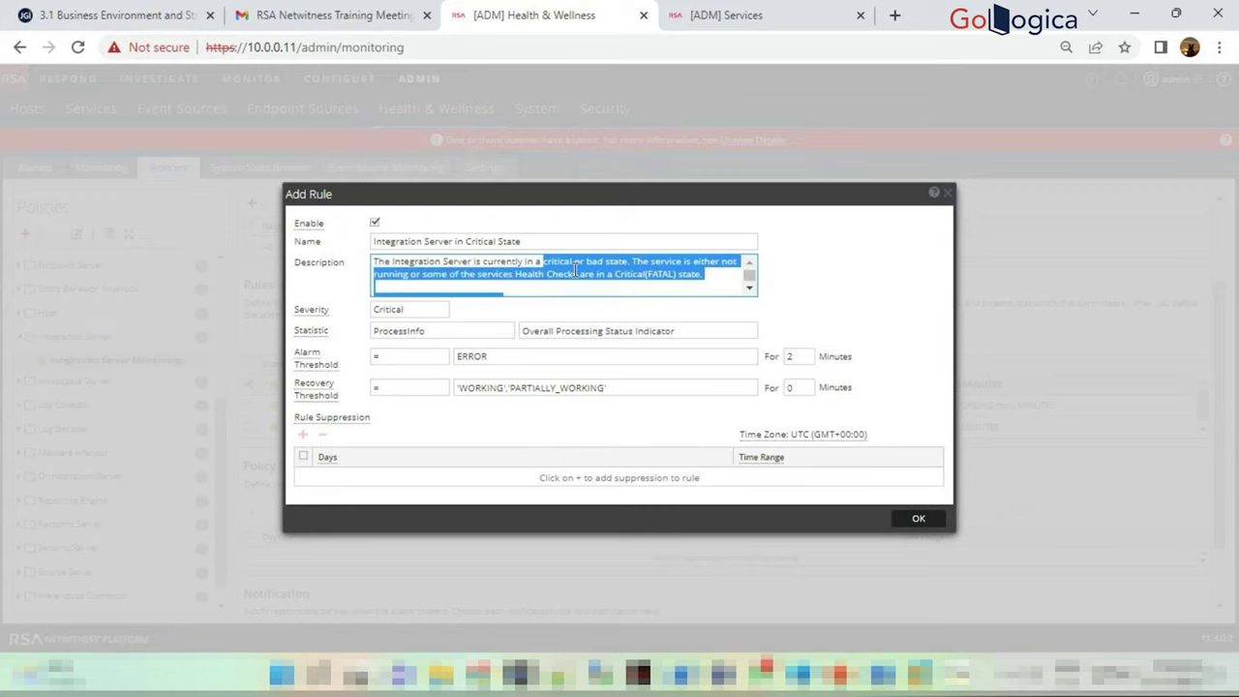
pyautogui.click(749, 287)
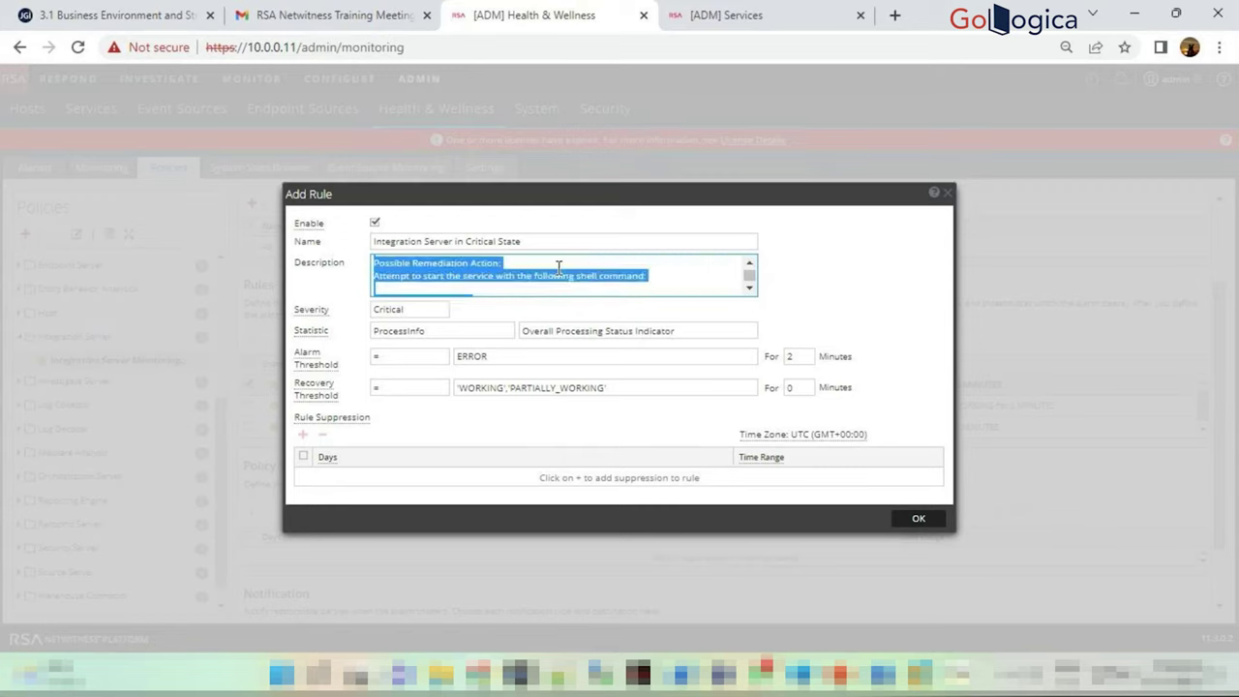
pyautogui.click(548, 275)
# Read the rest of the description including the log path sentence, then close the rule with OK
pyautogui.click(749, 289)
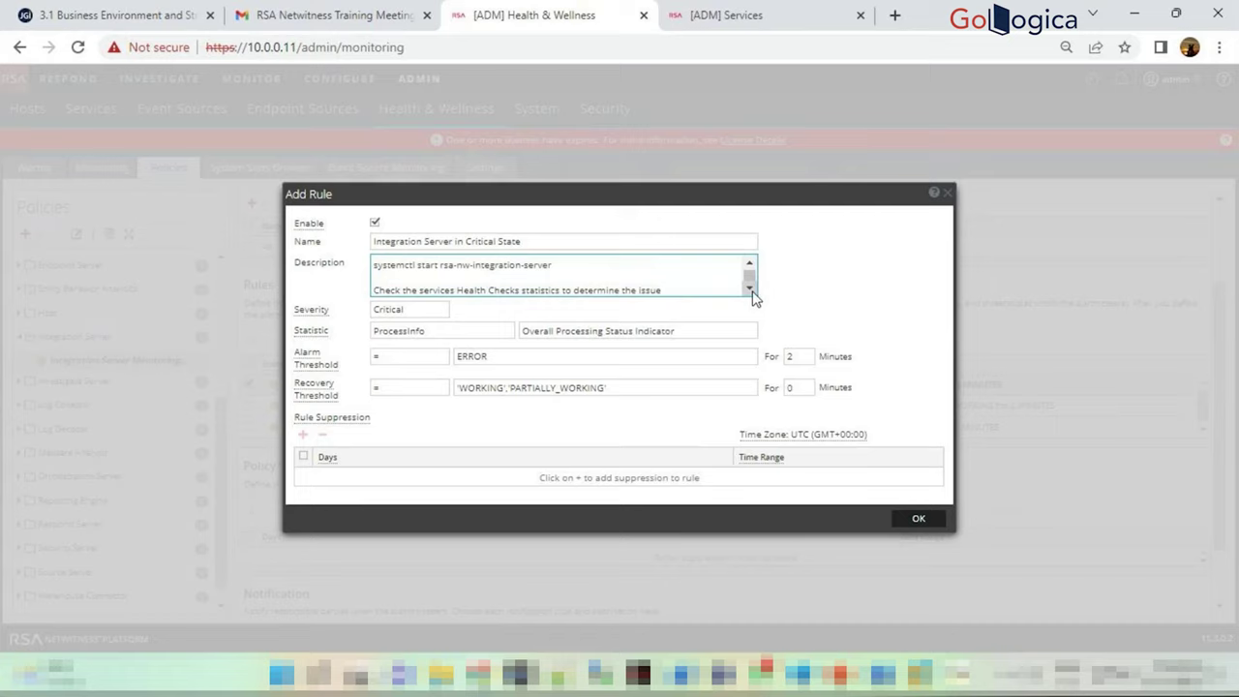
pyautogui.click(749, 289)
pyautogui.click(750, 288)
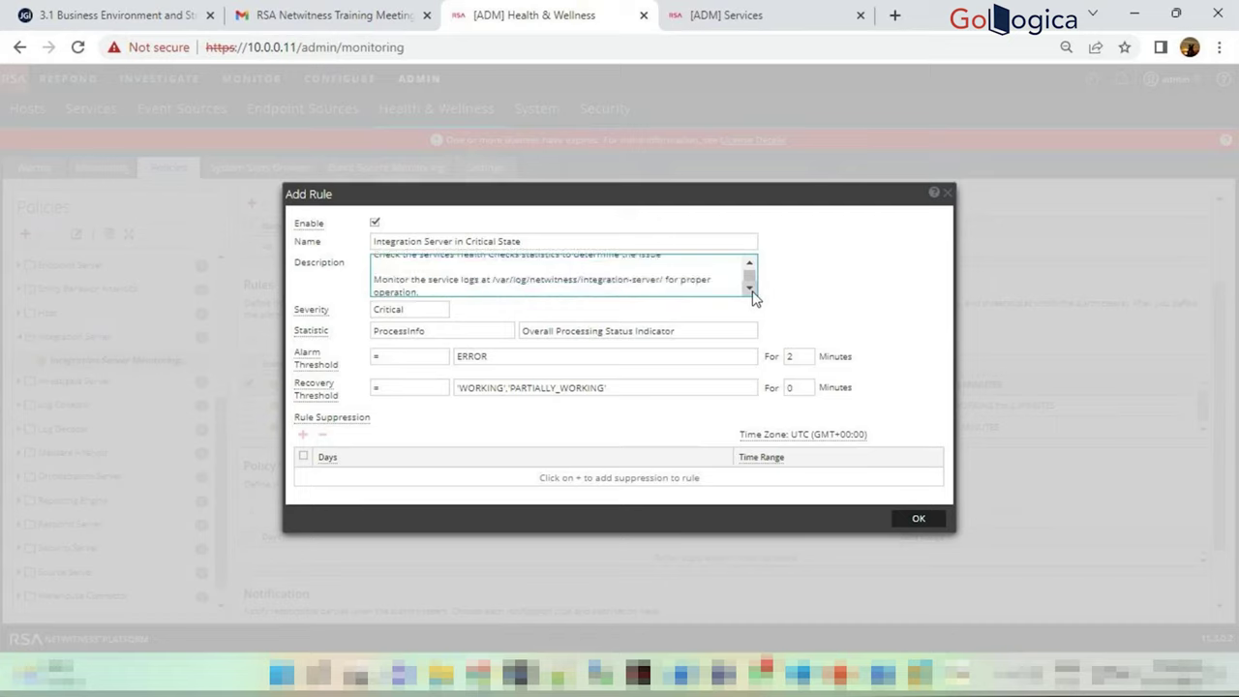
pyautogui.moveTo(491, 278); pyautogui.dragTo(663, 287)
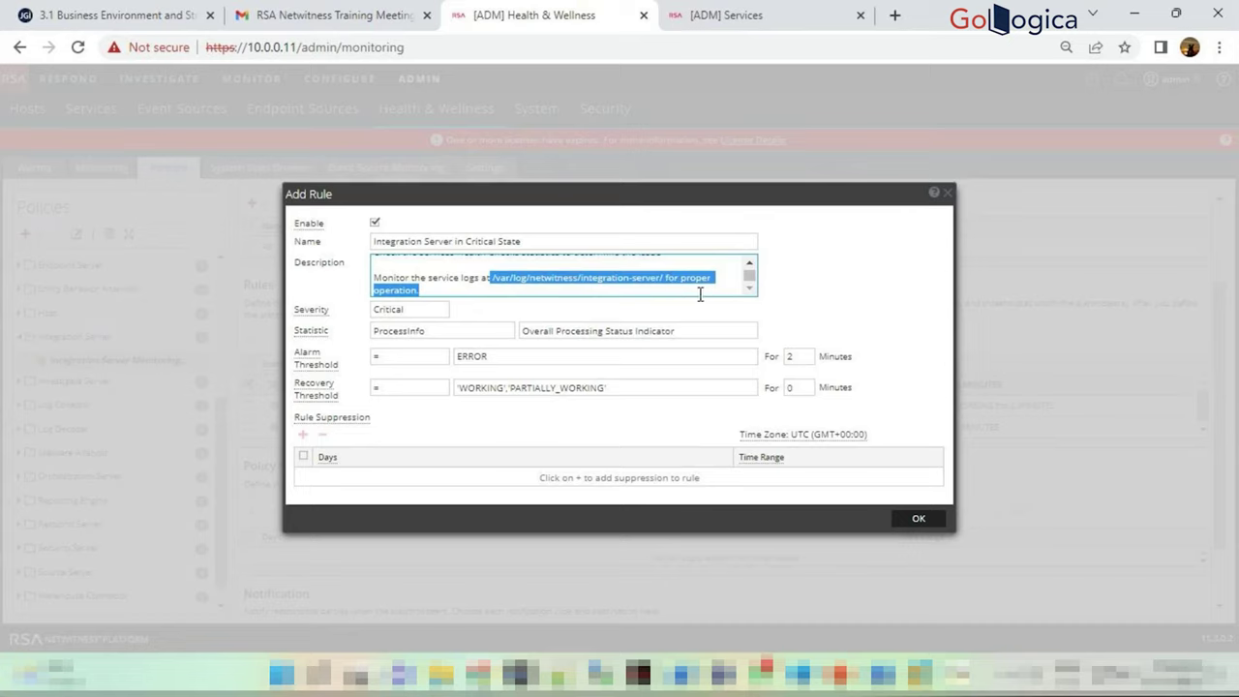
pyautogui.click(700, 293)
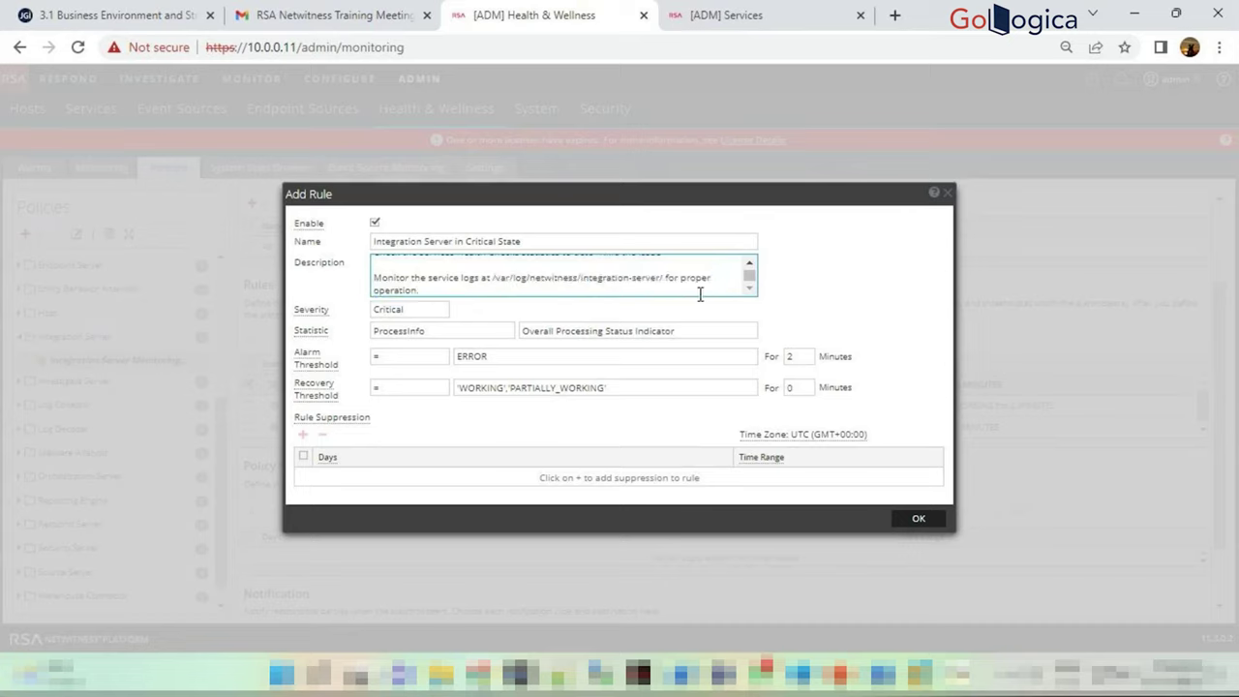
pyautogui.click(827, 291)
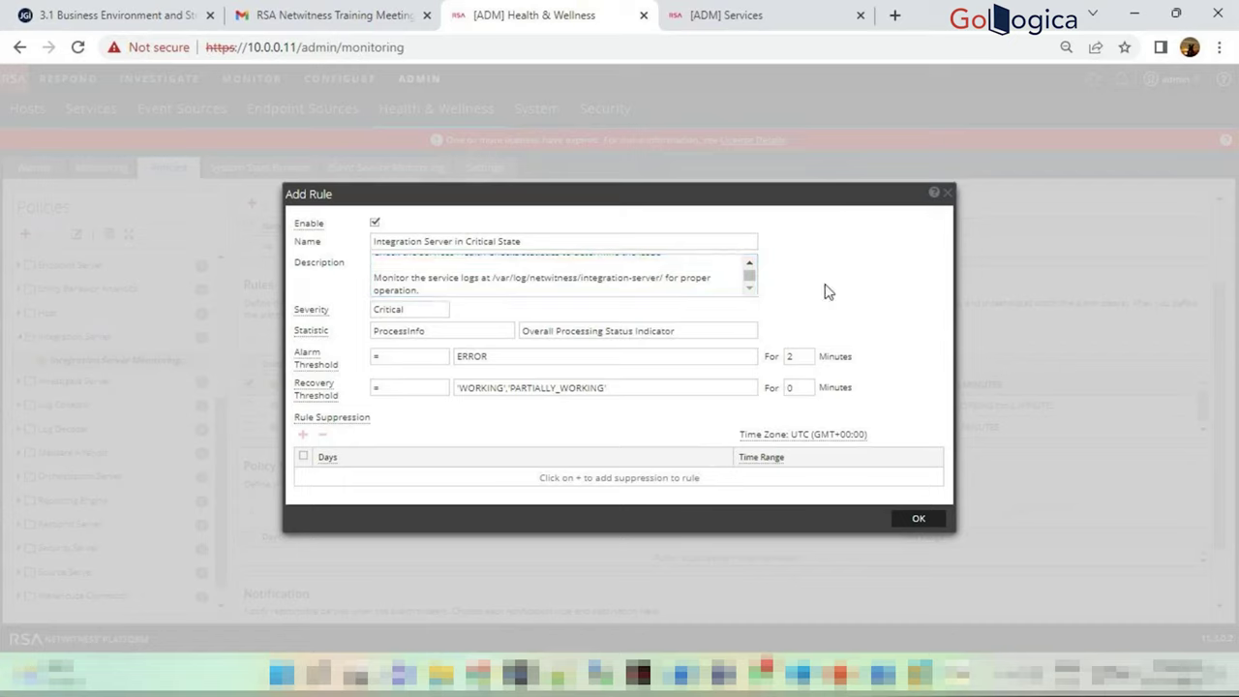
pyautogui.click(919, 520)
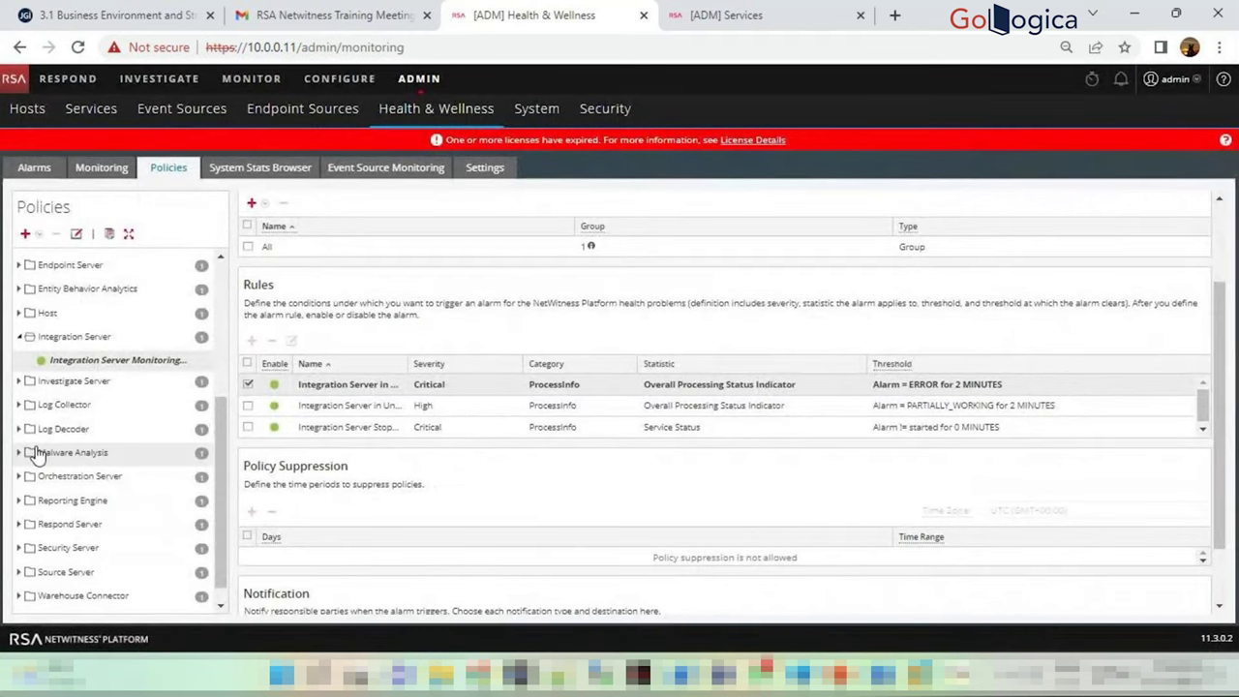
# Load the Log Decoder Monitoring Policy and scroll through its ten rules, suppression and notifications
pyautogui.scroll(-1, 34, 455)
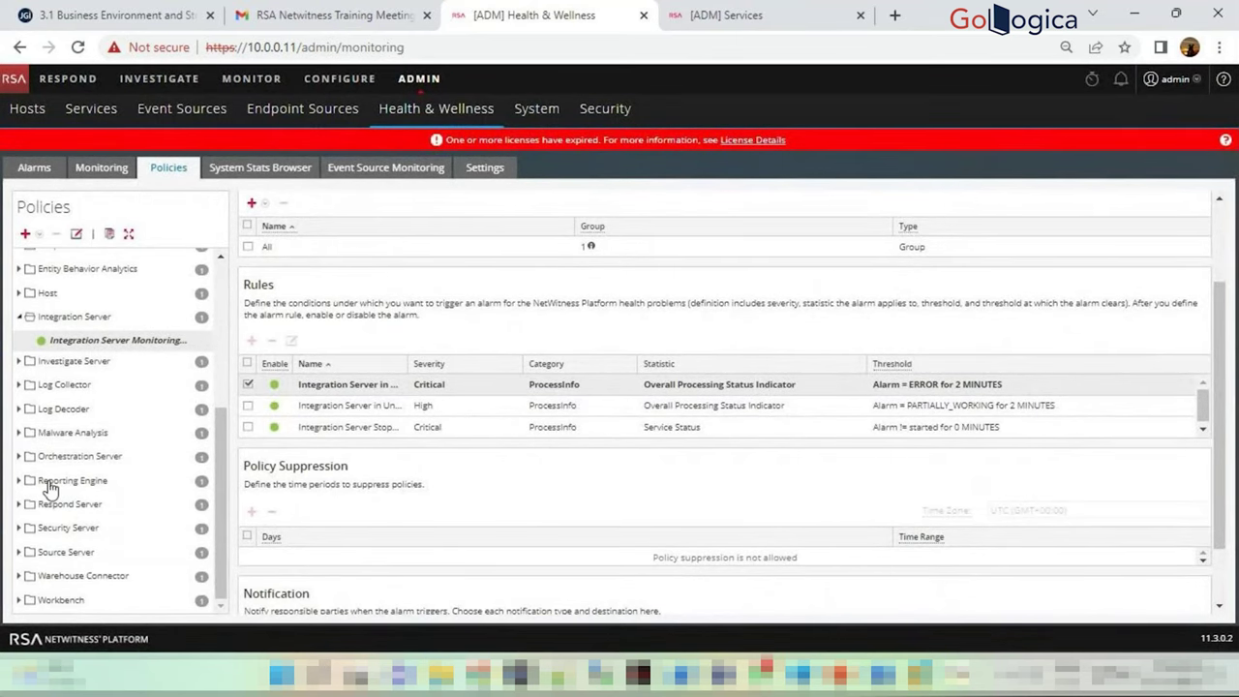
pyautogui.click(19, 409)
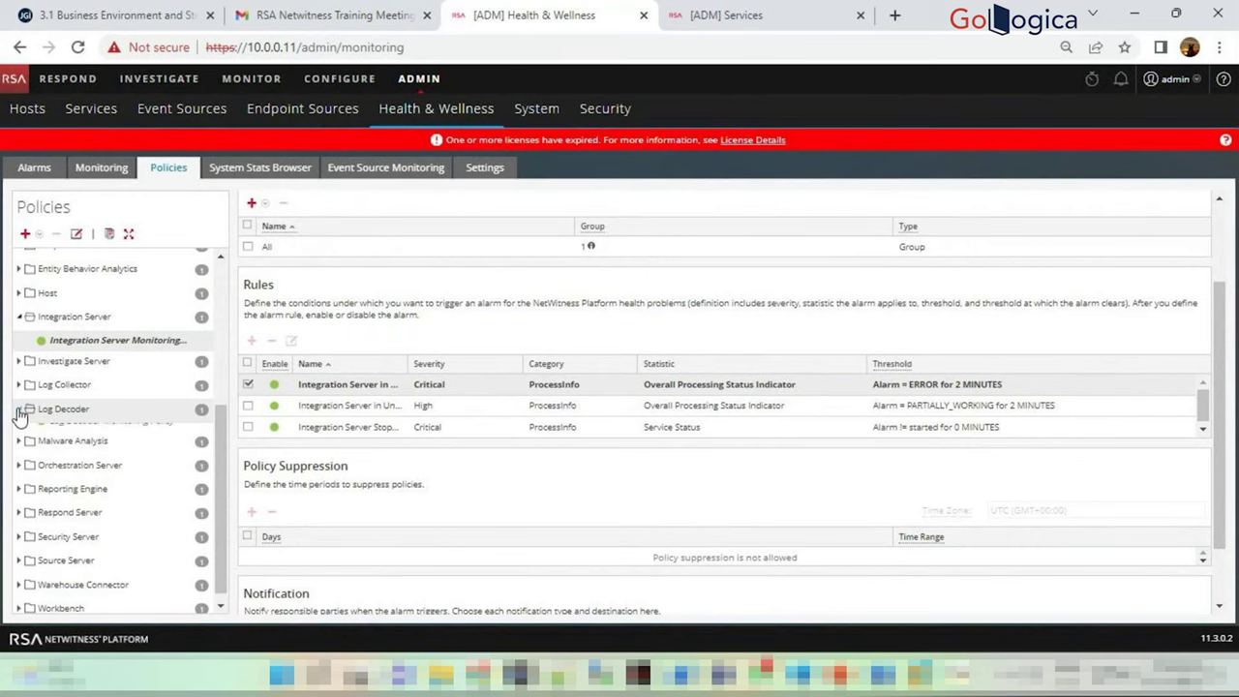
pyautogui.click(87, 433)
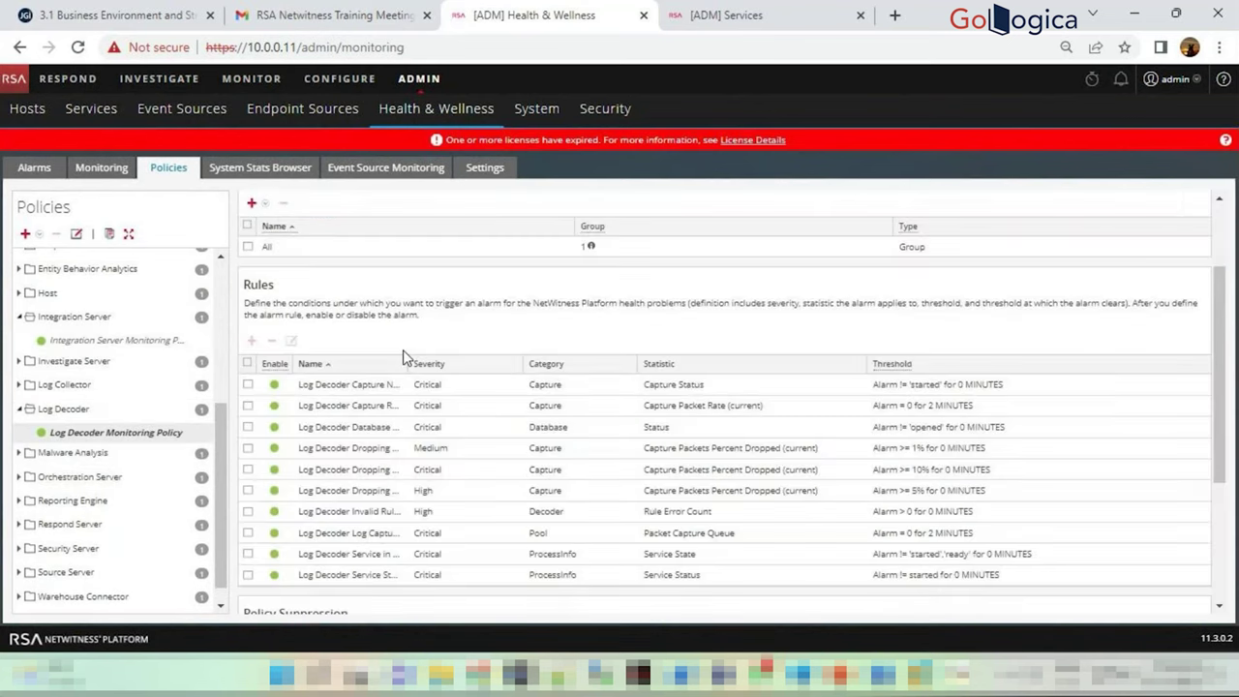
pyautogui.scroll(-2, 622, 429)
pyautogui.scroll(4, 359, 407)
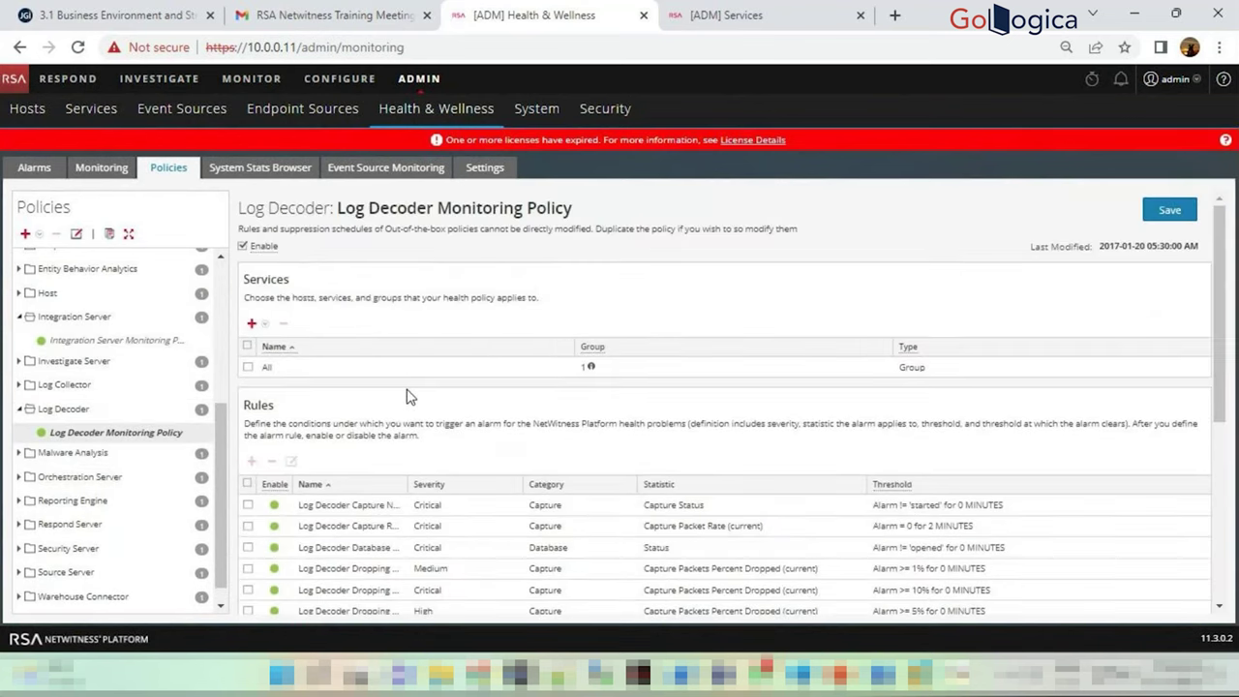
pyautogui.scroll(-3, 475, 475)
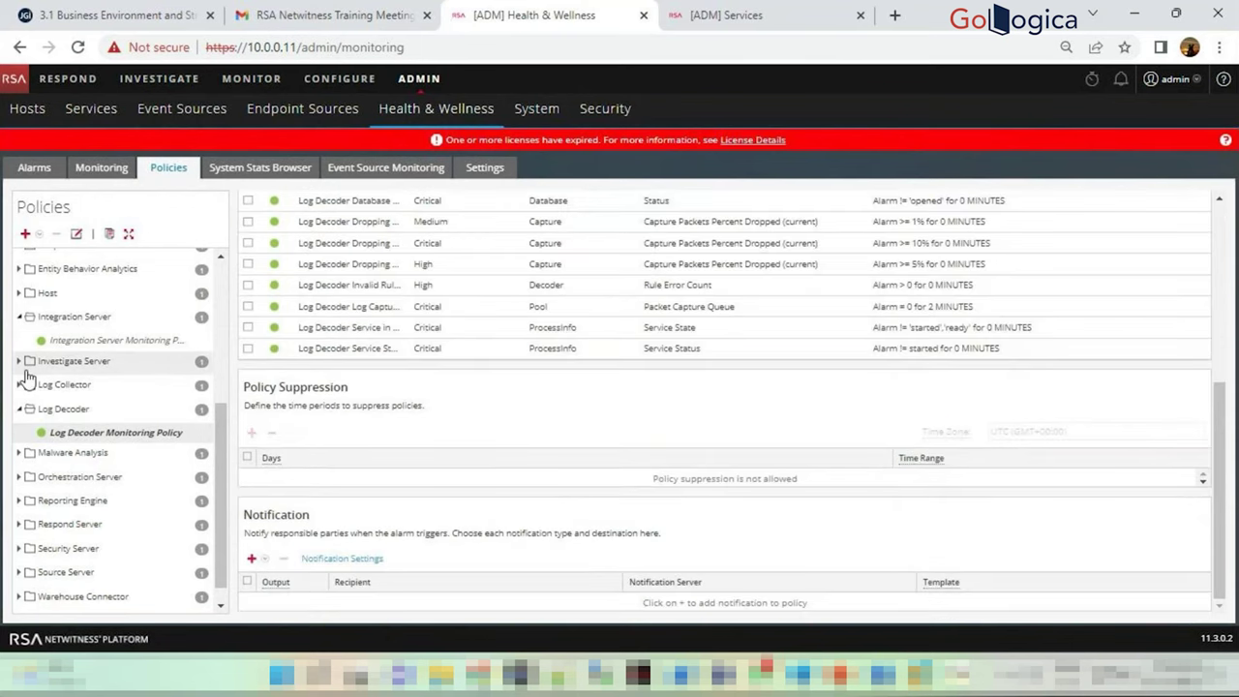
pyautogui.scroll(-1, 90, 421)
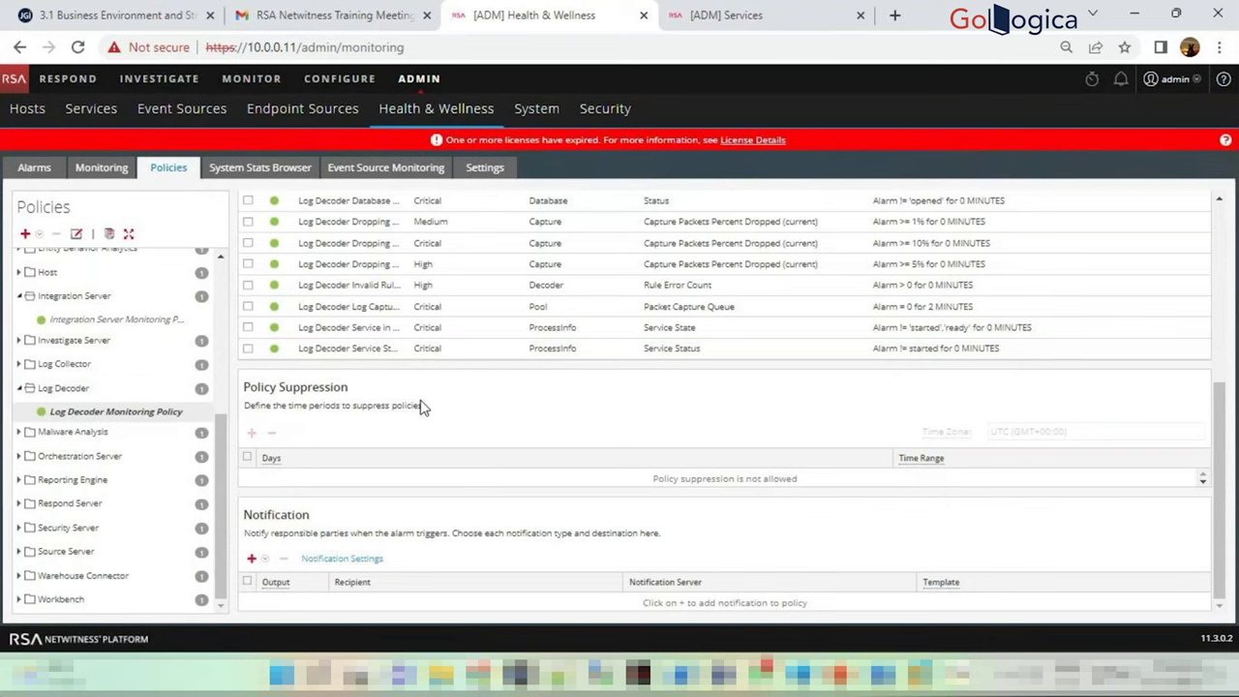
pyautogui.scroll(3, 387, 407)
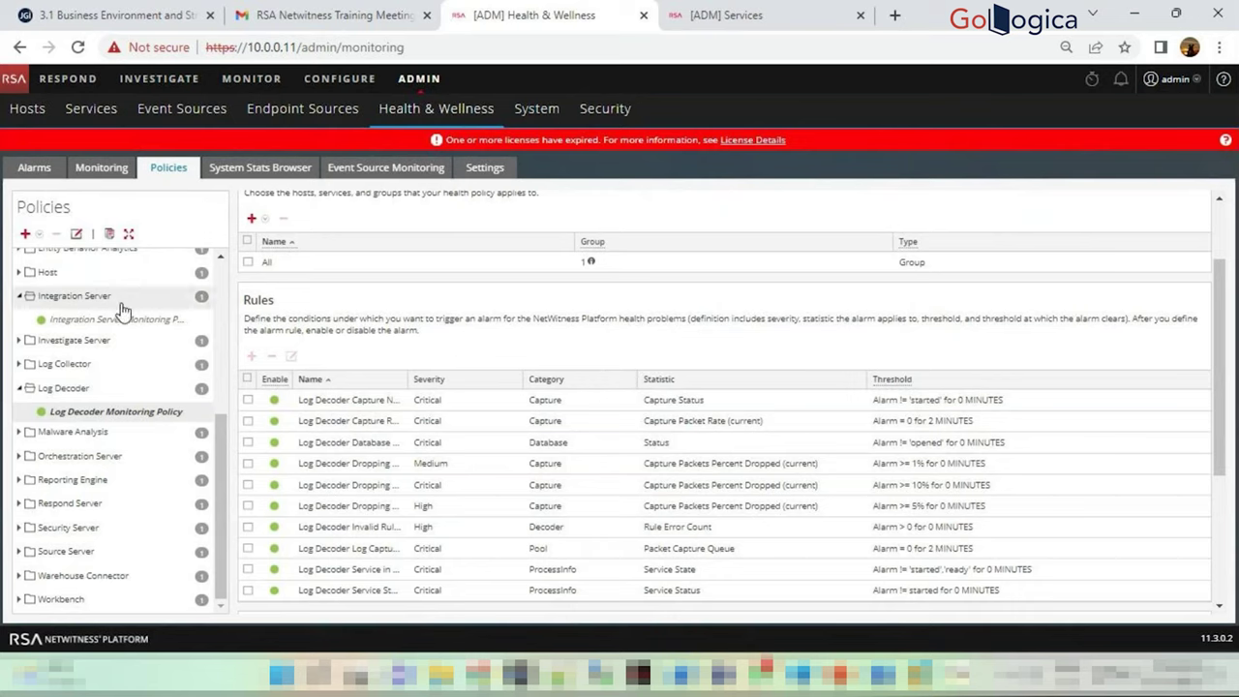
# Create a Concentrator policy named abc and decline enabling it since it has no rules
pyautogui.click(26, 233)
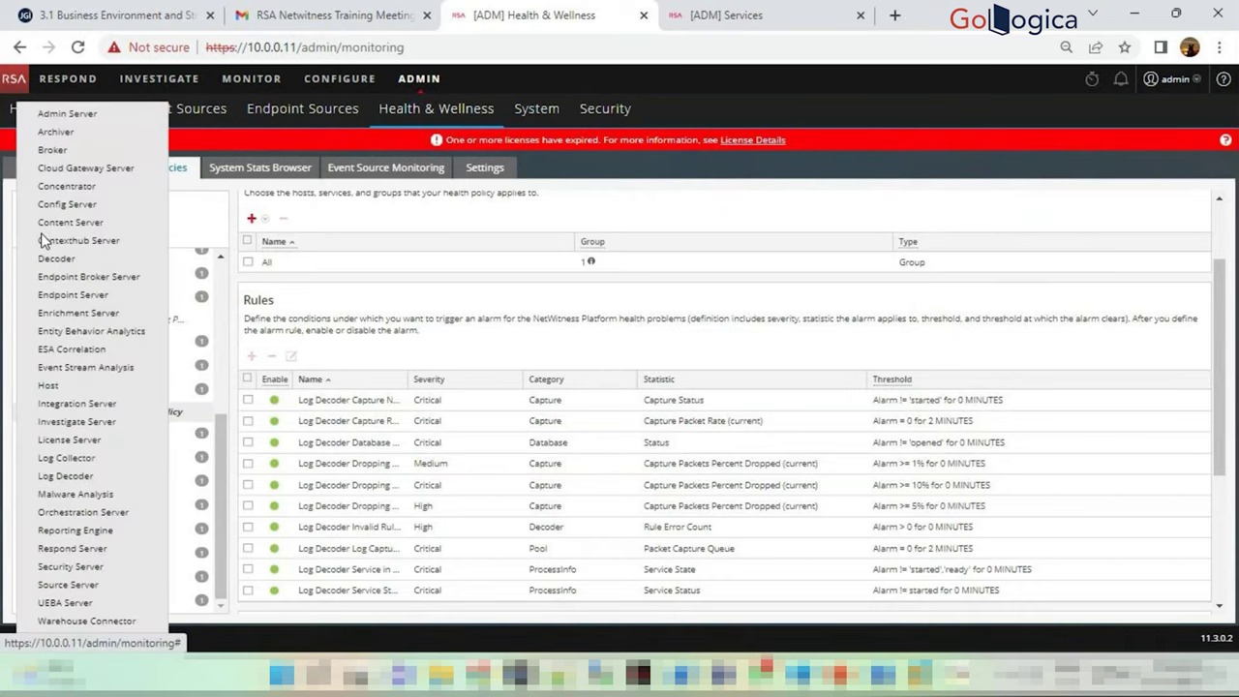
pyautogui.click(81, 190)
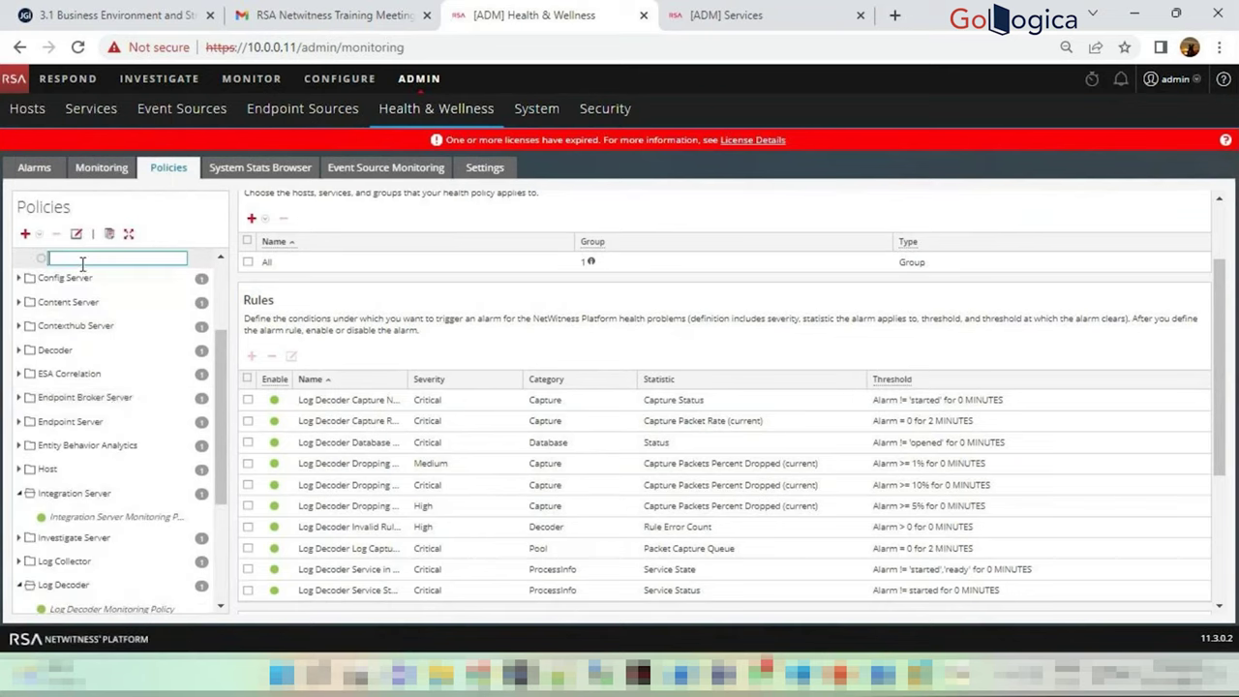
pyautogui.write('abc')
pyautogui.press('Return')
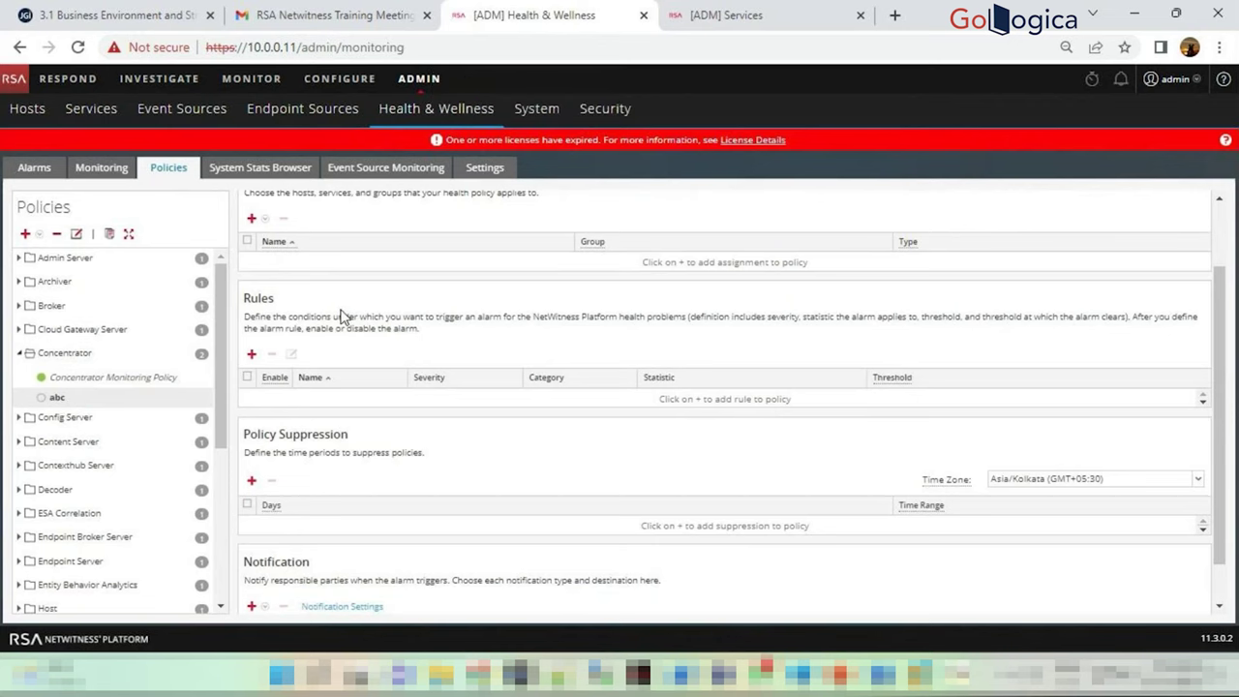
pyautogui.scroll(2, 300, 274)
pyautogui.click(246, 230)
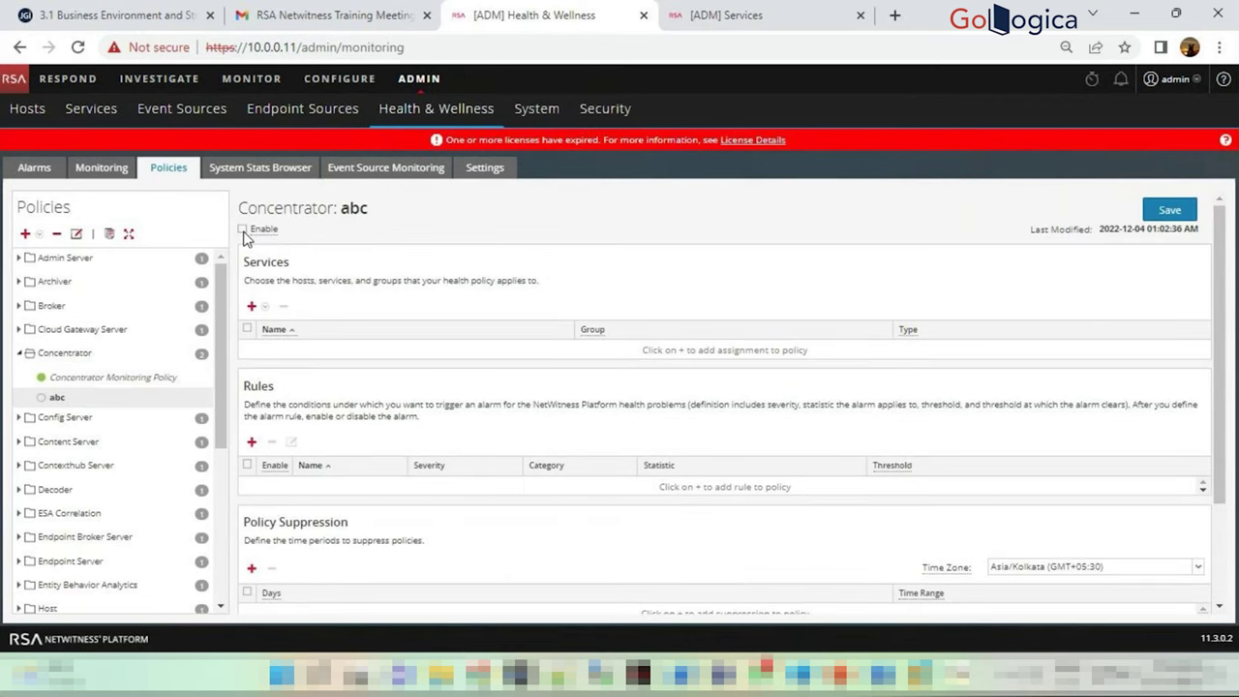
pyautogui.click(590, 392)
# Cancel adding a rule to abc, then delete the abc policy with confirmation
pyautogui.scroll(-2, 503, 389)
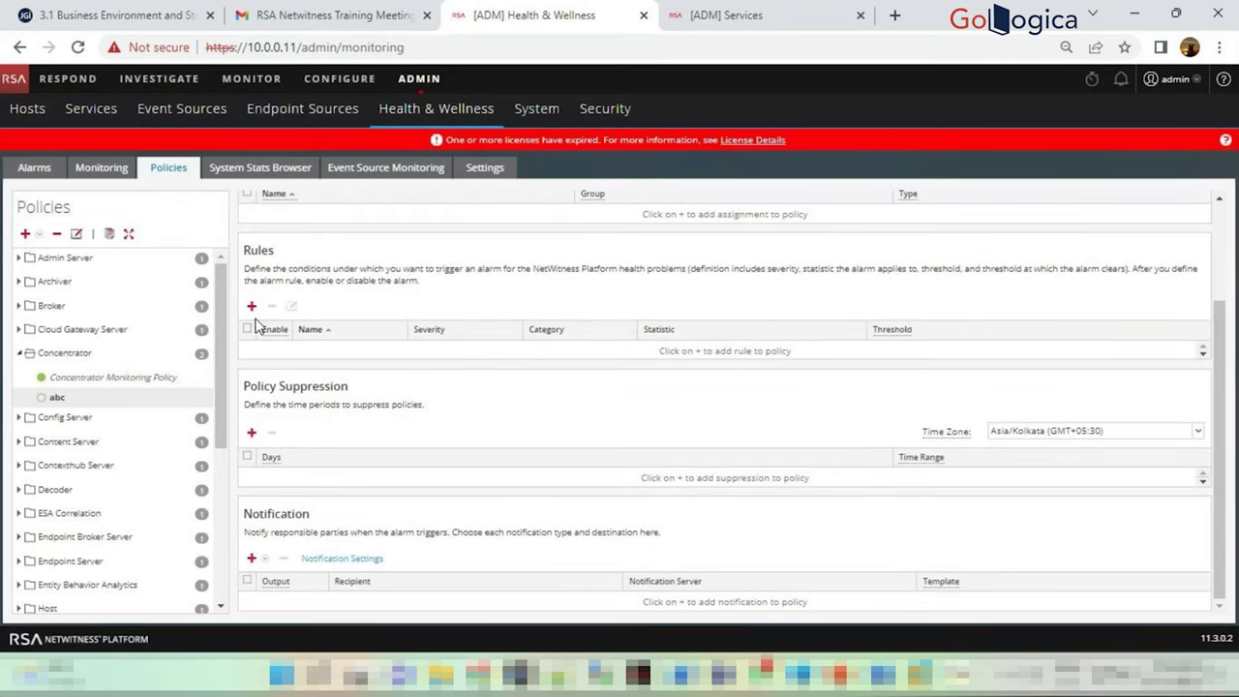
pyautogui.click(252, 307)
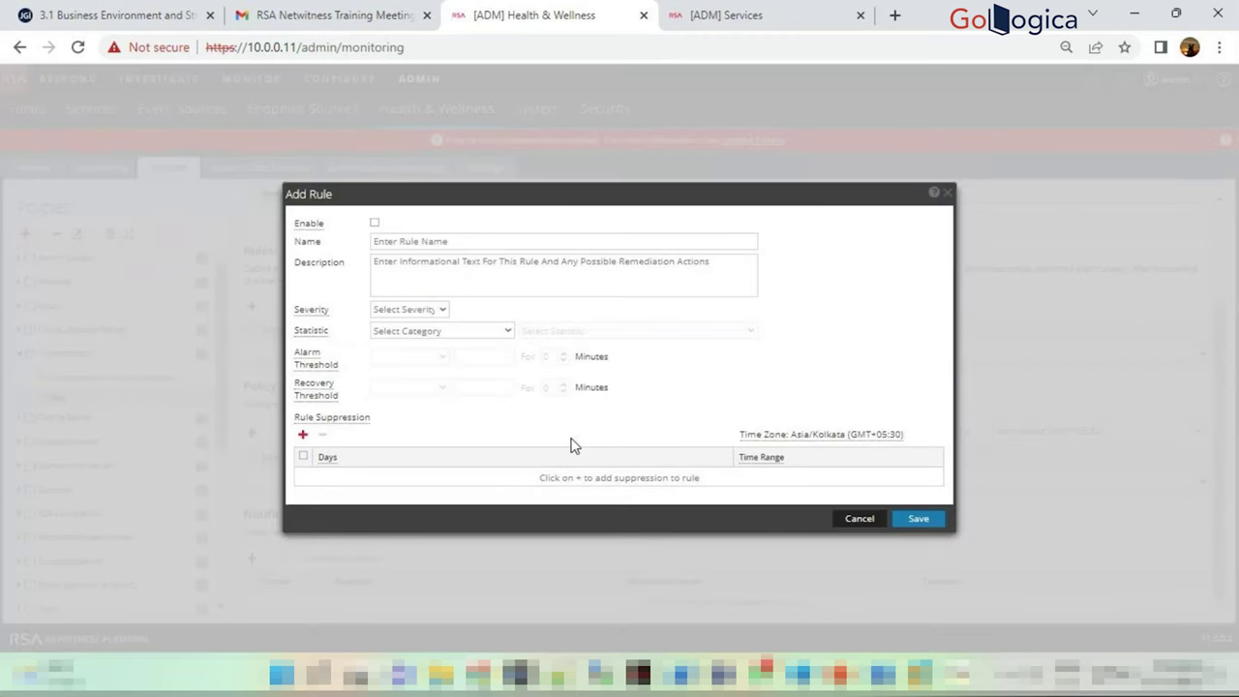
pyautogui.click(859, 520)
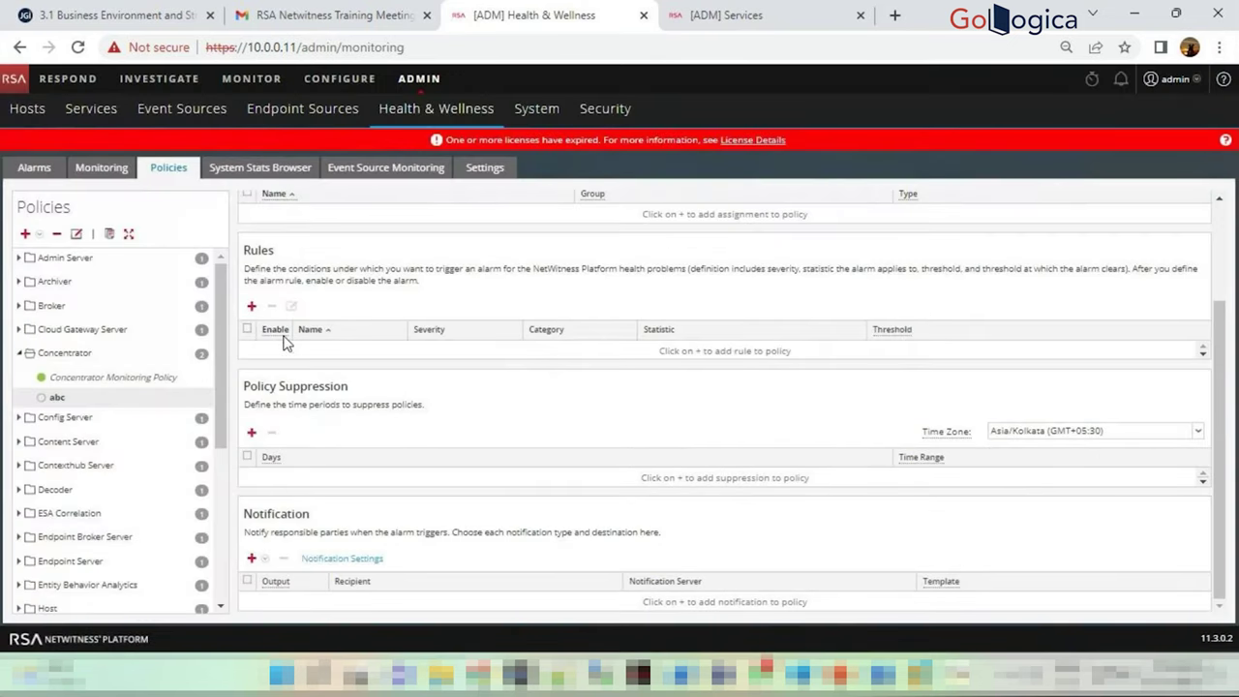
pyautogui.scroll(2, 284, 344)
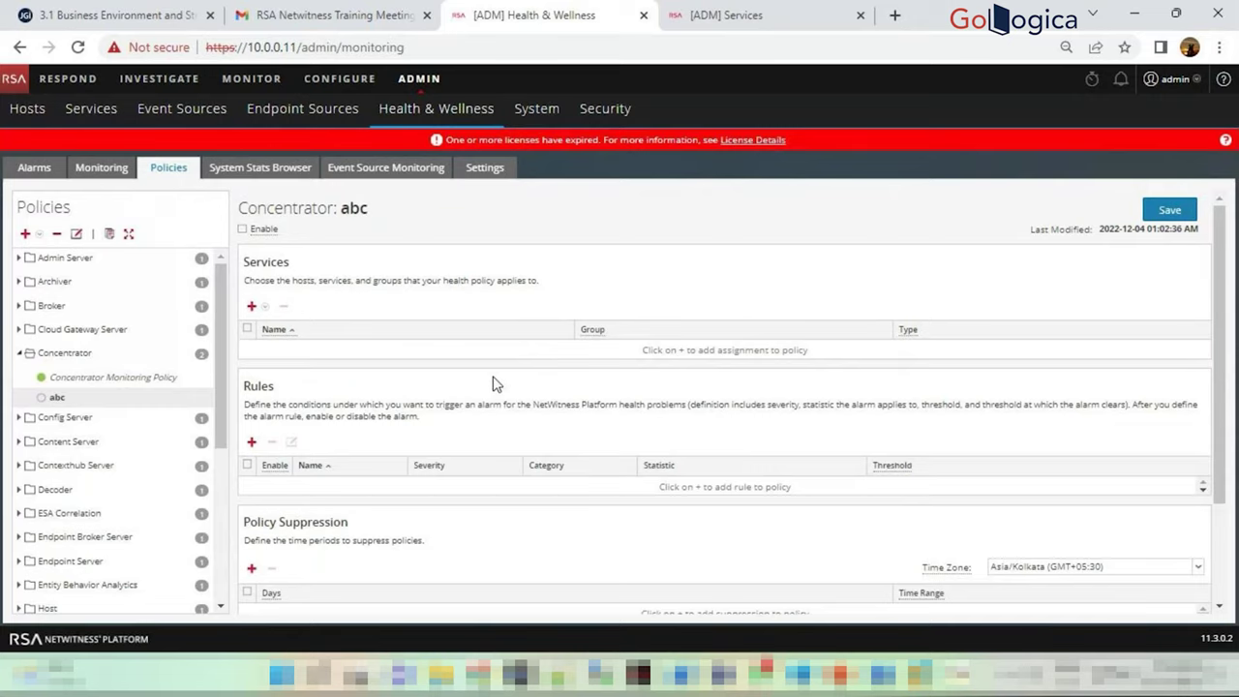
pyautogui.click(56, 235)
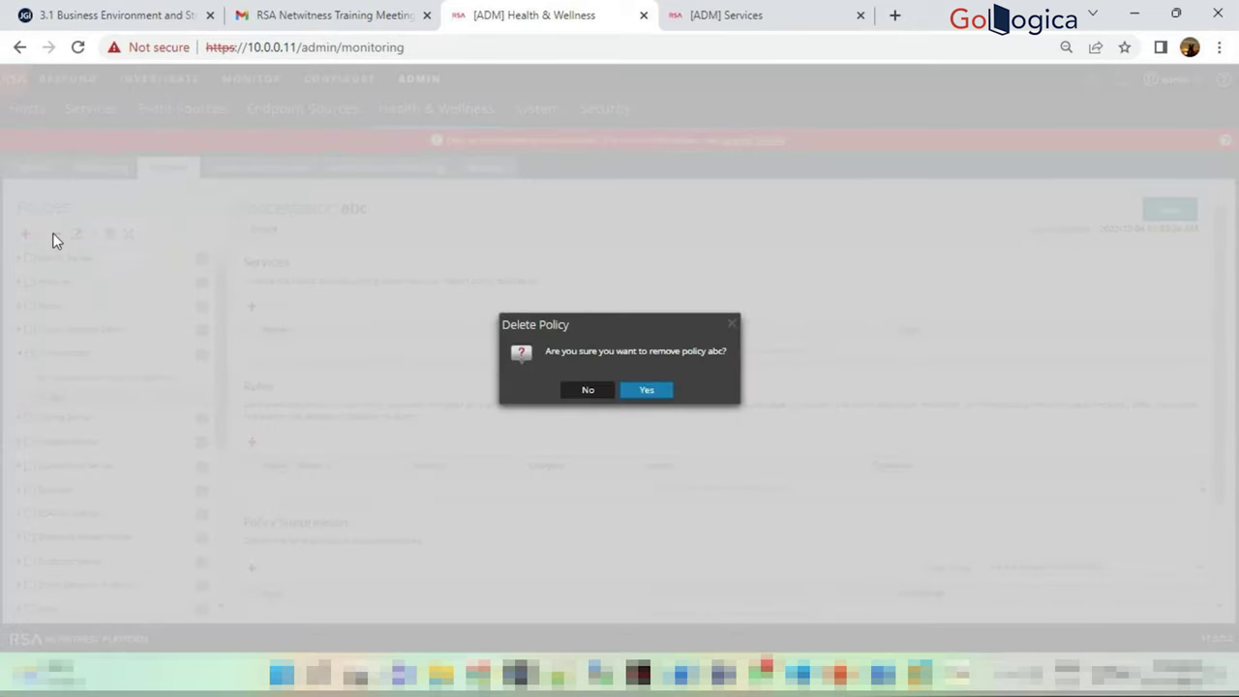
pyautogui.click(647, 391)
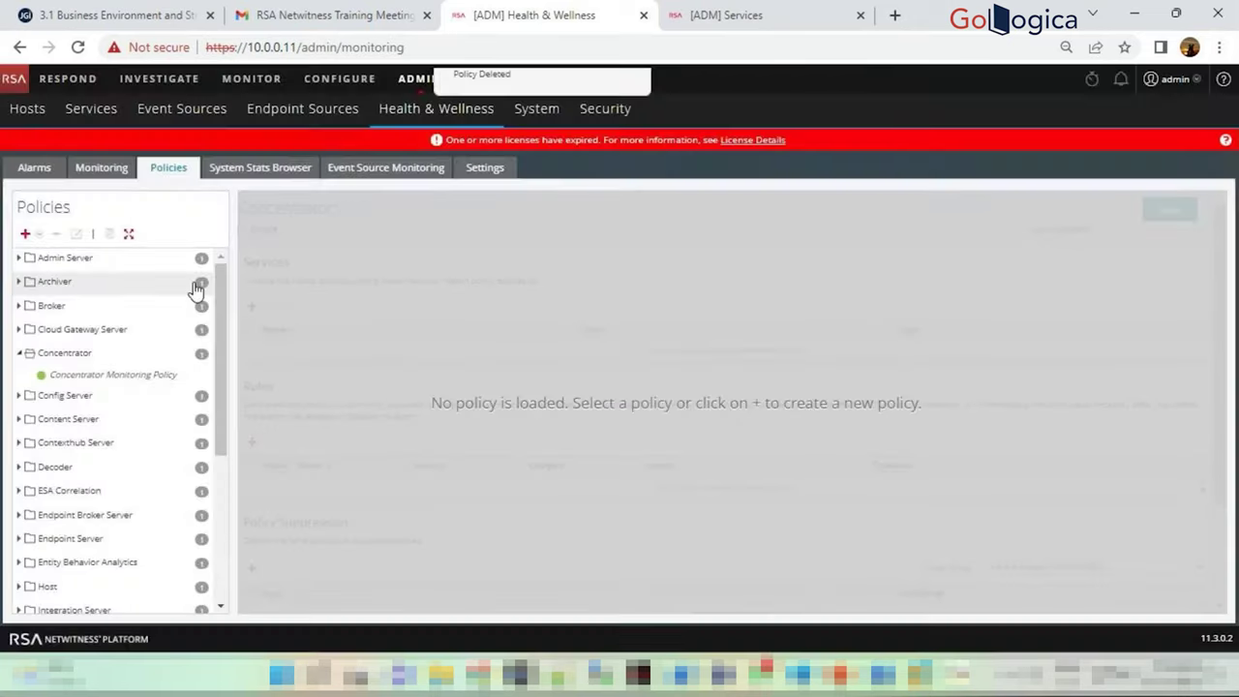
pyautogui.click(17, 257)
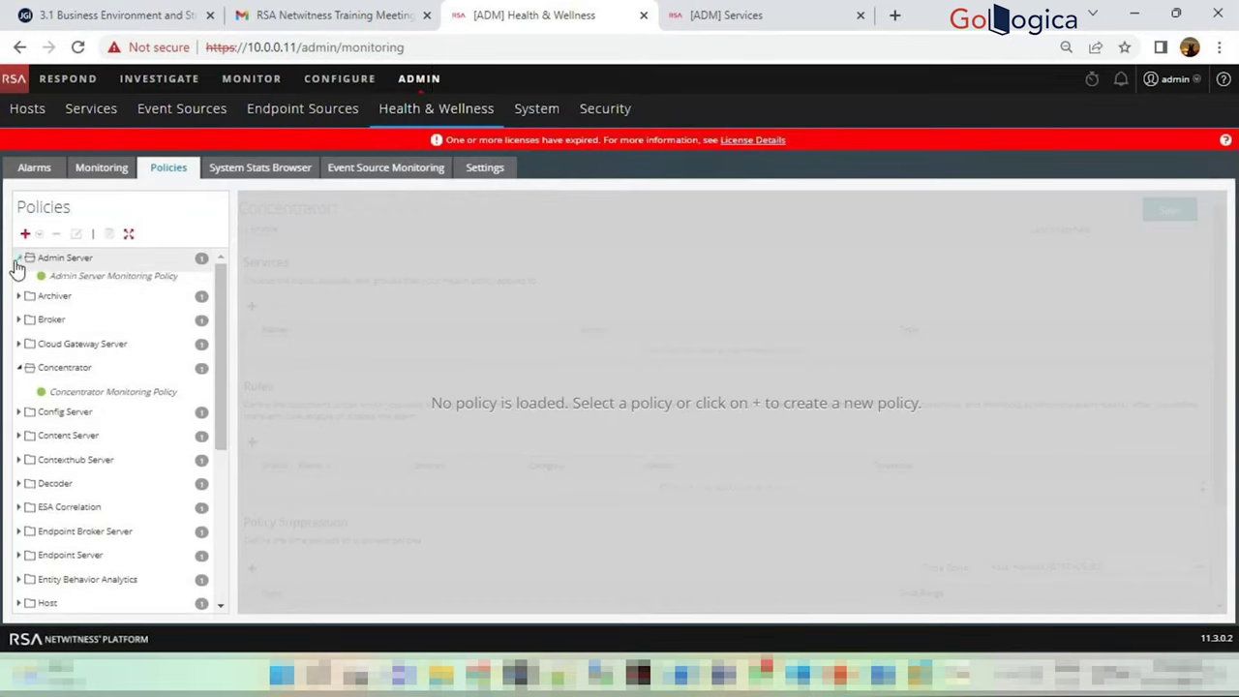
# Load the Admin Server Monitoring Policy and inspect its Admin Server Stopped rule's alarm threshold
pyautogui.click(78, 281)
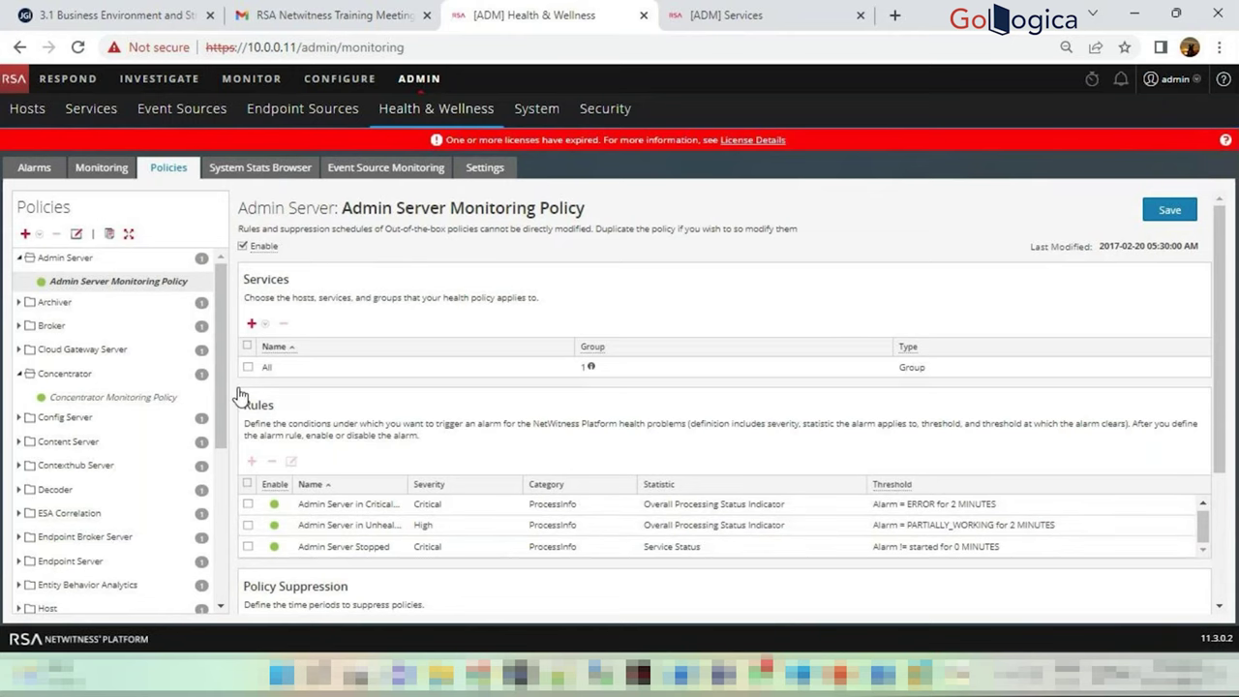
pyautogui.scroll(-1, 240, 397)
pyautogui.click(948, 429)
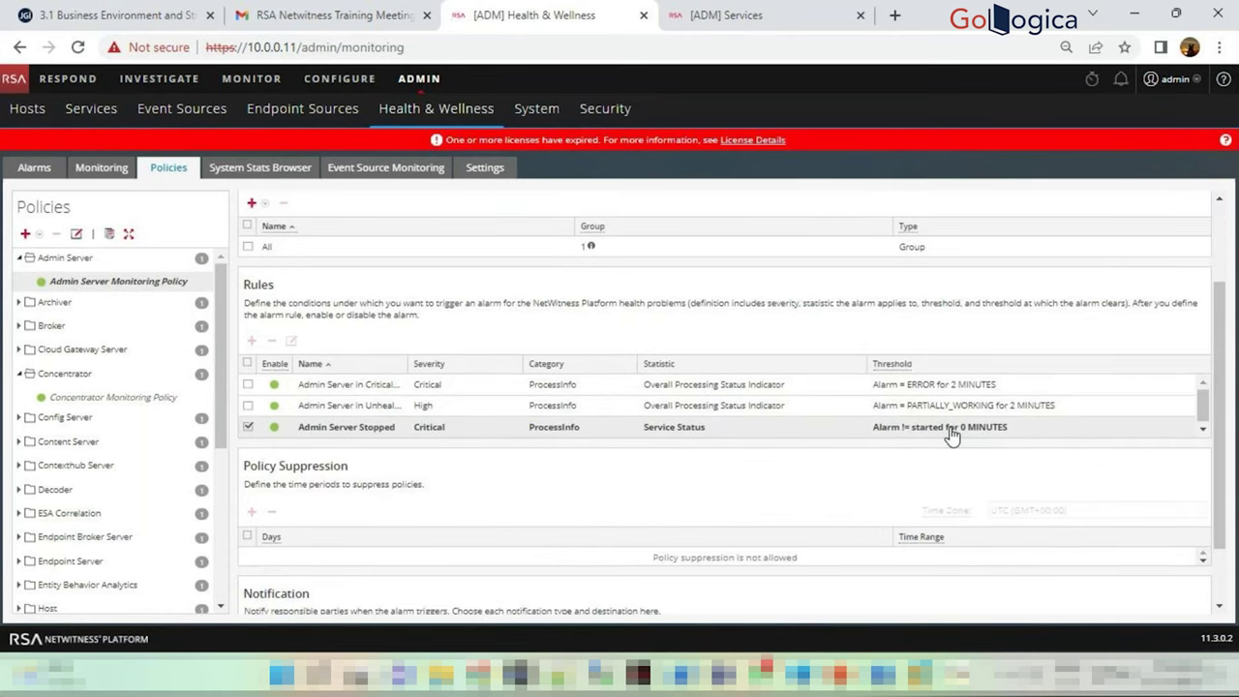
pyautogui.doubleClick(952, 429)
pyautogui.click(800, 359)
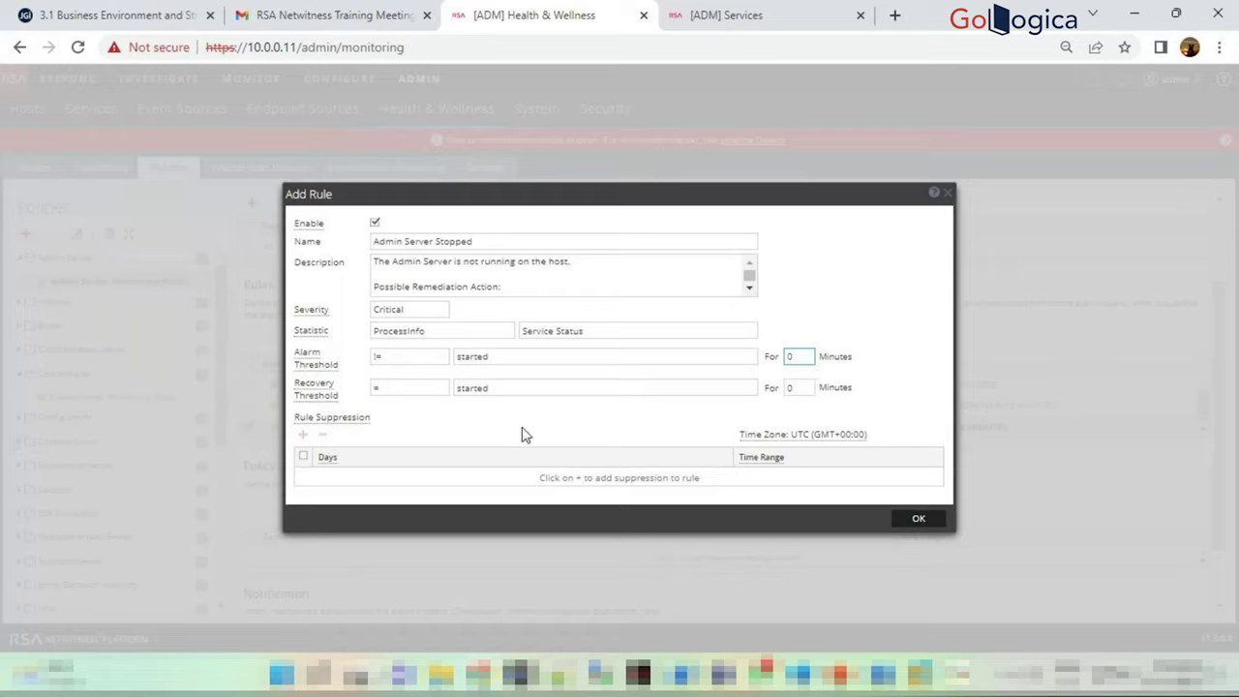
pyautogui.click(919, 522)
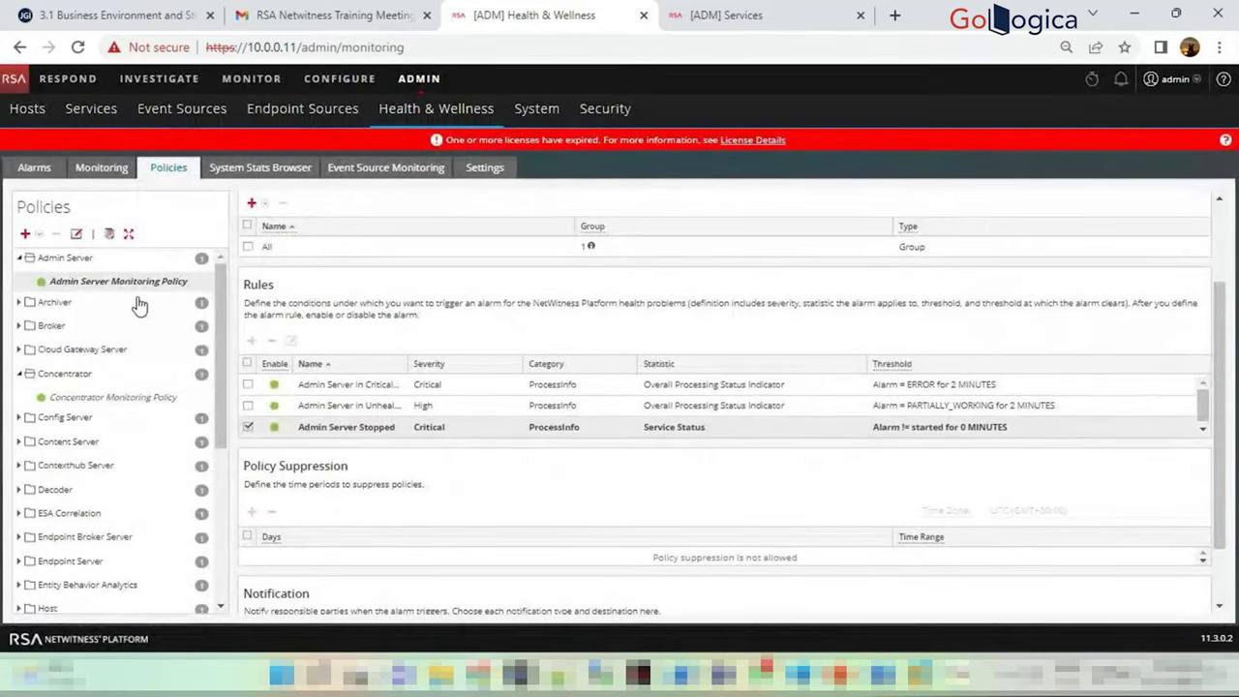
# Expand all policy groups, collapse Archiver, Broker and Cloud Gateway Server, then go to Monitoring
pyautogui.click(130, 236)
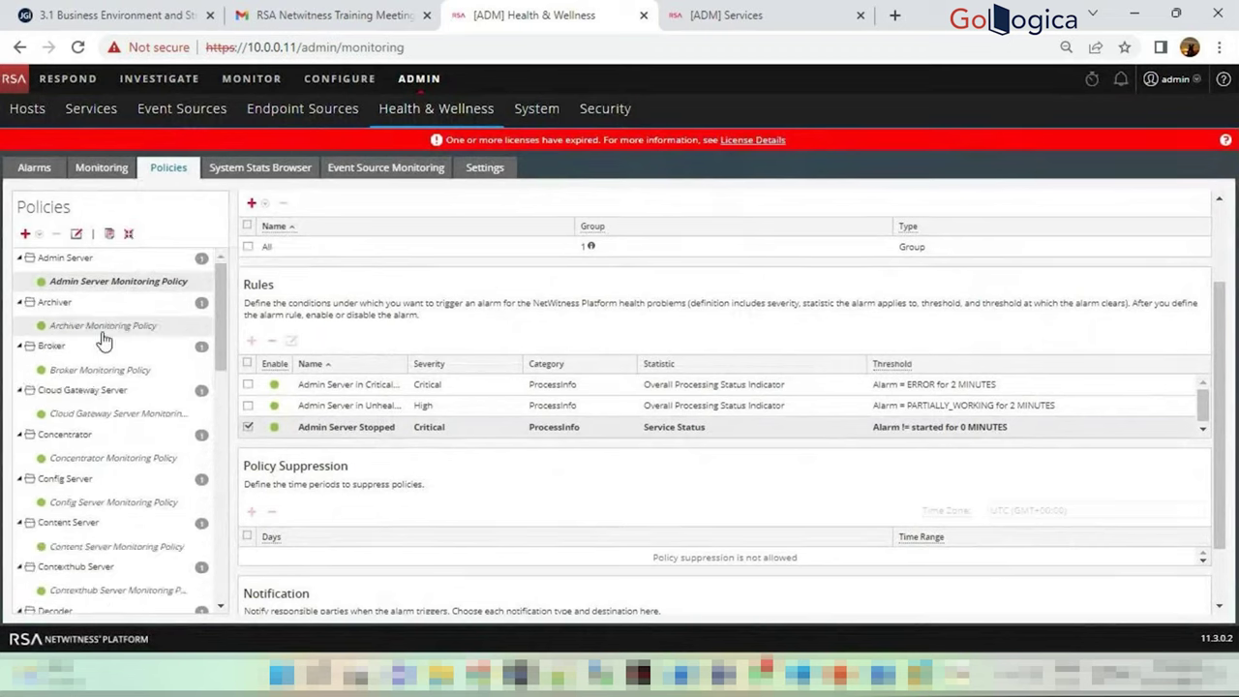
pyautogui.scroll(-5, 89, 307)
pyautogui.scroll(5, 89, 306)
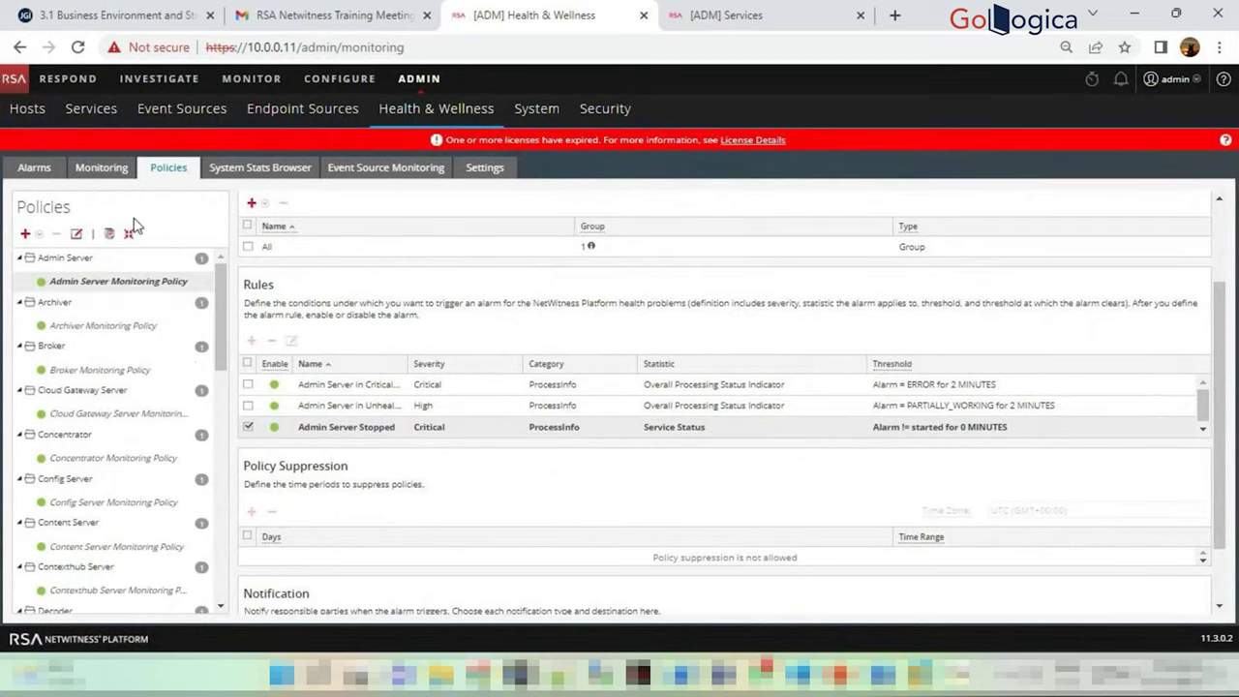
pyautogui.click(19, 303)
pyautogui.click(19, 326)
pyautogui.click(20, 350)
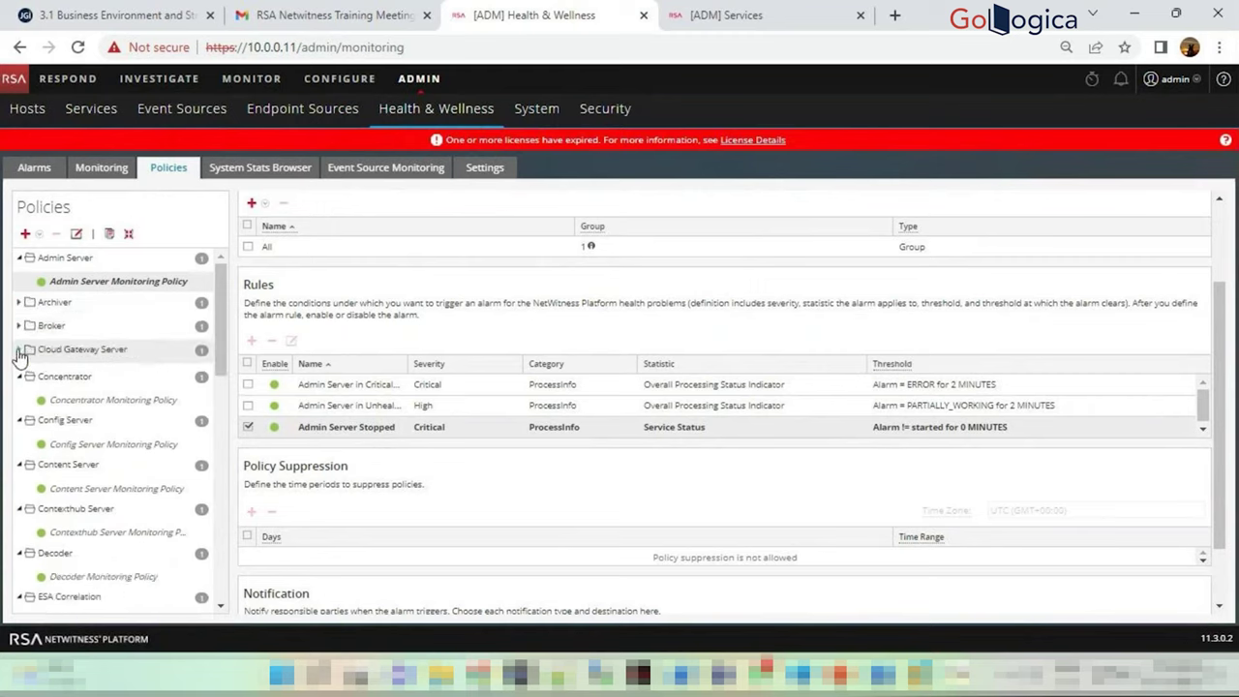
pyautogui.click(103, 168)
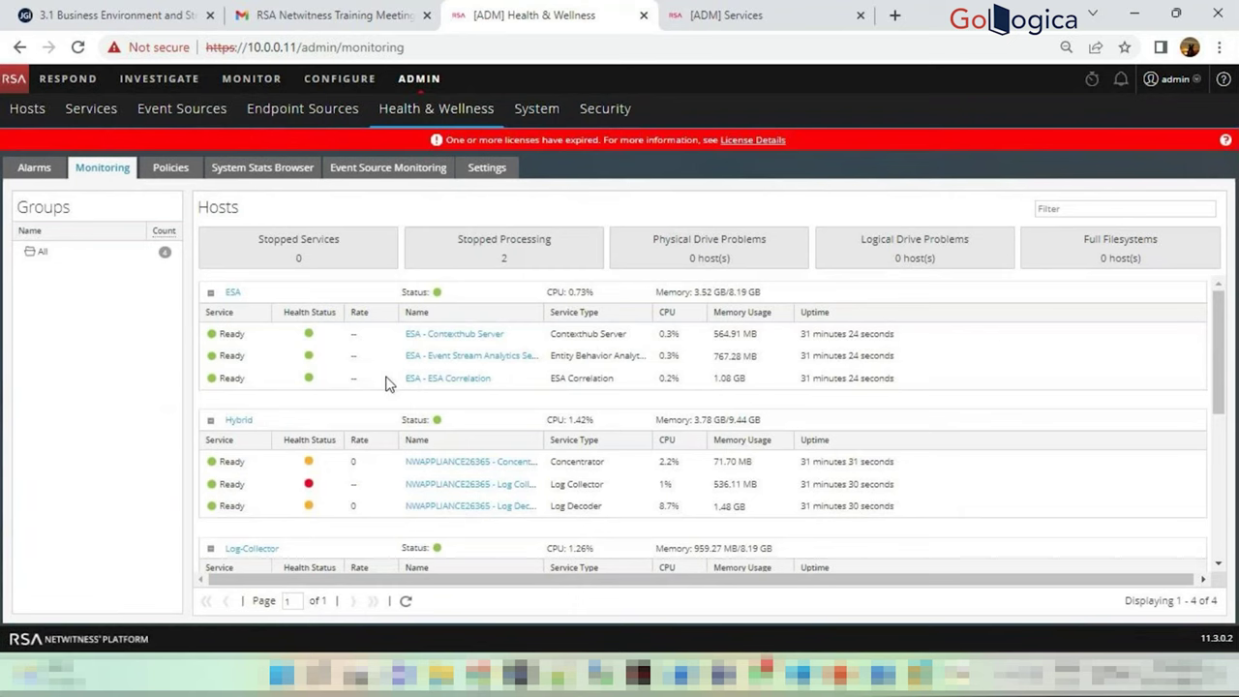
# Browse all hosts' system statistics, selecting the /dev/shm and then /var/log disk usage rows
pyautogui.click(287, 170)
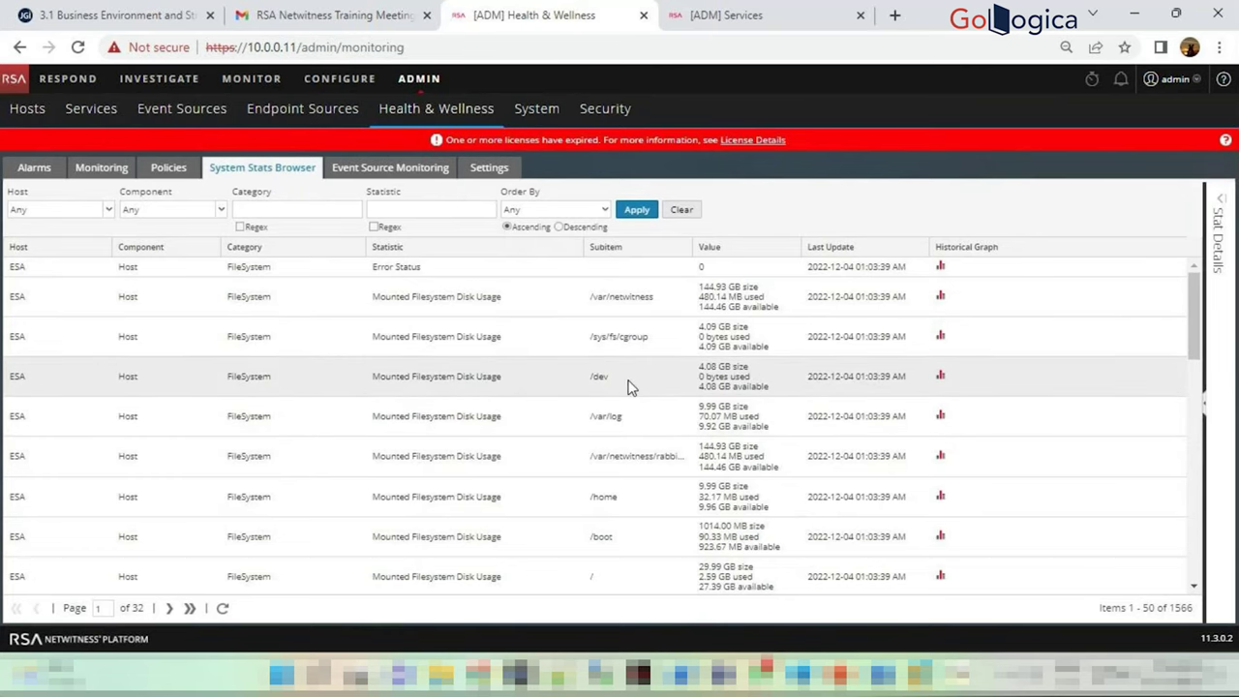
pyautogui.scroll(-3, 630, 385)
pyautogui.click(622, 414)
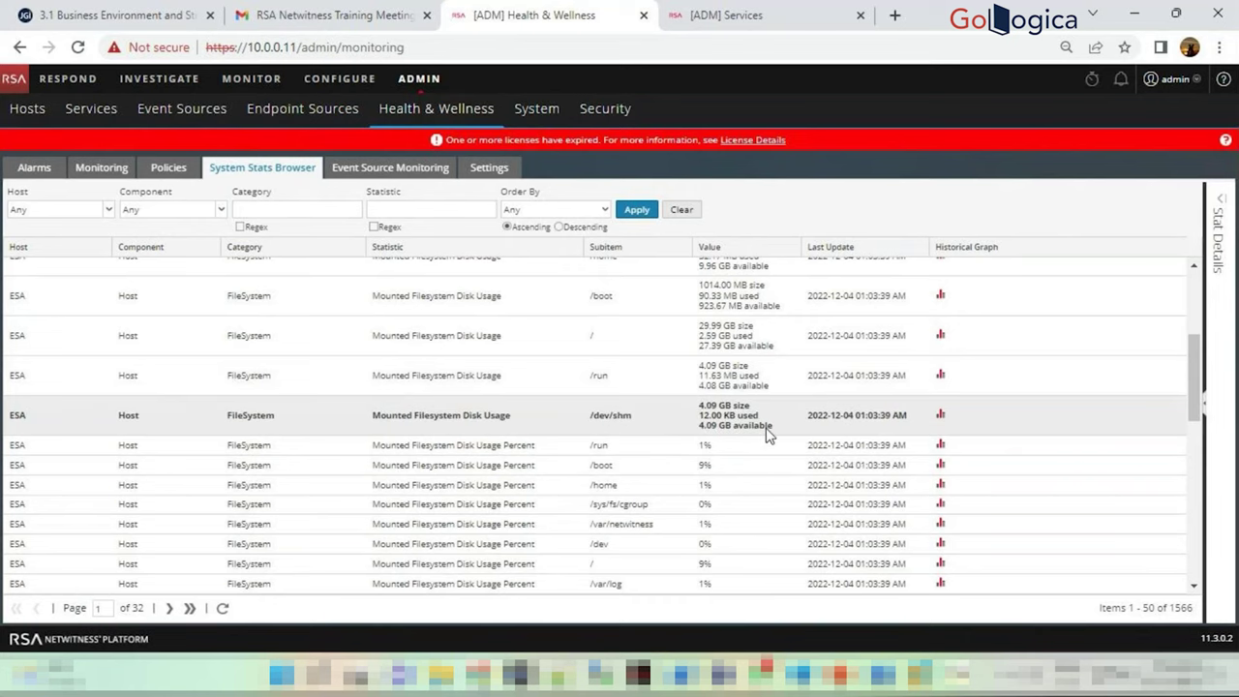
pyautogui.scroll(-5, 709, 471)
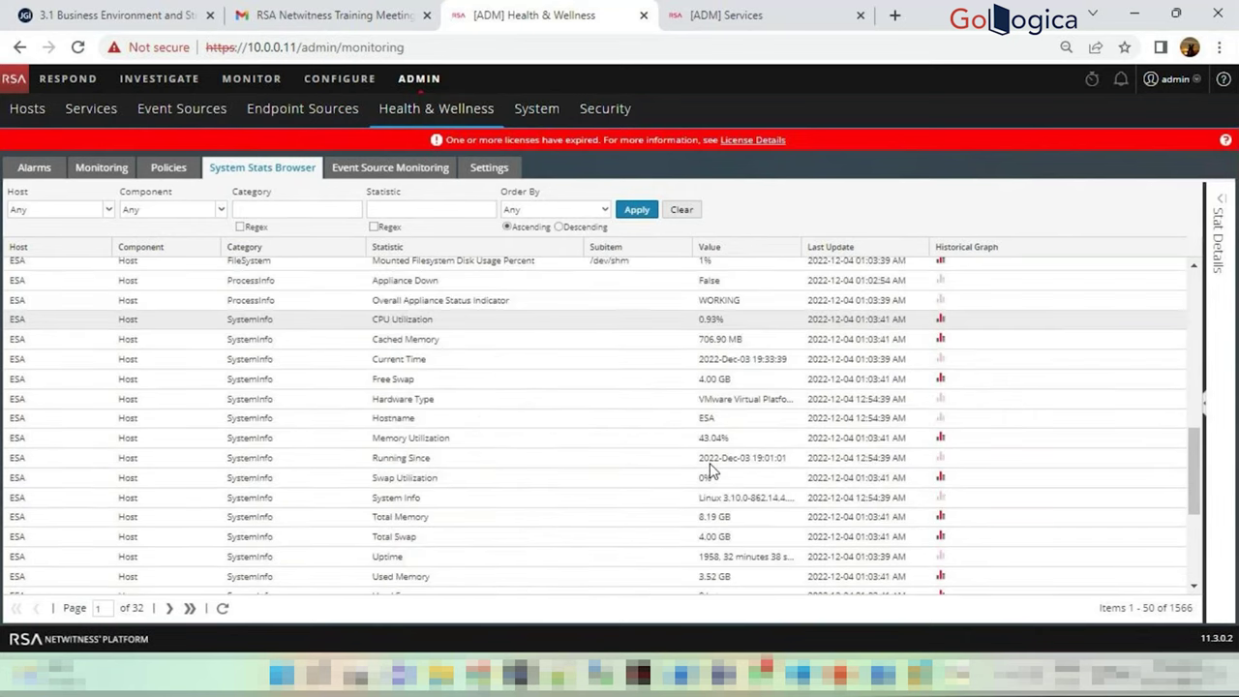
pyautogui.scroll(-3, 711, 471)
pyautogui.scroll(10, 542, 362)
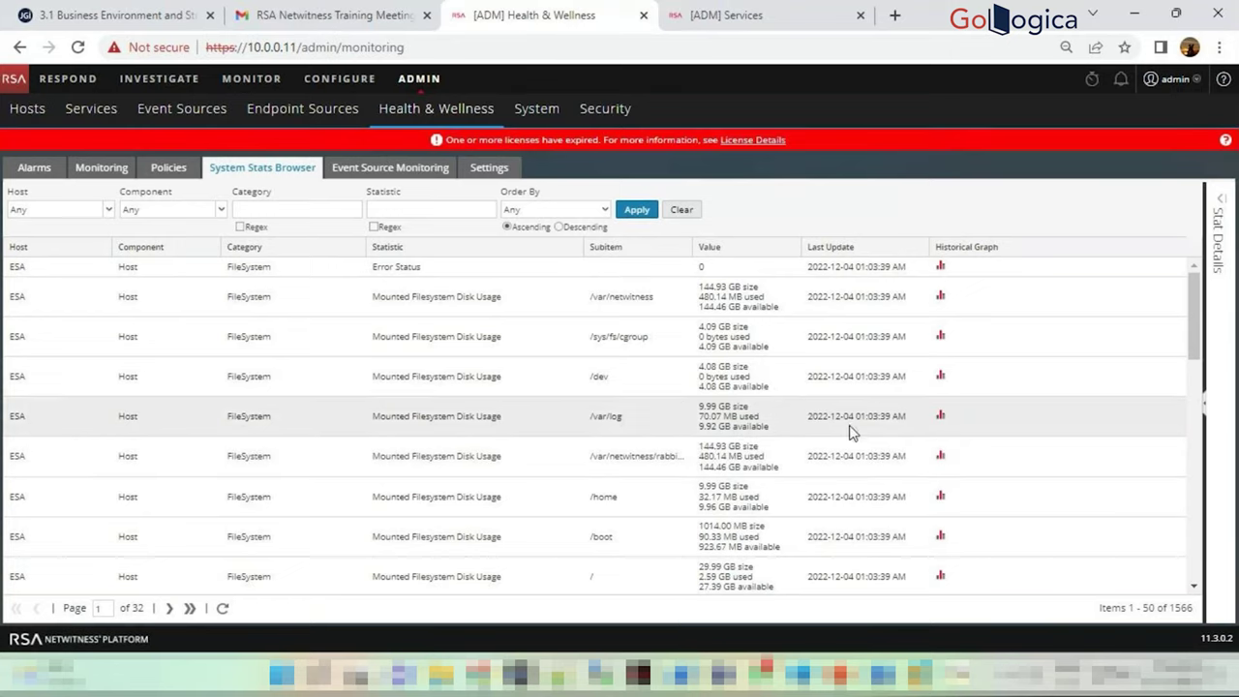
pyautogui.click(731, 418)
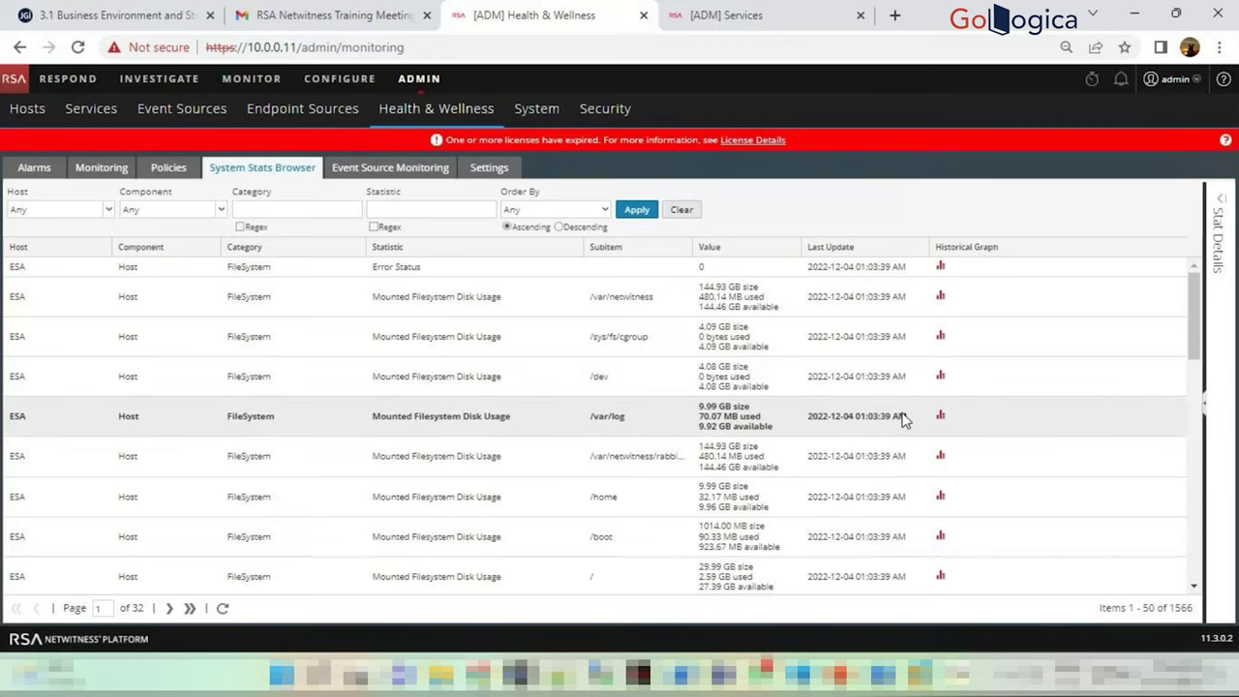
# Graph /var/log disk usage for Current Month, then select 10.0.0.3 aix under Event Source Monitoring
pyautogui.click(940, 417)
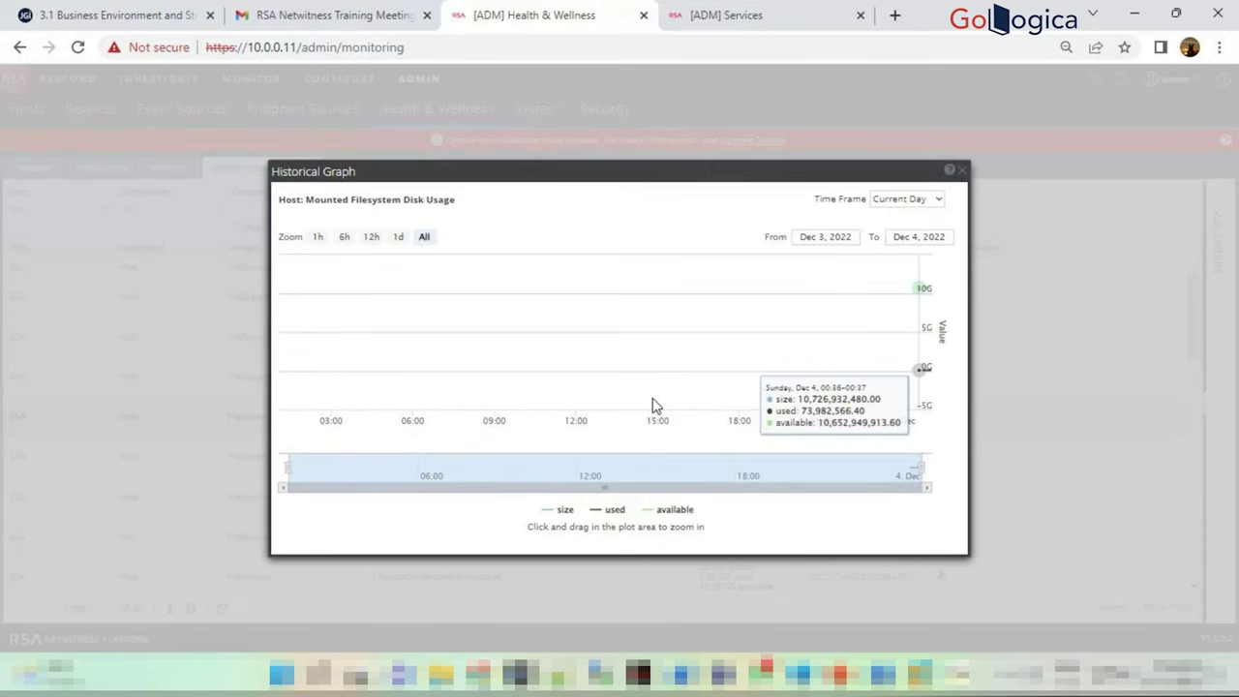
pyautogui.click(935, 199)
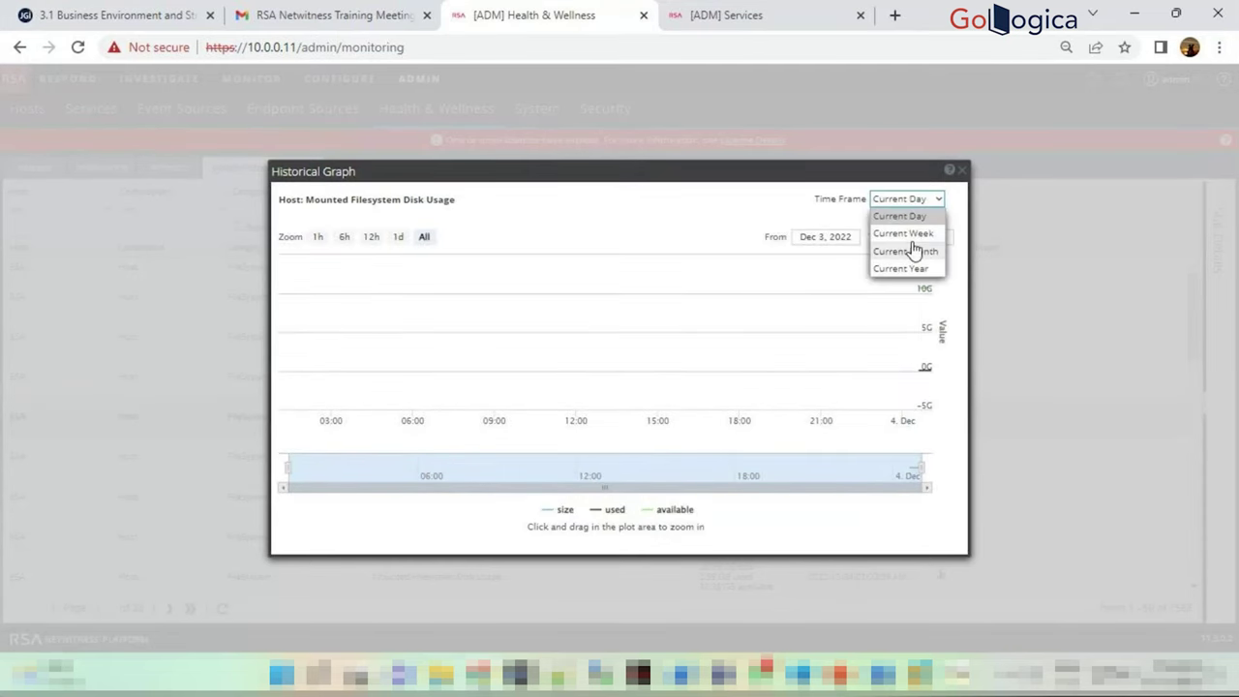
pyautogui.click(919, 247)
pyautogui.click(963, 172)
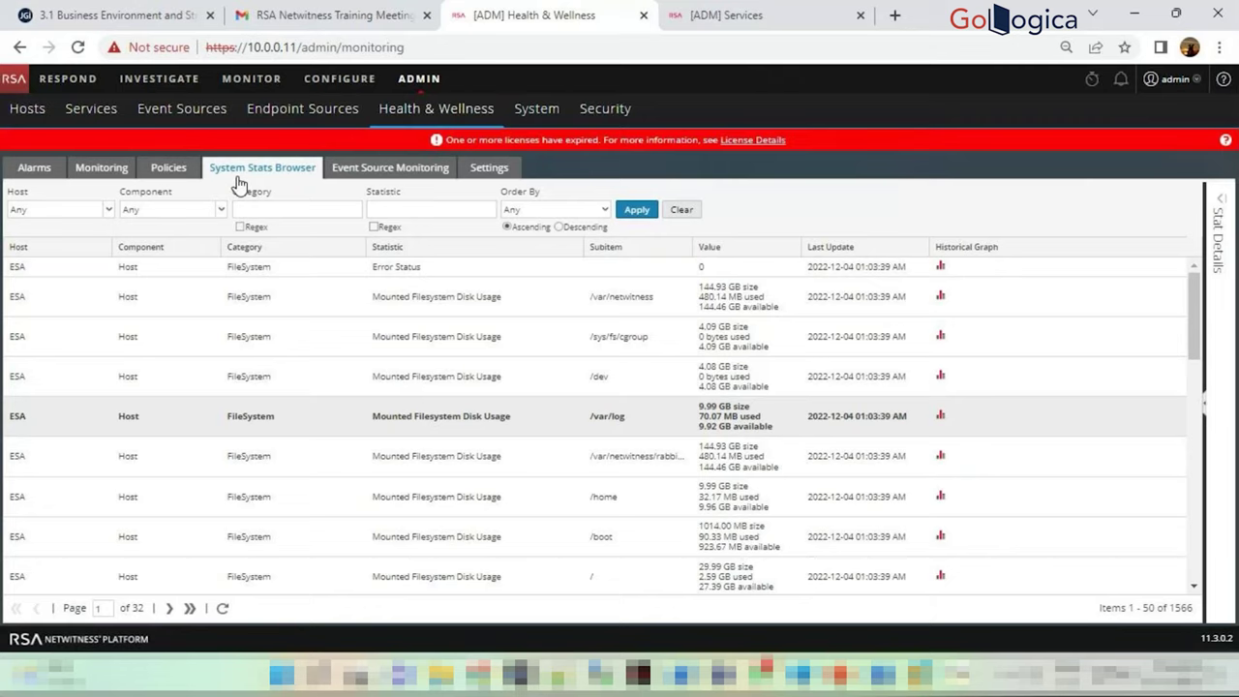
pyautogui.click(371, 170)
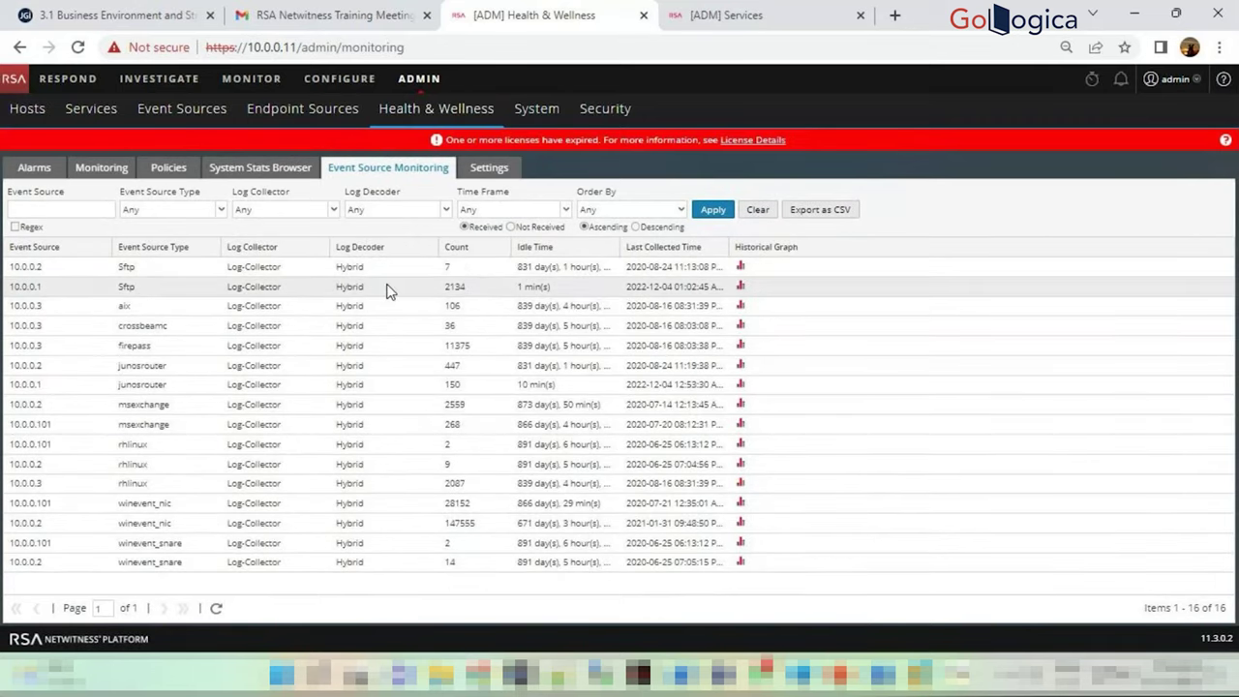
pyautogui.click(454, 307)
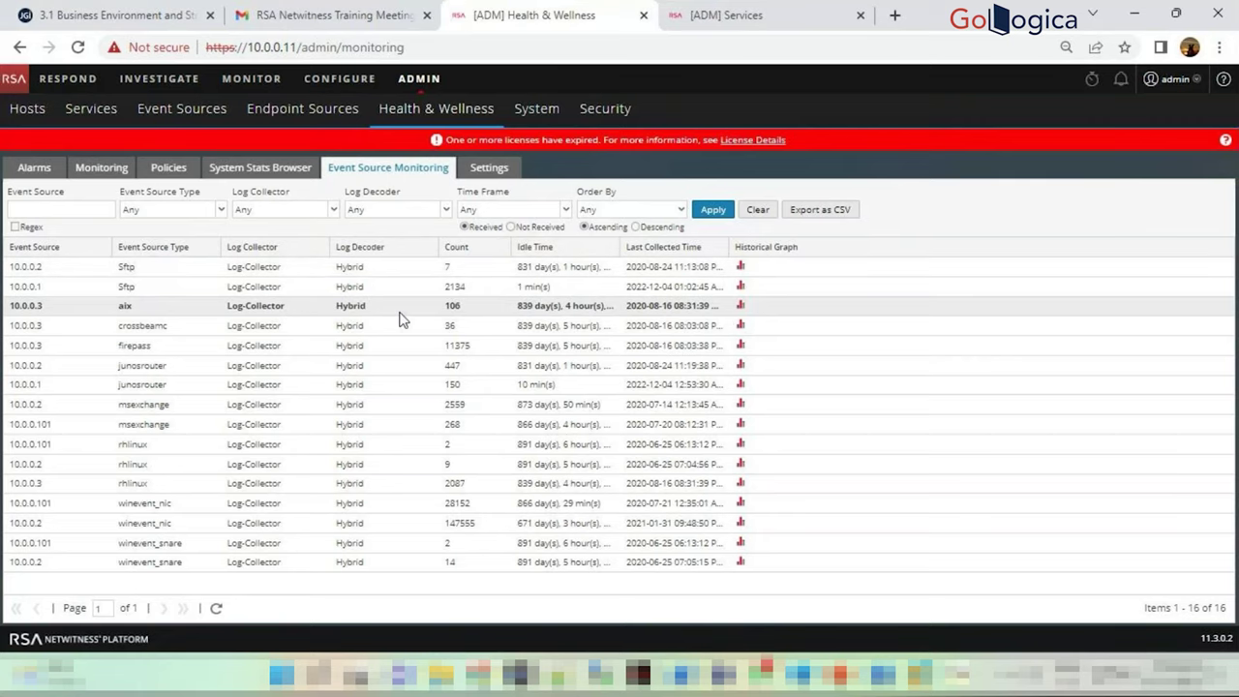
# Visit Event Sources, return to Event Source Monitoring, then view the Health & Wellness Settings page
pyautogui.click(184, 115)
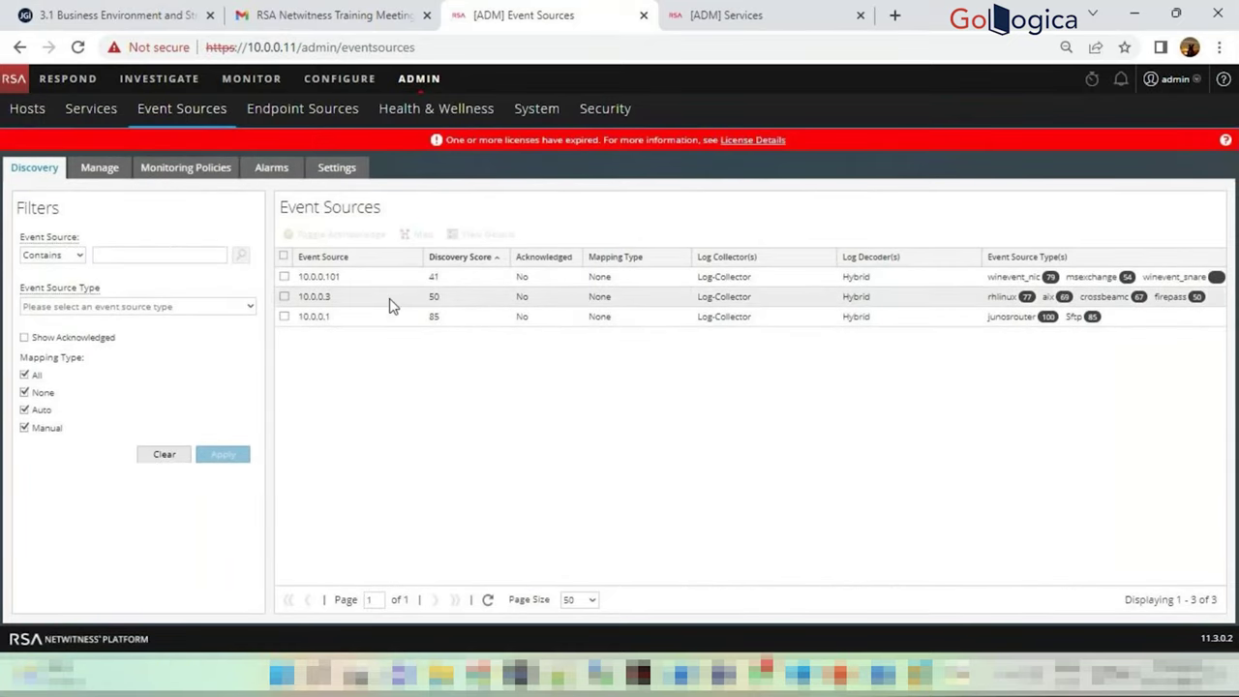
pyautogui.click(451, 114)
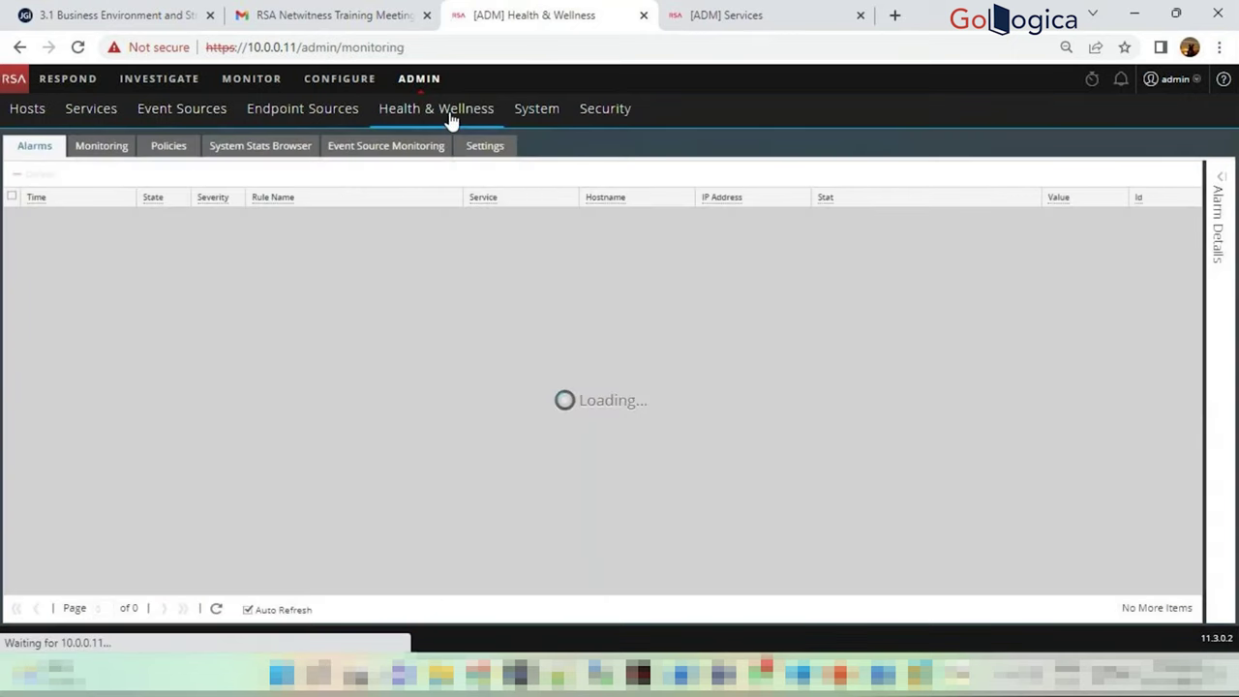
pyautogui.click(442, 151)
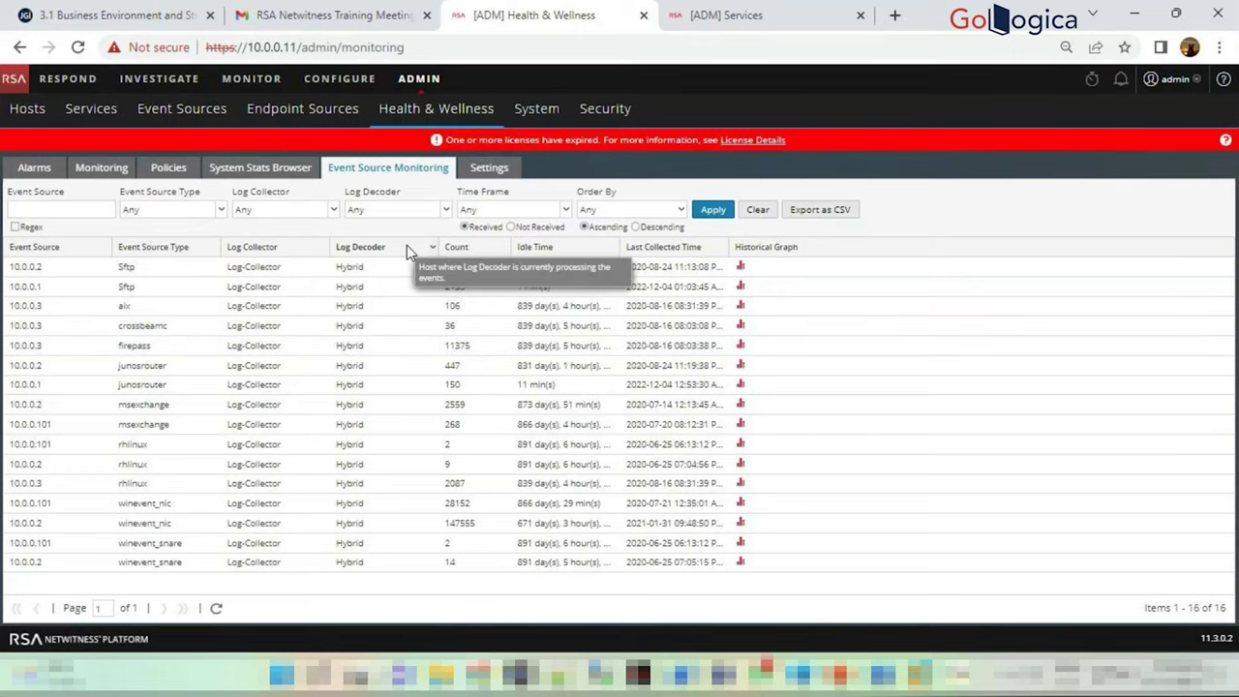
pyautogui.click(485, 167)
pyautogui.scroll(-5, 913, 374)
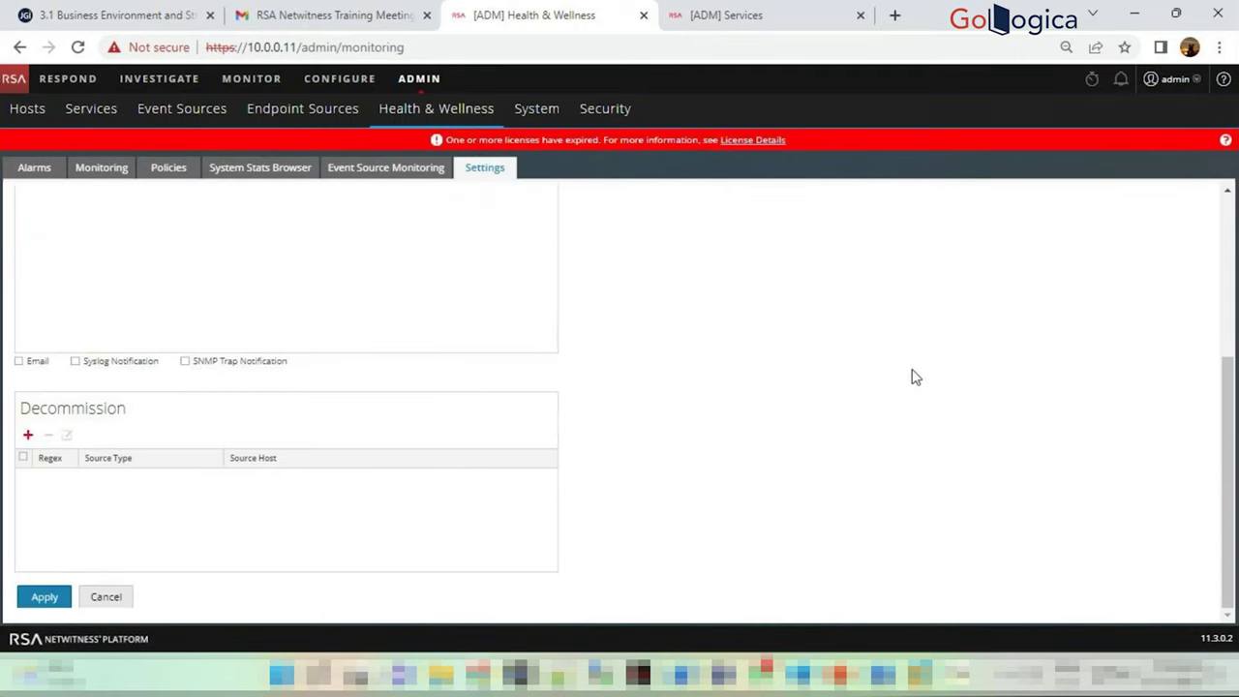
# Review the Event Source monitoring settings, turning Syslog Notification on and back off
pyautogui.scroll(5, 912, 376)
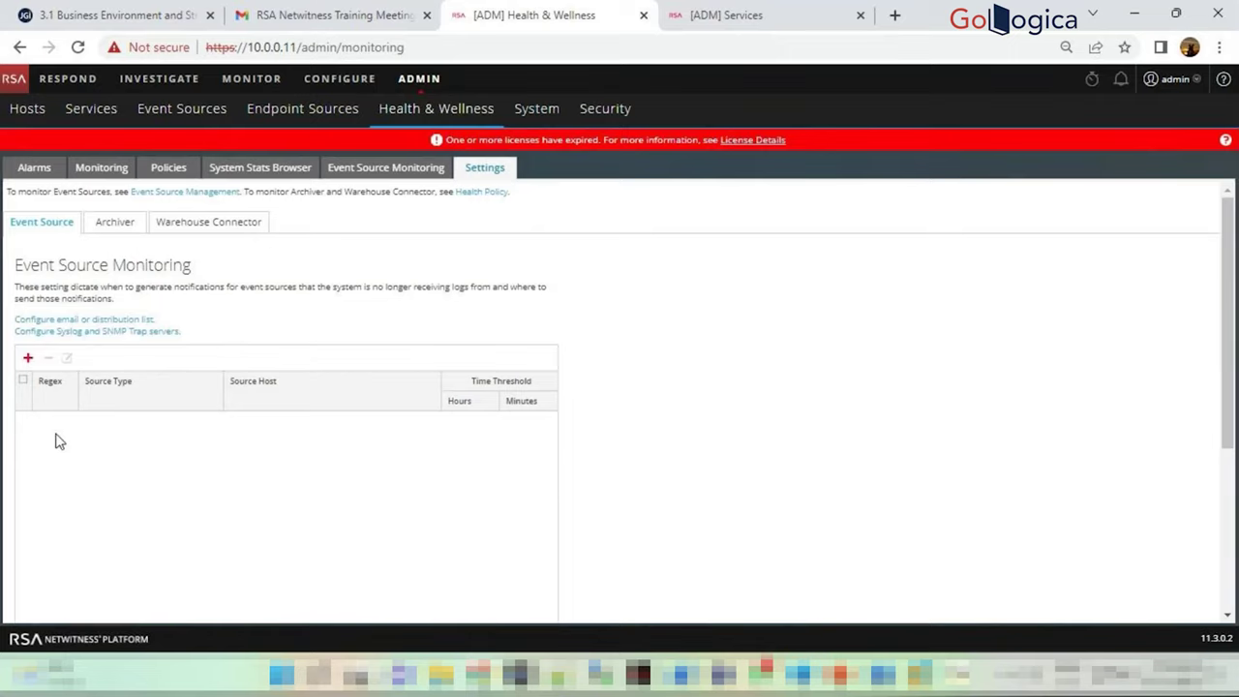
pyautogui.scroll(-2, 126, 424)
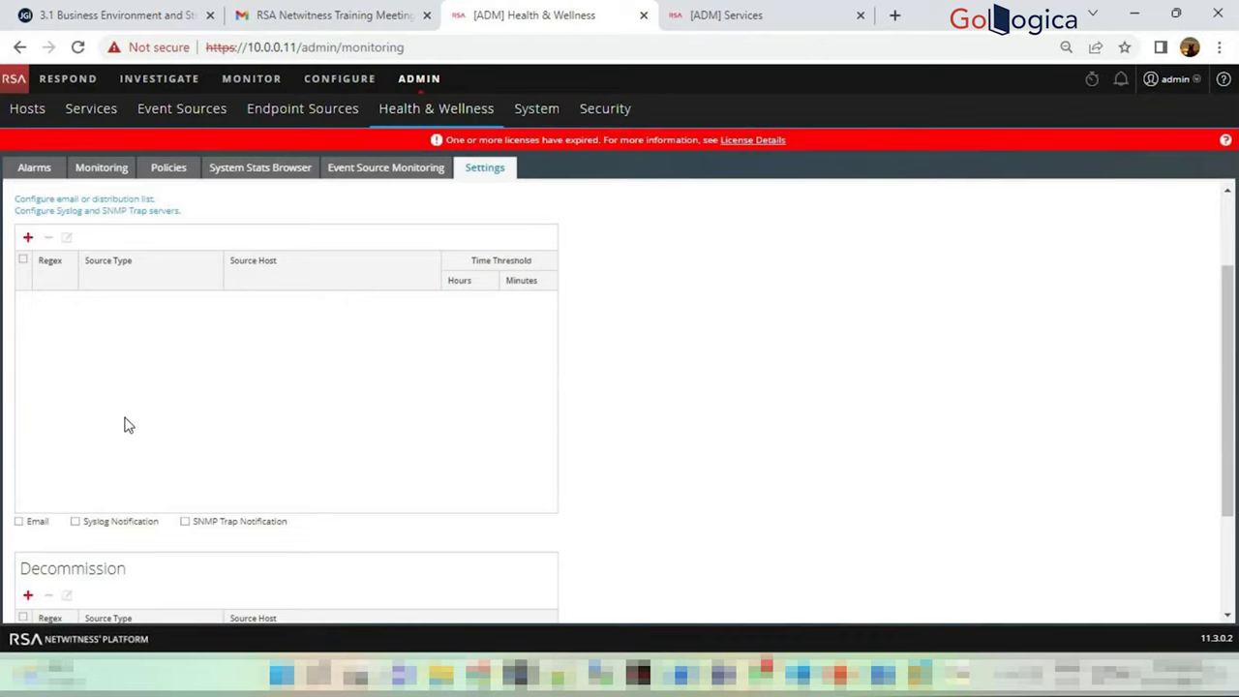
pyautogui.scroll(2, 126, 424)
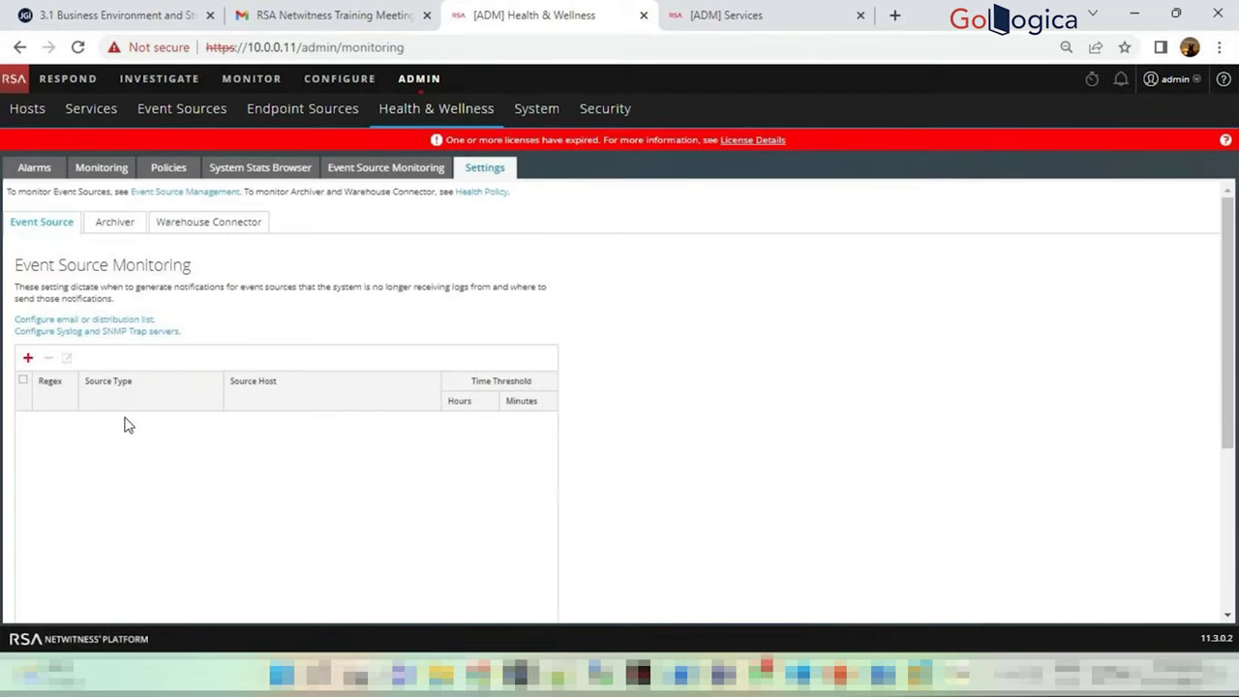
pyautogui.scroll(-2, 125, 424)
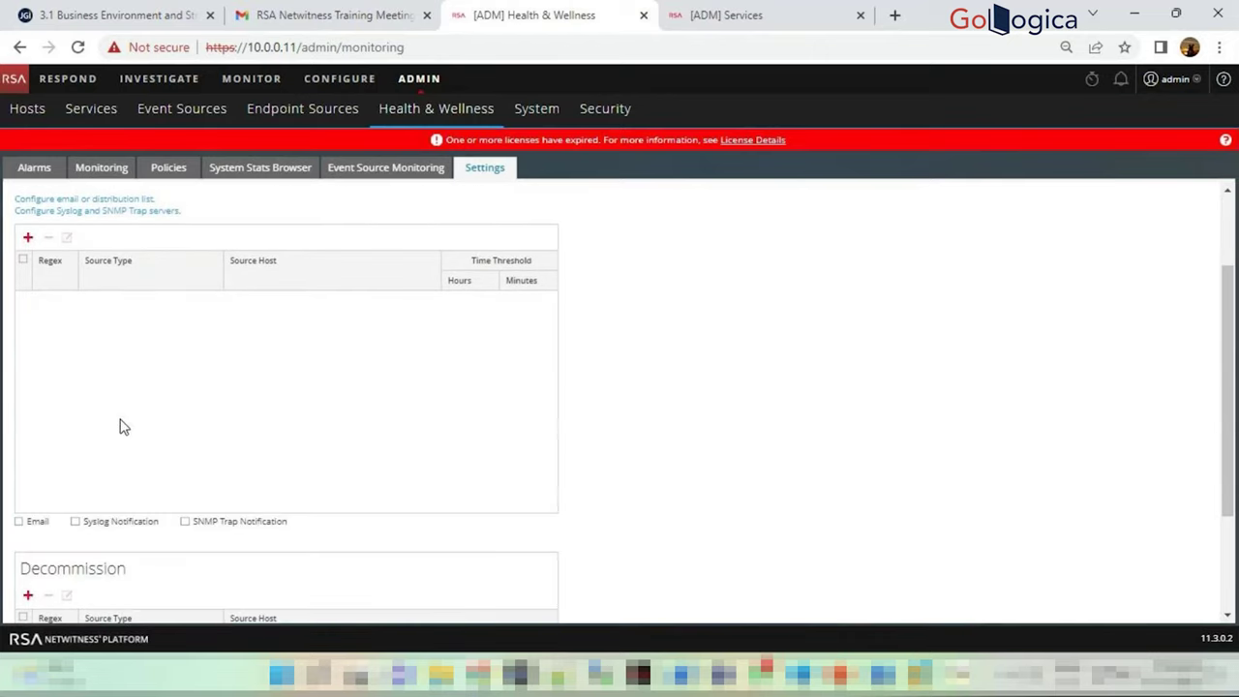
pyautogui.click(76, 522)
pyautogui.click(77, 522)
pyautogui.scroll(-2, 252, 536)
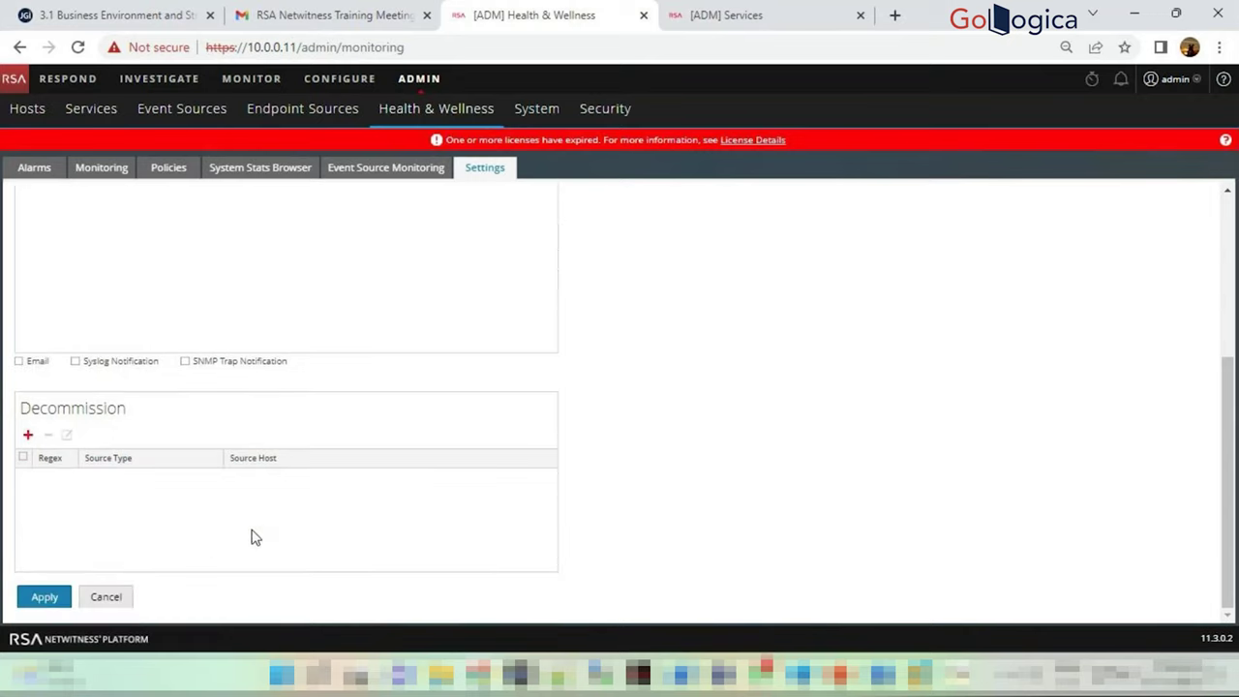
pyautogui.scroll(3, 246, 525)
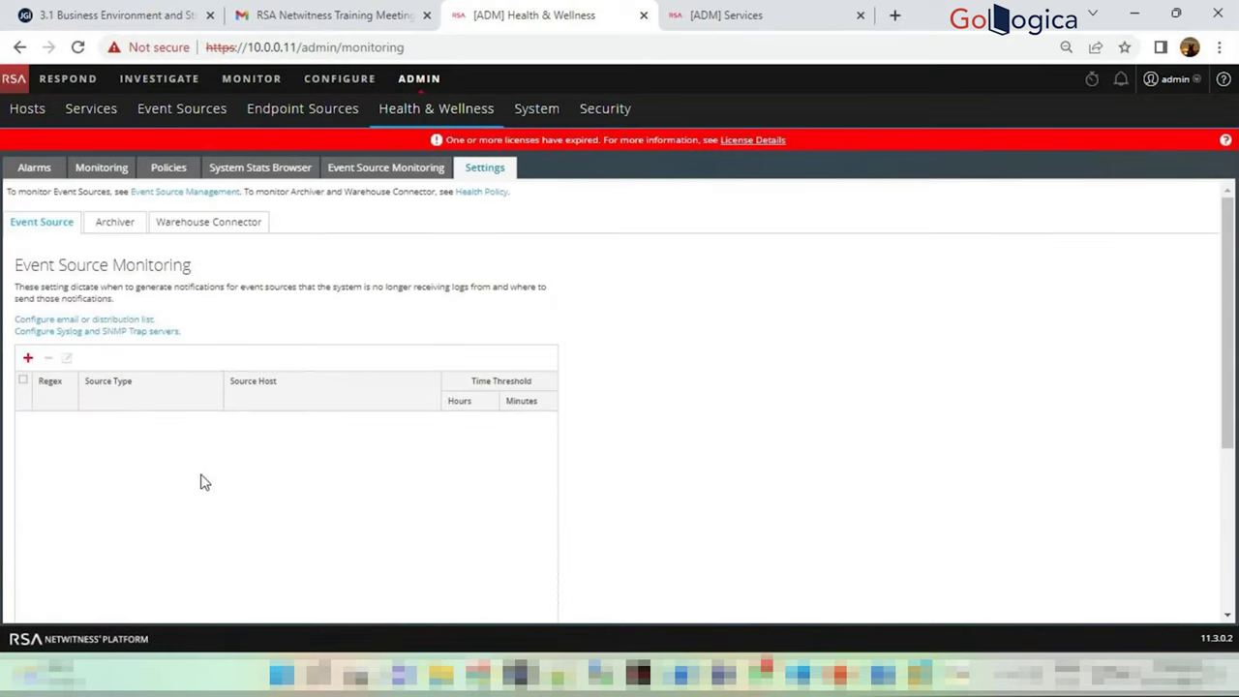
# View the Archiver and Warehouse Connector settings, then return to the Event Source Monitoring list
pyautogui.click(127, 221)
pyautogui.scroll(-2, 126, 334)
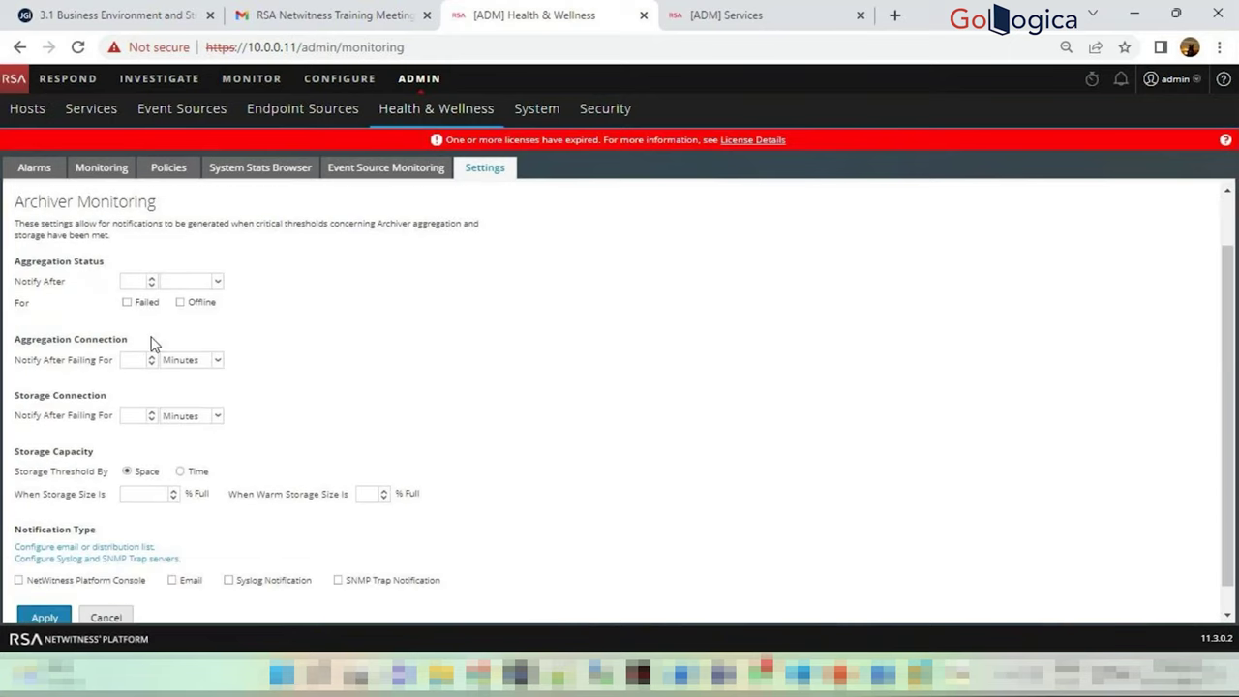
pyautogui.scroll(2, 150, 339)
pyautogui.click(201, 228)
pyautogui.click(40, 223)
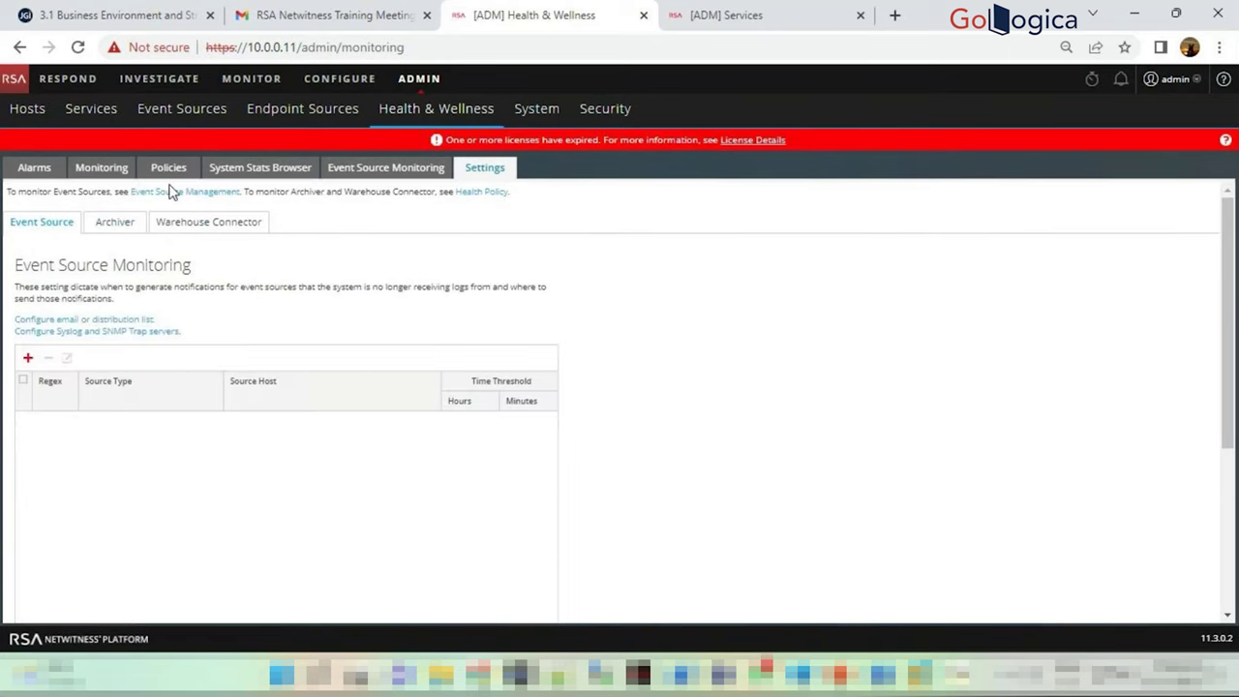
pyautogui.click(370, 171)
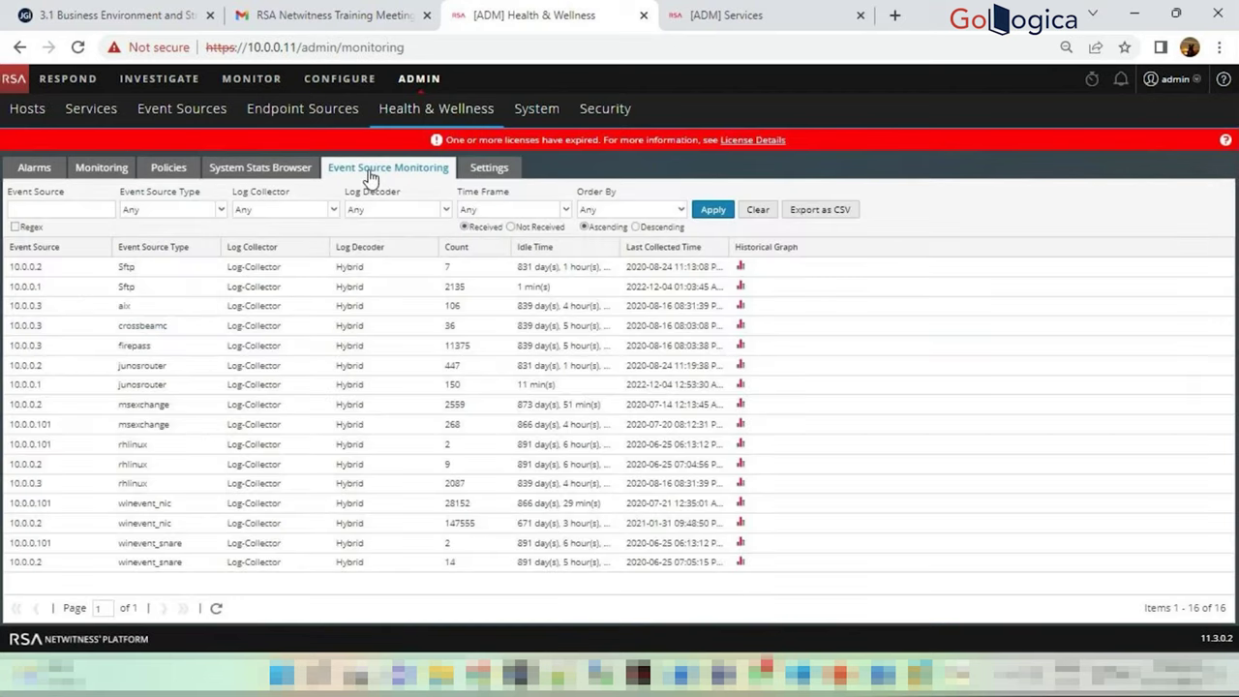
# Open the Event Sources Discovery page listing 10.0.0.101, 10.0.0.3 and 10.0.0.1
pyautogui.click(182, 109)
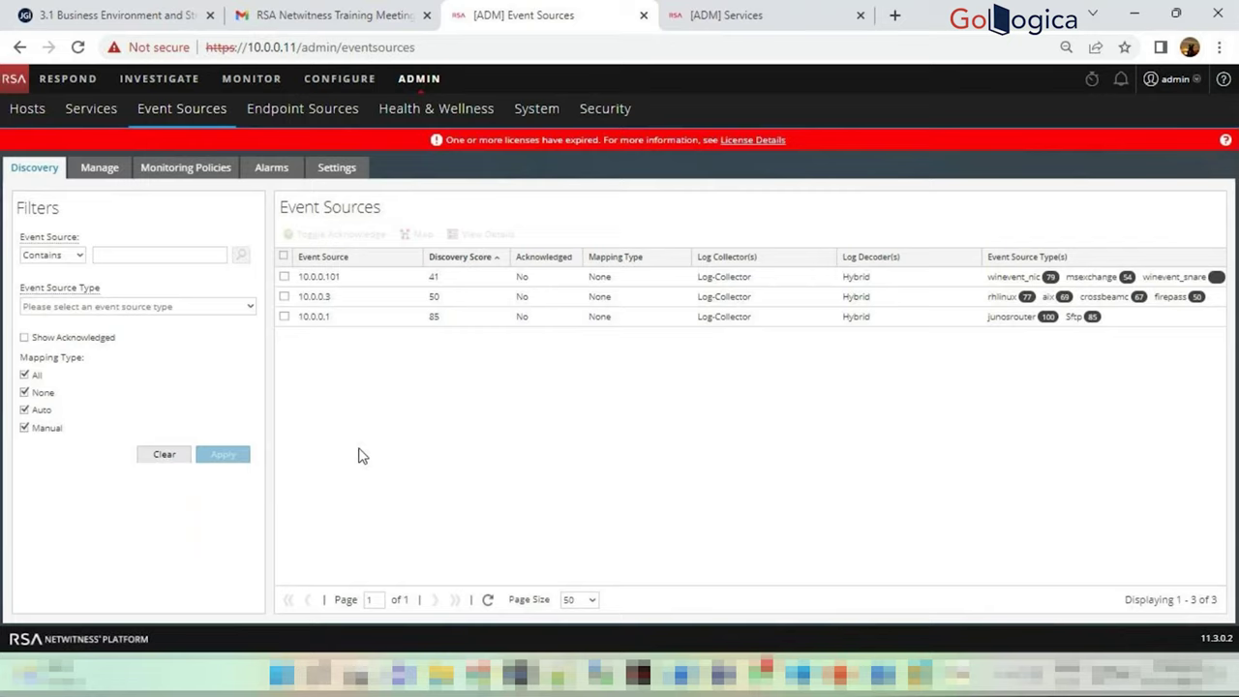
# View details for event source 10.0.0.1 and expand its 01:02:45 log message
pyautogui.click(362, 323)
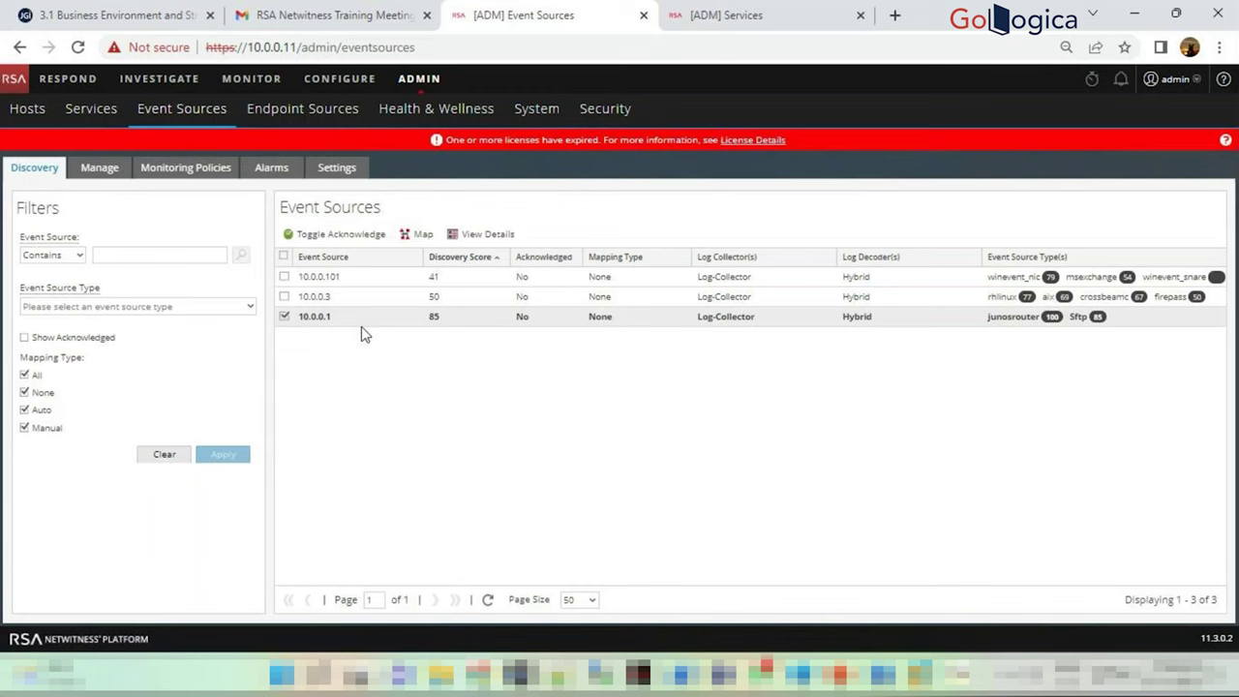
pyautogui.click(474, 235)
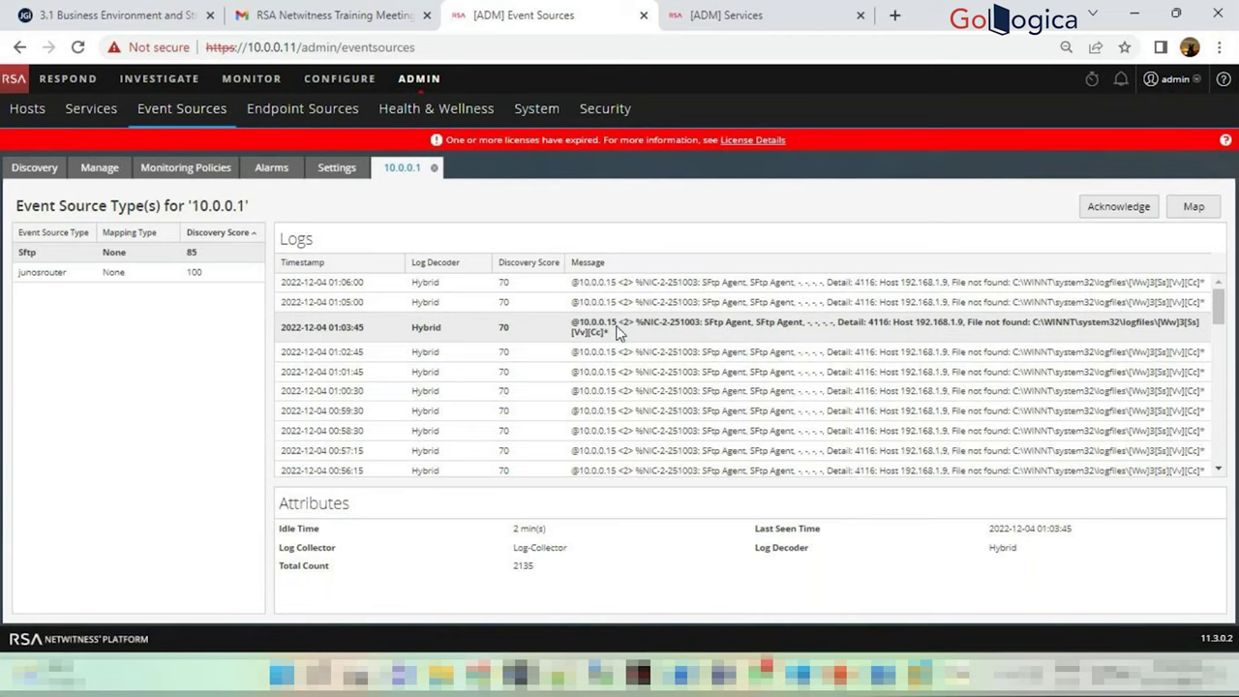
pyautogui.click(608, 352)
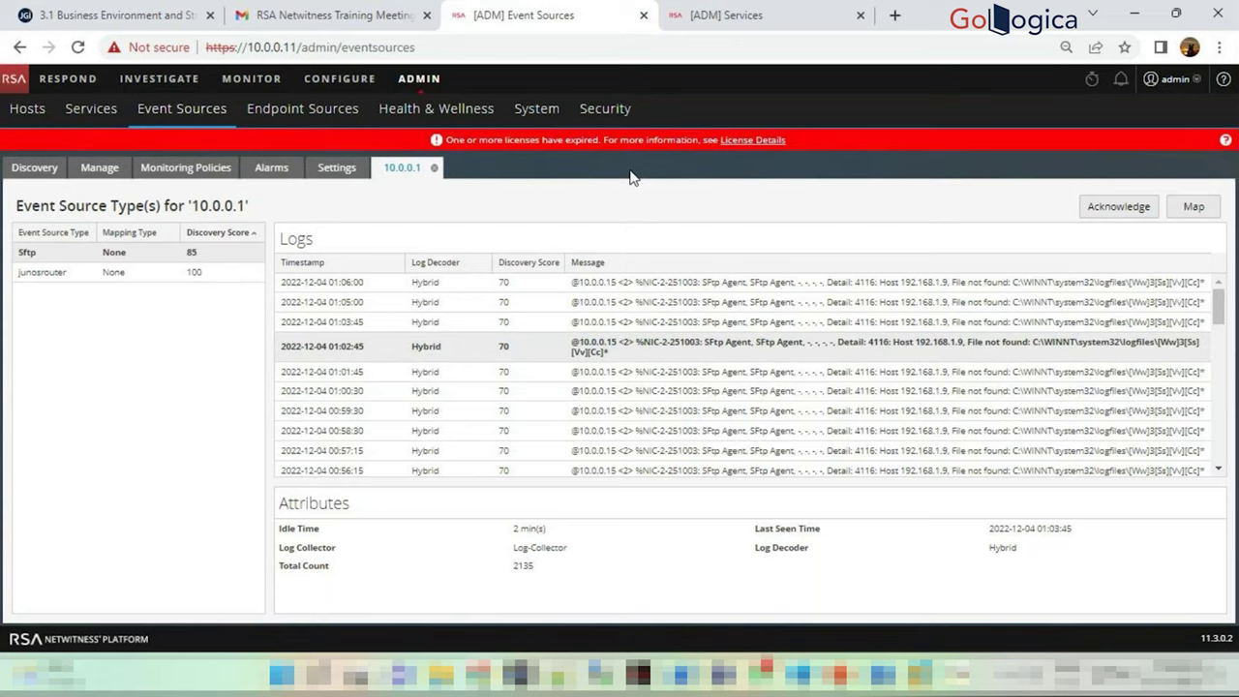
pyautogui.click(98, 173)
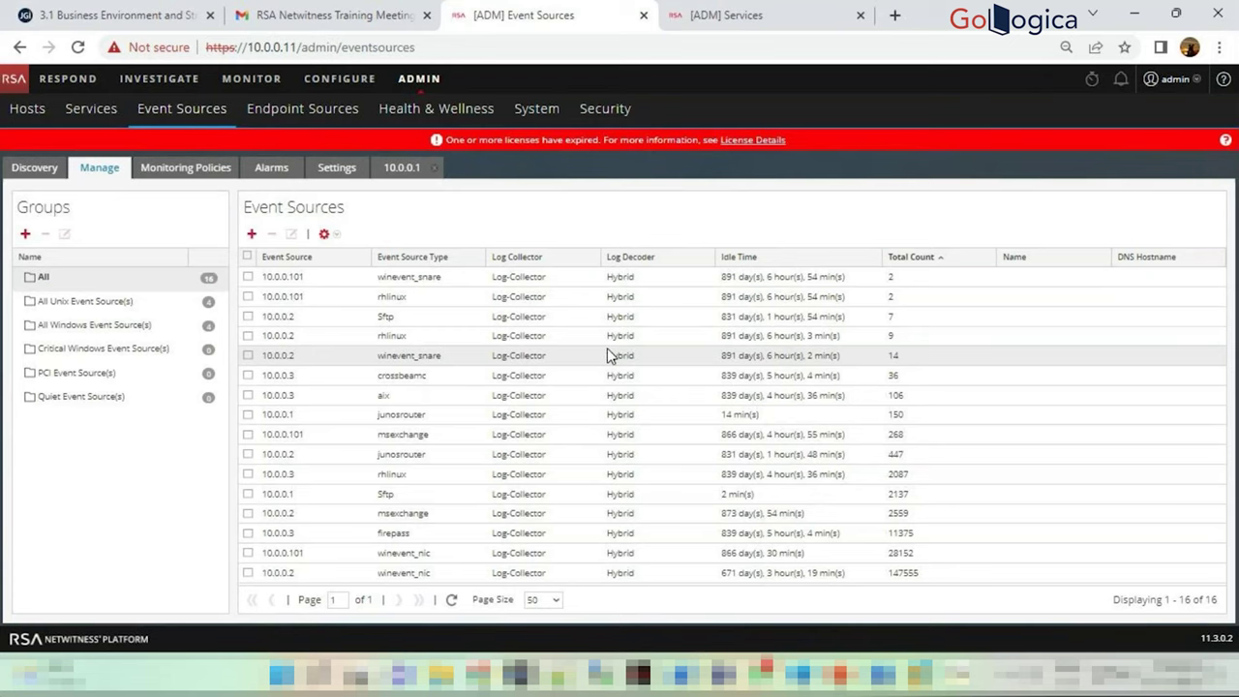
# Select the 10.0.0.101 winevent_snare row and sort managed event sources by Idle Time
pyautogui.click(744, 278)
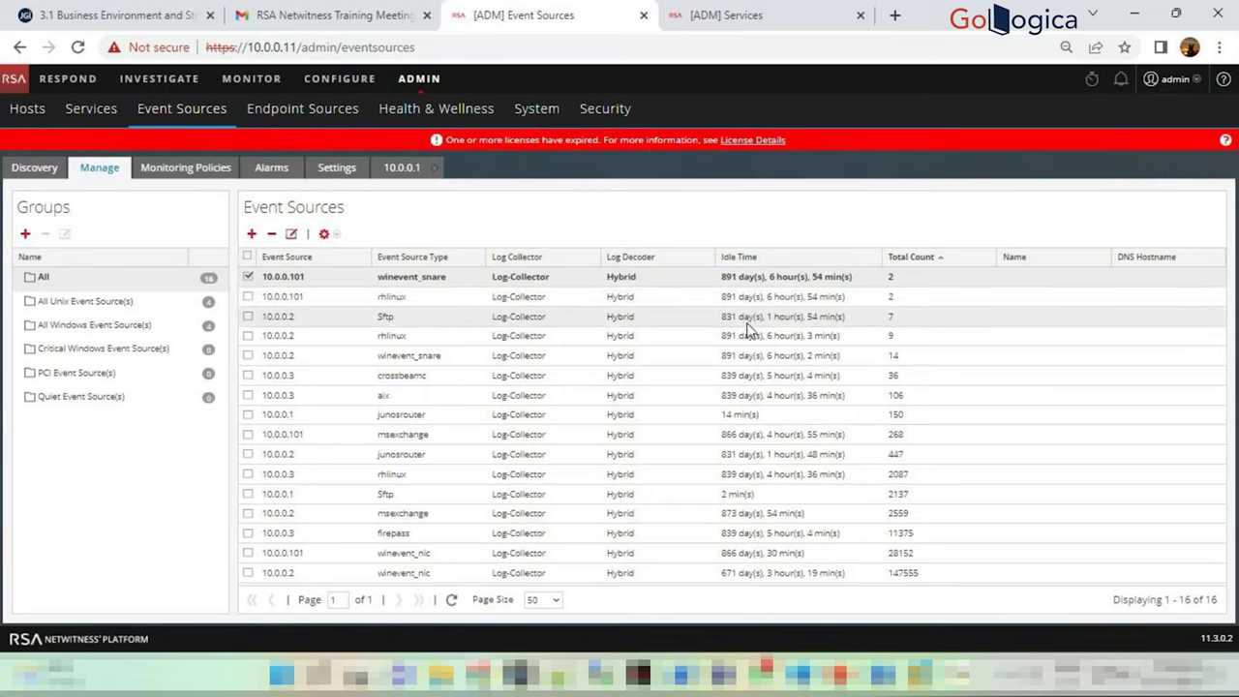
pyautogui.click(777, 254)
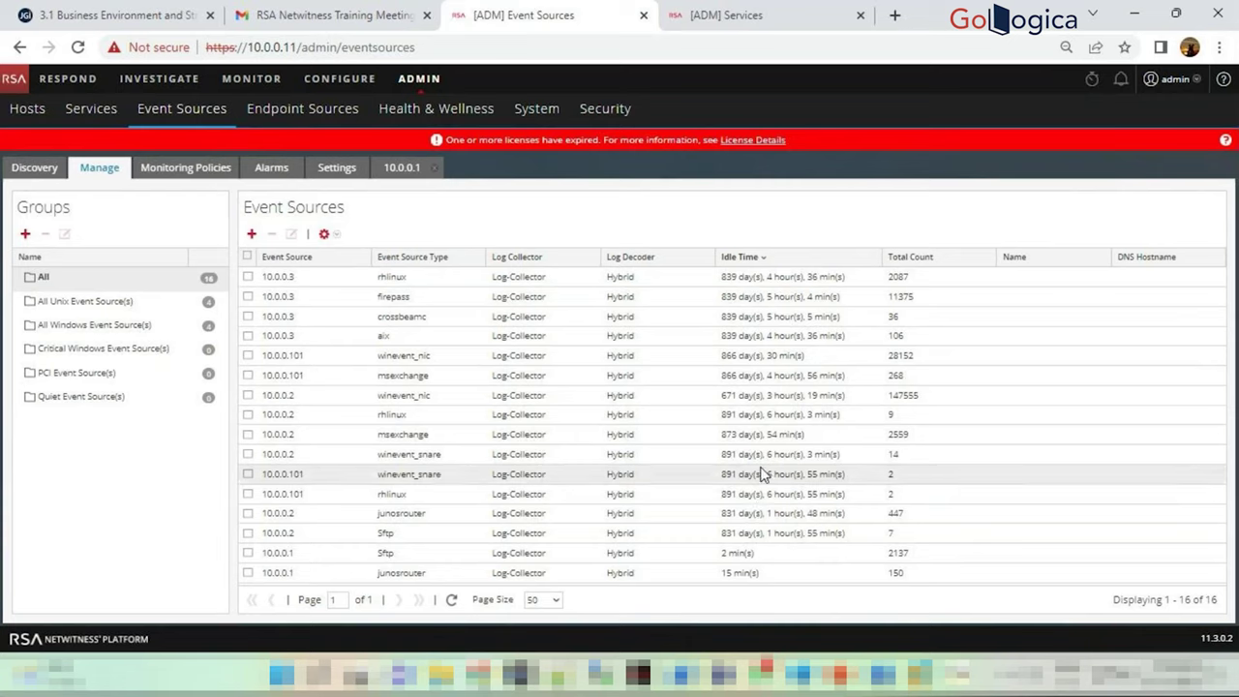
# Try ticking firepass and crossbeamc rows, then select all 16 event sources
pyautogui.click(248, 297)
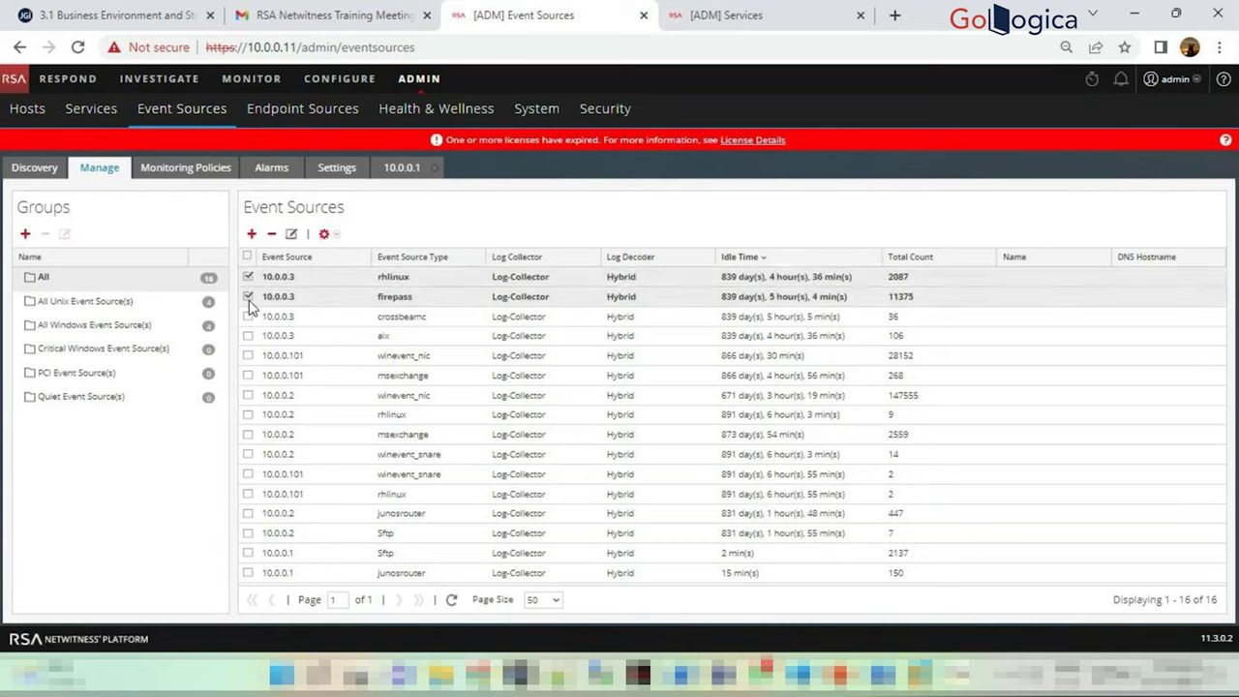
pyautogui.click(250, 316)
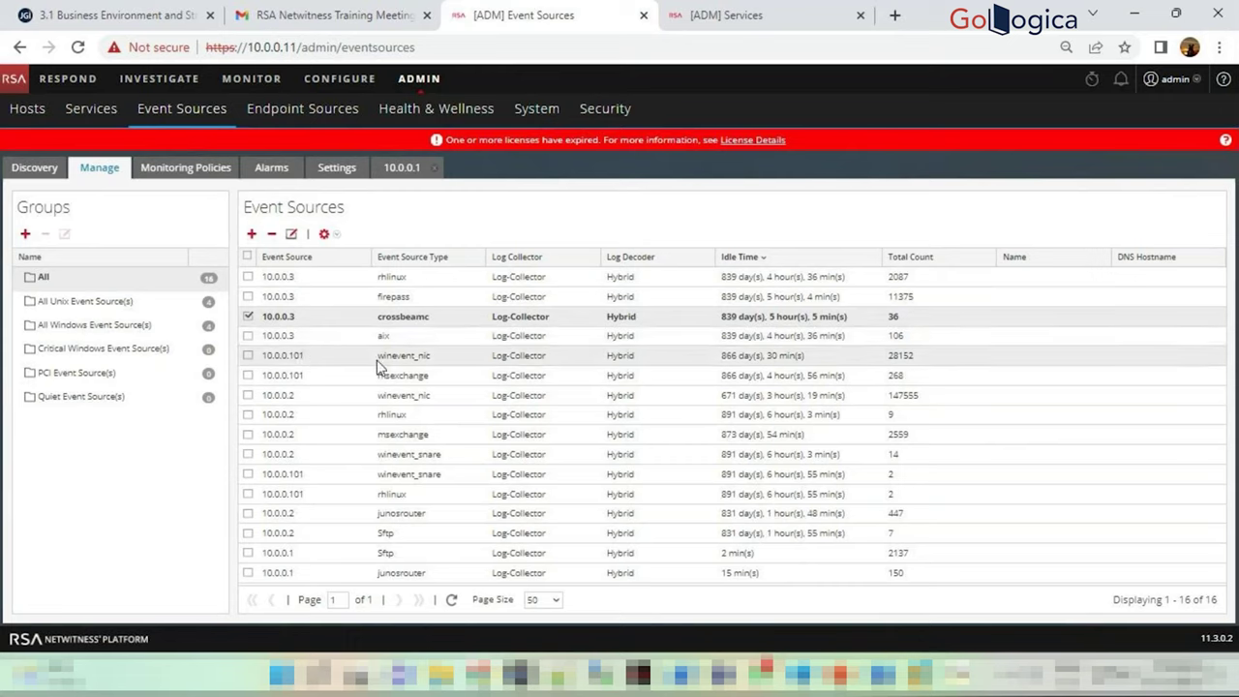
pyautogui.click(249, 318)
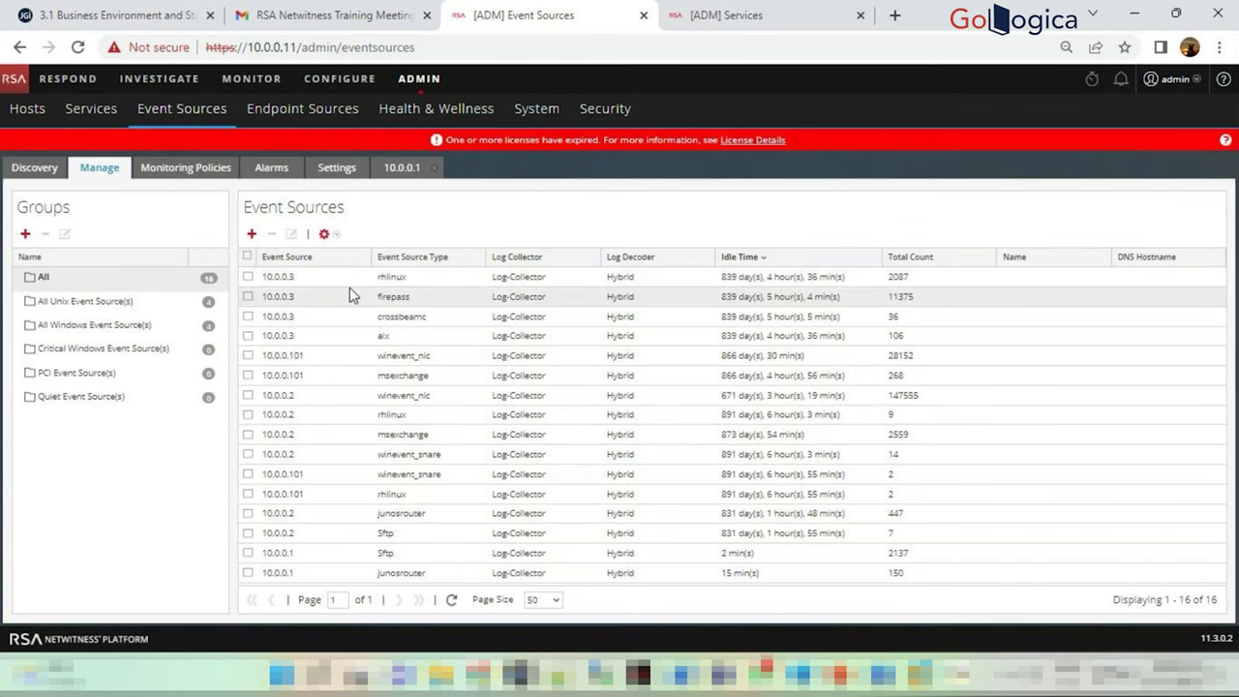
pyautogui.click(247, 257)
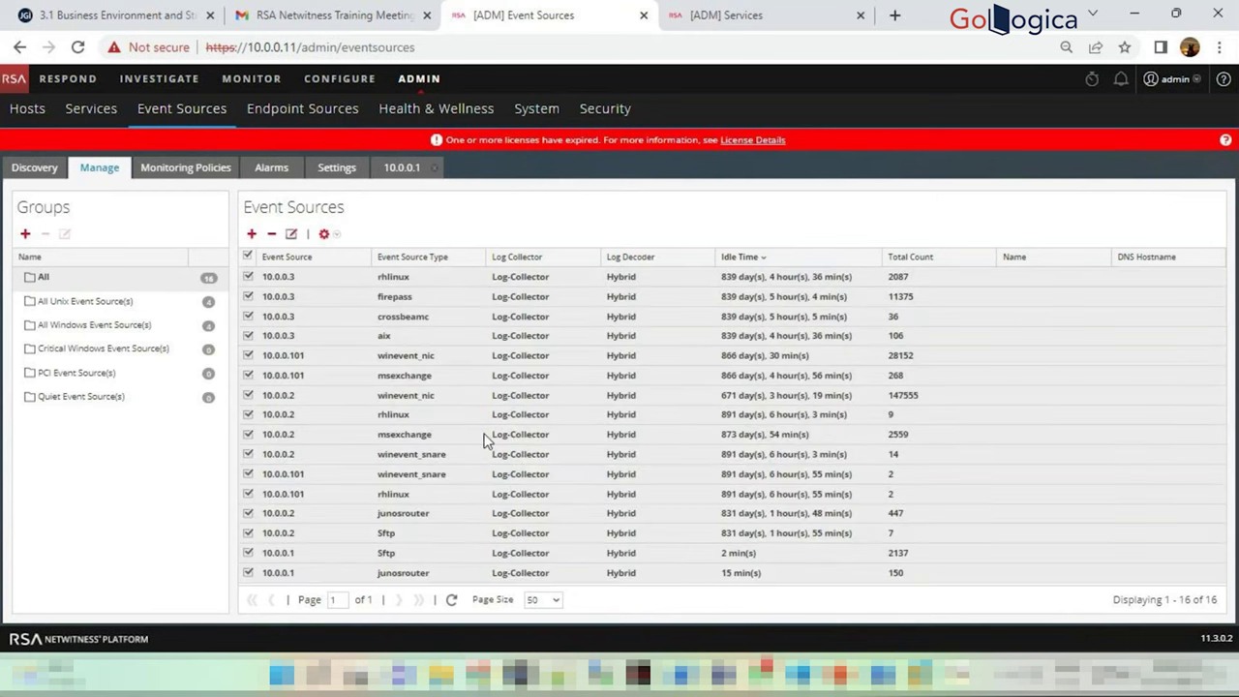
# Delete every event source except the 10.0.0.1 Sftp and junosrouter sources
pyautogui.click(249, 572)
pyautogui.click(270, 553)
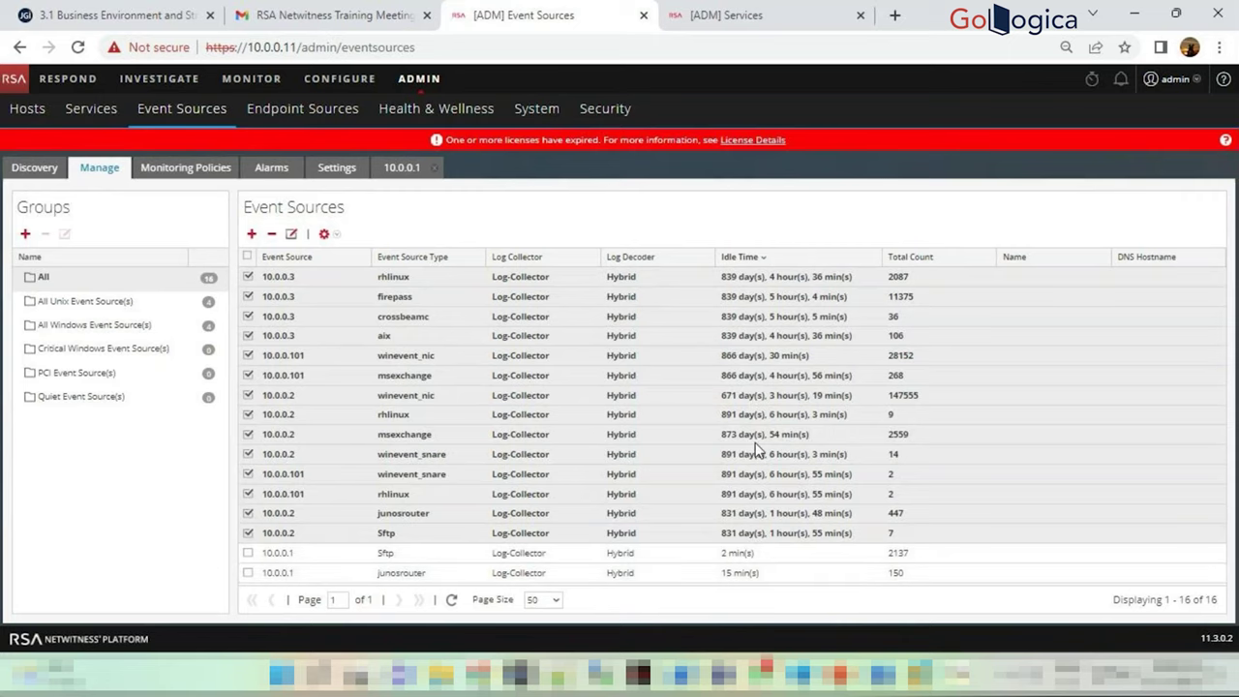
pyautogui.click(271, 234)
pyautogui.click(666, 413)
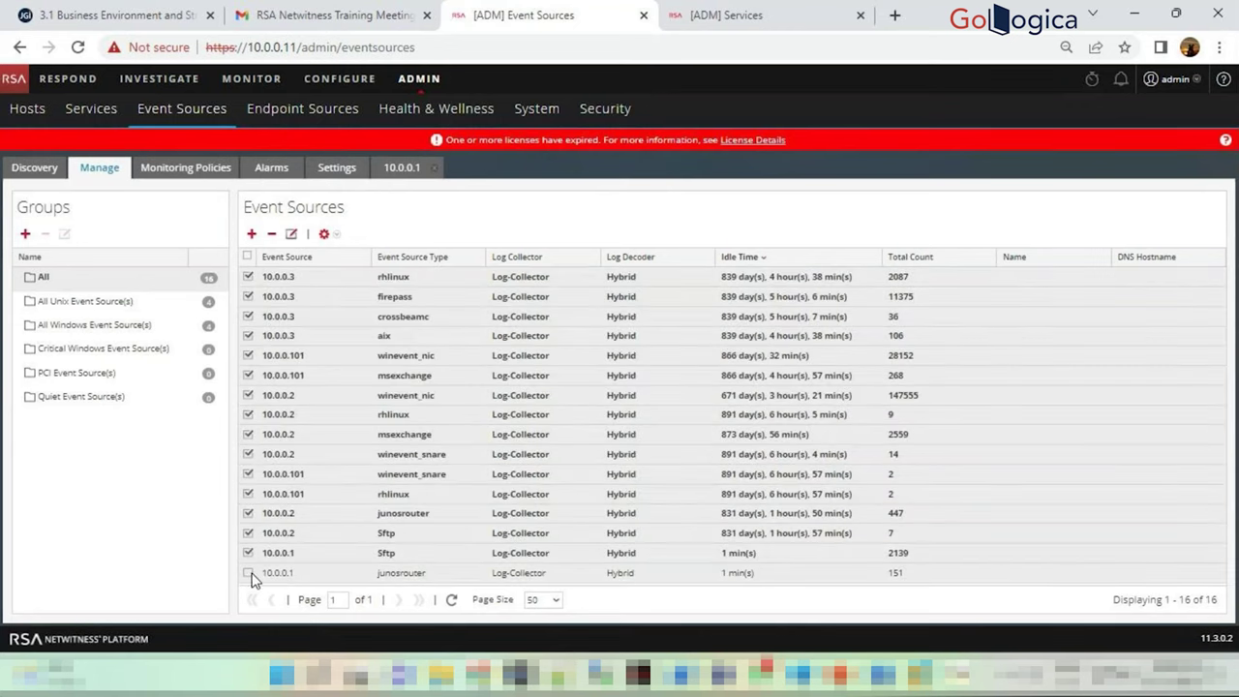
# Reselect all but the two 10.0.0.1 sources, dismiss the repeated delete prompt, and reload with F5
pyautogui.click(248, 552)
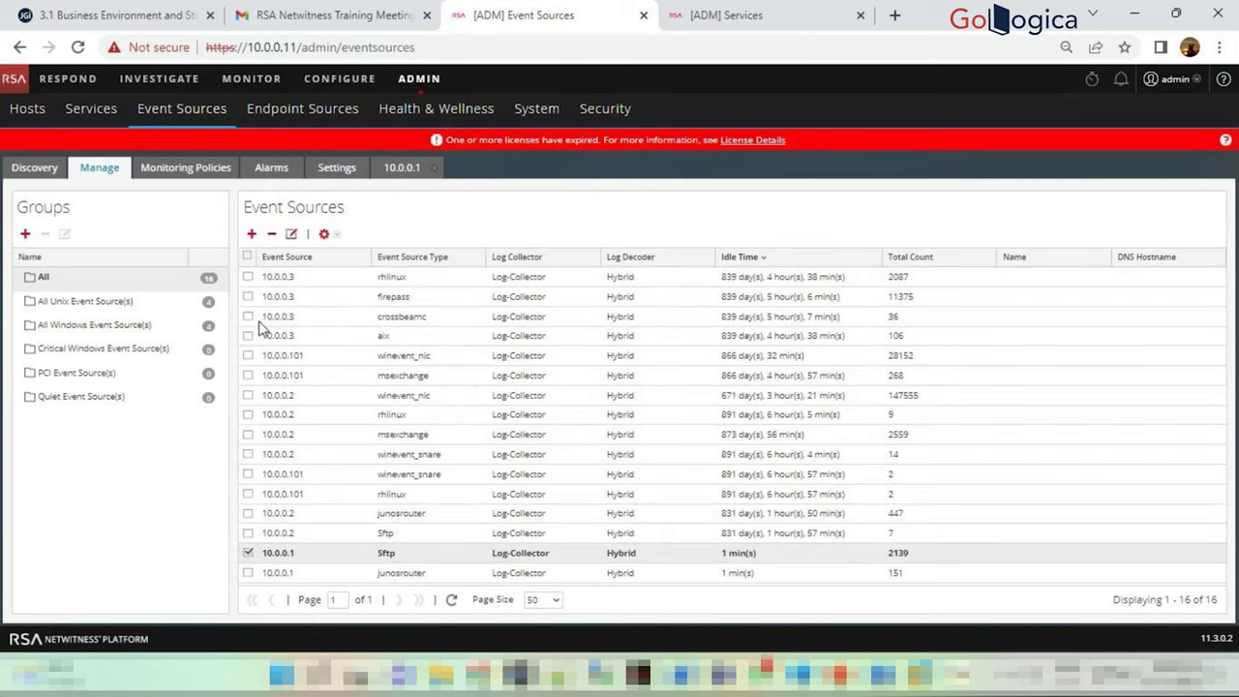
pyautogui.click(248, 257)
pyautogui.click(247, 573)
pyautogui.click(248, 552)
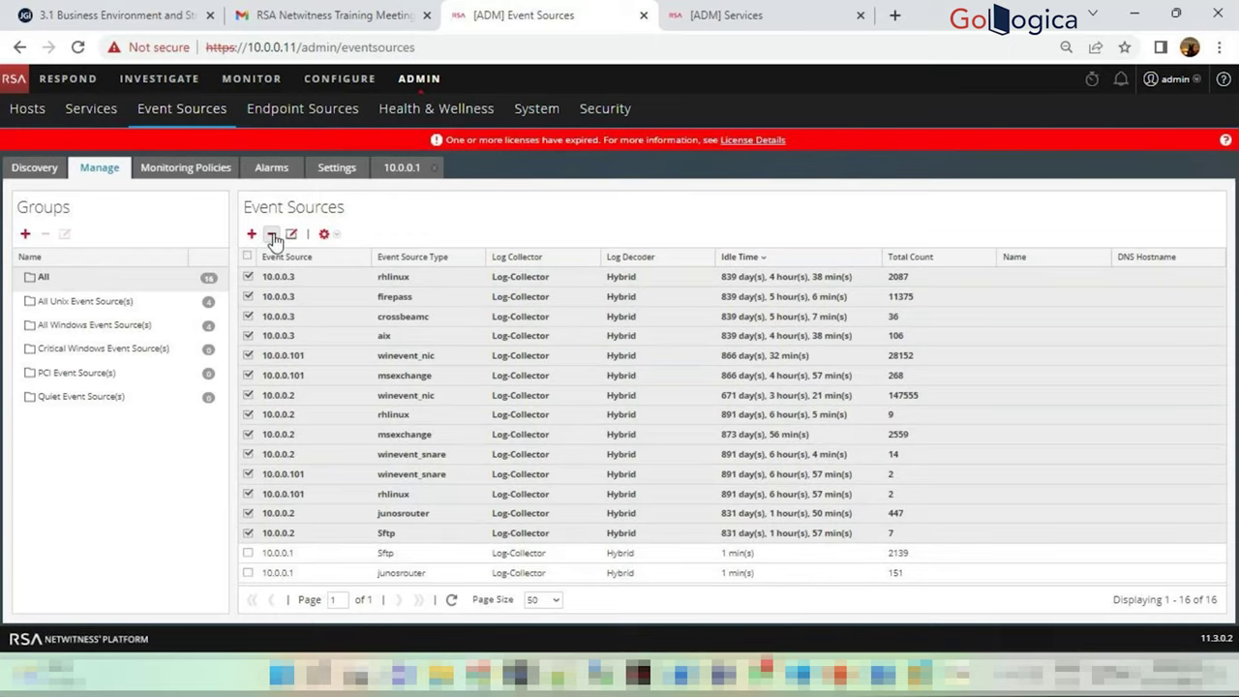
pyautogui.click(272, 233)
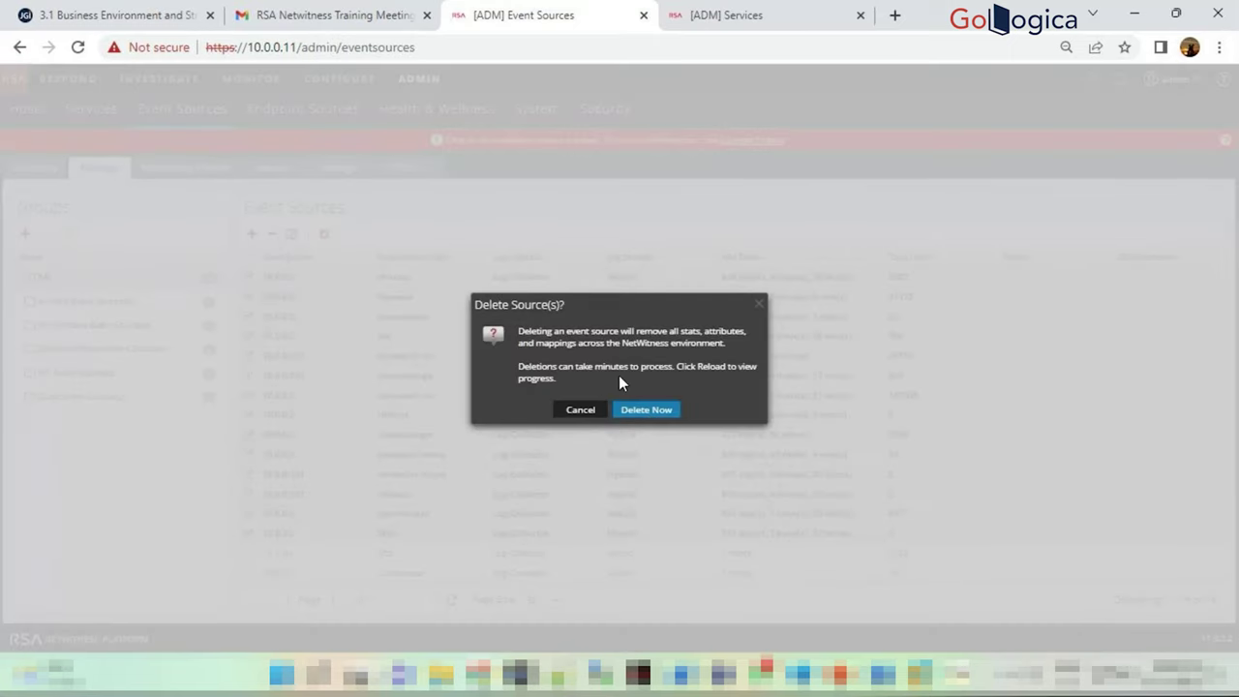
pyautogui.click(582, 412)
pyautogui.press('F5')
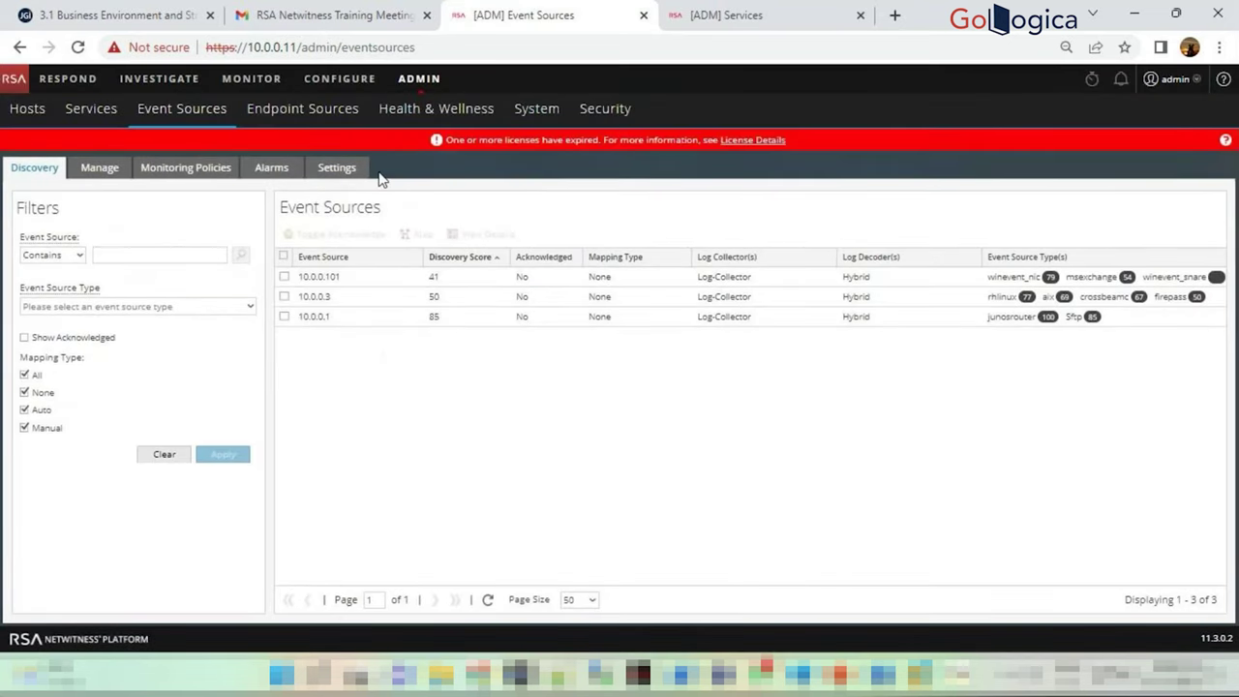
# Back on the Manage list, select the 10.0.0.1 Sftp and junosrouter event sources
pyautogui.click(99, 167)
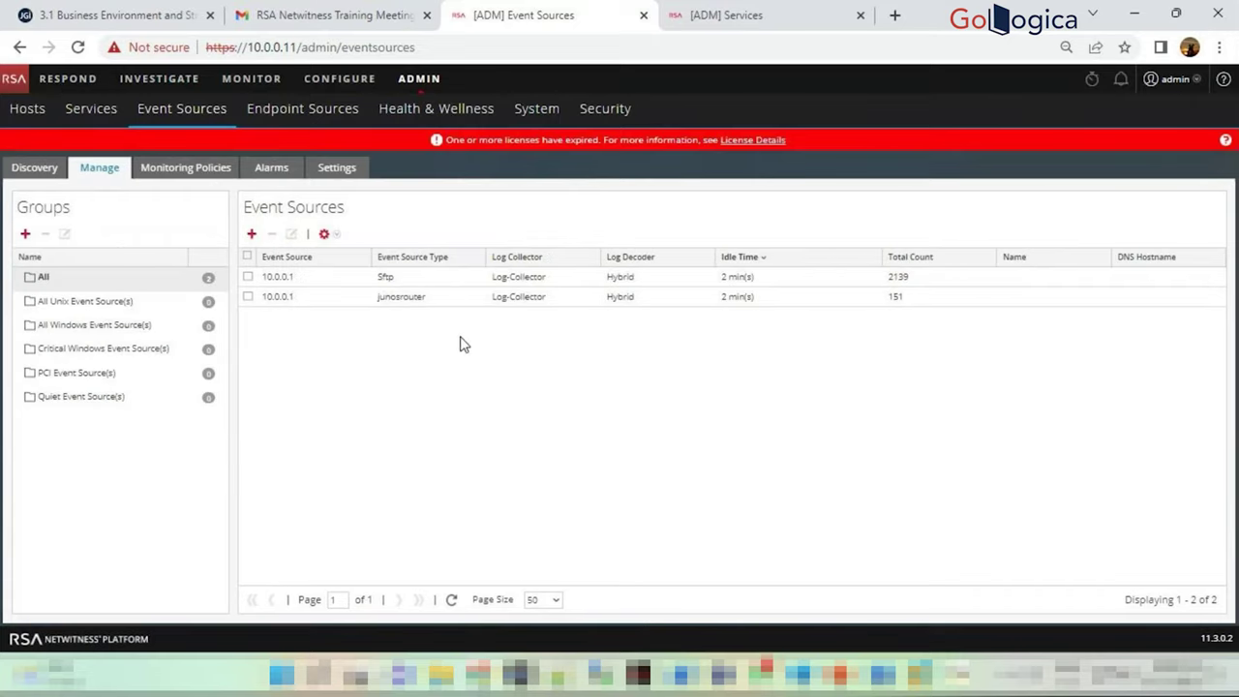
pyautogui.click(742, 297)
pyautogui.click(742, 281)
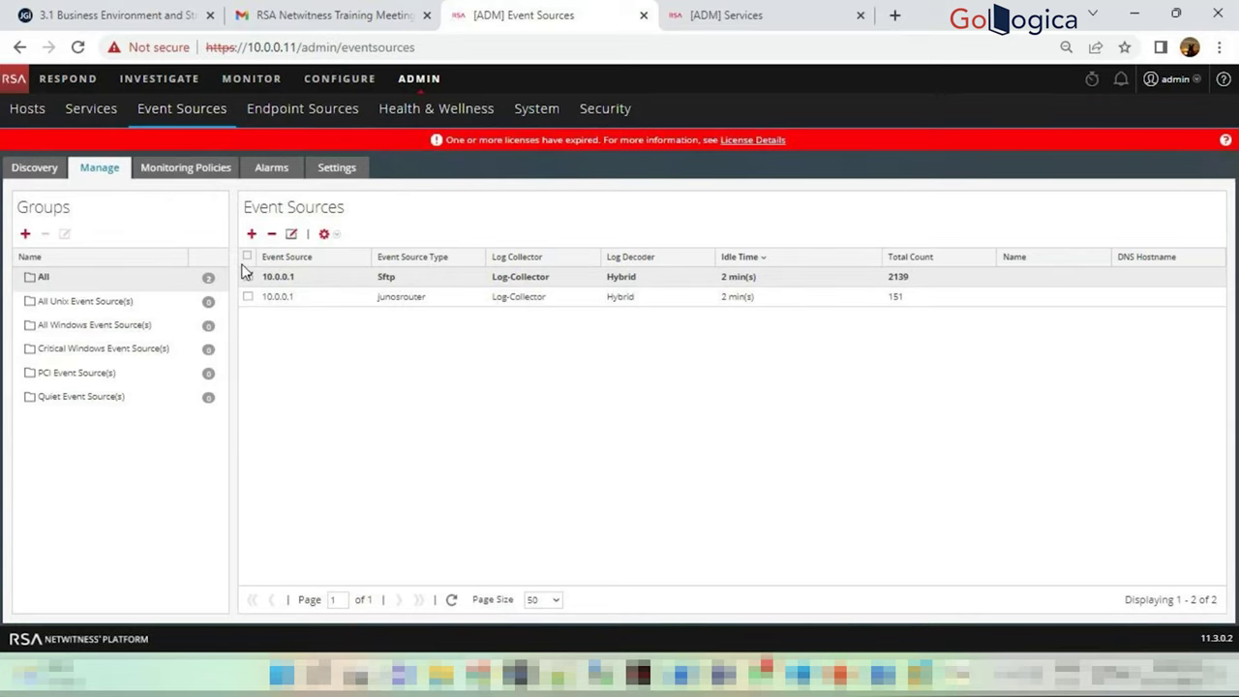
pyautogui.click(33, 174)
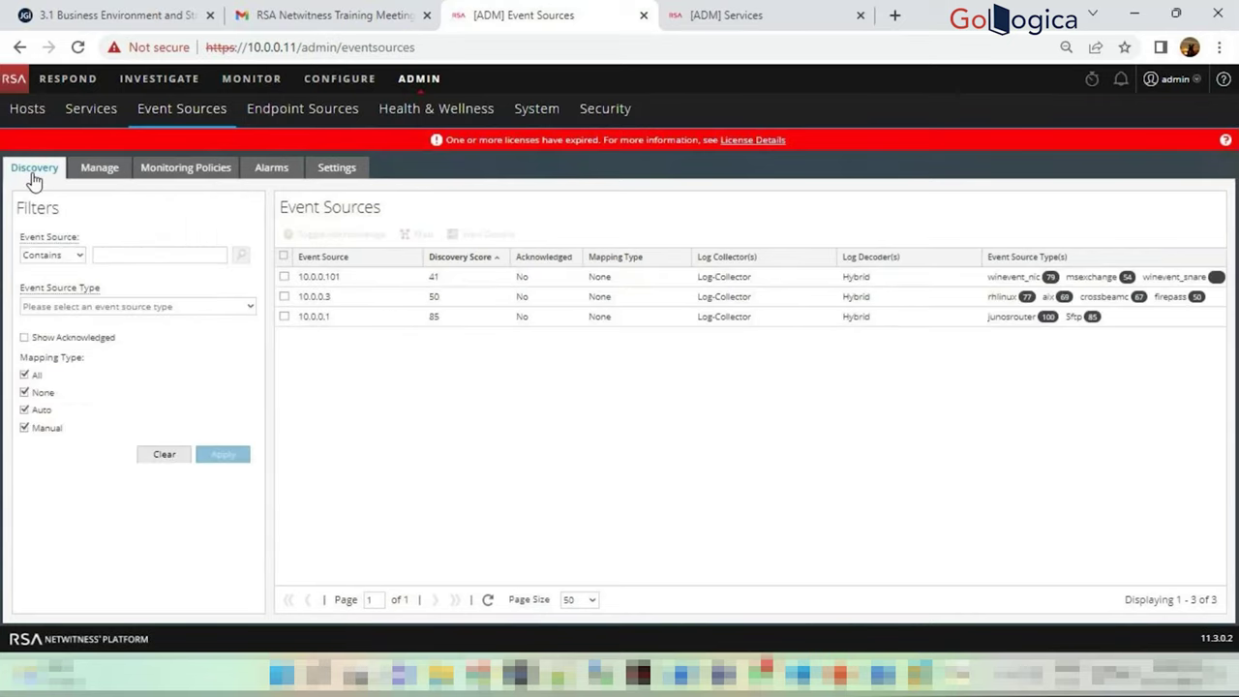
pyautogui.click(99, 168)
pyautogui.click(523, 296)
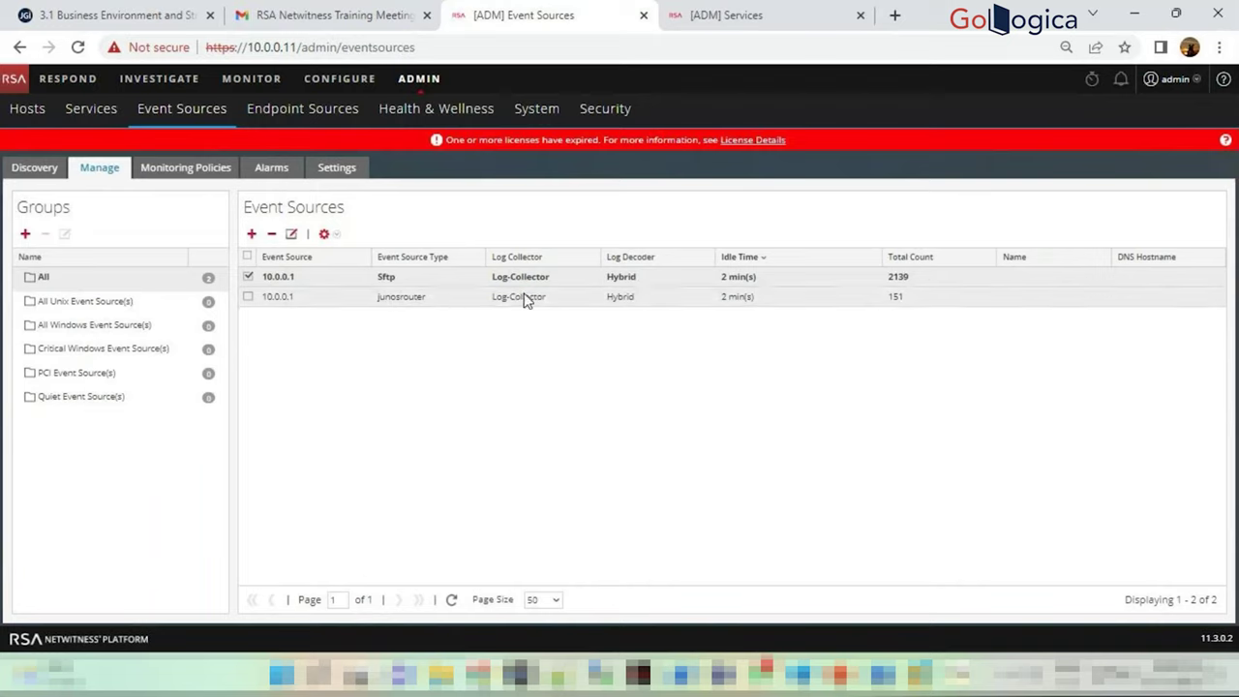
pyautogui.click(450, 281)
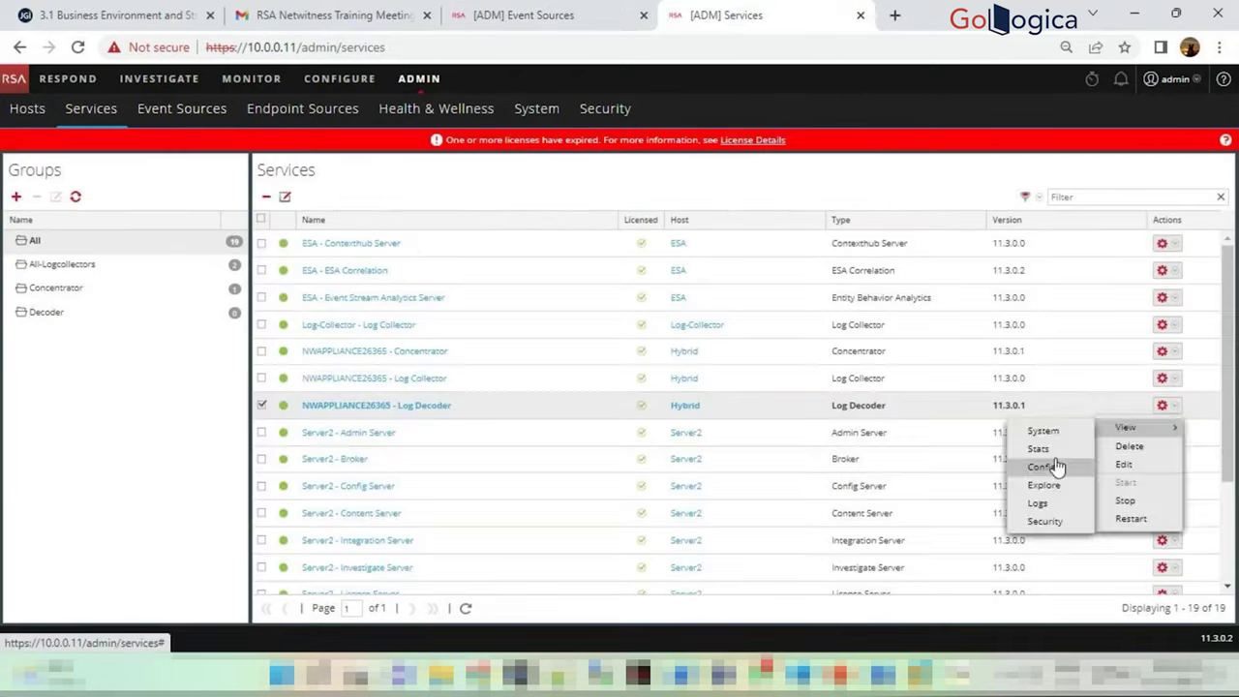
pyautogui.click(1059, 465)
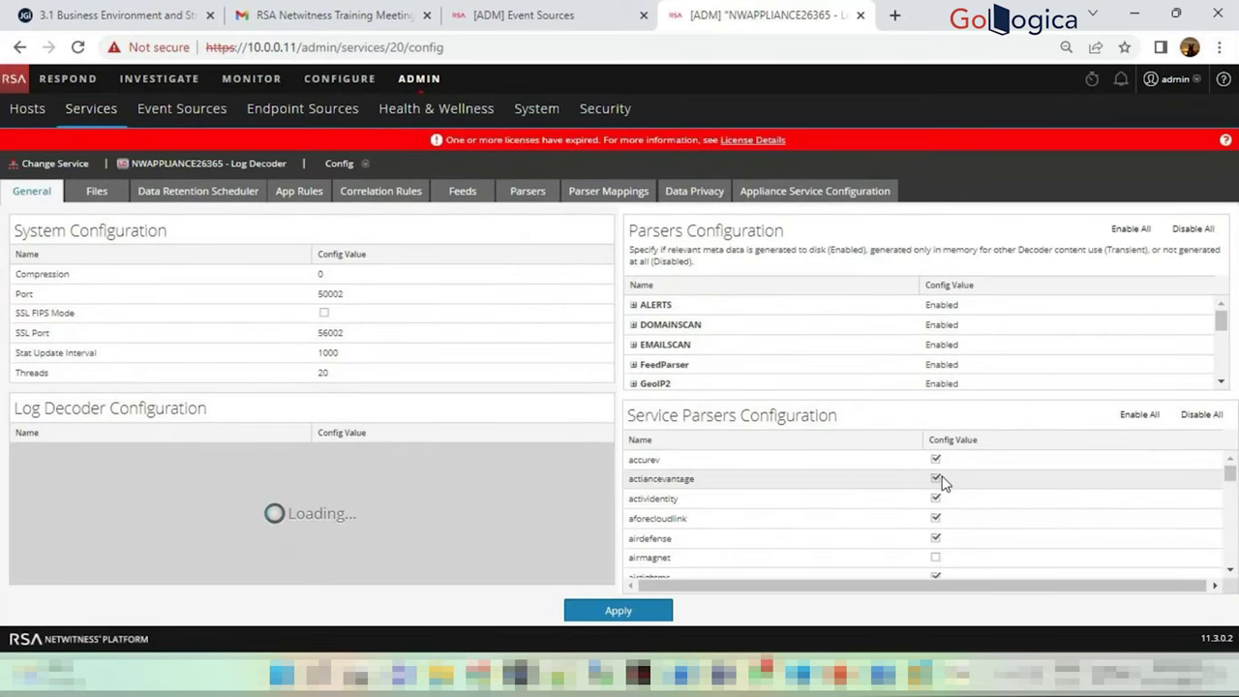
pyautogui.scroll(-3, 935, 475)
pyautogui.scroll(-10, 940, 475)
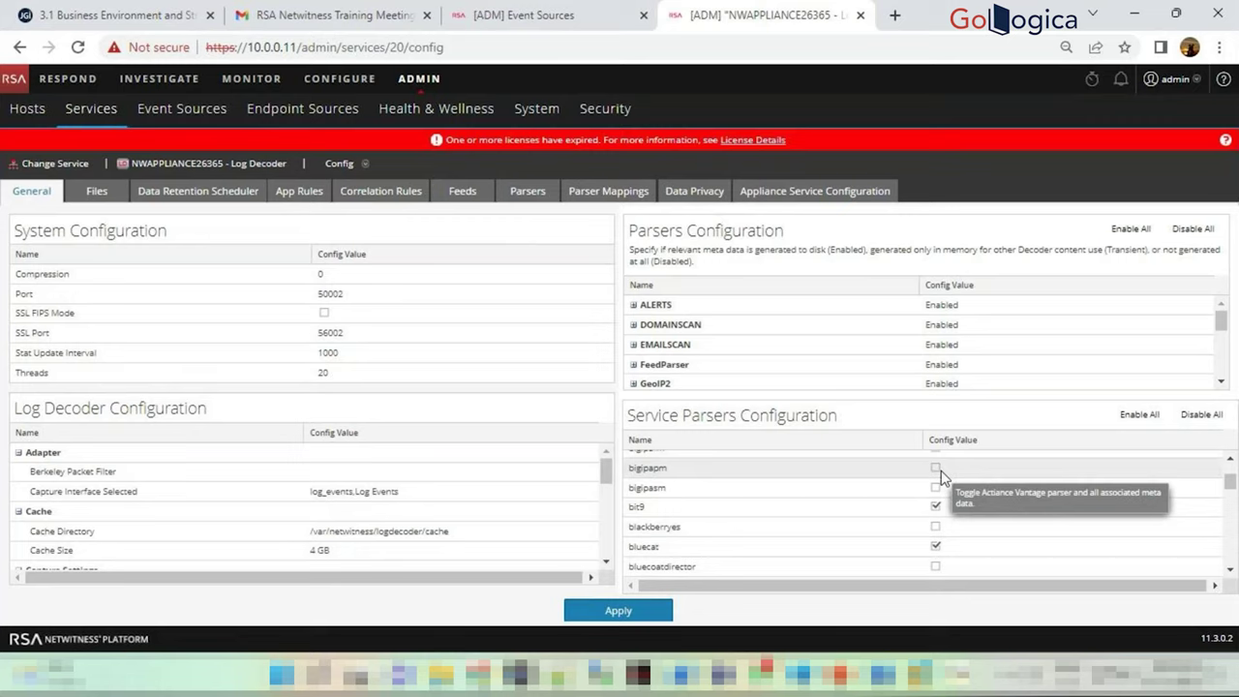
pyautogui.scroll(-10, 935, 475)
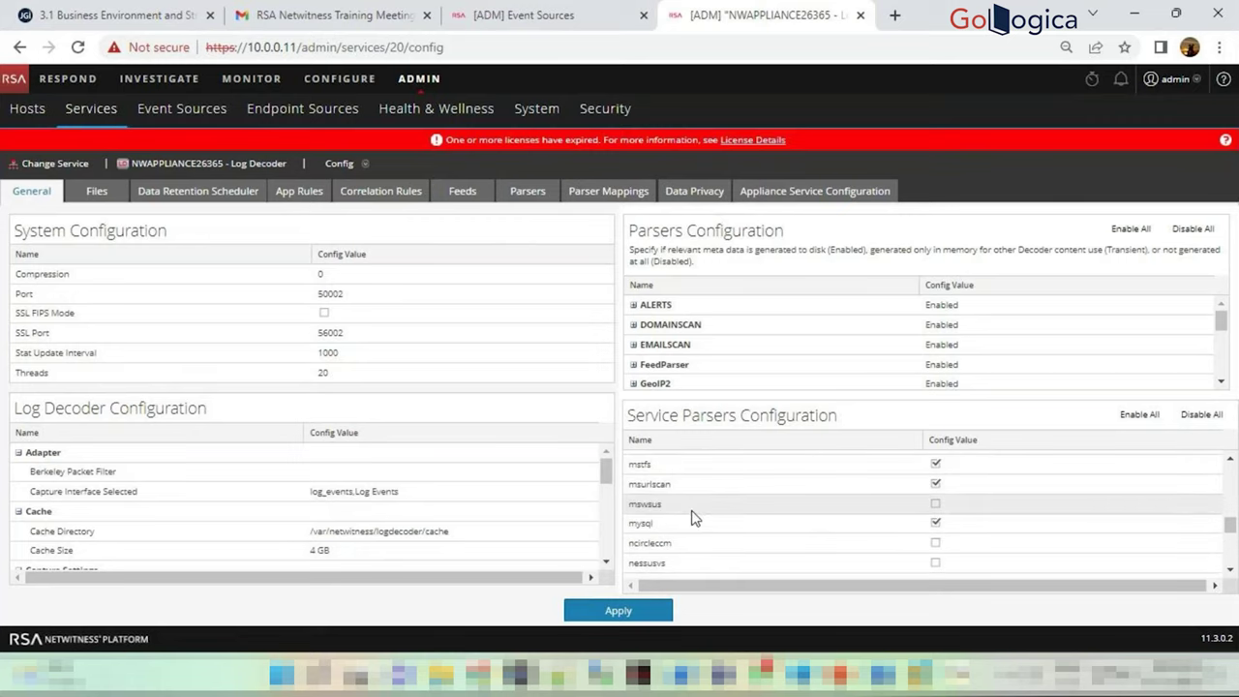
pyautogui.scroll(-15, 687, 518)
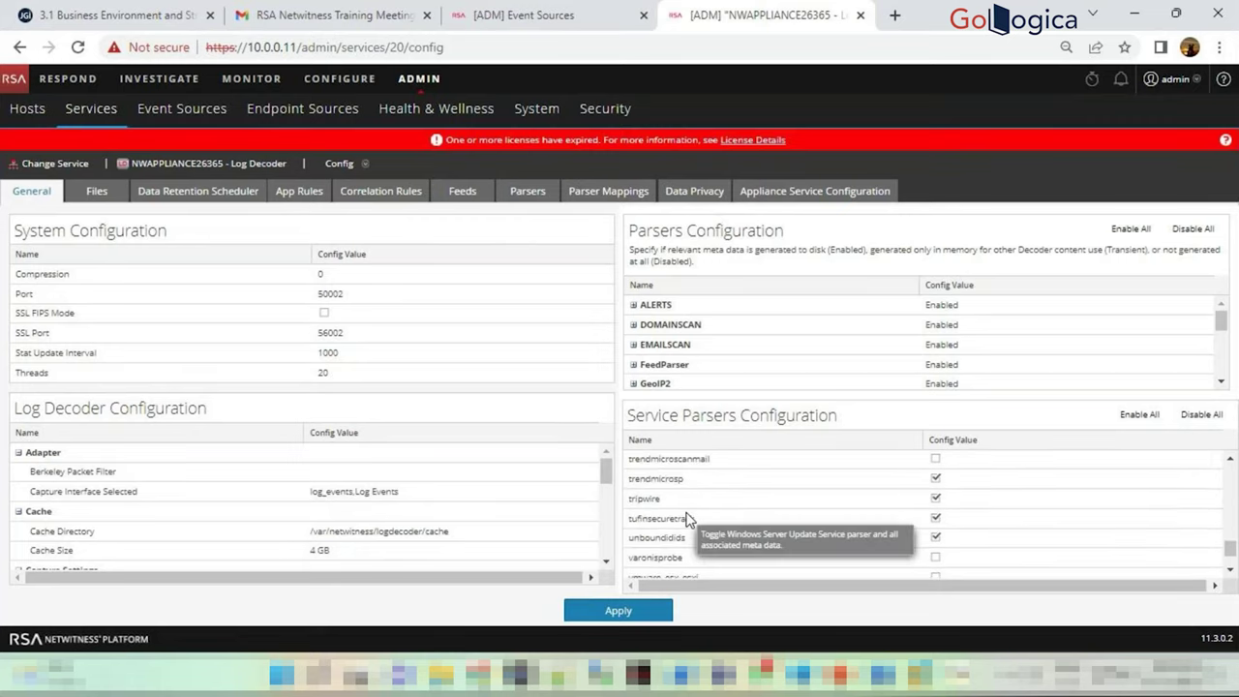
pyautogui.scroll(20, 688, 518)
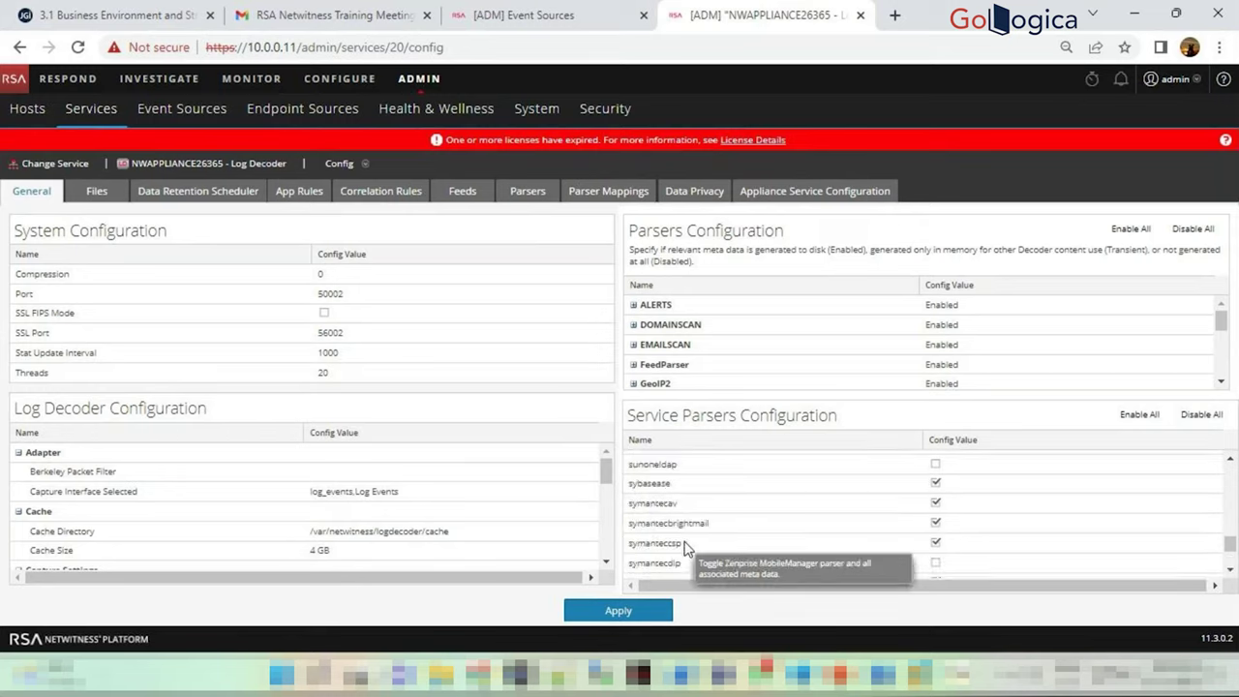
pyautogui.scroll(5, 687, 548)
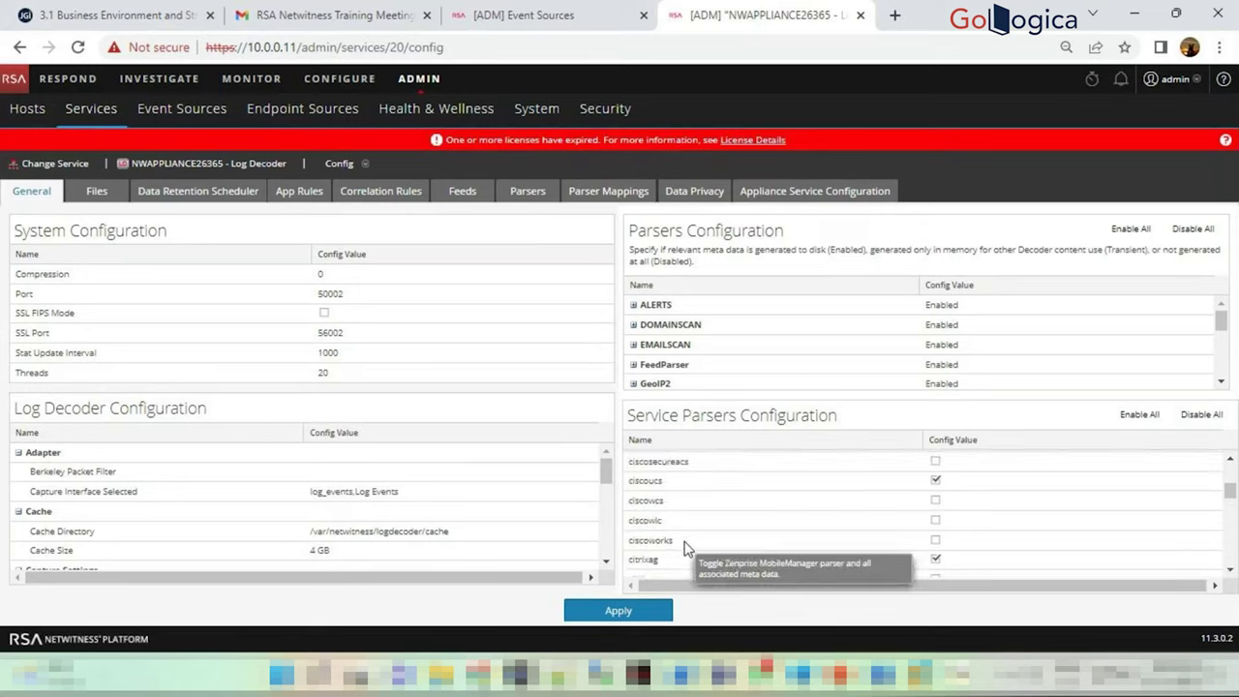
pyautogui.scroll(10, 683, 548)
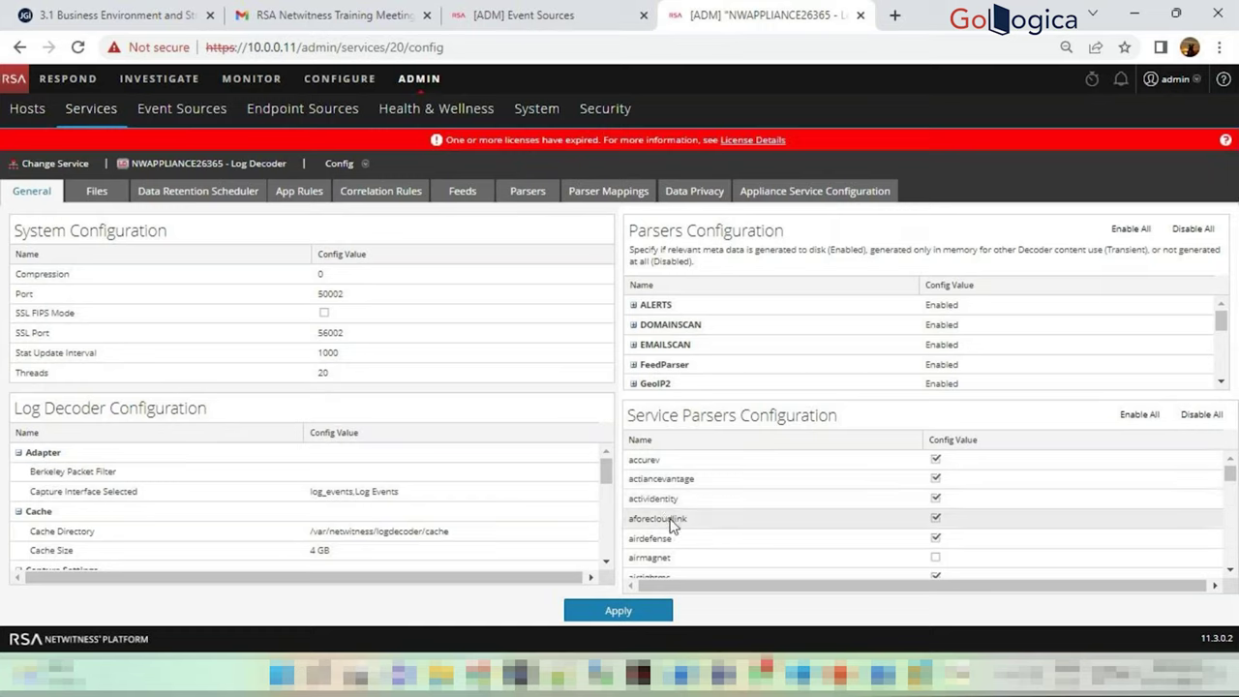
pyautogui.scroll(-3, 667, 509)
pyautogui.scroll(-6, 667, 509)
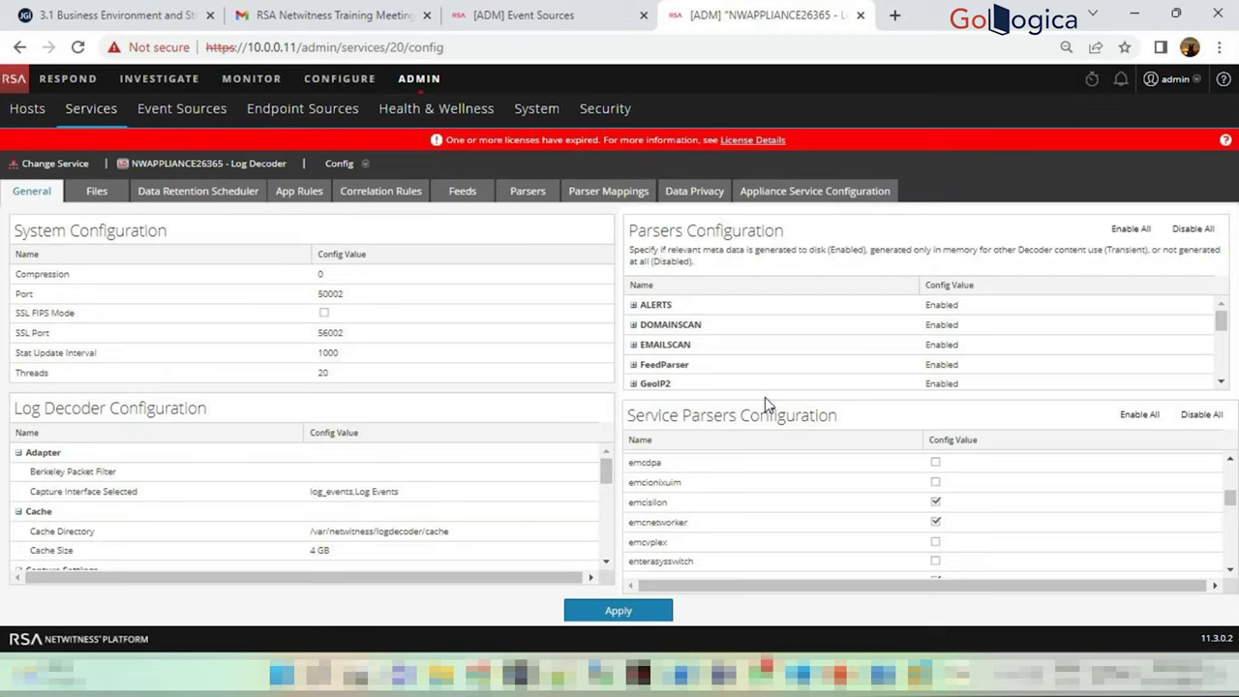
pyautogui.scroll(8, 852, 493)
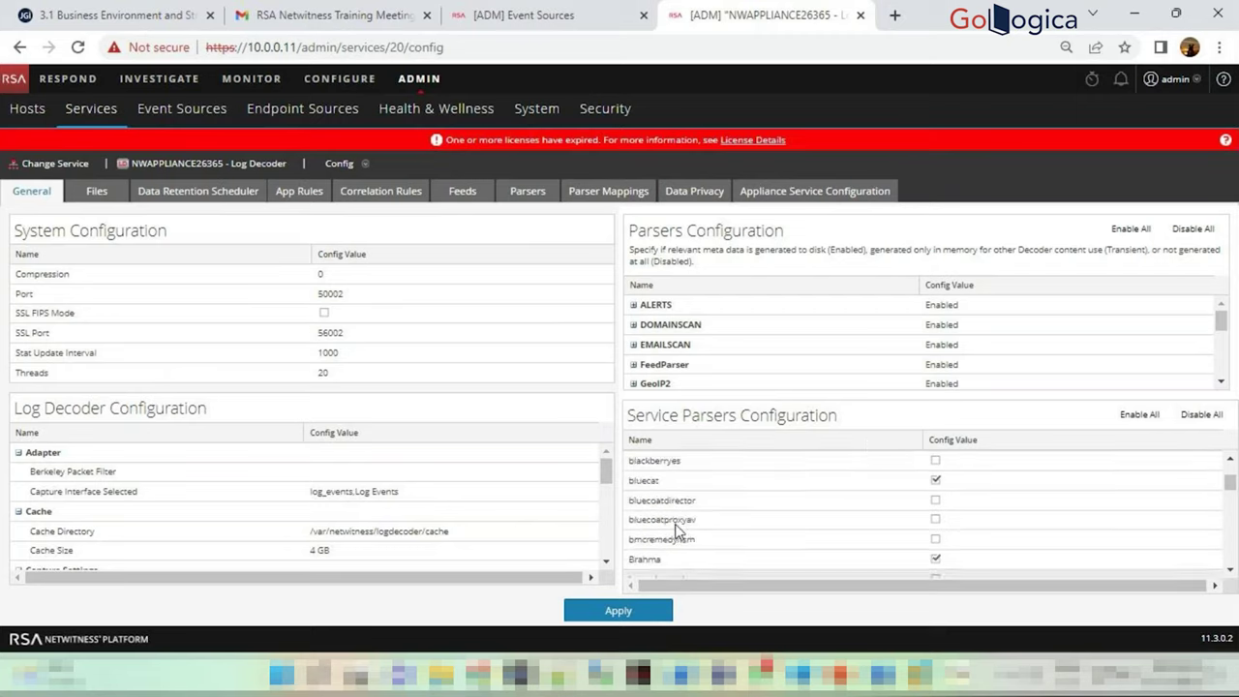
pyautogui.scroll(5, 694, 520)
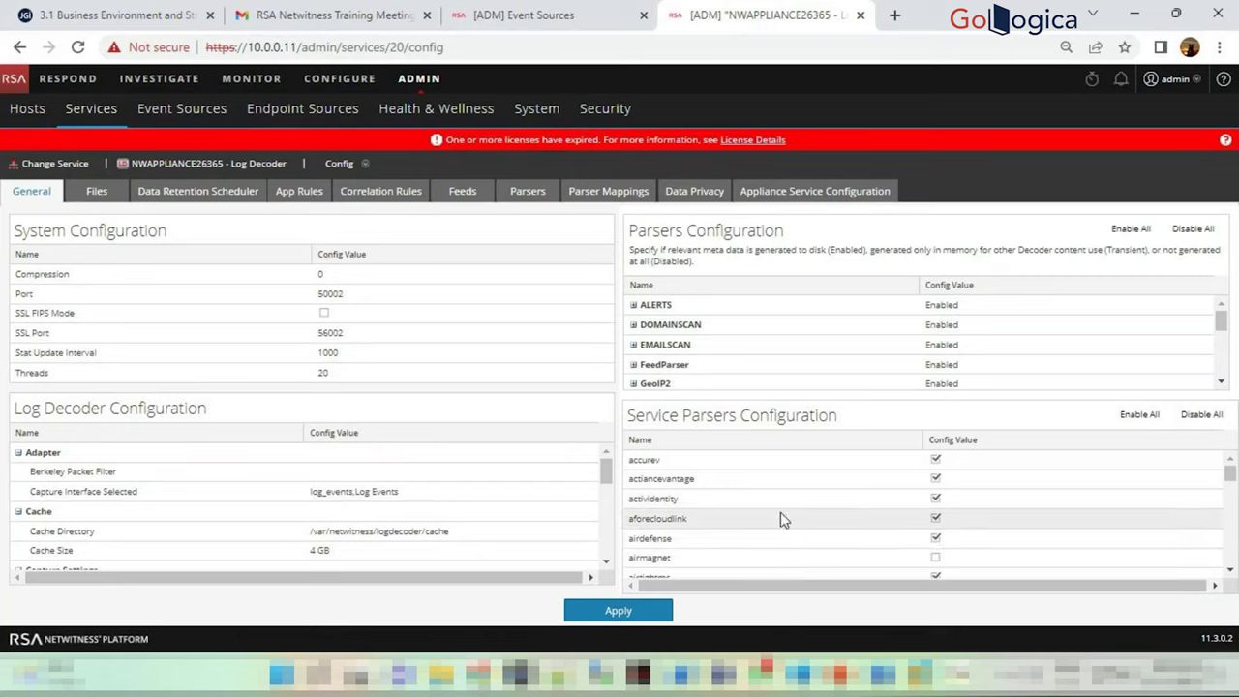
pyautogui.scroll(-2, 780, 512)
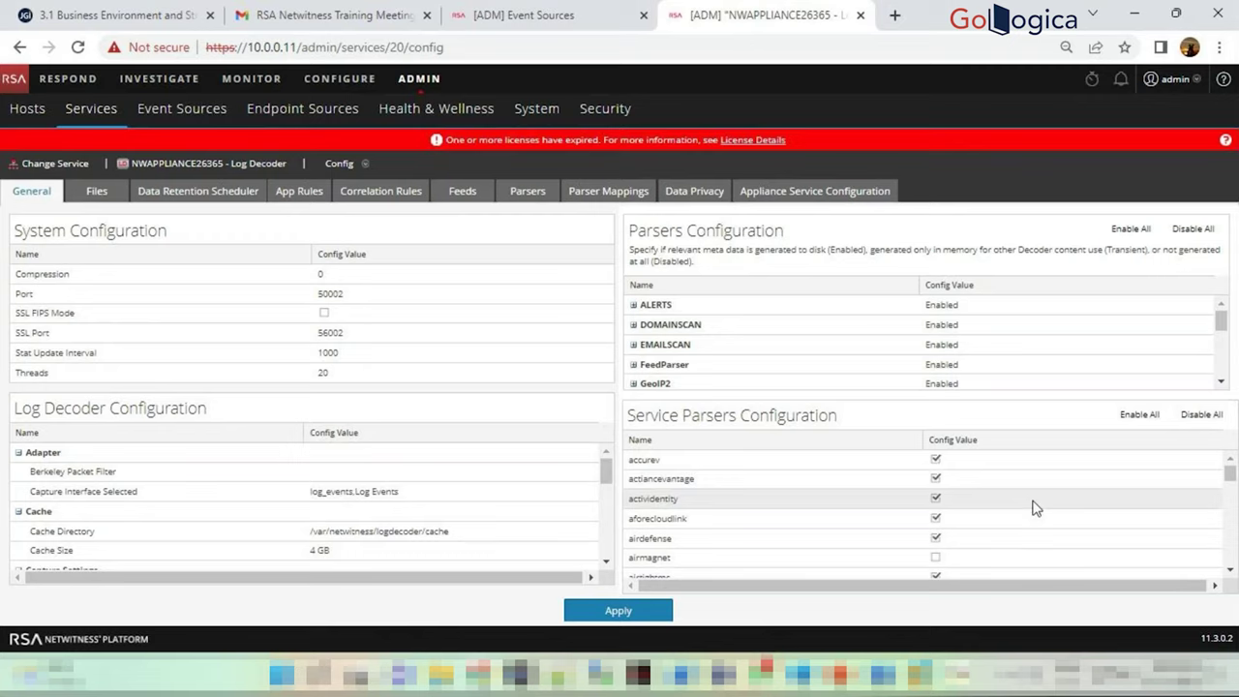
pyautogui.scroll(-5, 938, 549)
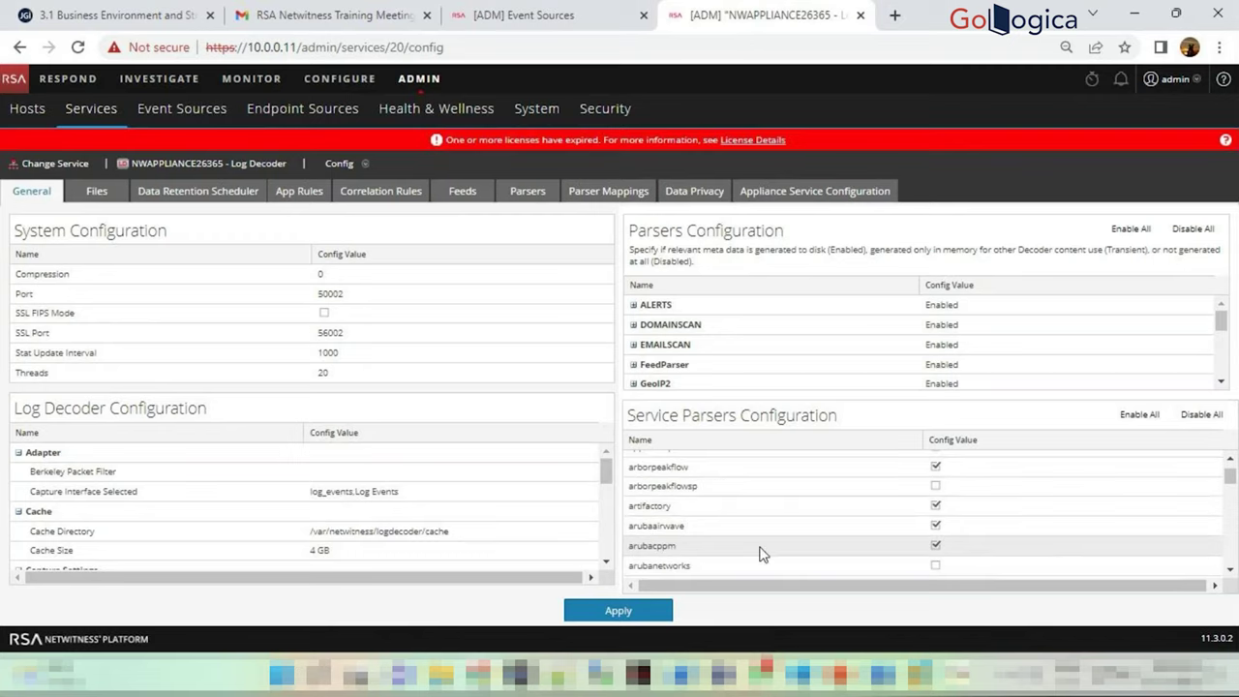
pyautogui.scroll(-5, 759, 548)
pyautogui.scroll(-5, 735, 537)
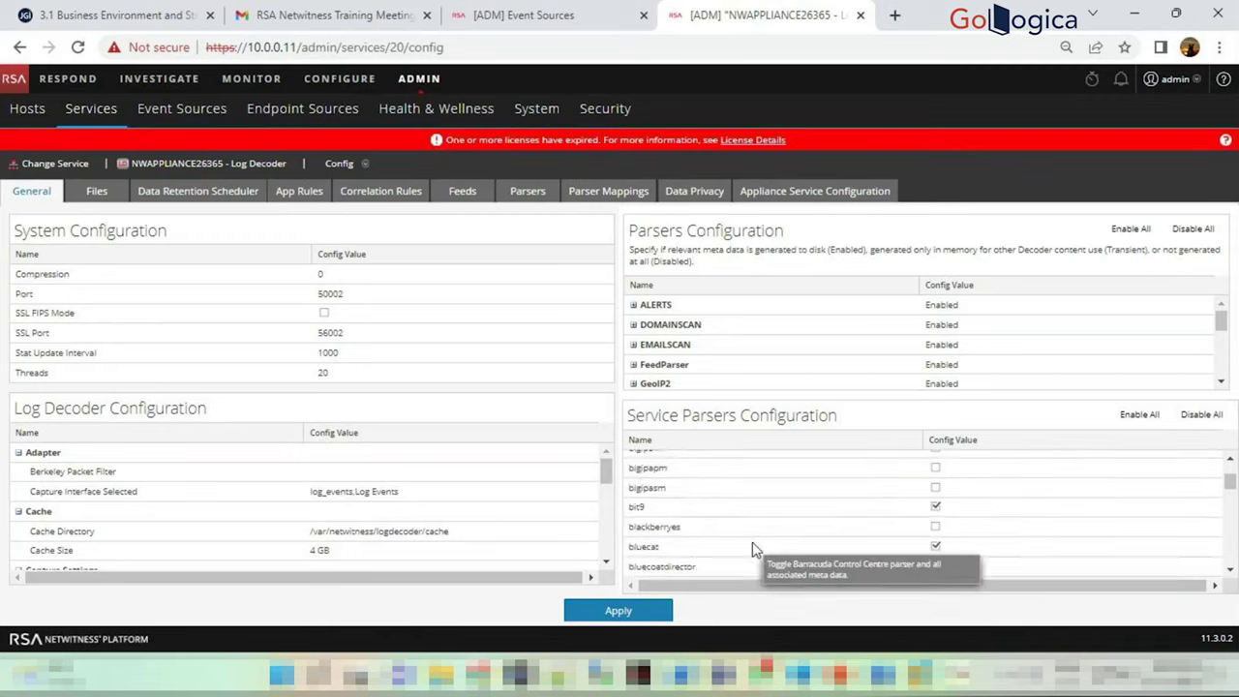
pyautogui.scroll(-5, 681, 520)
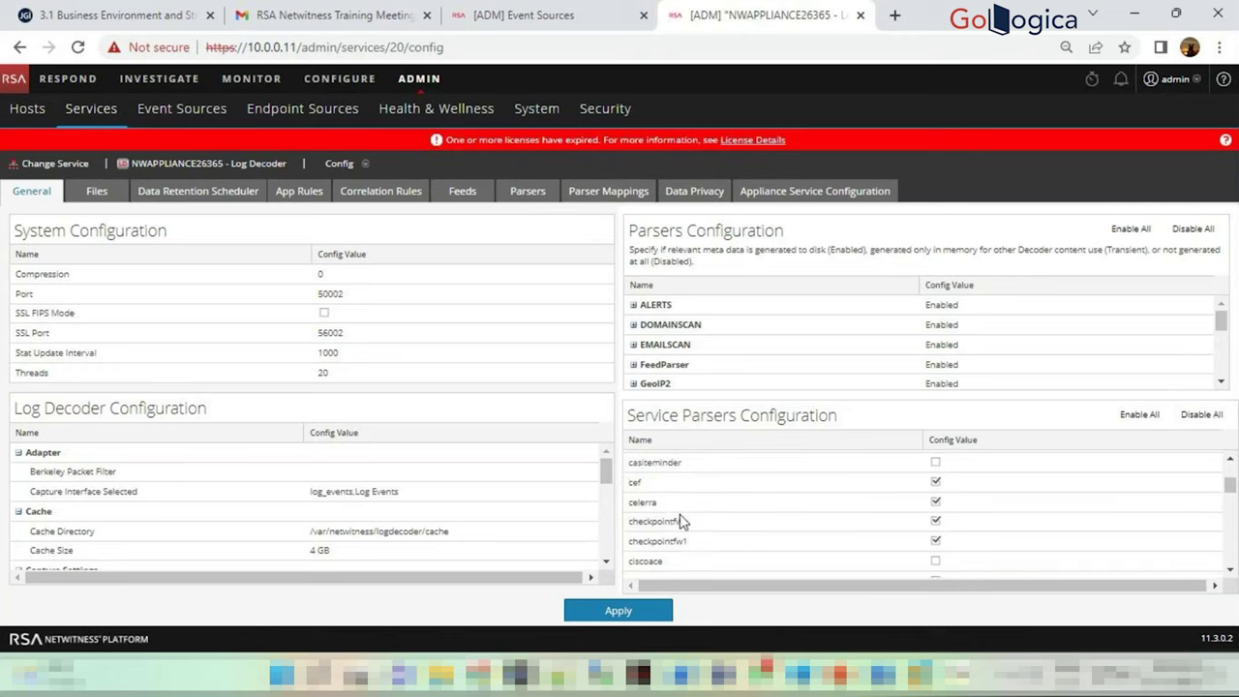
# Enable the ciscoace parser, disable accurev, actiancevantage and activeidentity, then return to Event Sources
pyautogui.click(936, 561)
pyautogui.scroll(10, 944, 505)
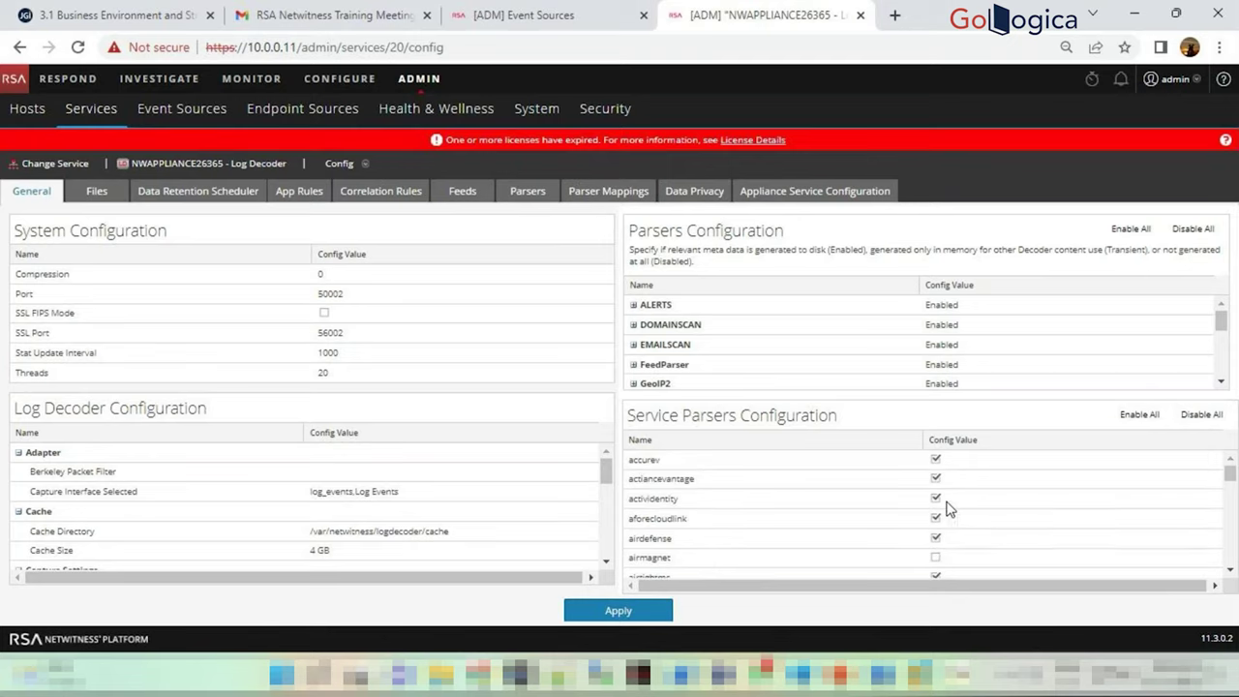
pyautogui.click(935, 459)
pyautogui.click(935, 479)
pyautogui.click(939, 501)
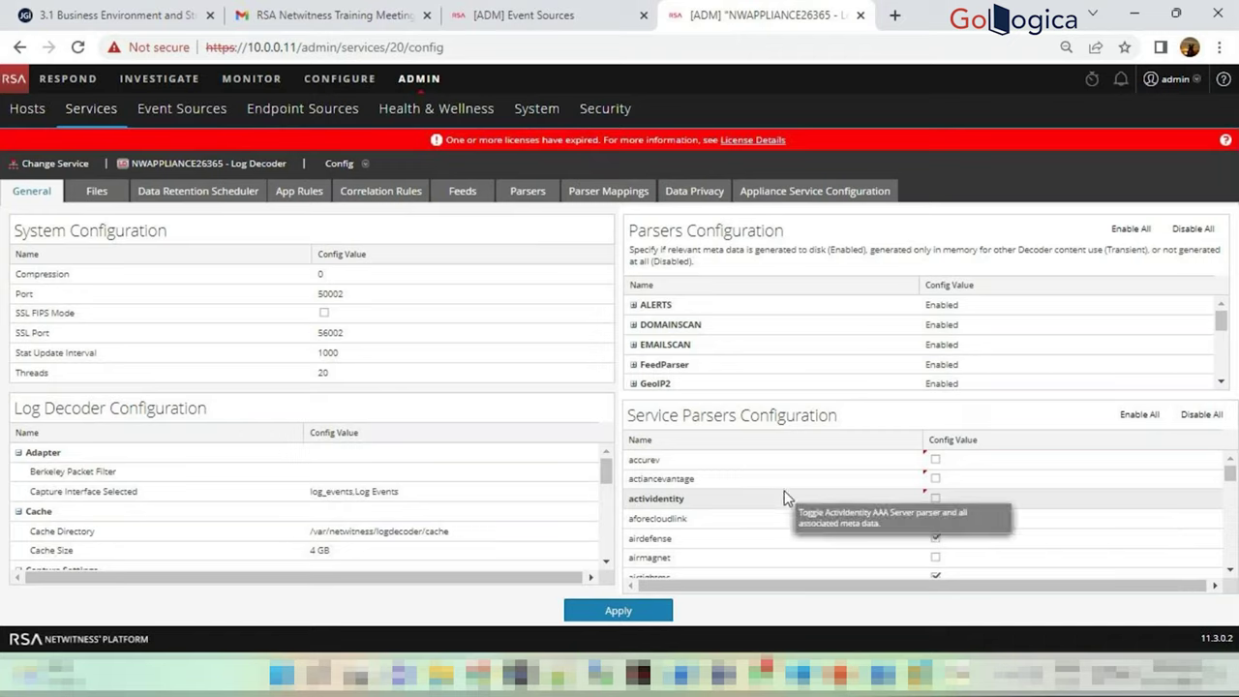
pyautogui.scroll(-5, 908, 469)
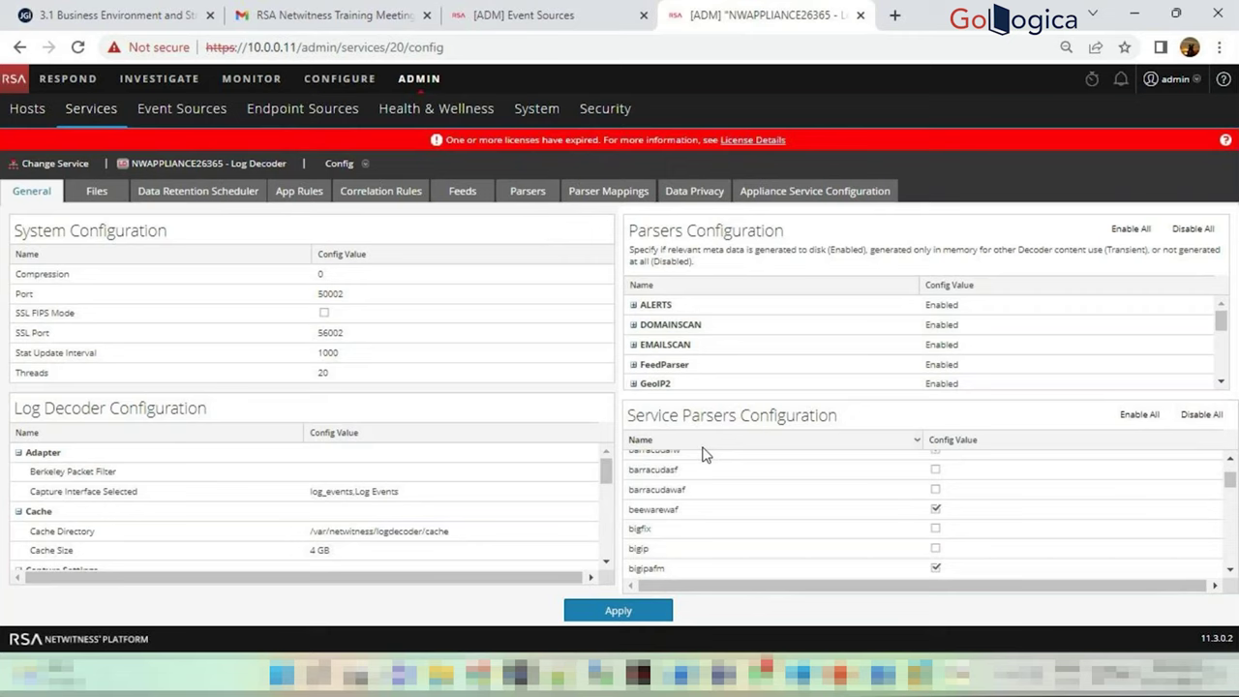
pyautogui.hotkey('ctrl', 'shift', 'Tab')
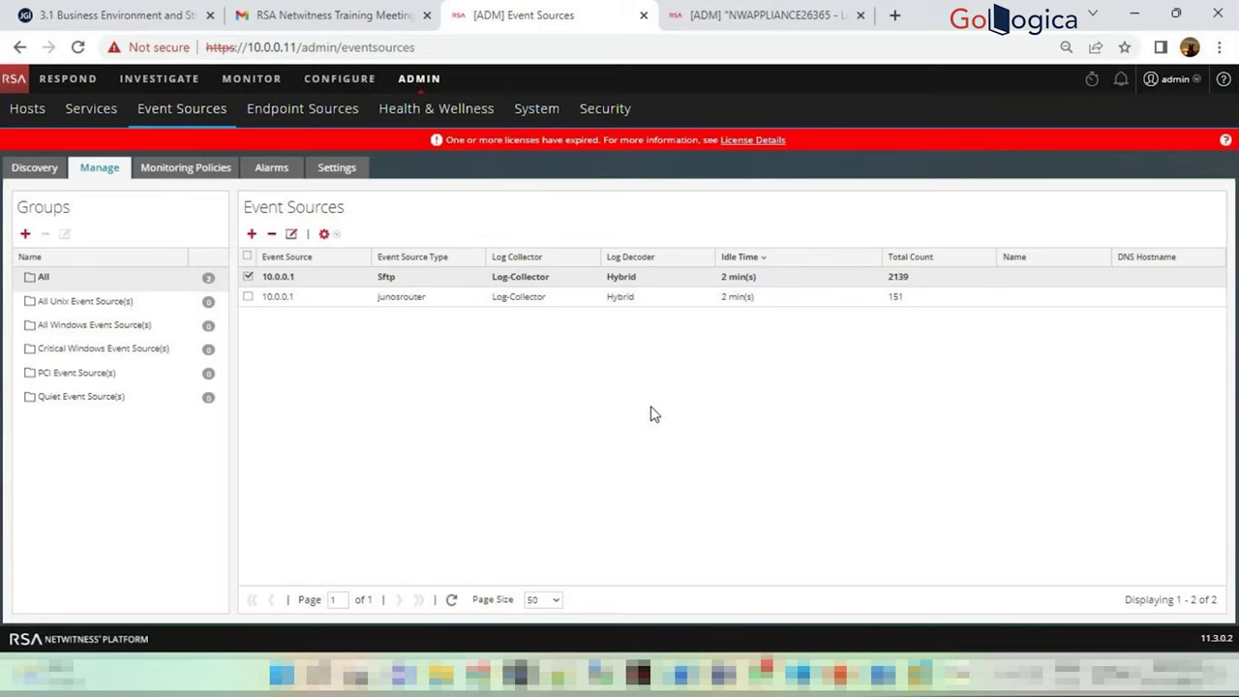
# View the discovered event sources, then go to the Endpoint Sources Groups page
pyautogui.click(33, 172)
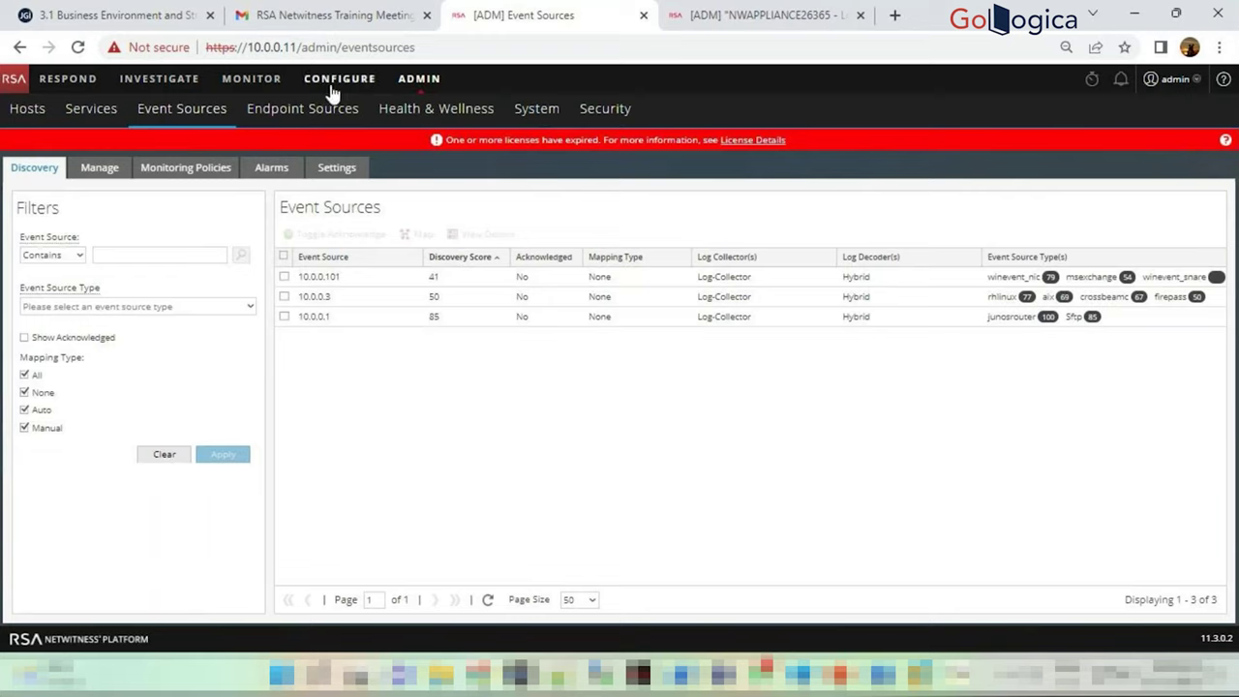
pyautogui.click(306, 118)
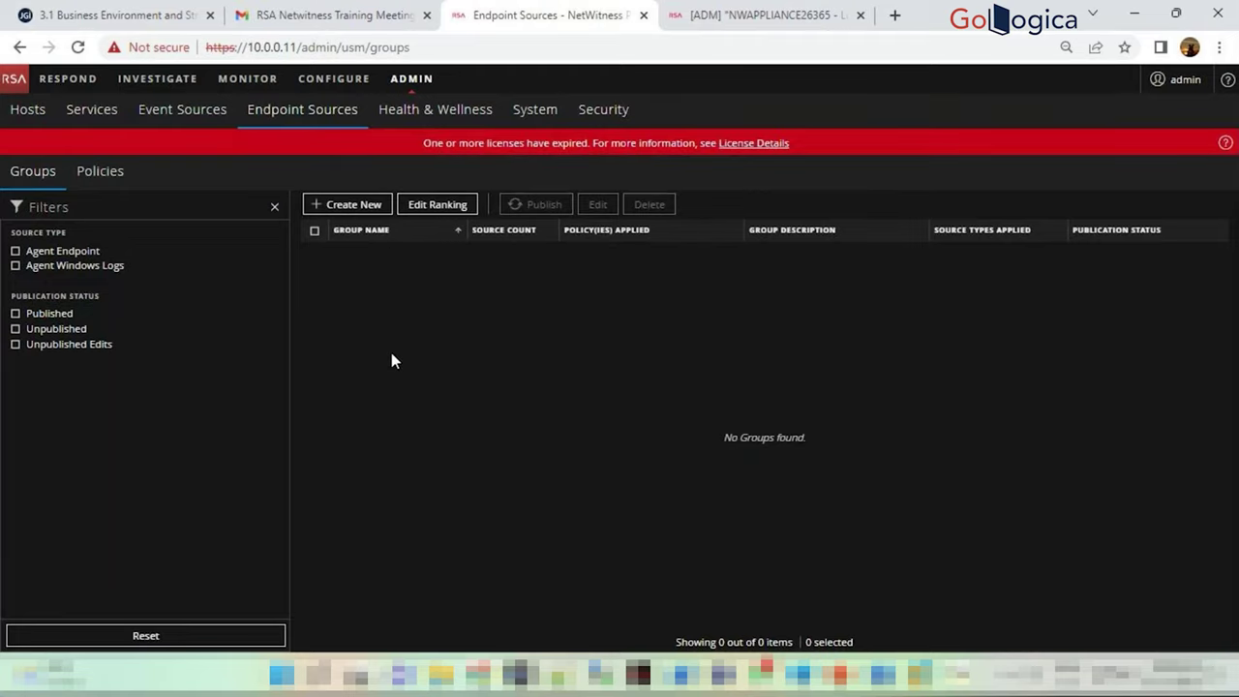
# Start a new endpoint source group and select its empty name field
pyautogui.click(354, 206)
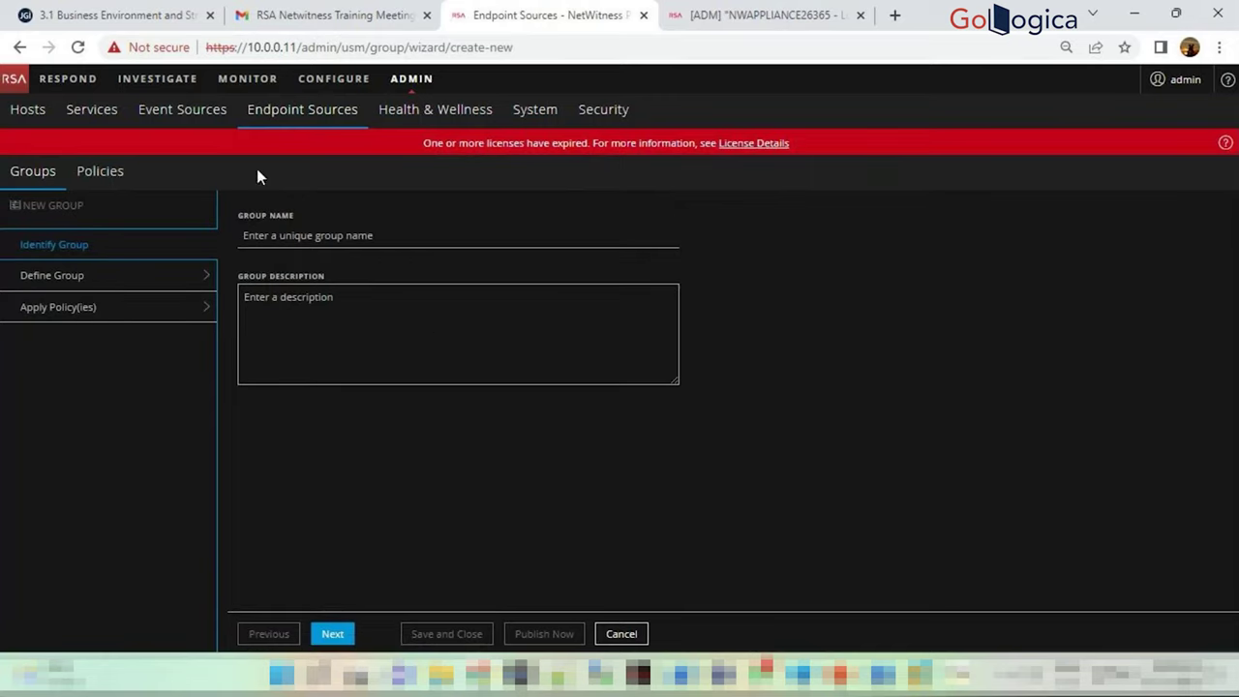
pyautogui.click(342, 232)
# Name the new group 'zxs' and move on to the Define Group step
pyautogui.click(338, 317)
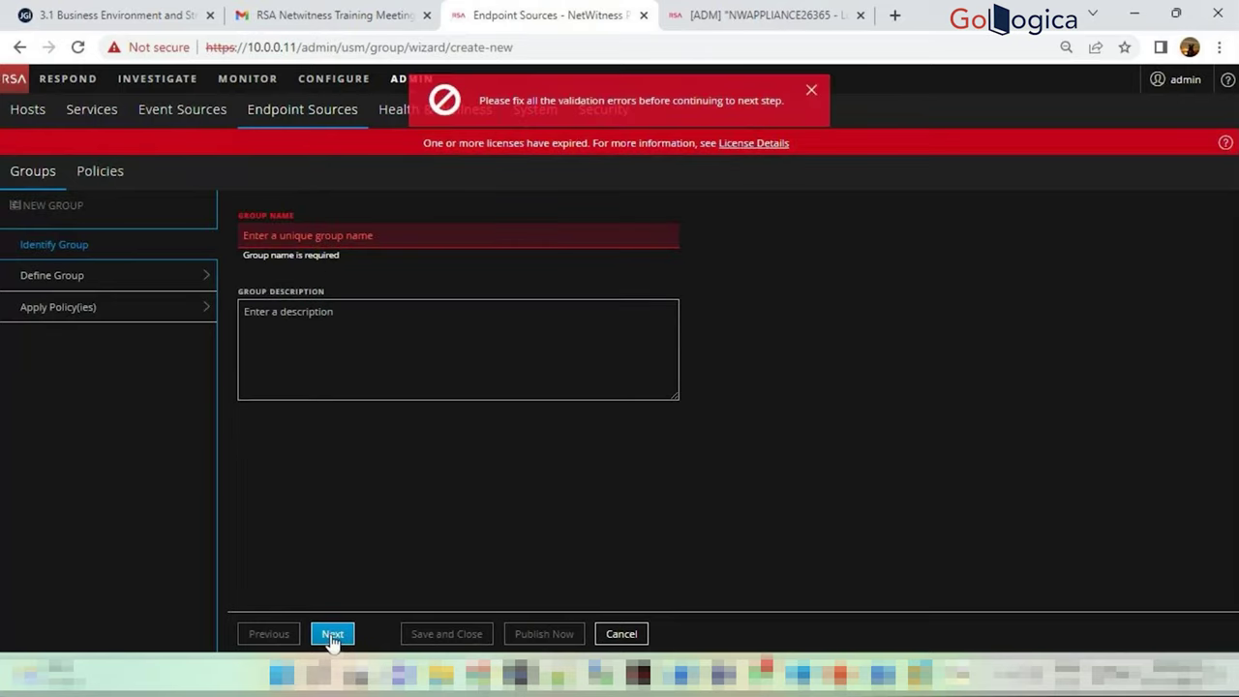
pyautogui.click(378, 235)
pyautogui.write('zxs')
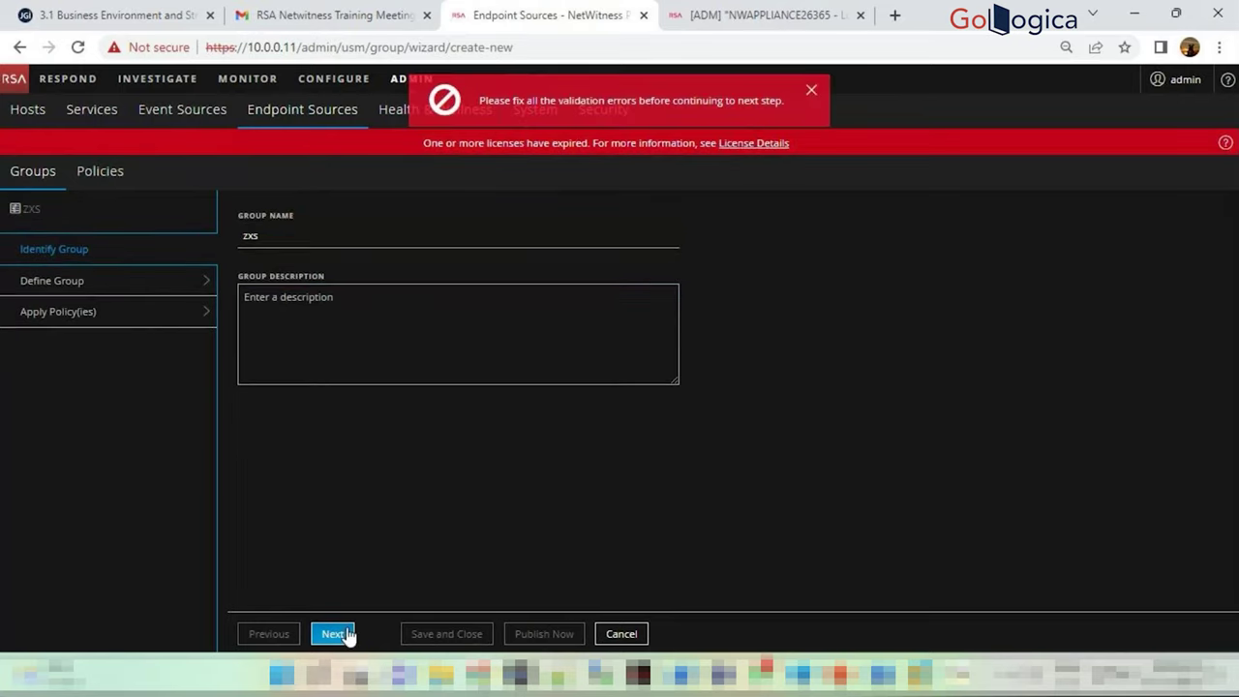
pyautogui.click(347, 634)
# Set the membership condition to Host Name 'dfg' and advance to Apply Policy(ies)
pyautogui.click(354, 263)
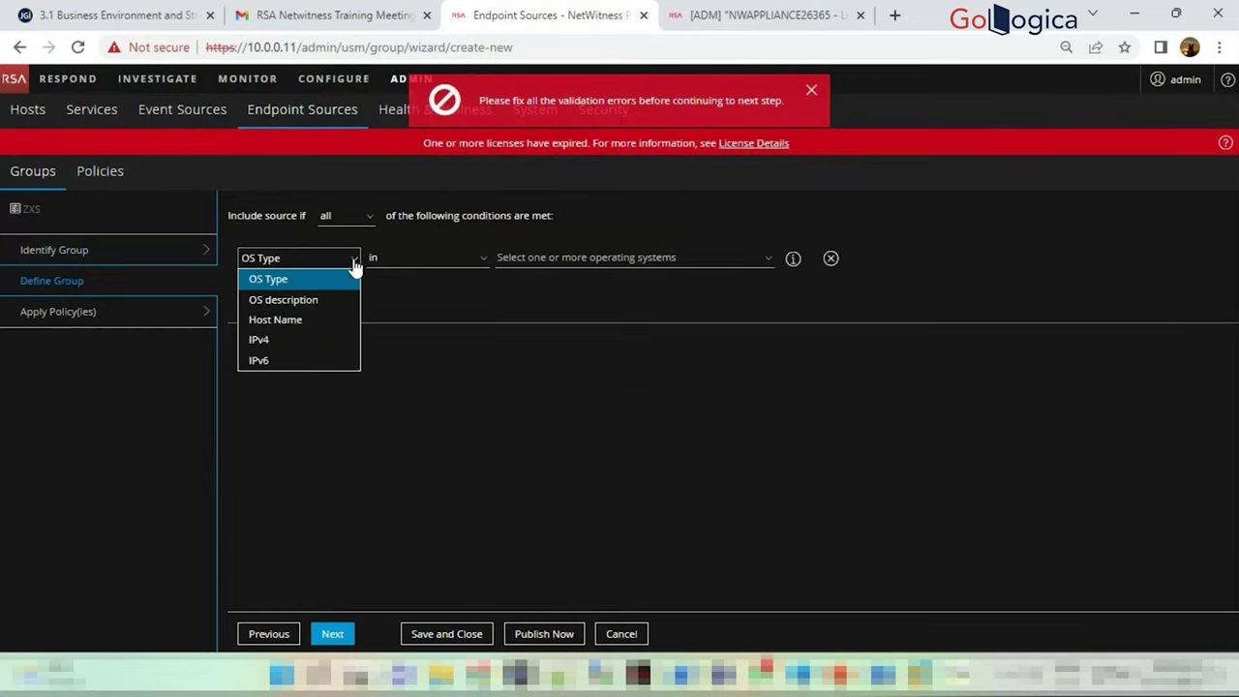
pyautogui.click(323, 319)
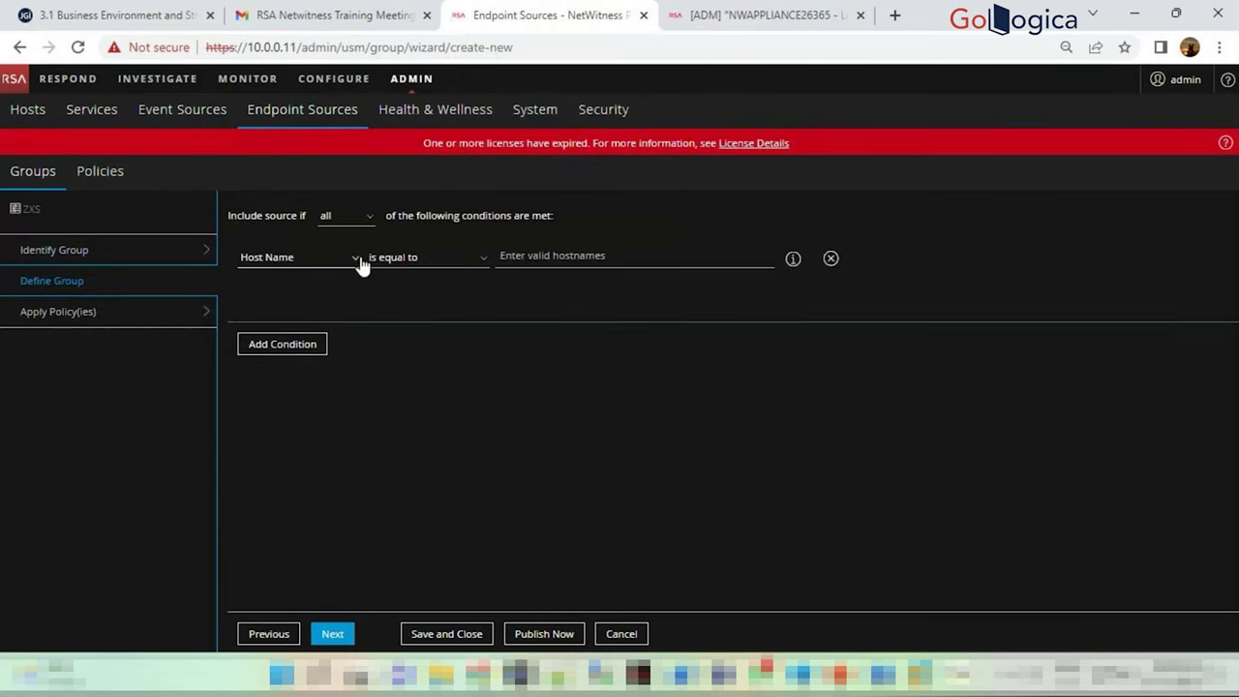
pyautogui.click(361, 266)
pyautogui.click(288, 339)
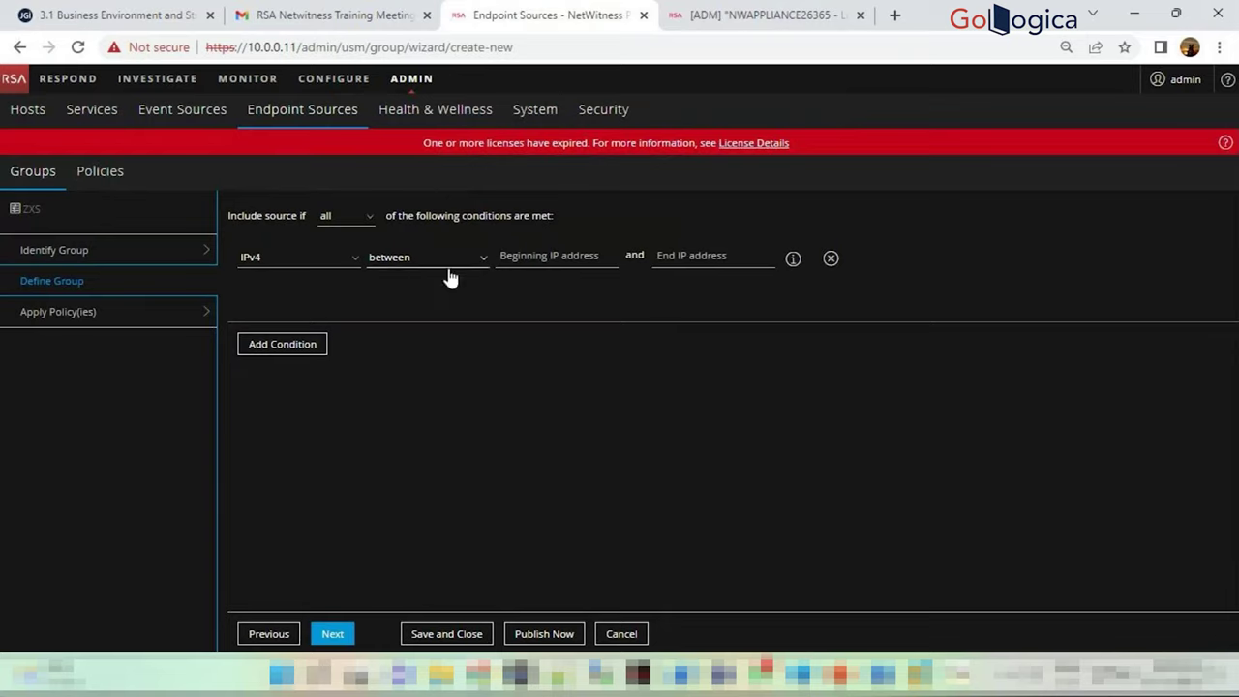
pyautogui.click(358, 259)
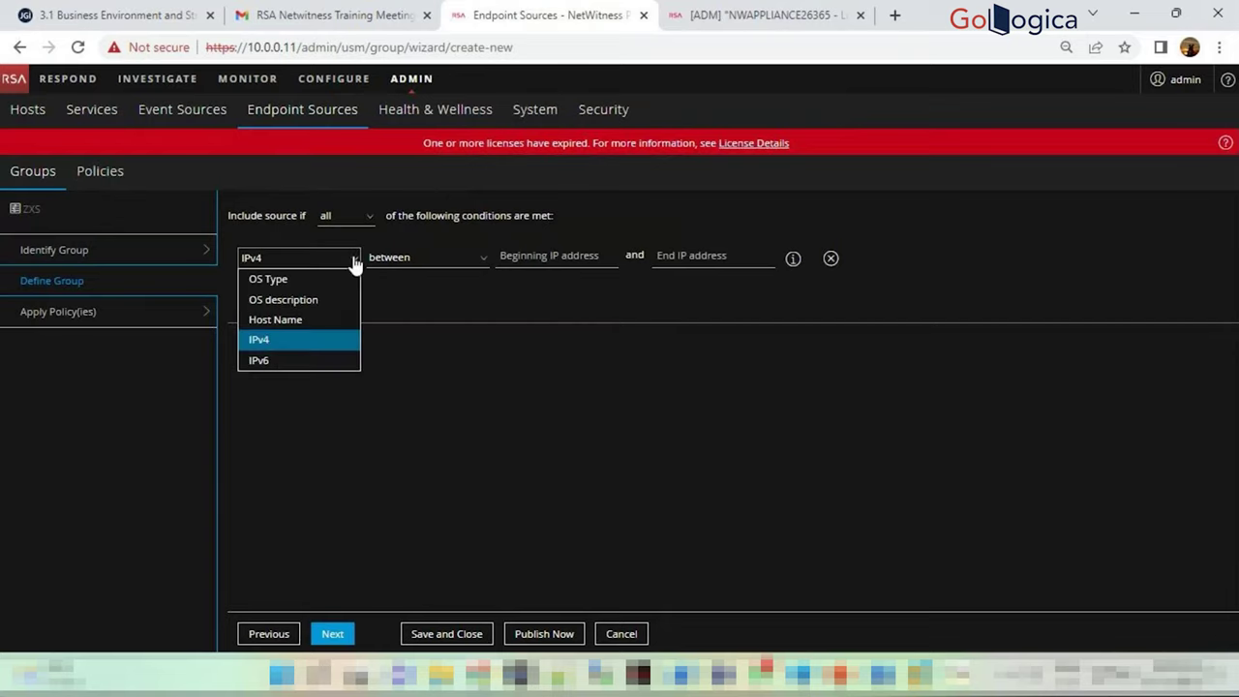
pyautogui.click(299, 320)
pyautogui.click(579, 259)
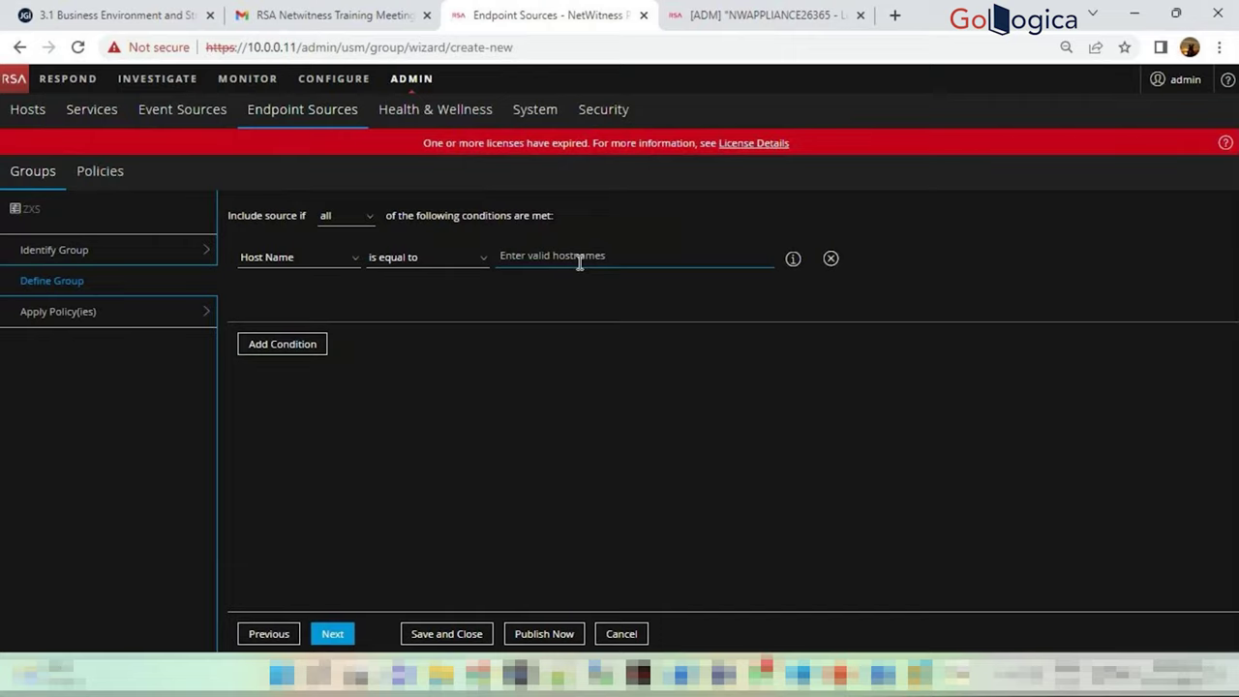
pyautogui.click(332, 633)
pyautogui.write('dfgdf')
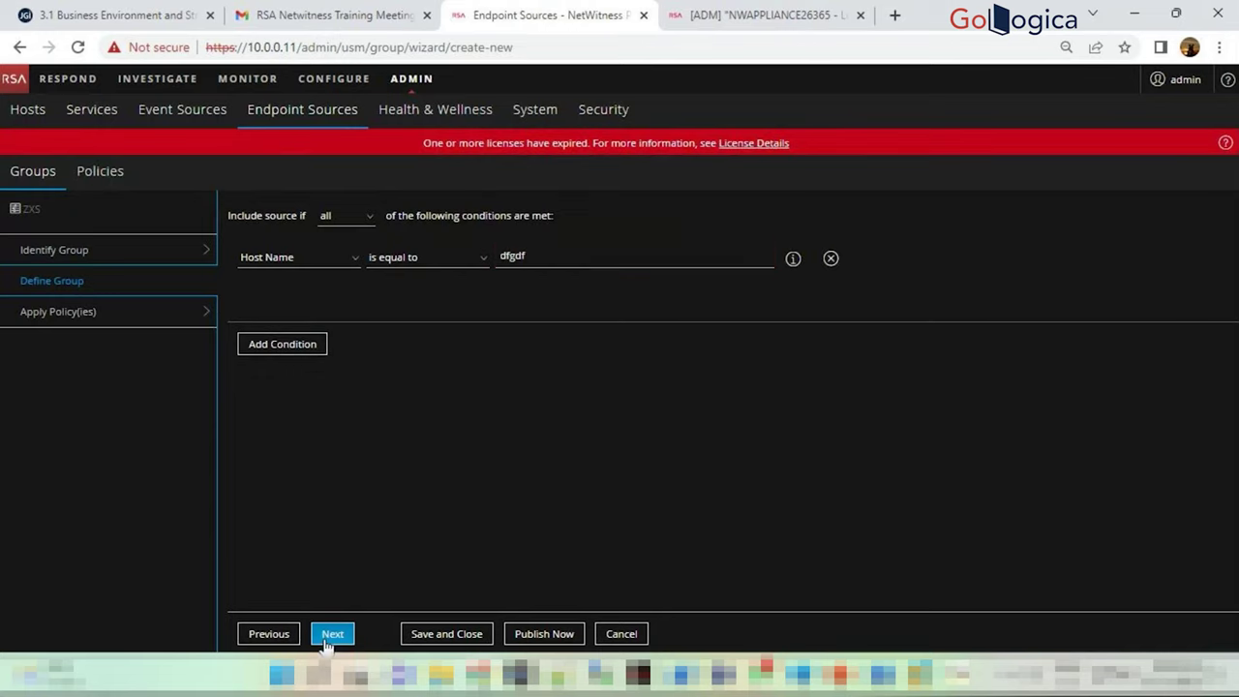
pyautogui.click(332, 633)
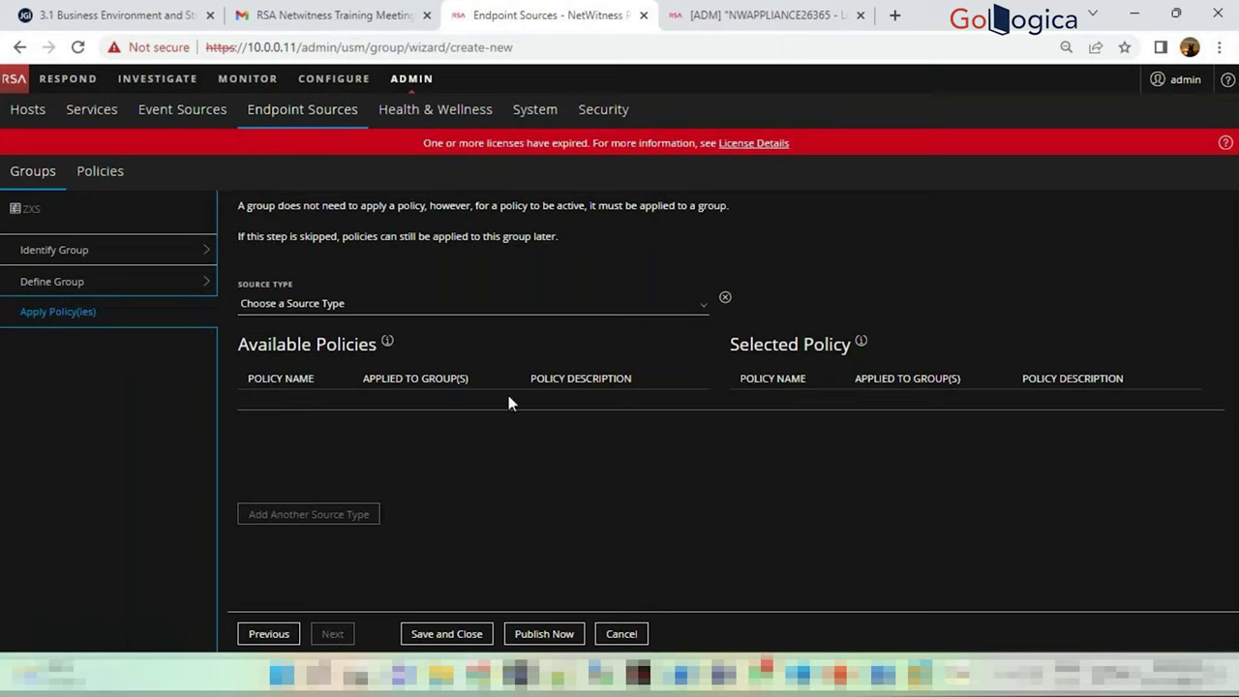
# Cancel the wizard and discard the unsaved ZXS group
pyautogui.click(620, 637)
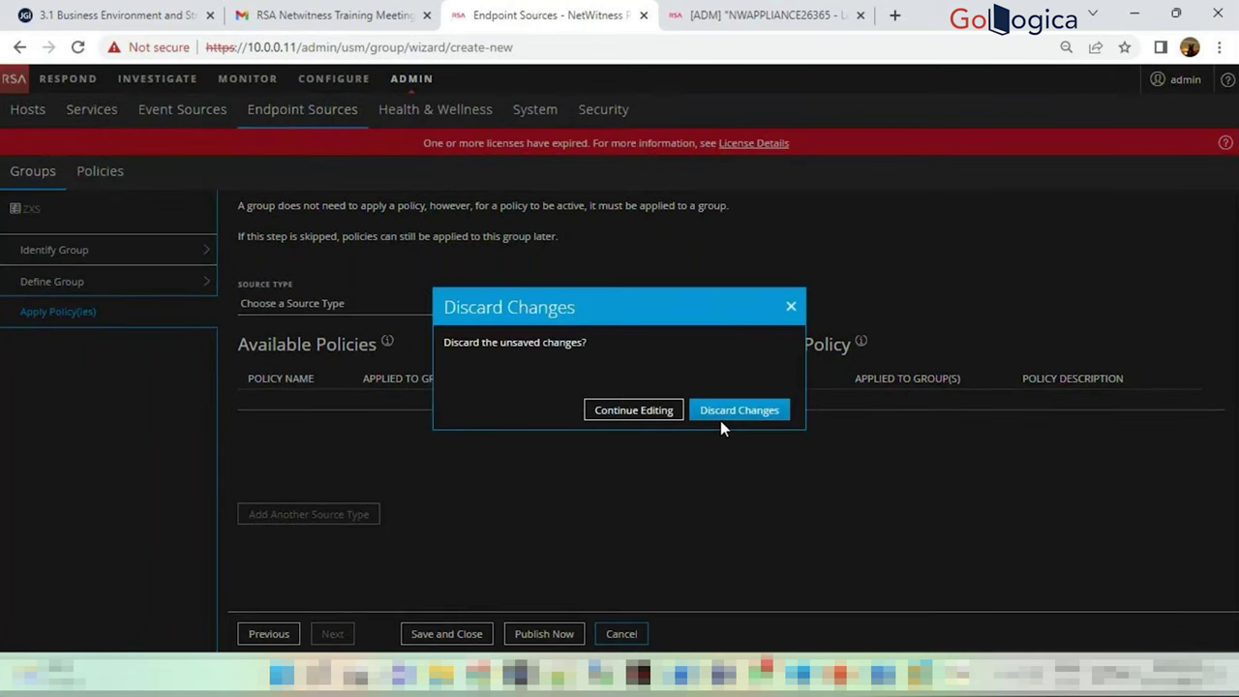
pyautogui.click(726, 416)
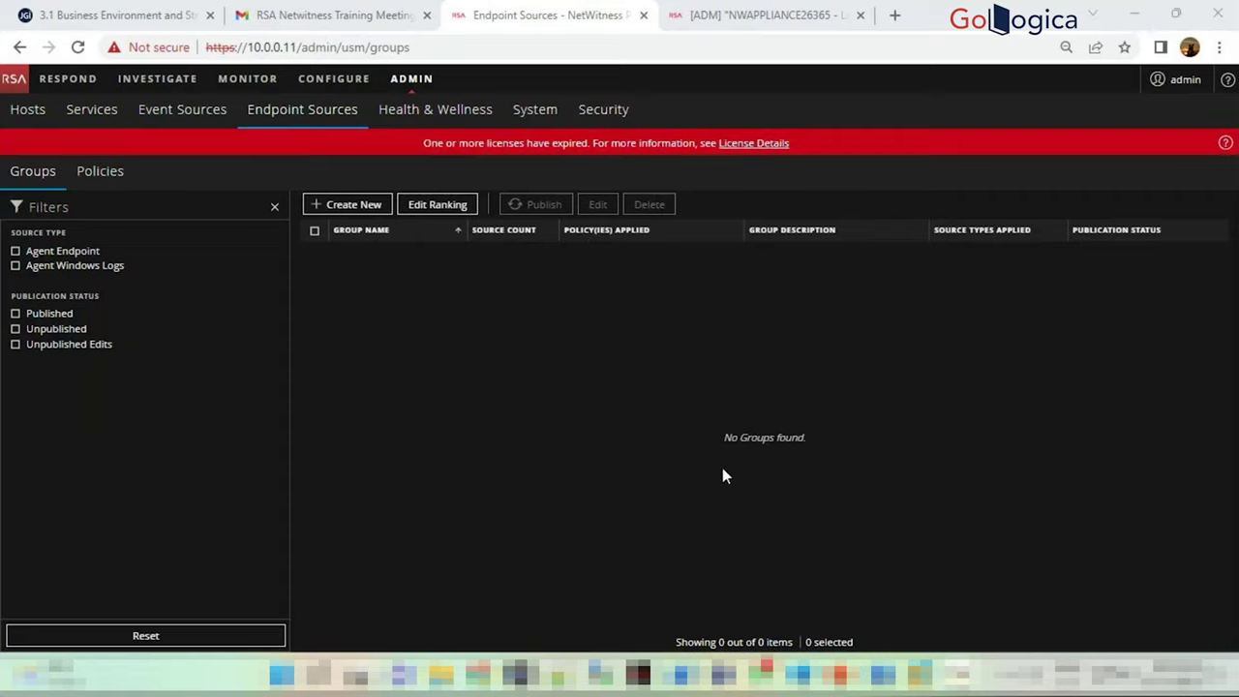
pyautogui.click(765, 404)
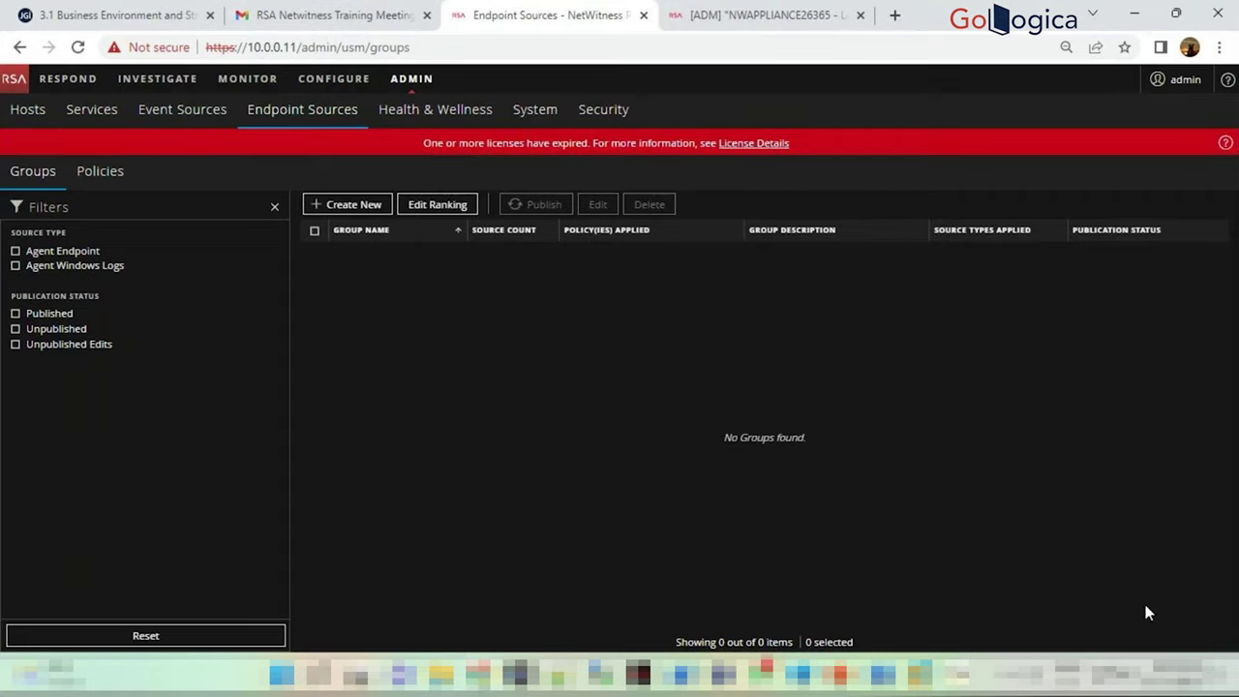
pyautogui.click(1176, 674)
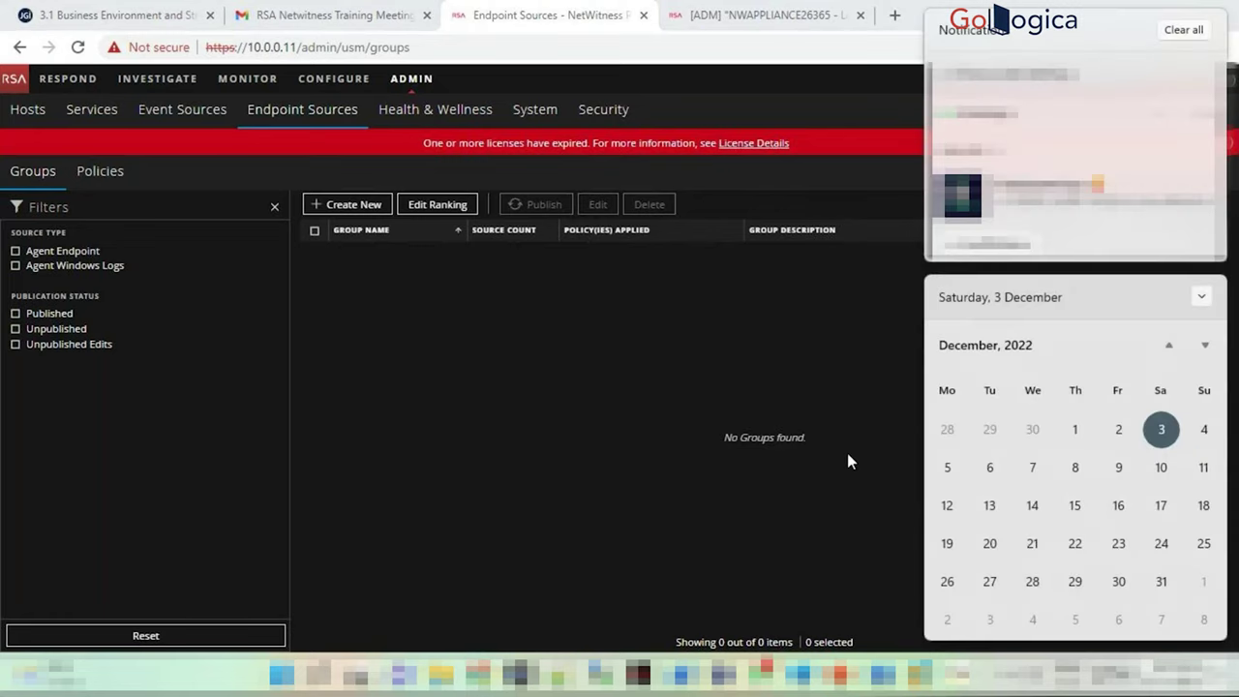
pyautogui.click(847, 461)
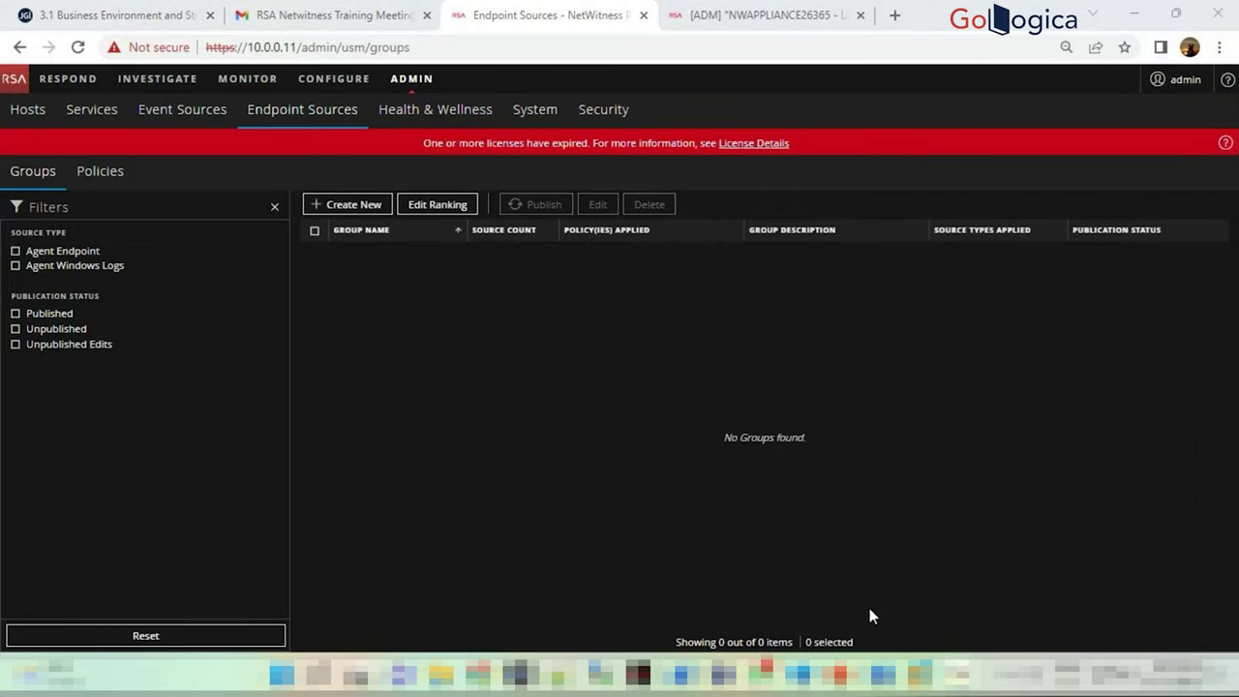